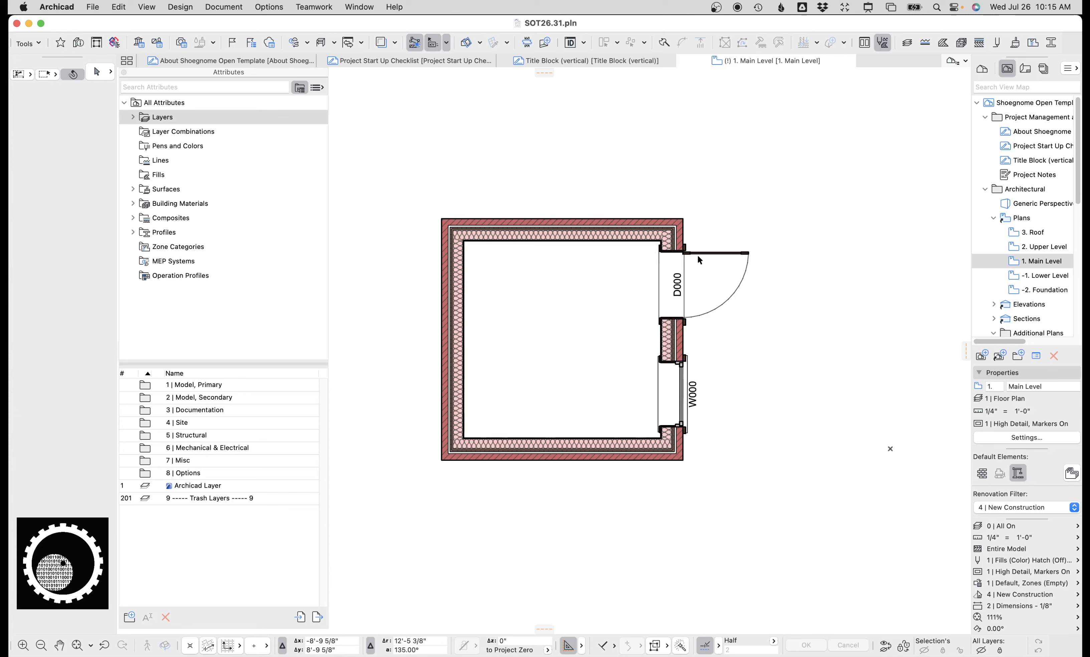
- View the building plan in OOTB.pln, then return to SOT26.31.pln and examine its door and window openings up close
{"action": "left_click", "coordinate": [811, 645]}
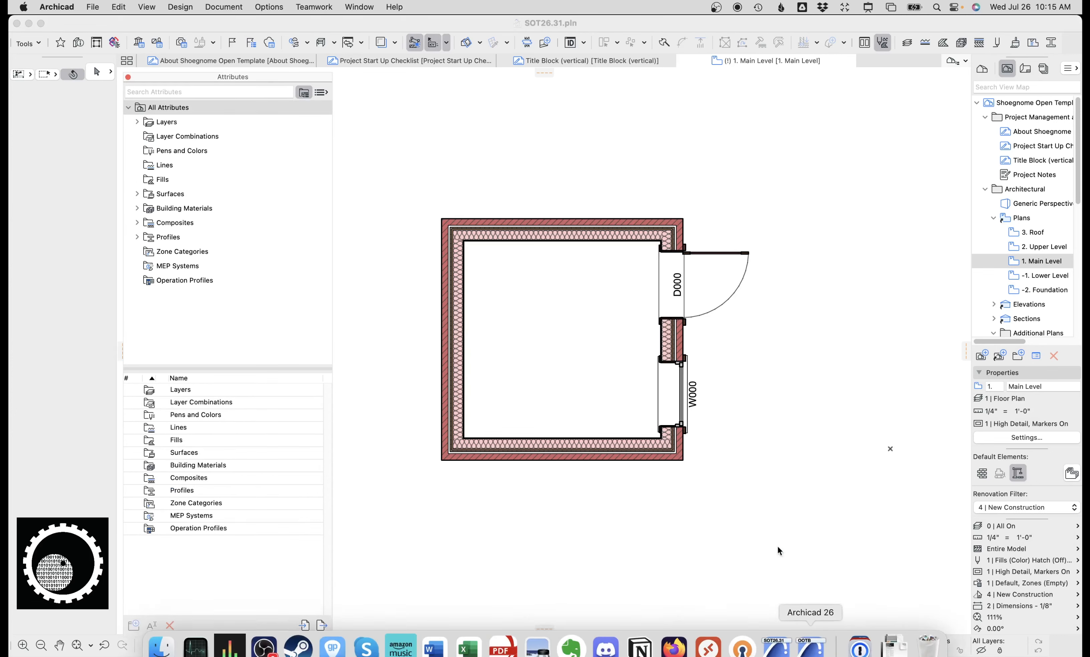
{"action": "mouse_move", "coordinate": [743, 655]}
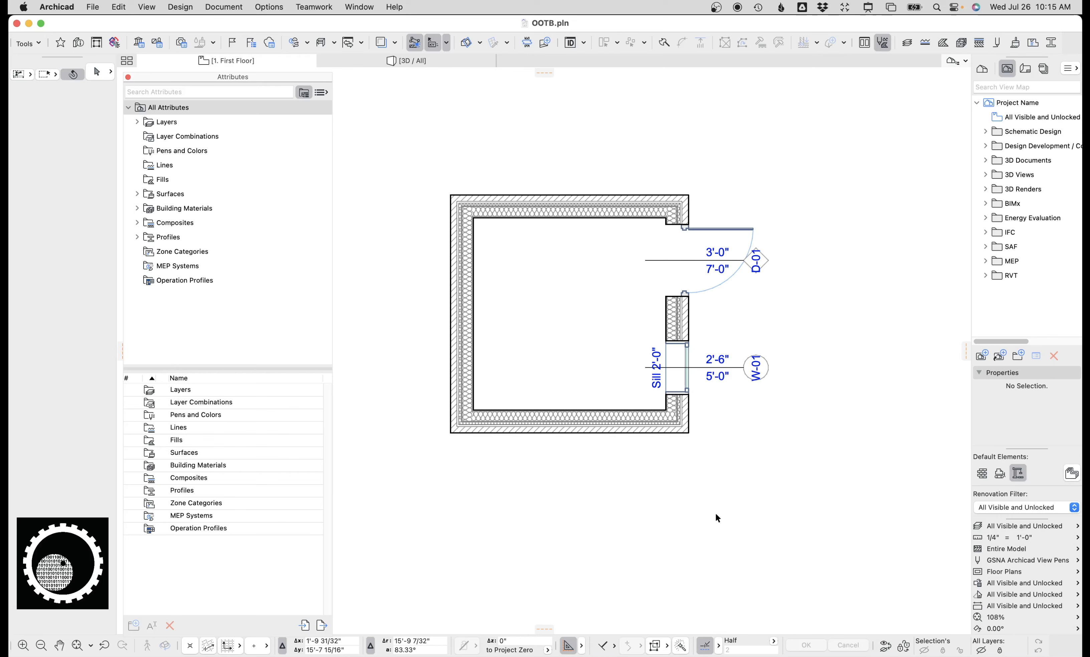
{"action": "left_click", "coordinate": [777, 653]}
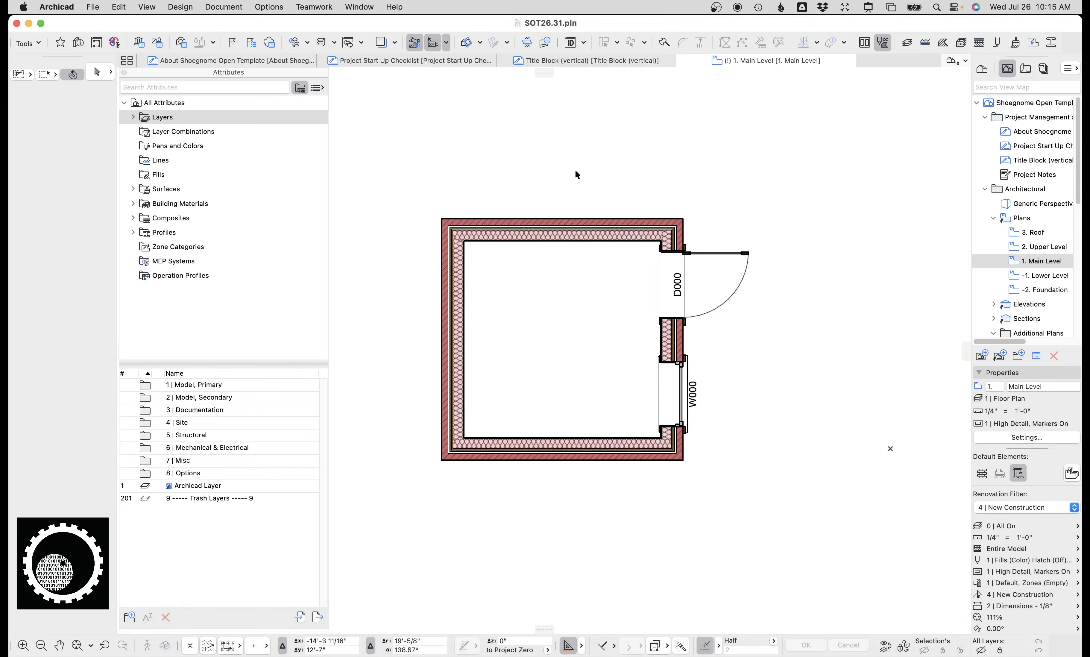
{"action": "scroll", "coordinate": [650, 263], "scroll_direction": "up", "scroll_amount": 3}
{"action": "scroll", "coordinate": [646, 277], "scroll_direction": "left", "scroll_amount": 3}
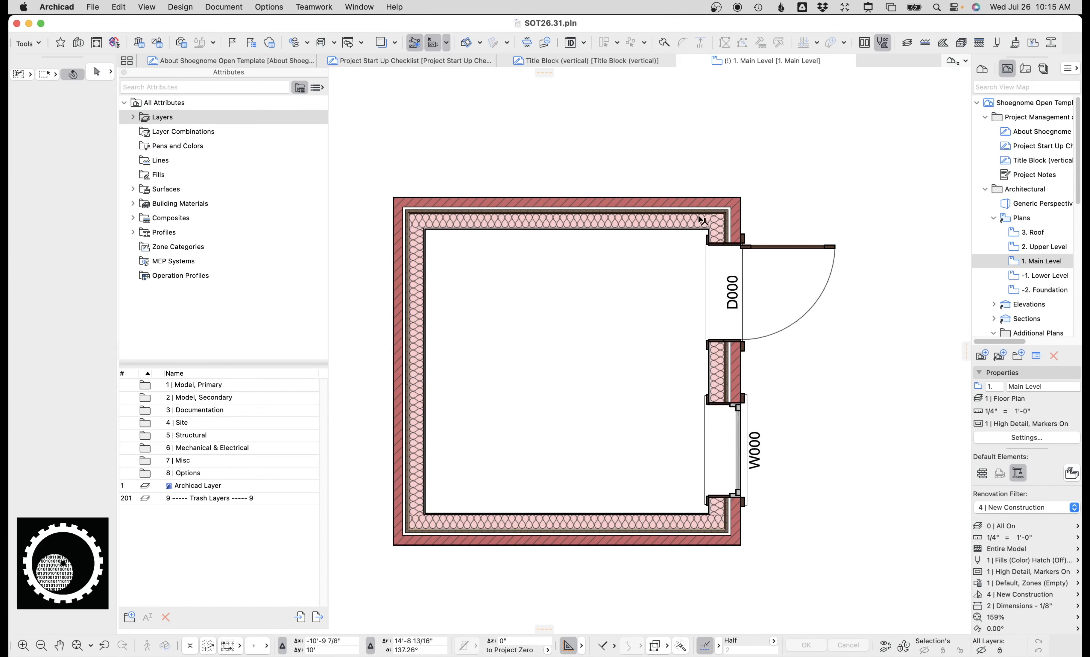
{"action": "scroll", "coordinate": [743, 248], "scroll_direction": "up", "scroll_amount": 3}
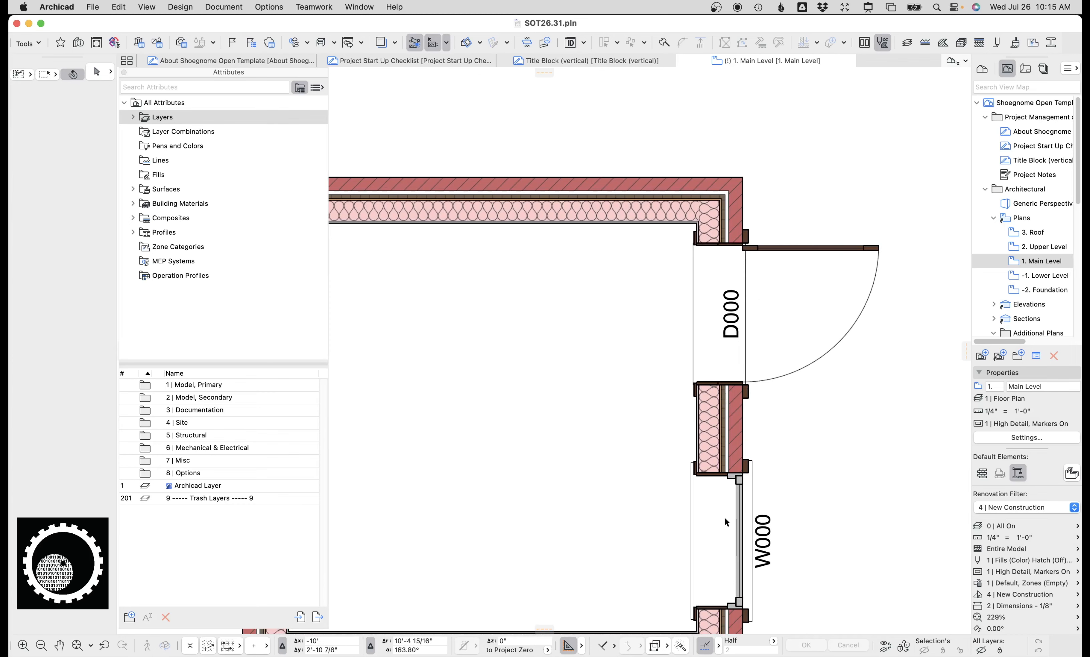
- Switch to OOTB.pln and examine the door and window markers and the door frame where it meets the wall
{"action": "left_click", "coordinate": [811, 644]}
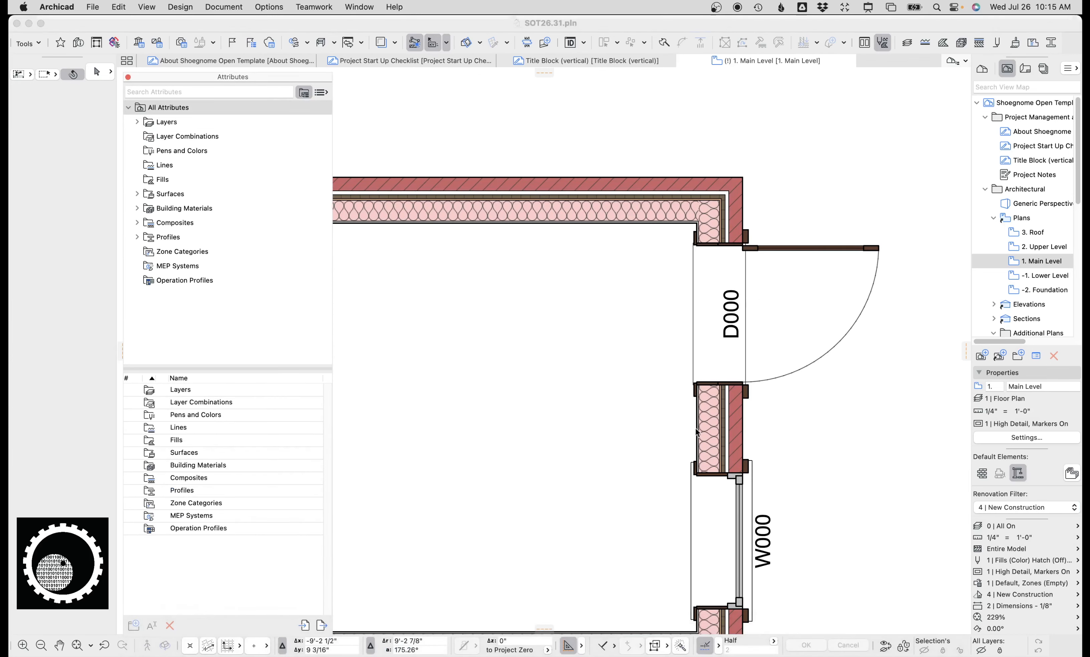
{"action": "scroll", "coordinate": [679, 265], "scroll_direction": "up", "scroll_amount": 5}
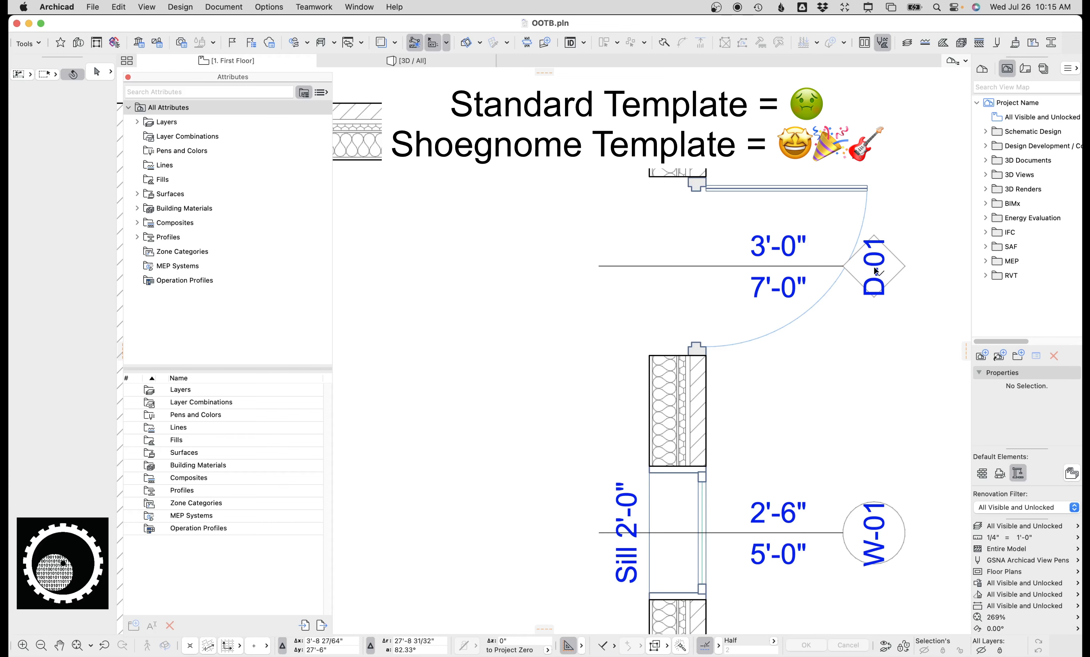
{"action": "scroll", "coordinate": [702, 478], "scroll_direction": "down", "scroll_amount": 3}
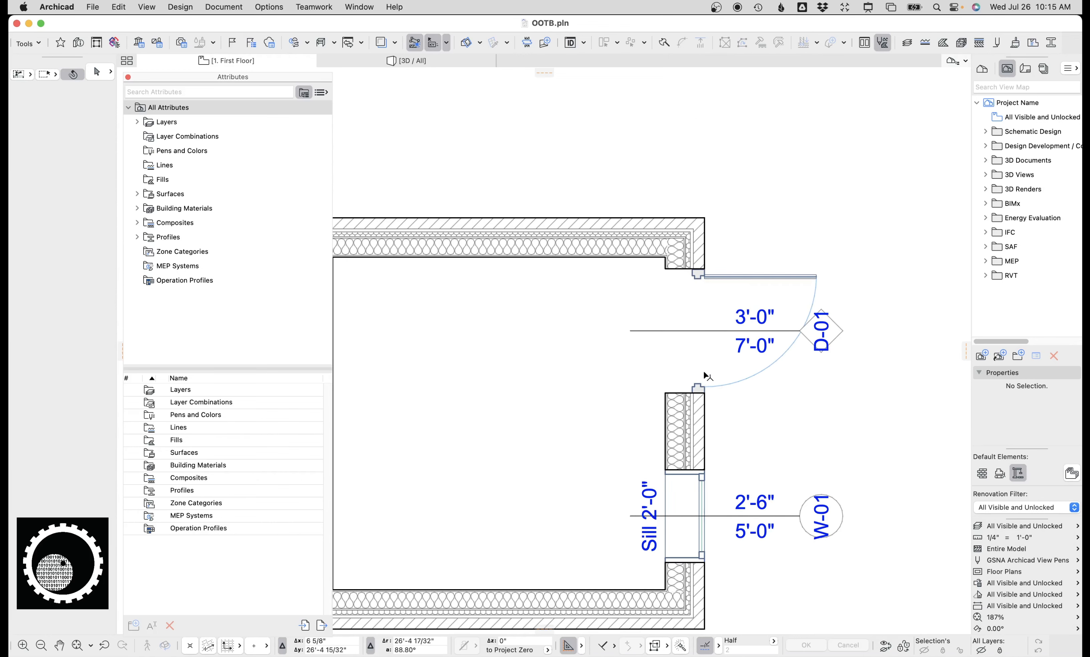
{"action": "scroll", "coordinate": [704, 374], "scroll_direction": "up", "scroll_amount": 5}
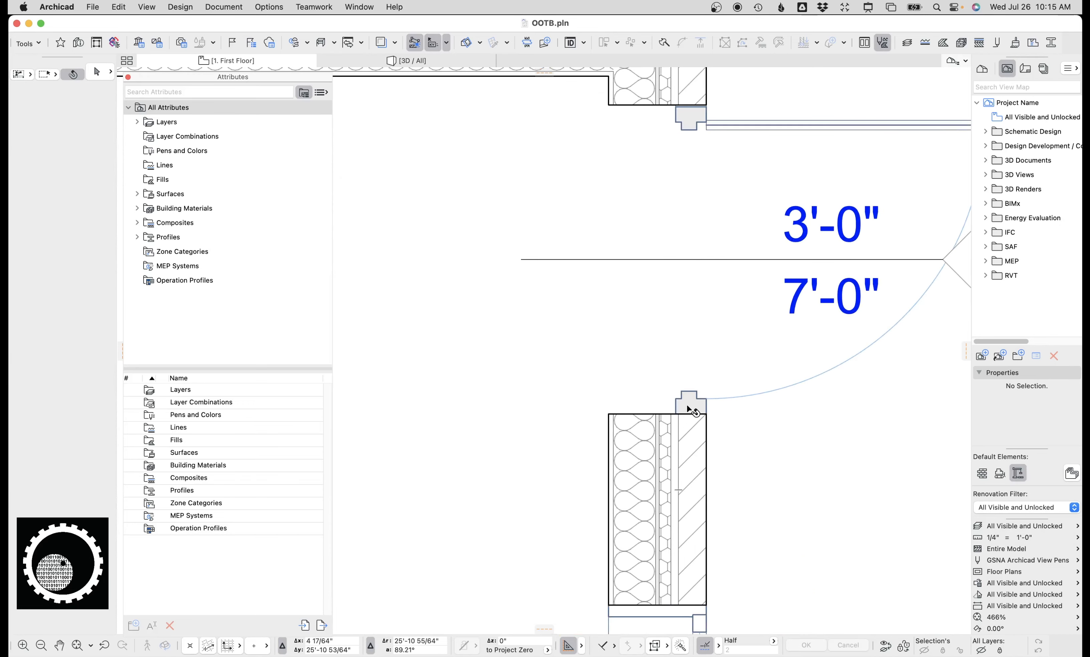
{"action": "left_click", "coordinate": [707, 418]}
{"action": "left_click", "coordinate": [721, 251]}
{"action": "scroll", "coordinate": [706, 94], "scroll_direction": "up", "scroll_amount": 7}
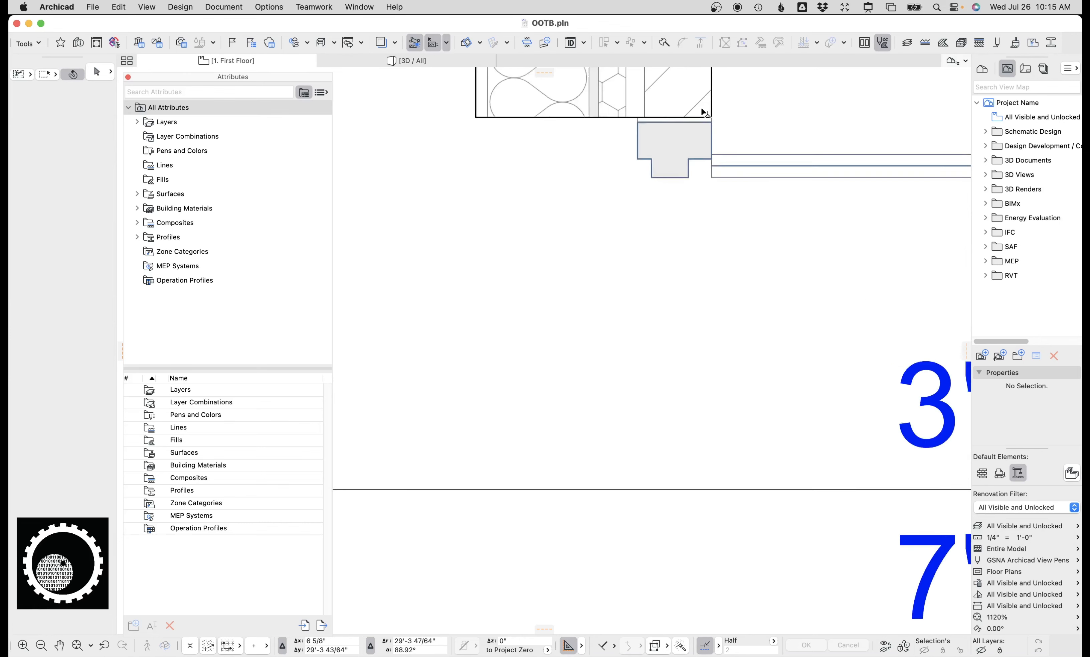
{"action": "key", "text": "ctrl+a"}
{"action": "mouse_move", "coordinate": [631, 105]}
{"action": "left_mouse_down"}
{"action": "mouse_move", "coordinate": [573, 115]}
{"action": "mouse_move", "coordinate": [770, 127]}
{"action": "mouse_move", "coordinate": [599, 114]}
{"action": "left_mouse_up"}
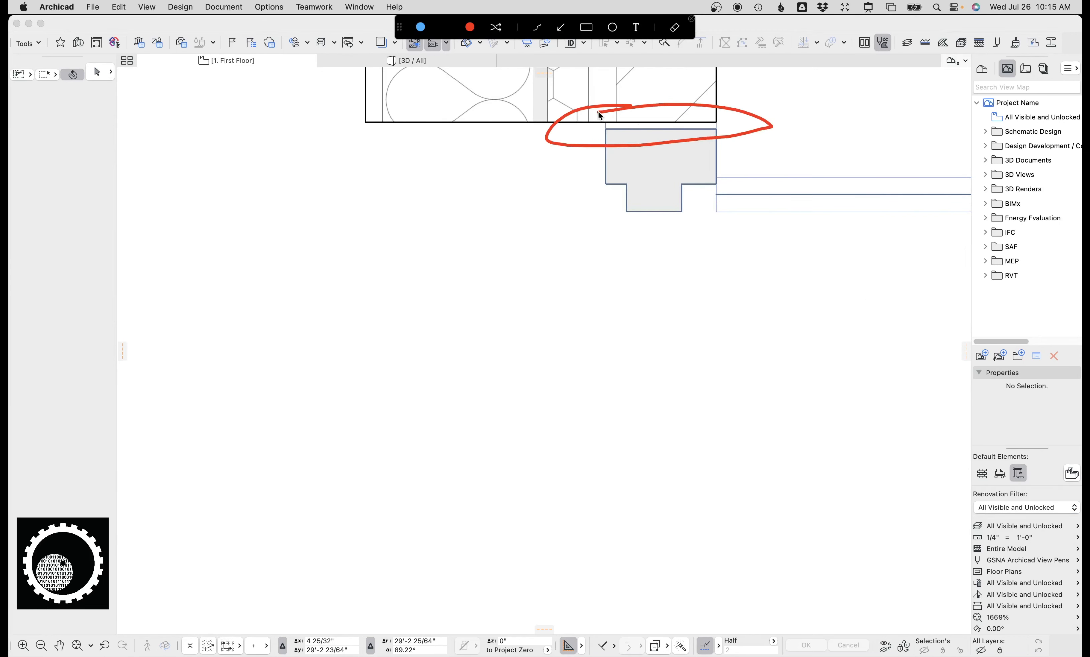
{"action": "key", "text": "Escape"}
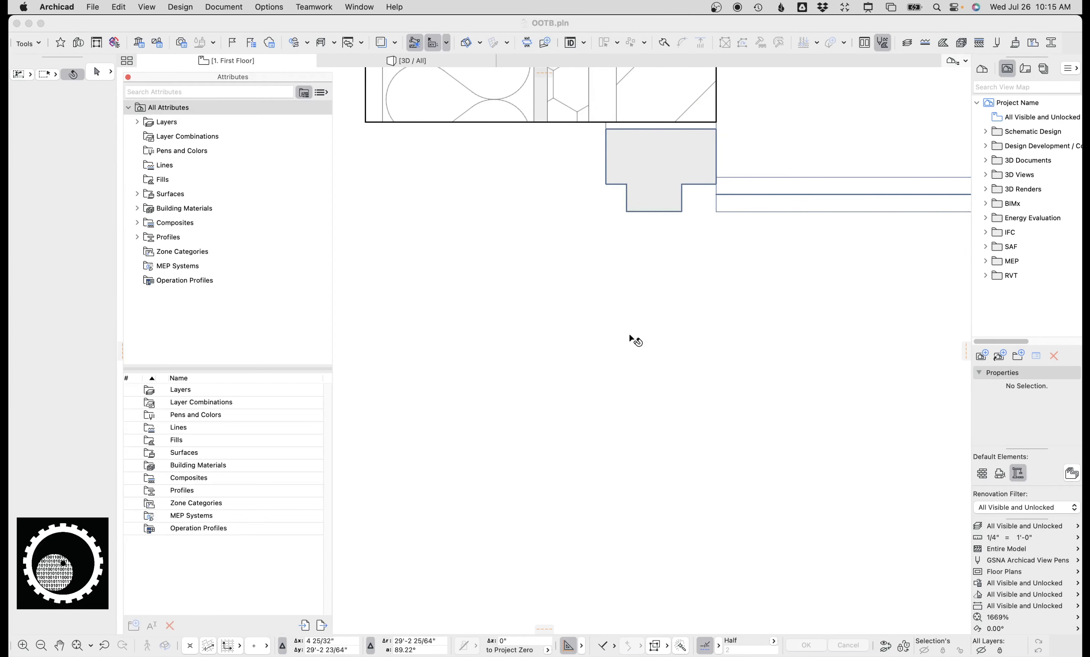
- Check the other door jamb in OOTB.pln, then switch to SOT26.31.pln and inspect the door's frame, trim and wall layers
{"action": "scroll", "coordinate": [627, 370], "scroll_direction": "down", "scroll_amount": 3}
{"action": "middle_click_drag", "start_coordinate": [627, 369], "coordinate": [560, 112]}
{"action": "scroll", "coordinate": [562, 113], "scroll_direction": "down", "scroll_amount": 2}
{"action": "scroll", "coordinate": [574, 356], "scroll_direction": "down", "scroll_amount": 3}
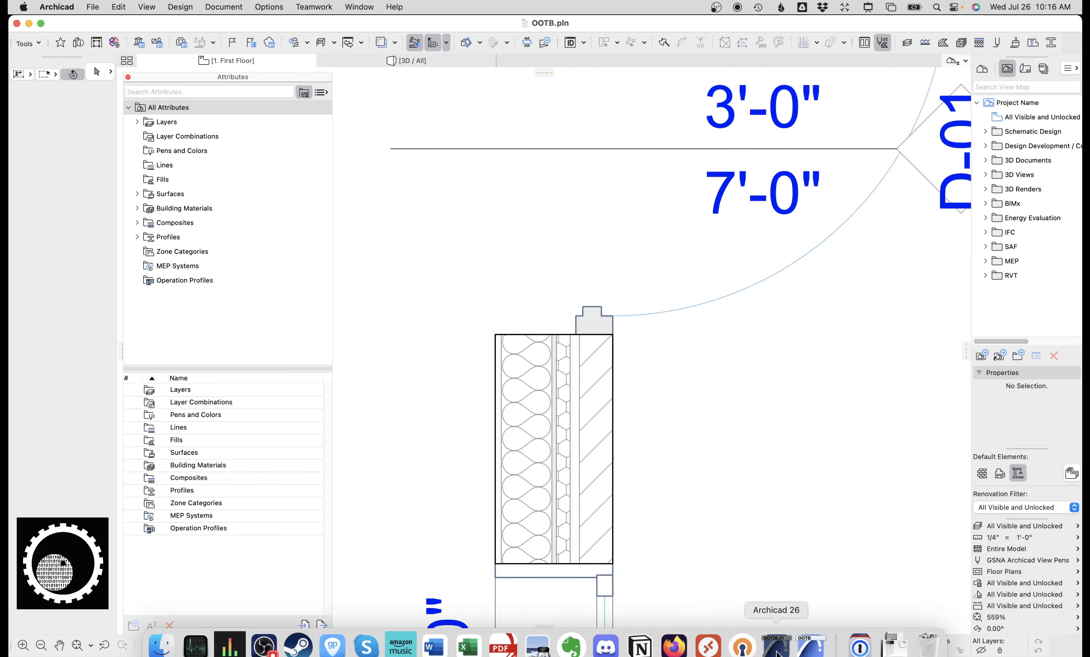
{"action": "left_click", "coordinate": [776, 646]}
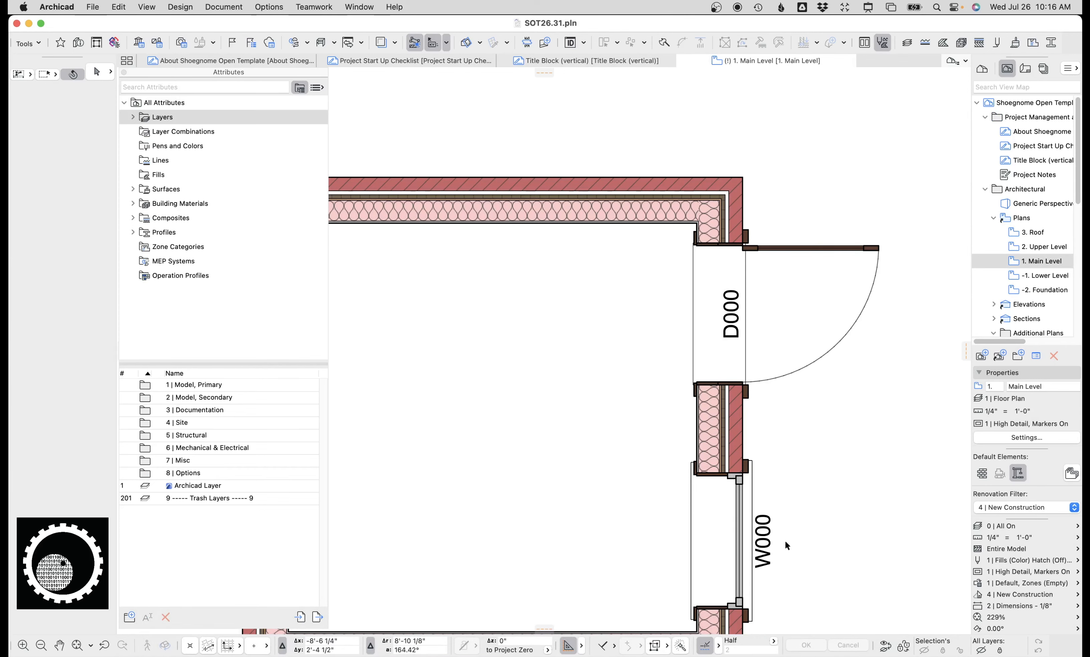
{"action": "left_click", "coordinate": [757, 394]}
{"action": "scroll", "coordinate": [748, 252], "scroll_direction": "up", "scroll_amount": 5}
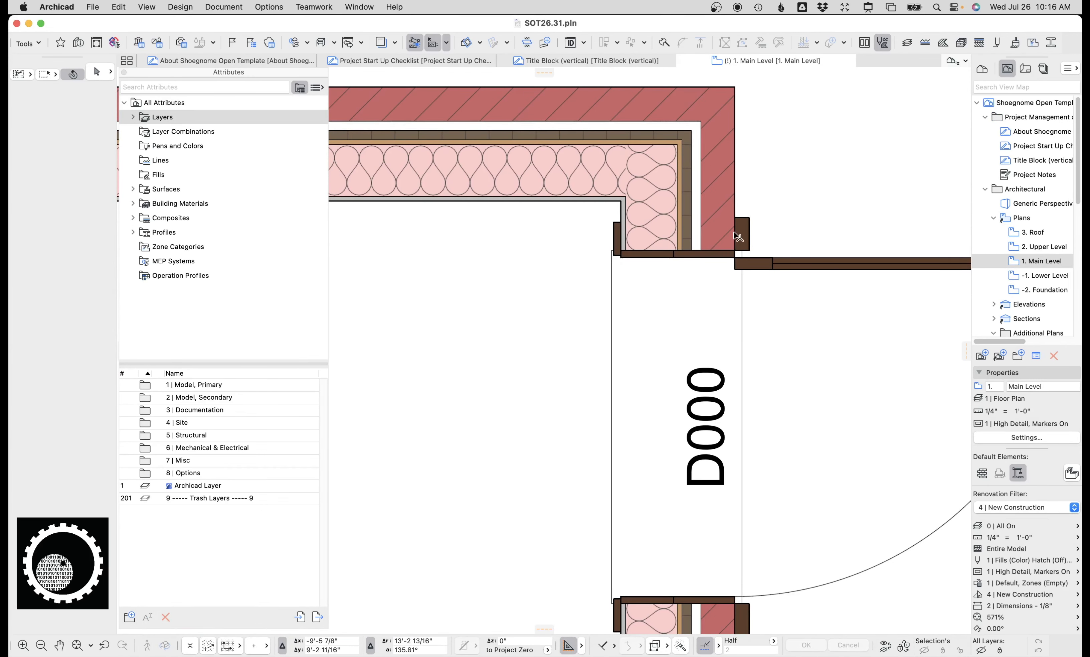
{"action": "scroll", "coordinate": [728, 396], "scroll_direction": "down", "scroll_amount": 1}
{"action": "scroll", "coordinate": [727, 394], "scroll_direction": "down", "scroll_amount": 5}
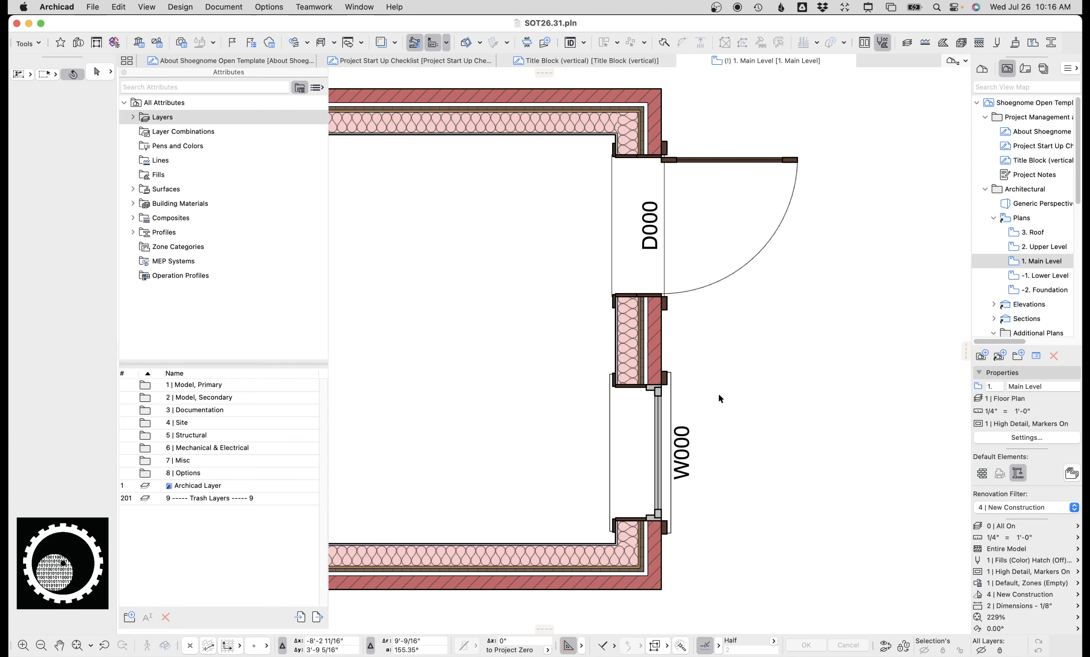
- Select and copy the building's four exterior walls with their door and window in SOT26.31.pln, then clear the selection
{"action": "scroll", "coordinate": [719, 398], "scroll_direction": "down", "scroll_amount": 4}
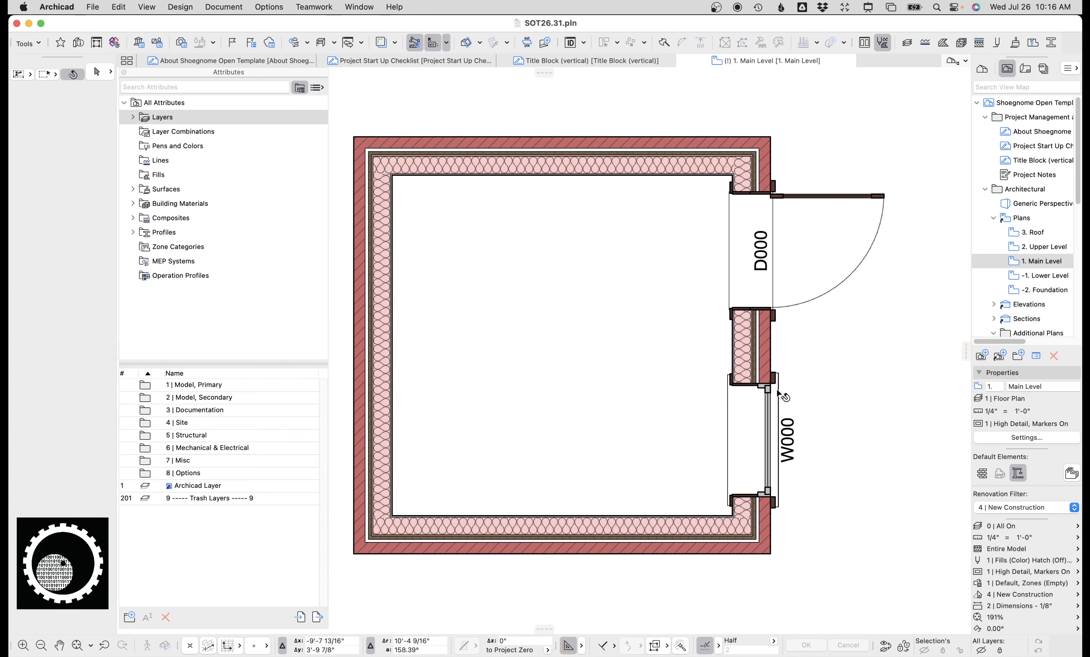
{"action": "scroll", "coordinate": [750, 382], "scroll_direction": "down", "scroll_amount": 1}
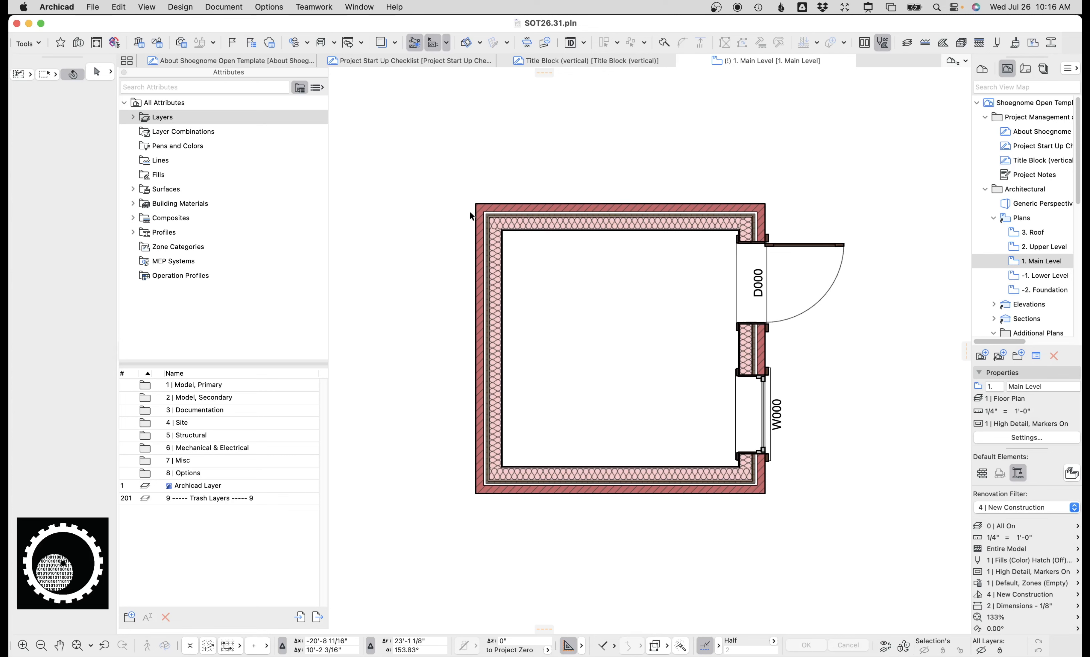
{"action": "left_click_drag", "start_coordinate": [428, 147], "coordinate": [888, 540]}
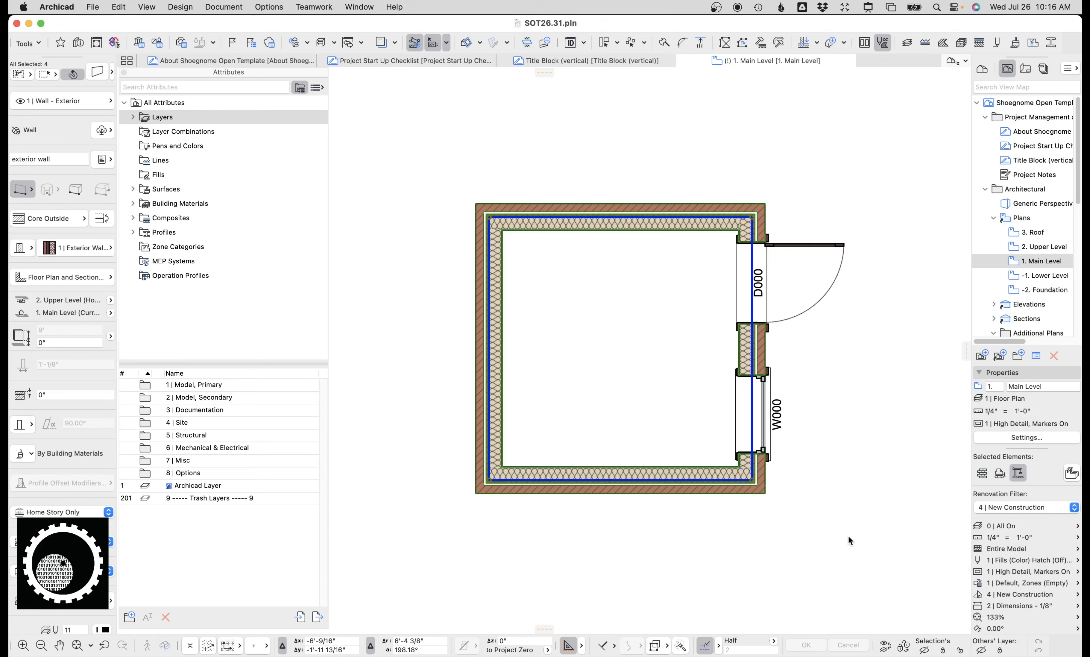
{"action": "left_click", "coordinate": [846, 541]}
{"action": "scroll", "coordinate": [774, 508], "scroll_direction": "down", "scroll_amount": 3}
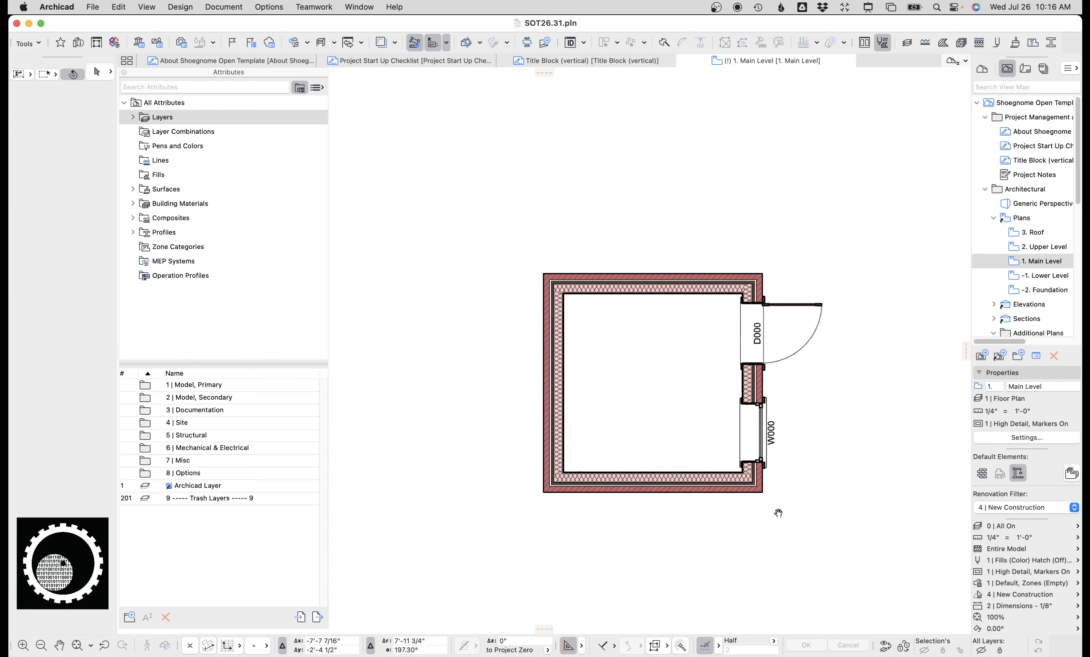
{"action": "middle_click_drag", "start_coordinate": [774, 508], "coordinate": [700, 443]}
- Switch to OOTB.pln and paste the copied walls with their door and window below the existing building
{"action": "left_click", "coordinate": [812, 648]}
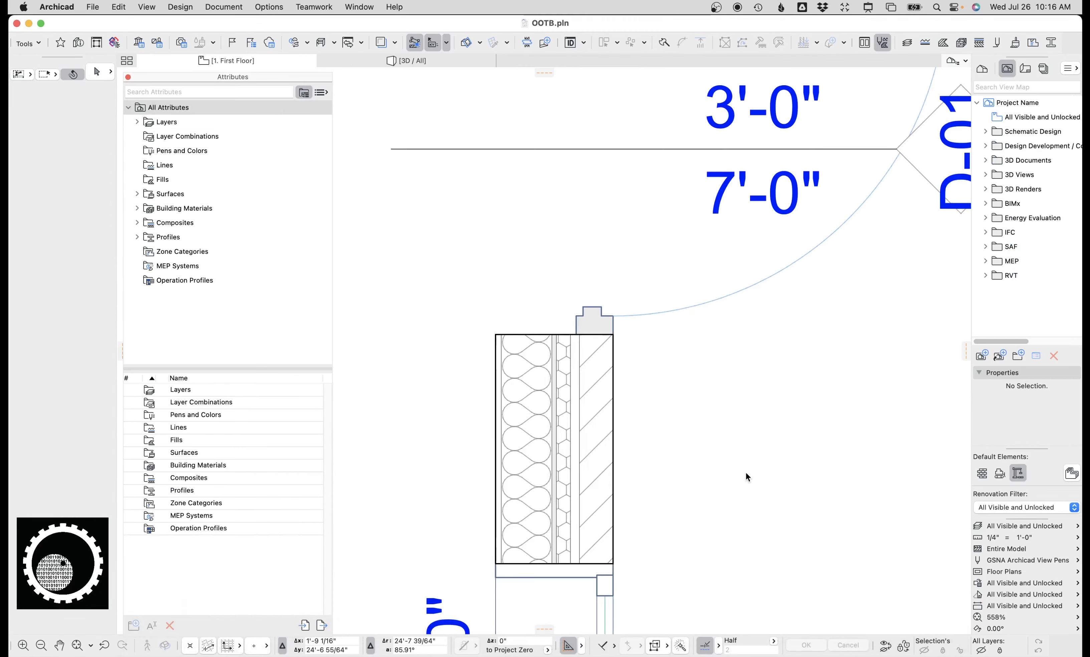
{"action": "scroll", "coordinate": [746, 545], "scroll_direction": "down", "scroll_amount": 3}
{"action": "middle_click_drag", "start_coordinate": [746, 571], "coordinate": [740, 436]}
{"action": "scroll", "coordinate": [743, 483], "scroll_direction": "down", "scroll_amount": 6}
{"action": "middle_click_drag", "start_coordinate": [711, 499], "coordinate": [715, 261]}
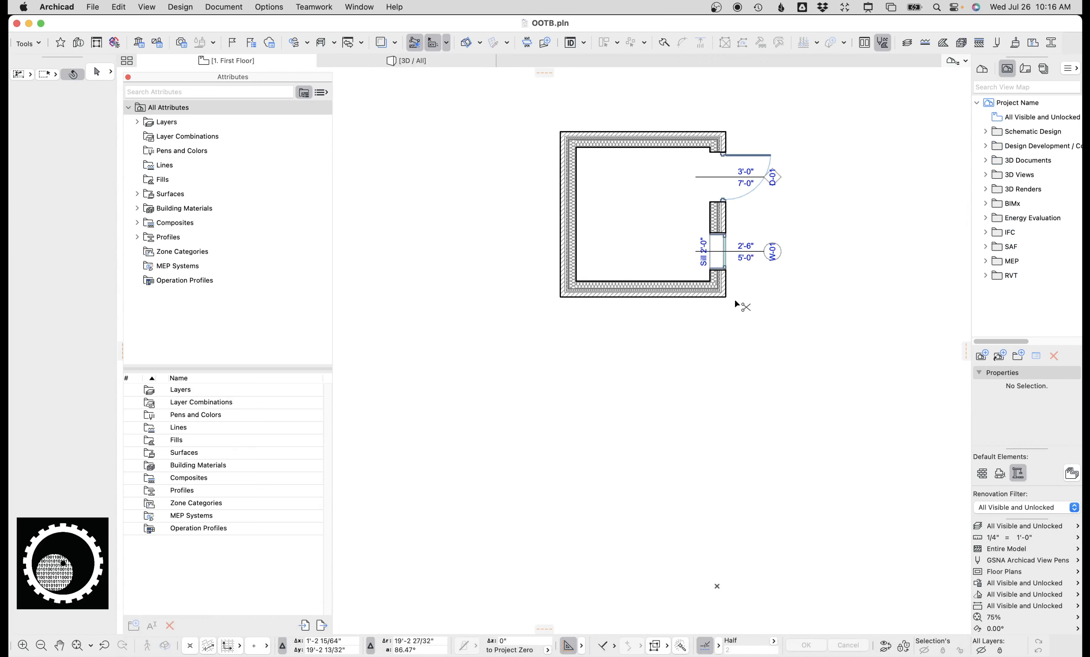
{"action": "key", "text": "super+v"}
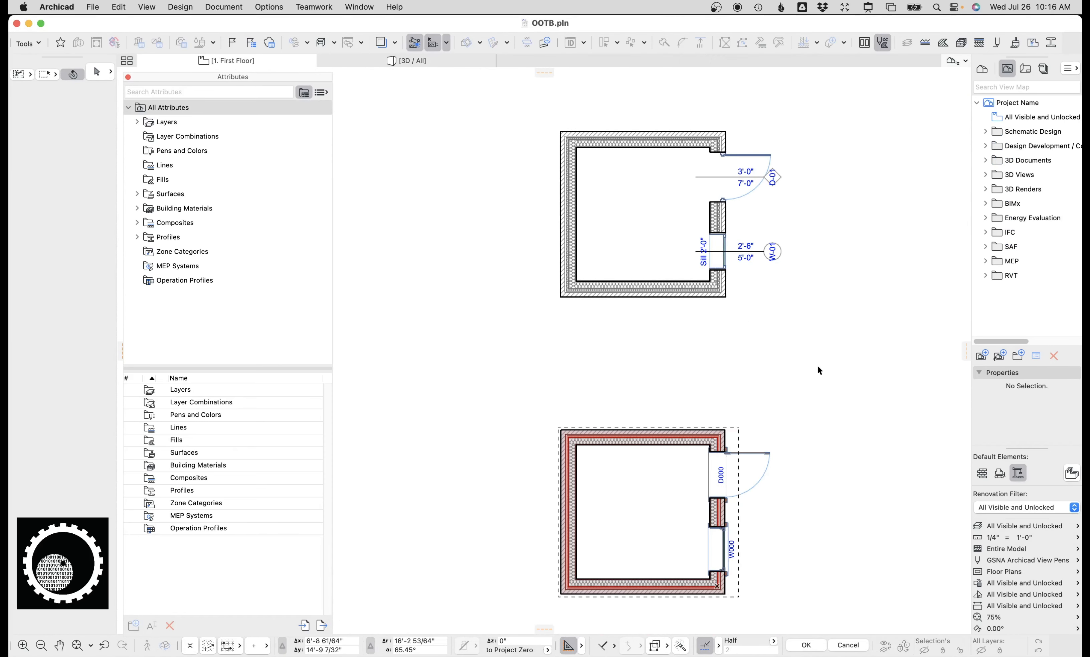
{"action": "left_click", "coordinate": [809, 401]}
- Examine the wall corner and door D000 of the pasted building up close for differences in pens and fills
{"action": "middle_click_drag", "start_coordinate": [801, 438], "coordinate": [783, 357]}
{"action": "scroll", "coordinate": [704, 388], "scroll_direction": "up", "scroll_amount": 3}
{"action": "scroll", "coordinate": [685, 359], "scroll_direction": "up", "scroll_amount": 3}
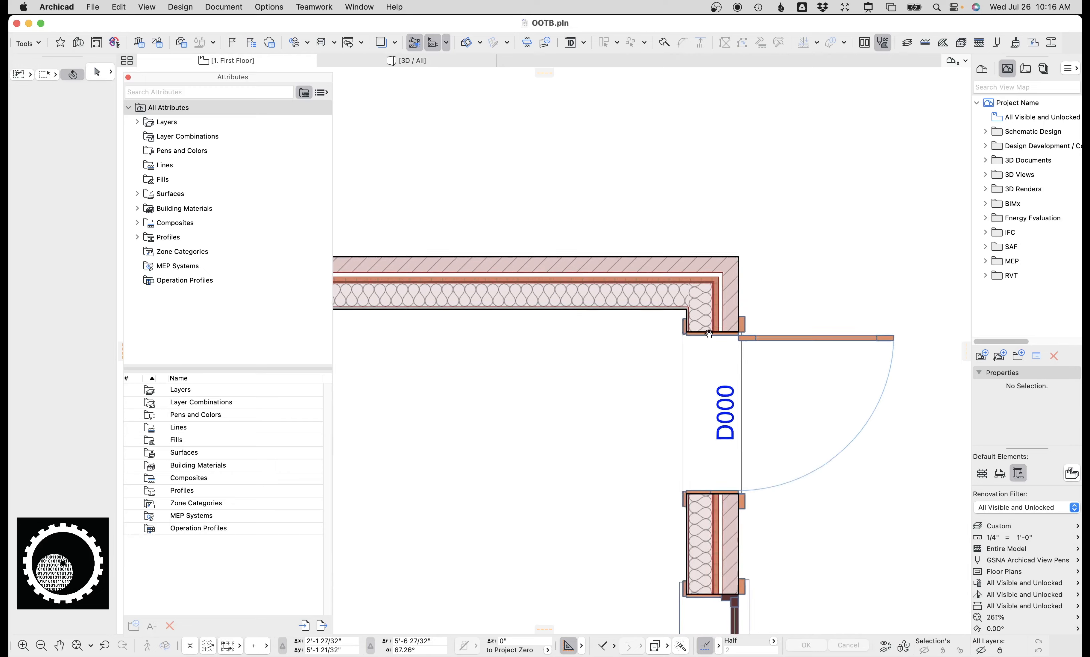
{"action": "middle_click_drag", "start_coordinate": [739, 421], "coordinate": [806, 392]}
{"action": "scroll", "coordinate": [788, 263], "scroll_direction": "up", "scroll_amount": 3}
{"action": "middle_click_drag", "start_coordinate": [708, 192], "coordinate": [531, 189]}
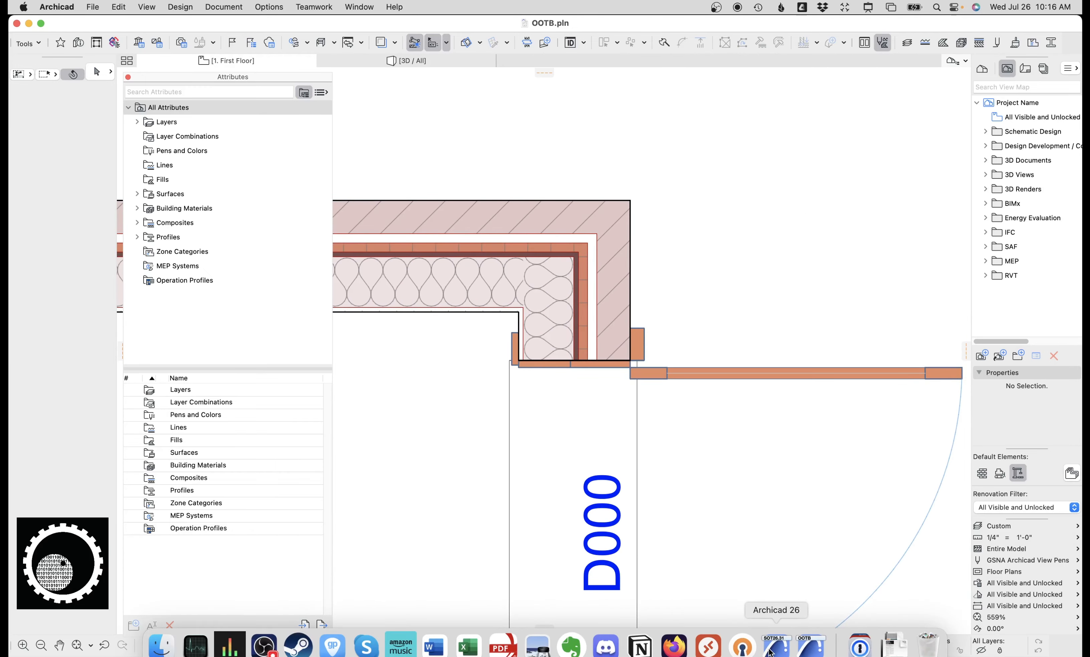
- Compare the original building in SOT26.31.pln with the pasted copy in OOTB.pln, checking the walls, door and window
{"action": "left_click", "coordinate": [706, 644]}
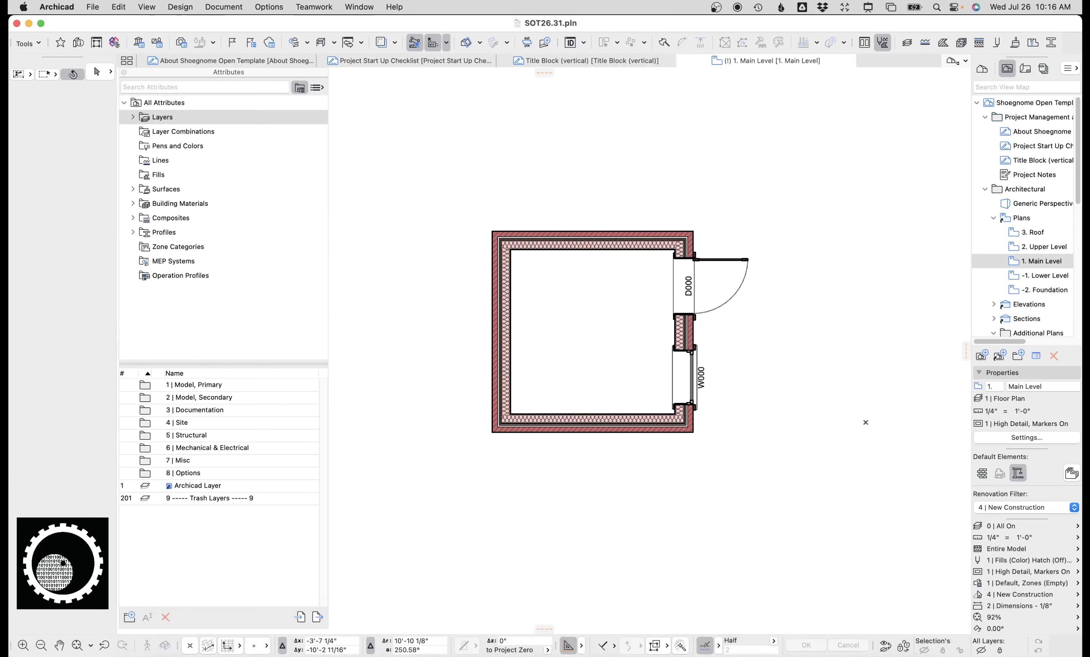
{"action": "left_click", "coordinate": [811, 644]}
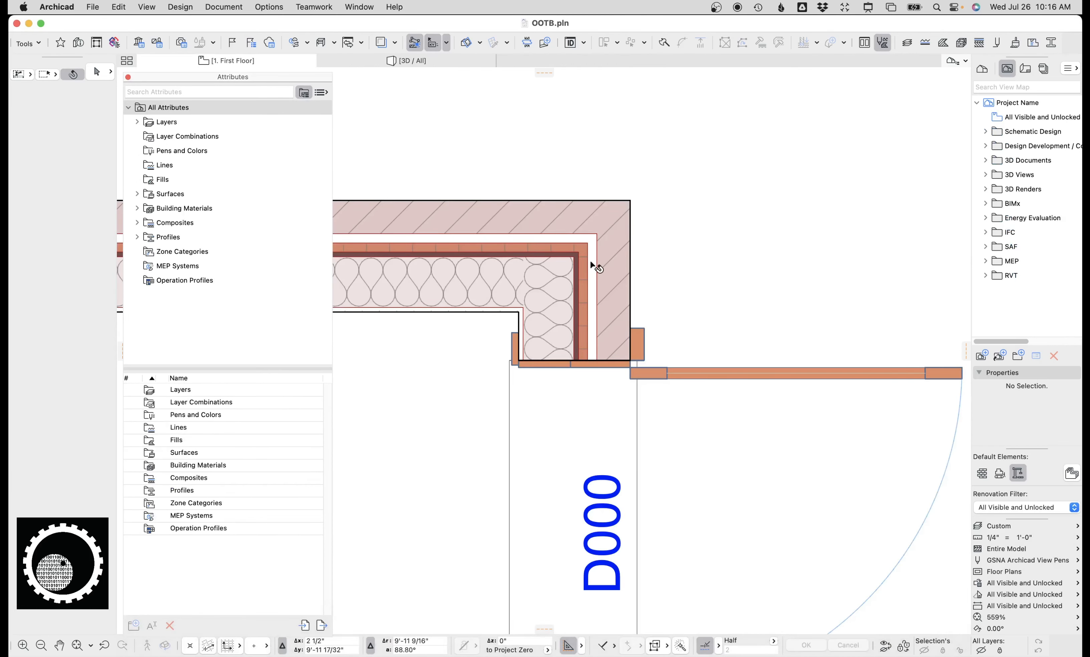
{"action": "scroll", "coordinate": [647, 376], "scroll_direction": "down", "scroll_amount": 3}
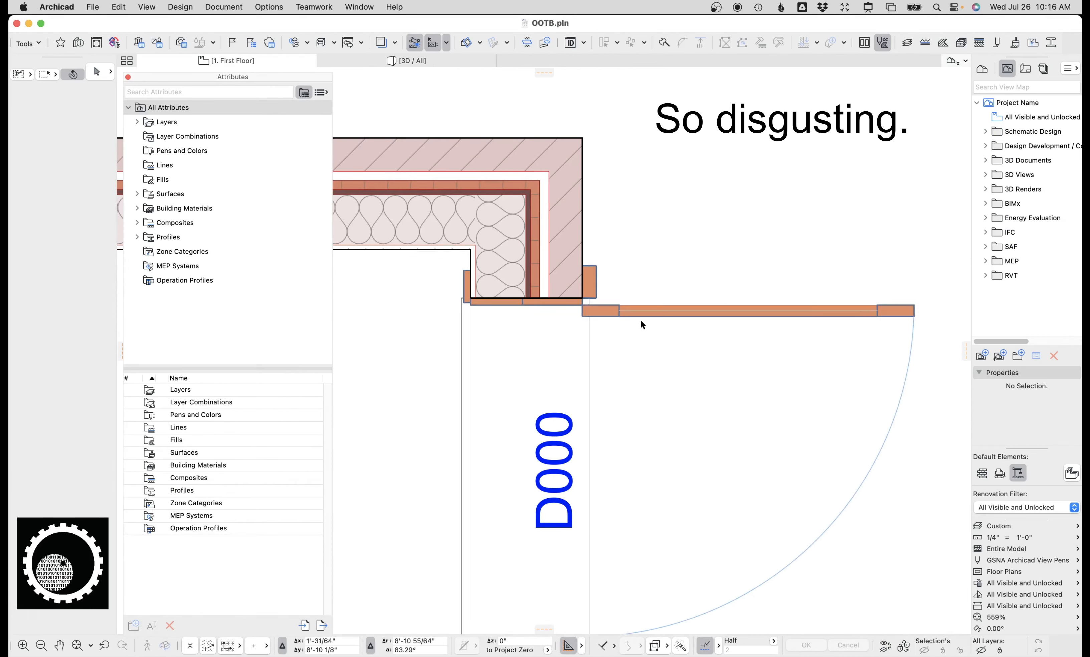
{"action": "scroll", "coordinate": [658, 343], "scroll_direction": "down", "scroll_amount": 10}
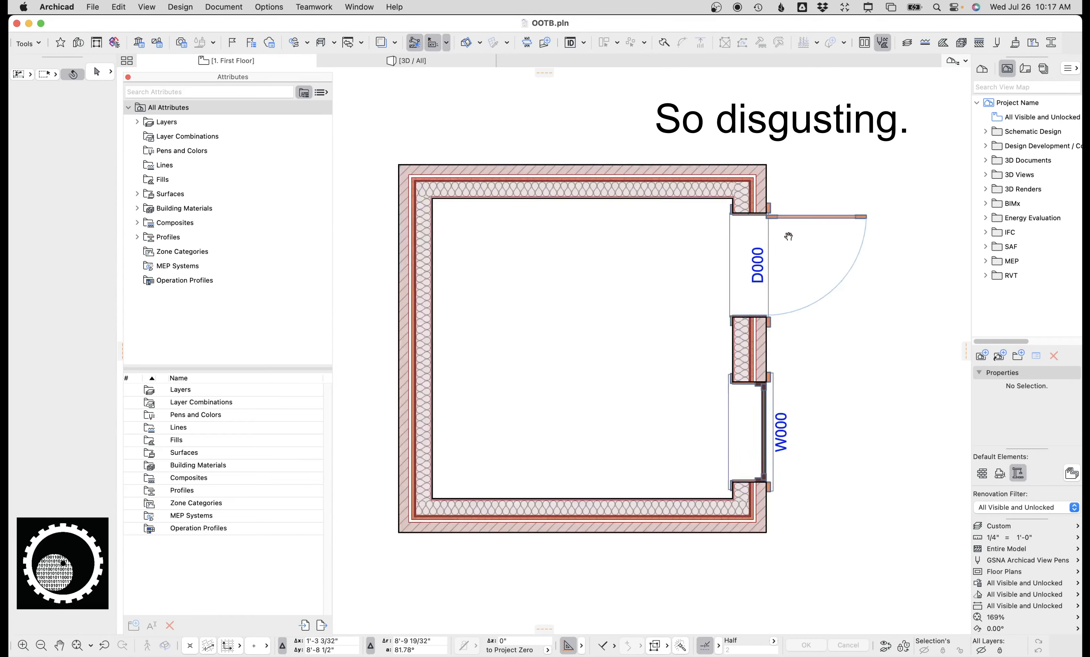
{"action": "scroll", "coordinate": [746, 301], "scroll_direction": "down", "scroll_amount": 5}
{"action": "scroll", "coordinate": [706, 371], "scroll_direction": "up", "scroll_amount": 5}
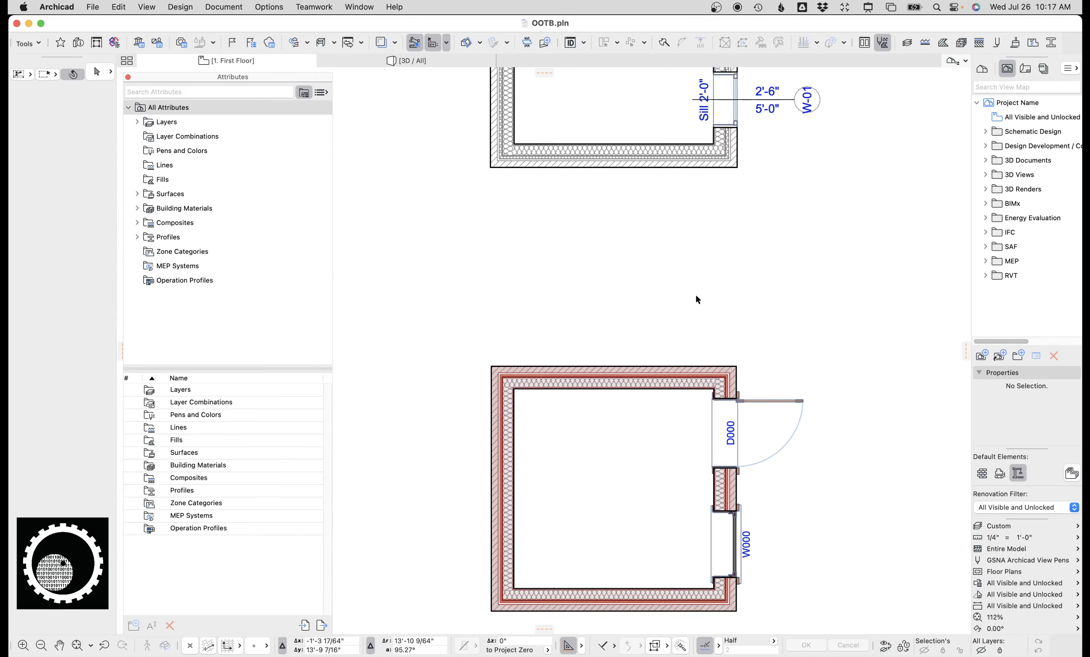
{"action": "scroll", "coordinate": [659, 330], "scroll_direction": "down", "scroll_amount": 1}
{"action": "middle_click_drag", "start_coordinate": [677, 294], "coordinate": [690, 178]}
{"action": "scroll", "coordinate": [677, 319], "scroll_direction": "up", "scroll_amount": 4}
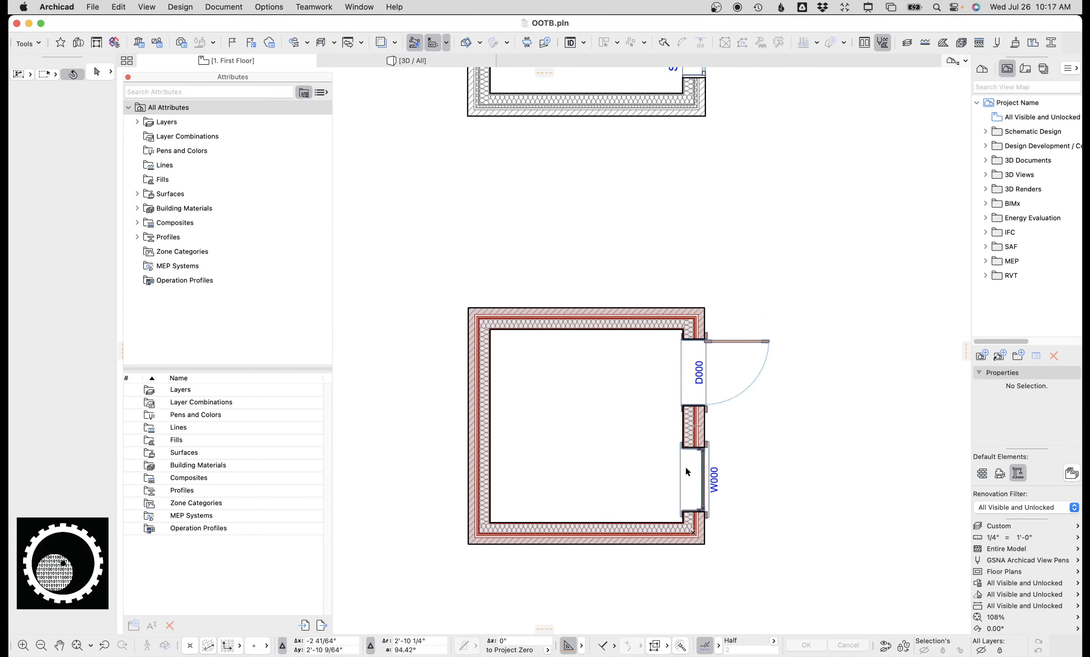
{"action": "scroll", "coordinate": [695, 398], "scroll_direction": "up", "scroll_amount": 6}
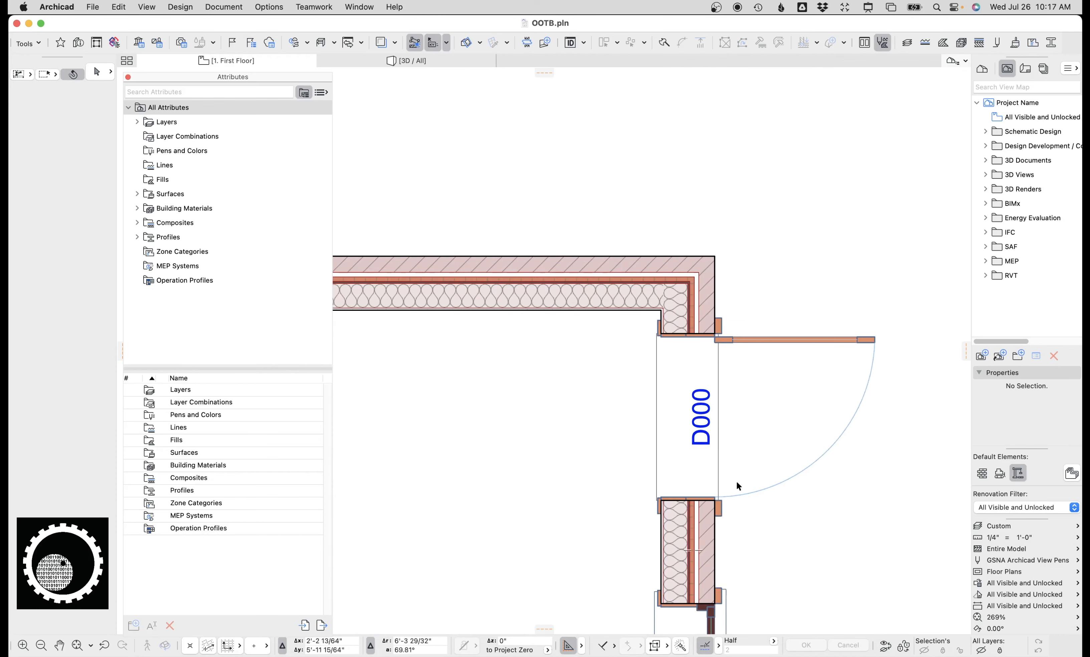
- Open the GSNA Archicad View Pens set in OOTB.pln and select the two pen rows starting at pen 181 for inspection
{"action": "left_click", "coordinate": [977, 560]}
{"action": "left_click", "coordinate": [389, 382]}
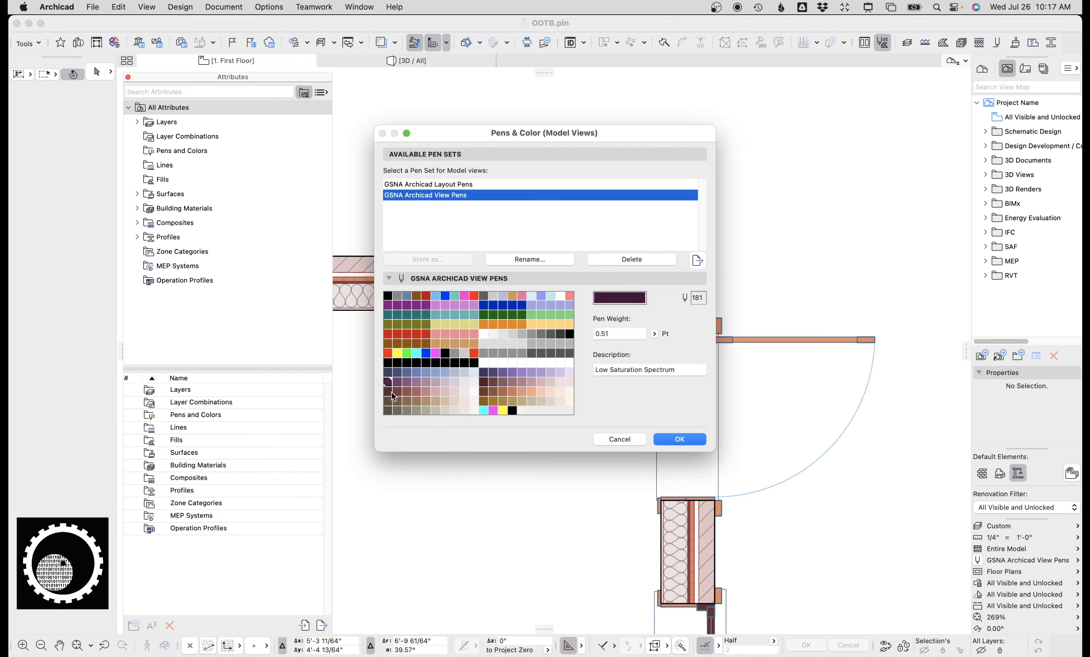
{"action": "left_click", "coordinate": [559, 391], "text": "shift"}
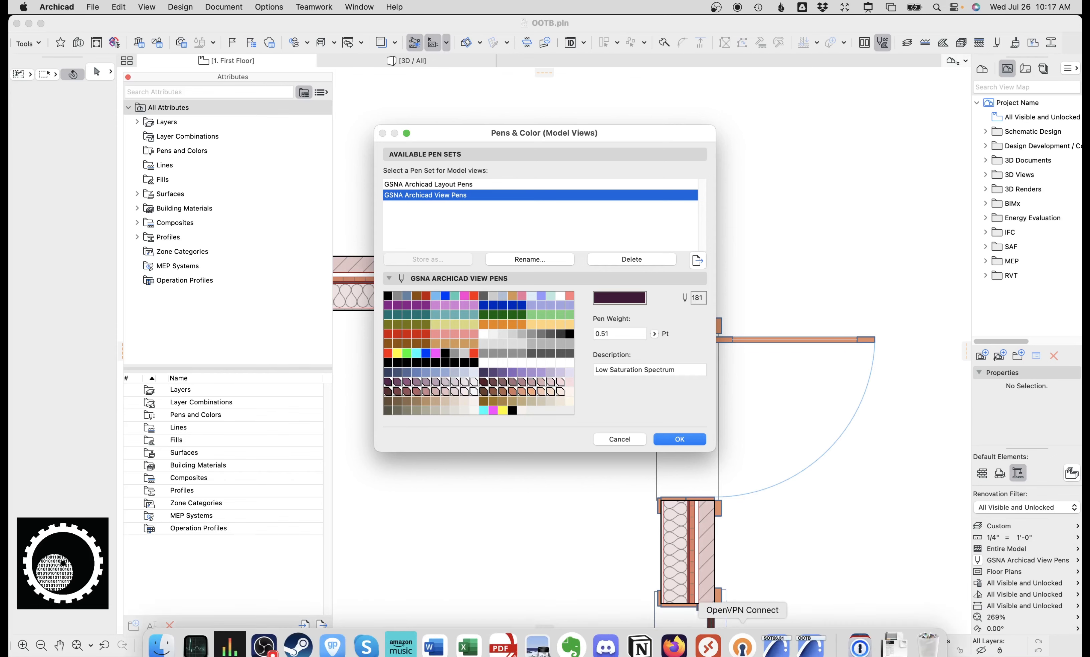
- Switch to SOT26.31.pln and inspect the same two pen rows from pen 181 in 1 | Fills (Color) Hatch (Off) Lines (Black), discarding the dialog
{"action": "left_click", "coordinate": [778, 635]}
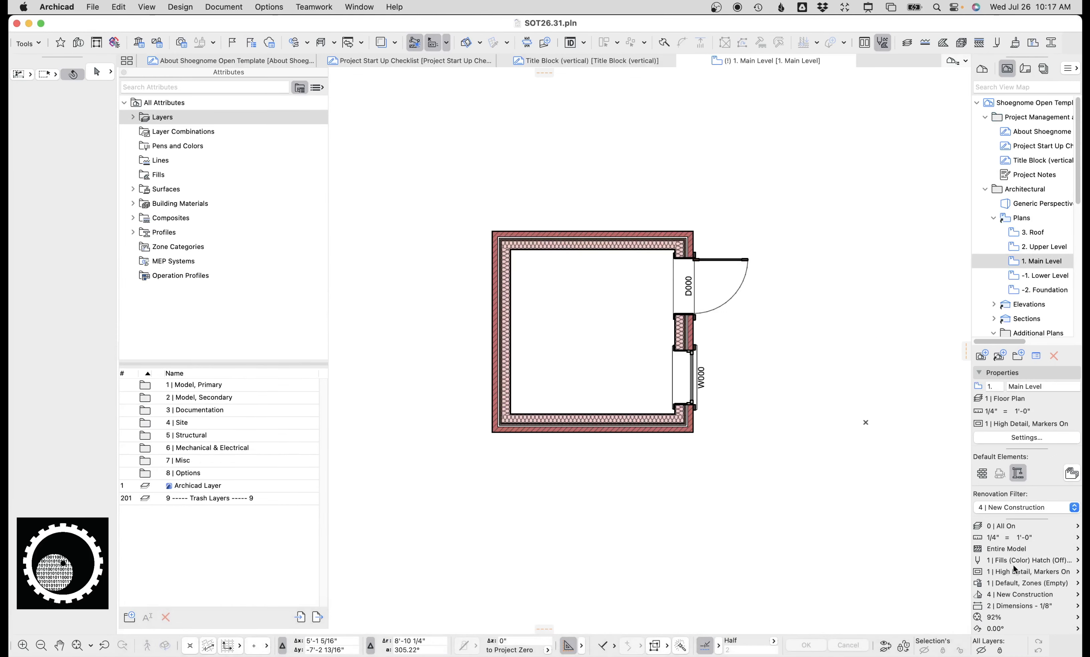
{"action": "left_click", "coordinate": [979, 561]}
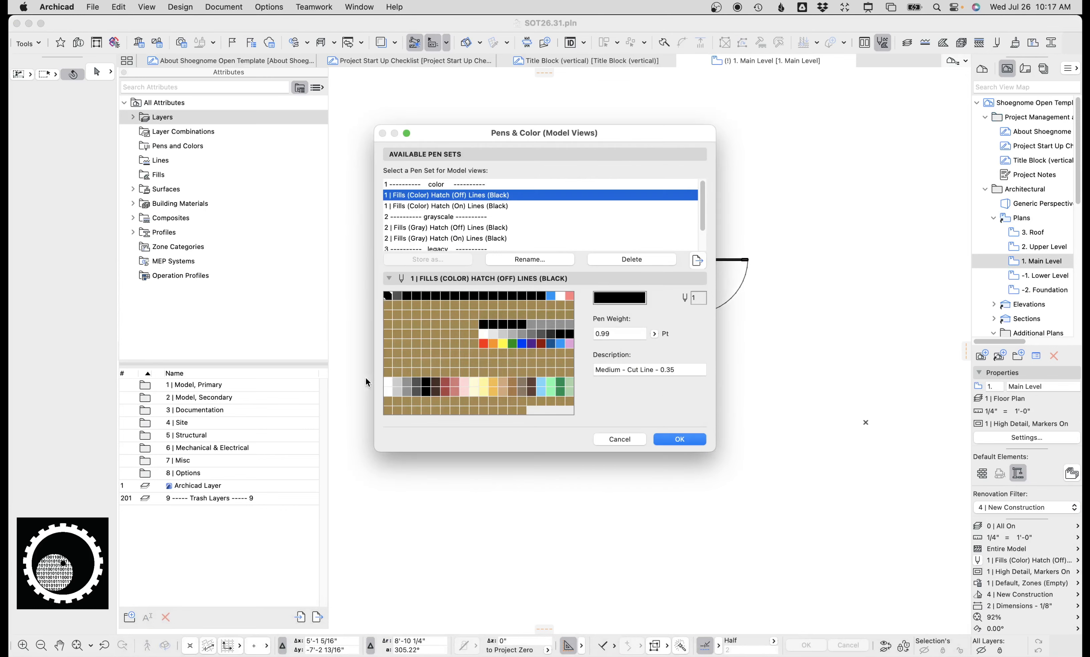
{"action": "left_click", "coordinate": [388, 381]}
{"action": "left_click", "coordinate": [566, 392], "text": "shift"}
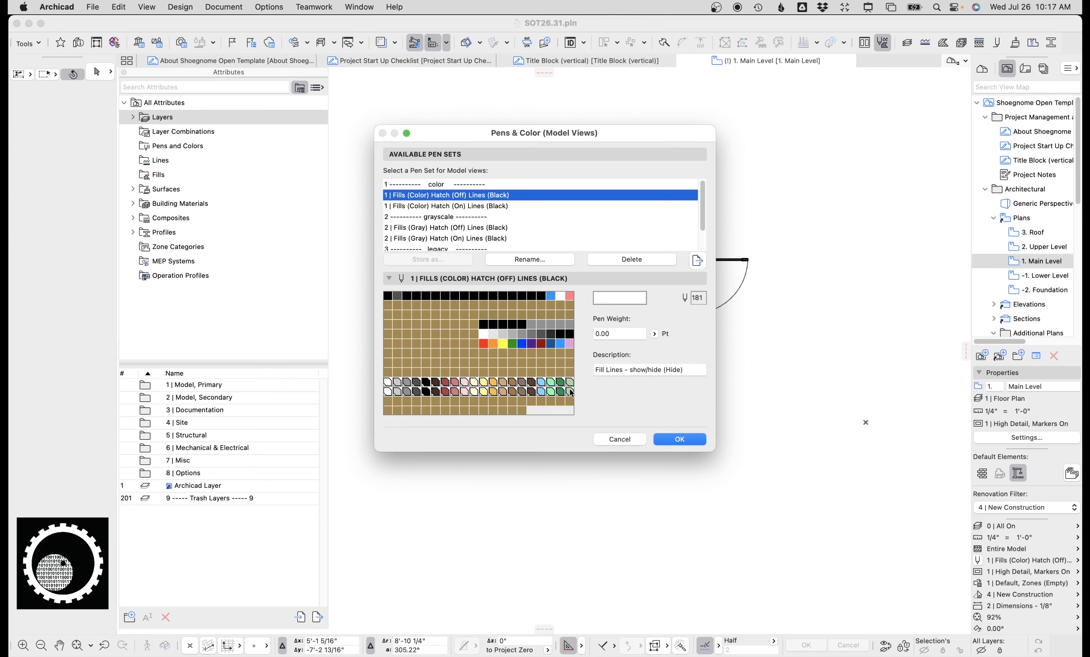
{"action": "key", "text": "Escape"}
{"action": "middle_click_drag", "start_coordinate": [652, 534], "coordinate": [611, 470]}
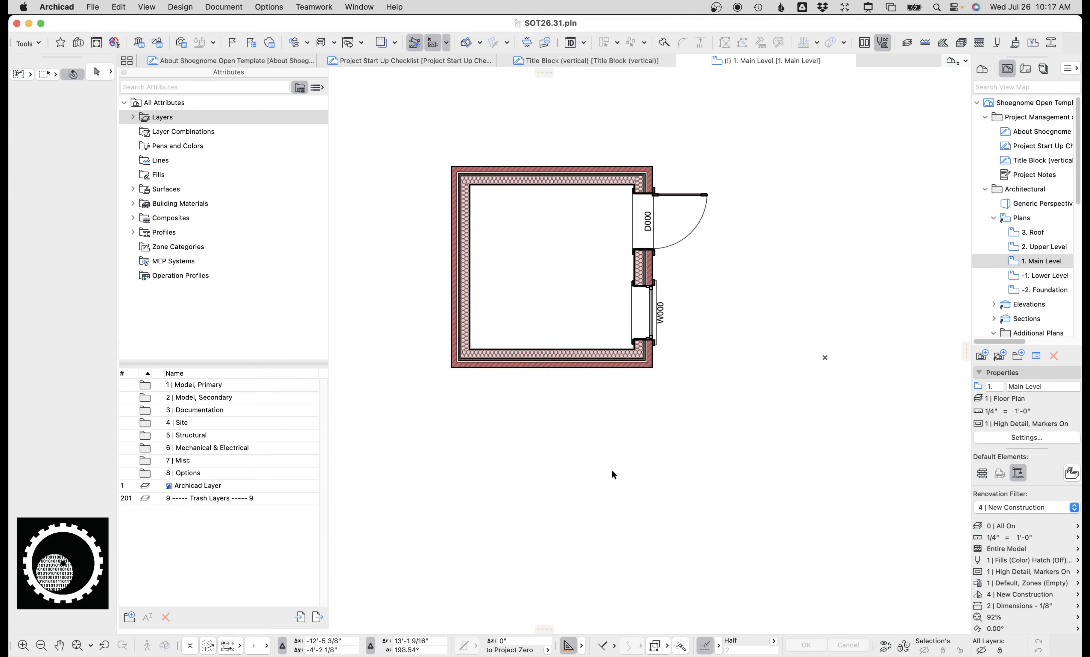
- Switch to OOTB.pln, dismiss the pen dialog, and select and copy the original upper building's four walls with their door and window
{"action": "mouse_move", "coordinate": [708, 654]}
{"action": "left_click", "coordinate": [811, 646]}
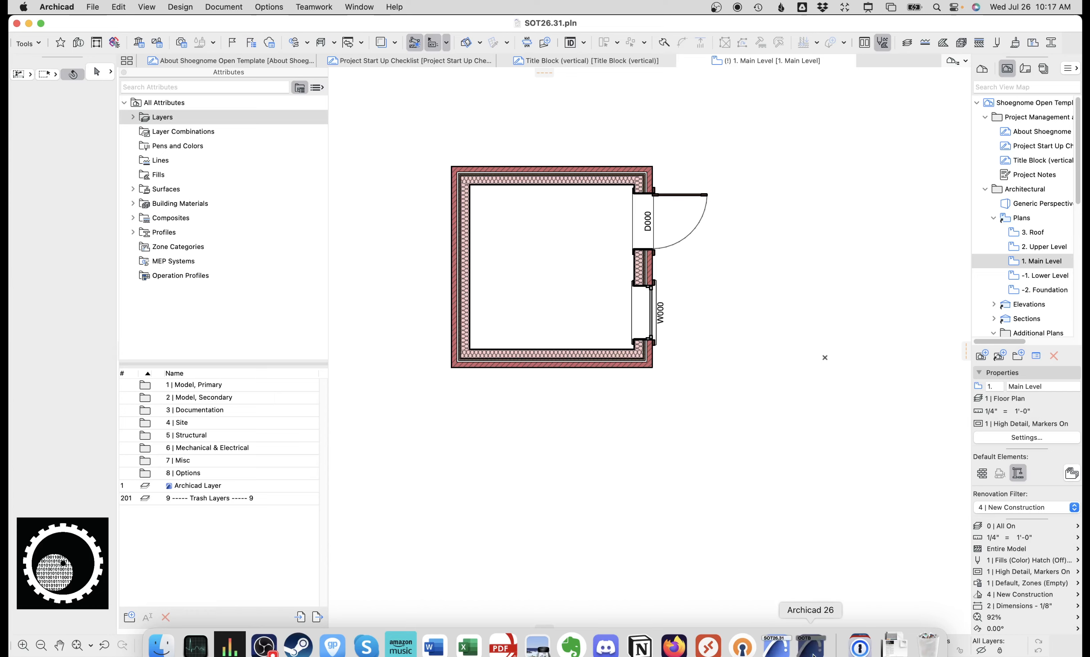
{"action": "key", "text": "Escape"}
{"action": "scroll", "coordinate": [585, 218], "scroll_direction": "down", "scroll_amount": 8}
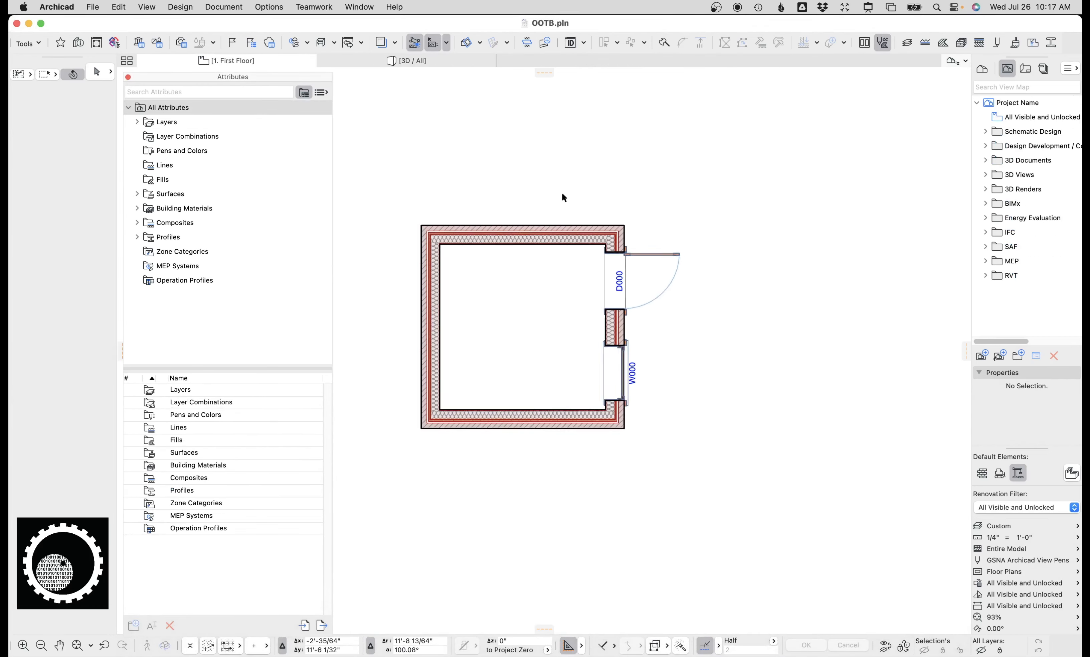
{"action": "middle_click_drag", "start_coordinate": [502, 107], "coordinate": [514, 268]}
{"action": "left_click_drag", "start_coordinate": [437, 208], "coordinate": [703, 426]}
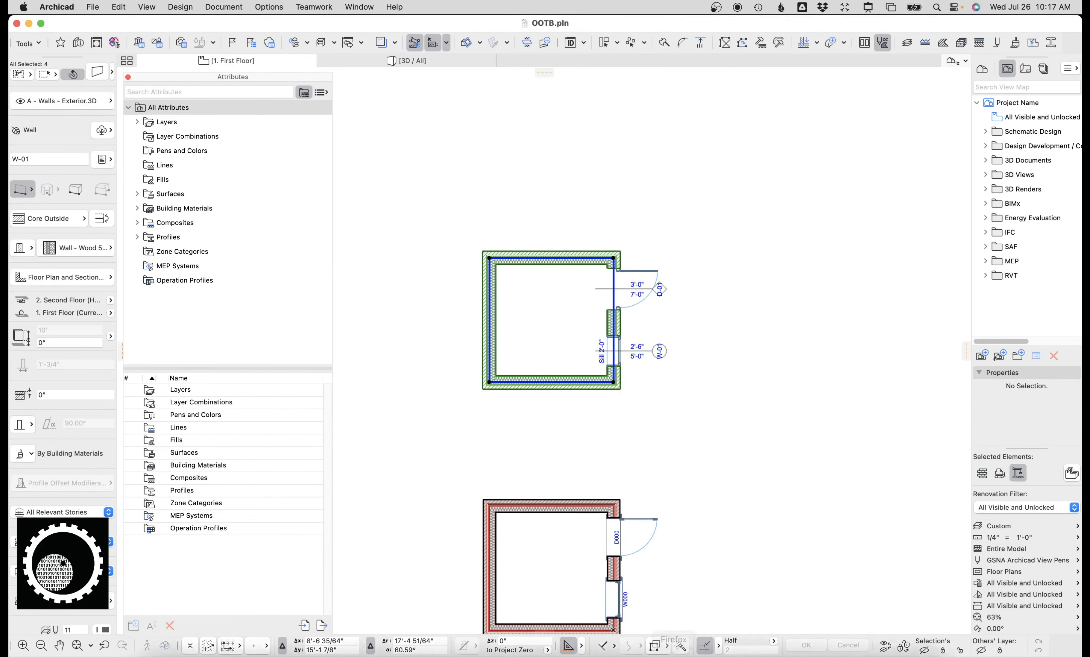
- Switch to SOT26.31.pln and paste the copied walls with their door and window above the existing building
{"action": "left_click", "coordinate": [767, 647]}
{"action": "scroll", "coordinate": [648, 335], "scroll_direction": "down", "scroll_amount": 5}
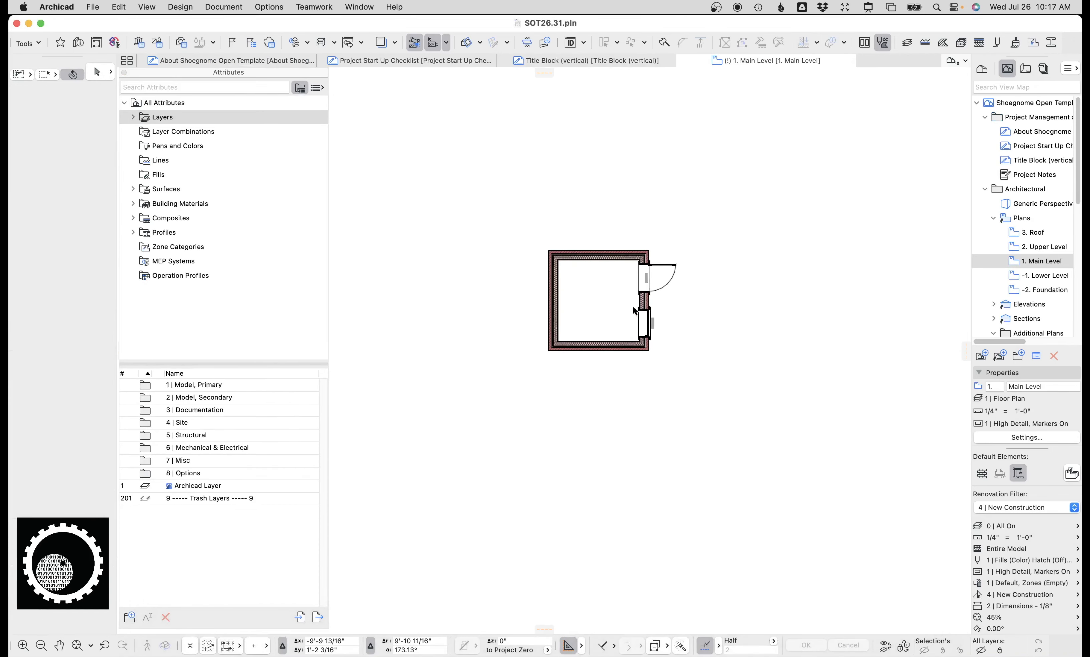
{"action": "middle_click_drag", "start_coordinate": [662, 204], "coordinate": [663, 428]}
{"action": "key", "text": "super+v"}
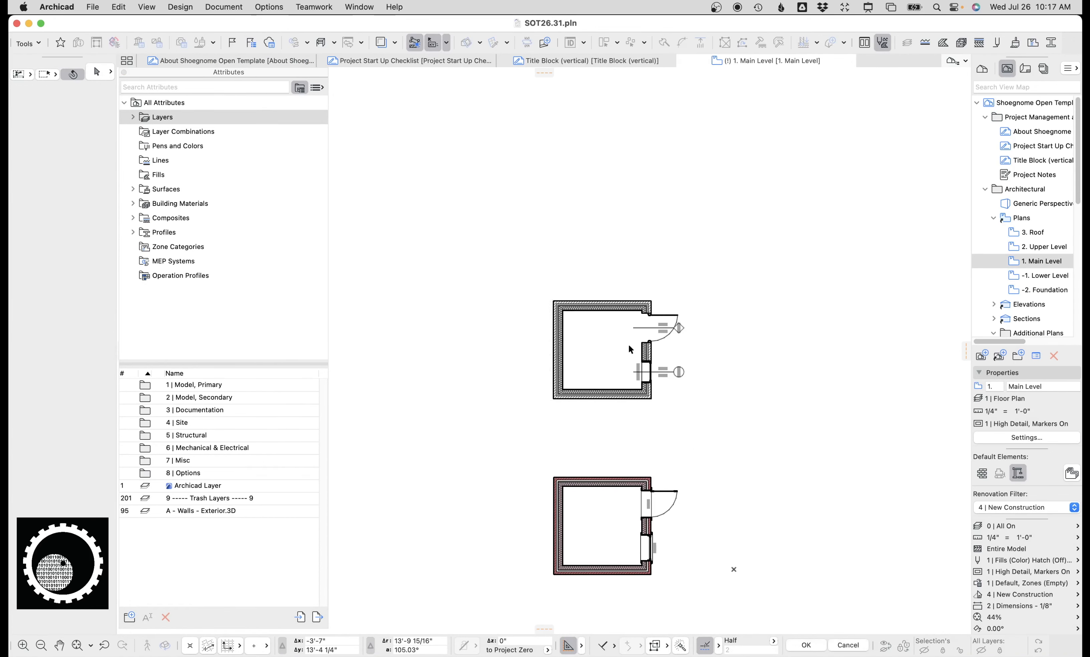
- Examine the pasted building's walls, door D-01 and window W-01 up close and compare them with the Shoegnome building below
{"action": "scroll", "coordinate": [629, 344], "scroll_direction": "up", "scroll_amount": 10}
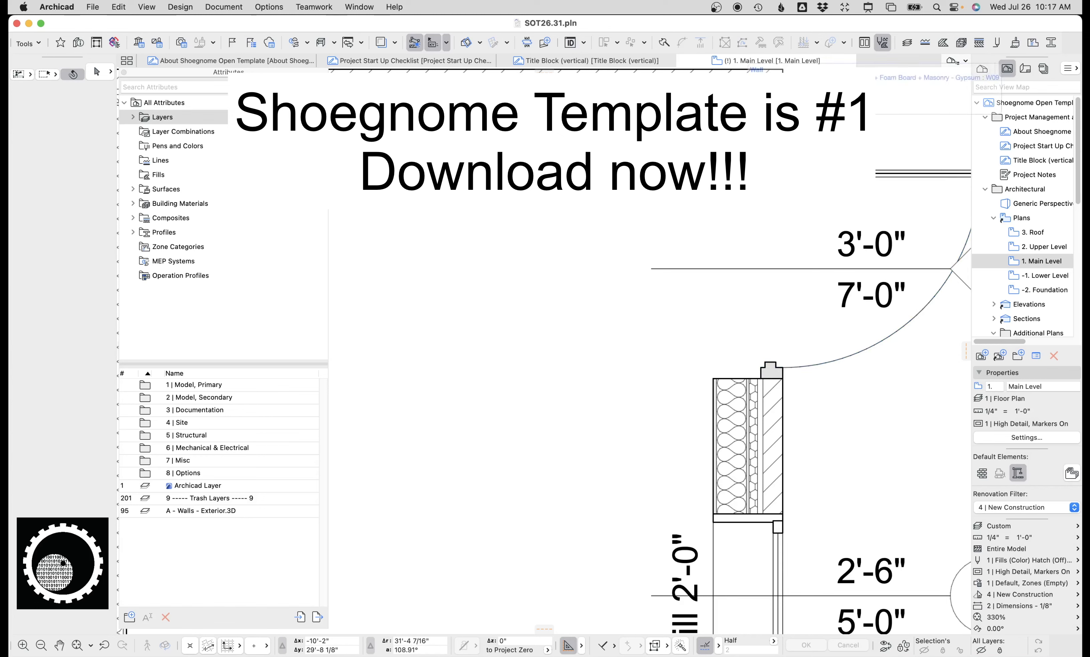
{"action": "scroll", "coordinate": [706, 236], "scroll_direction": "down", "scroll_amount": 2}
{"action": "scroll", "coordinate": [706, 236], "scroll_direction": "down", "scroll_amount": 6}
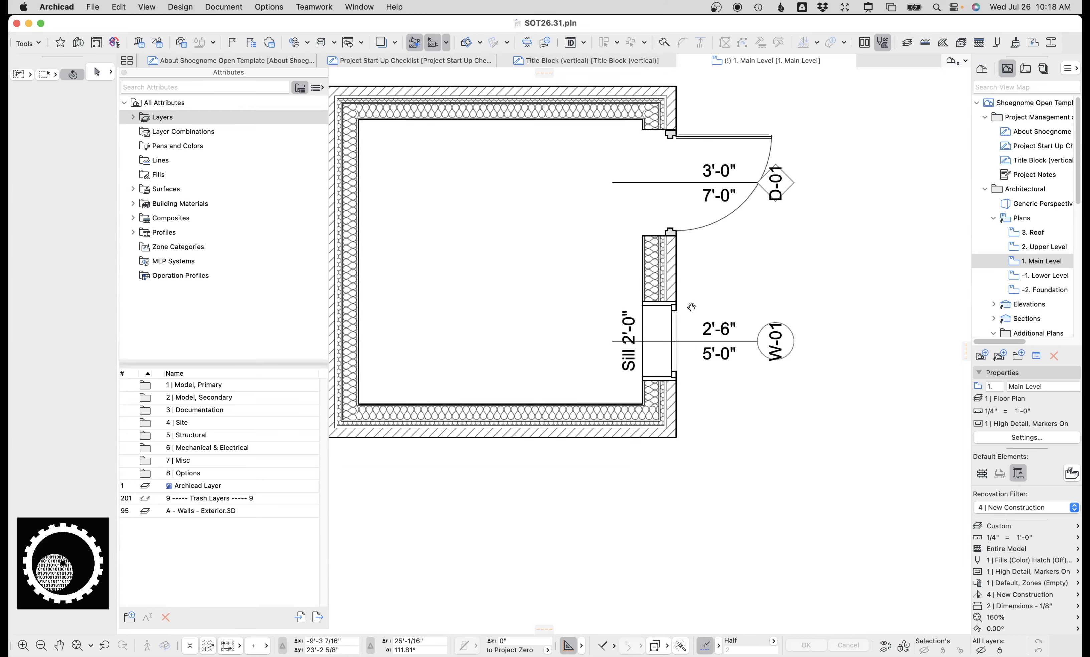
{"action": "scroll", "coordinate": [657, 231], "scroll_direction": "down", "scroll_amount": 2}
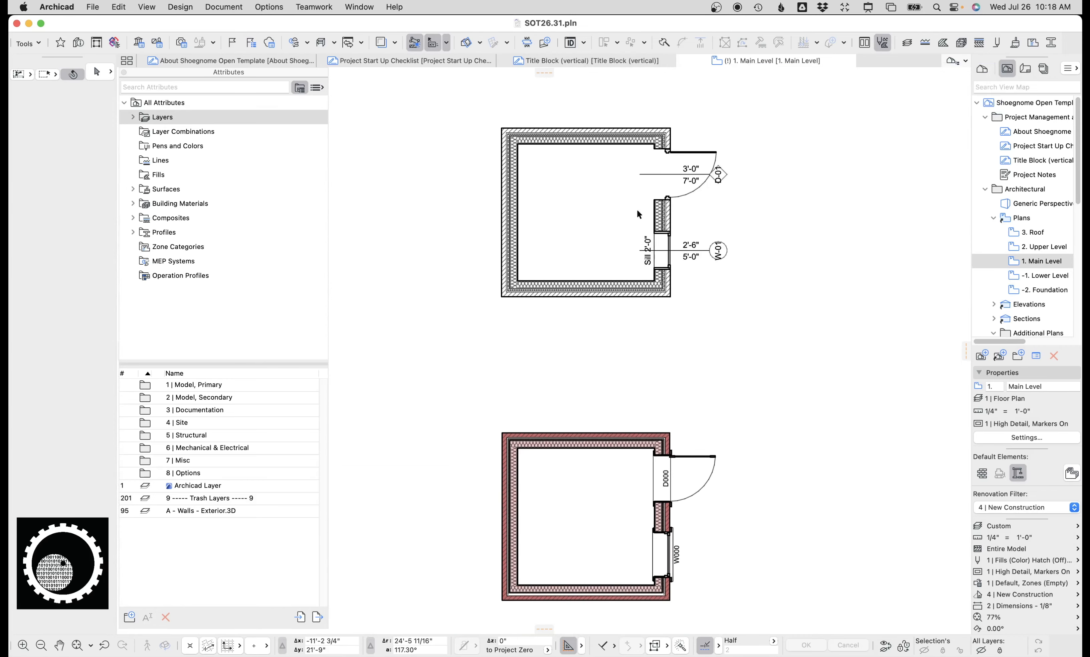
{"action": "scroll", "coordinate": [679, 296], "scroll_direction": "up", "scroll_amount": 2}
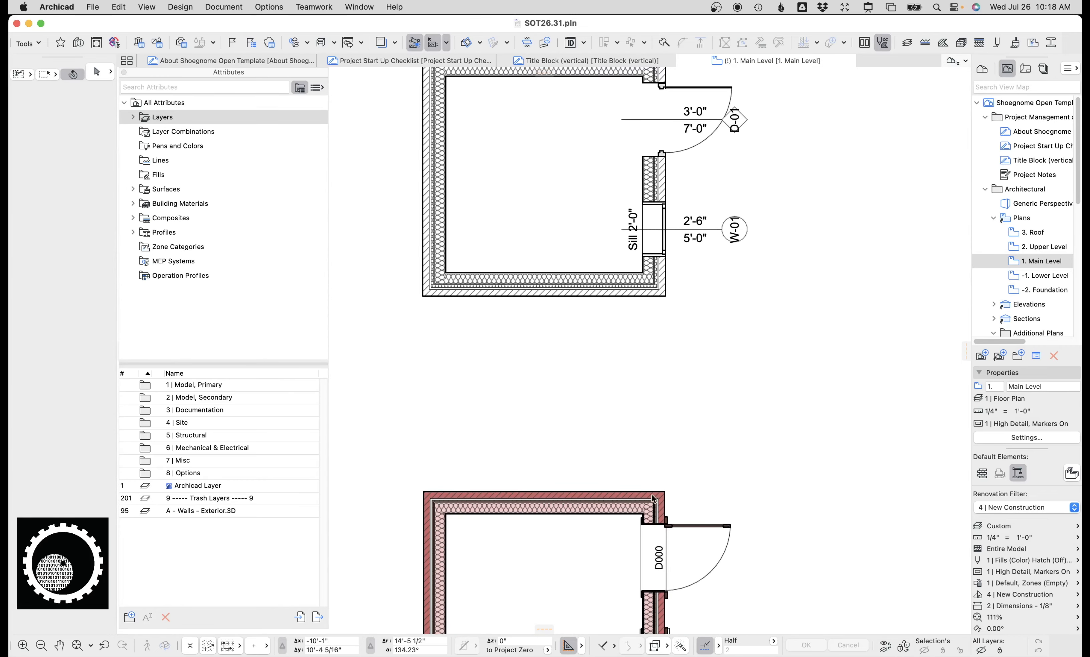
- Inspect the settings of the pasted building's lower wall, clear the selection, and review both buildings together
{"action": "left_click", "coordinate": [632, 492]}
{"action": "left_click", "coordinate": [620, 287]}
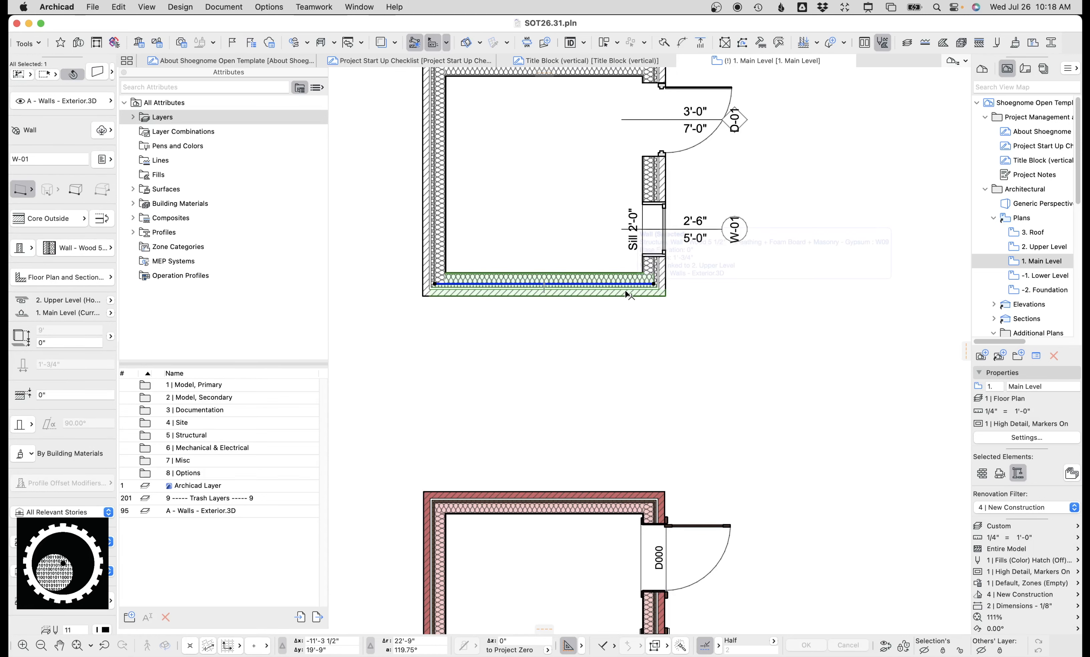
{"action": "scroll", "coordinate": [584, 434], "scroll_direction": "down", "scroll_amount": 1}
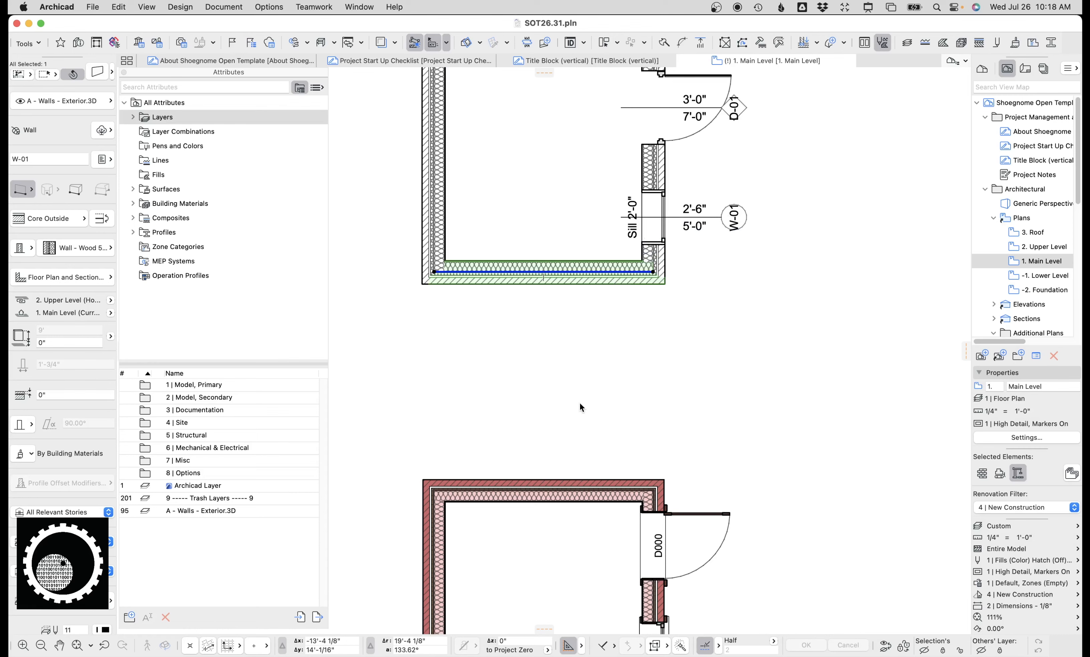
{"action": "left_click", "coordinate": [585, 418]}
{"action": "mouse_move", "coordinate": [675, 653]}
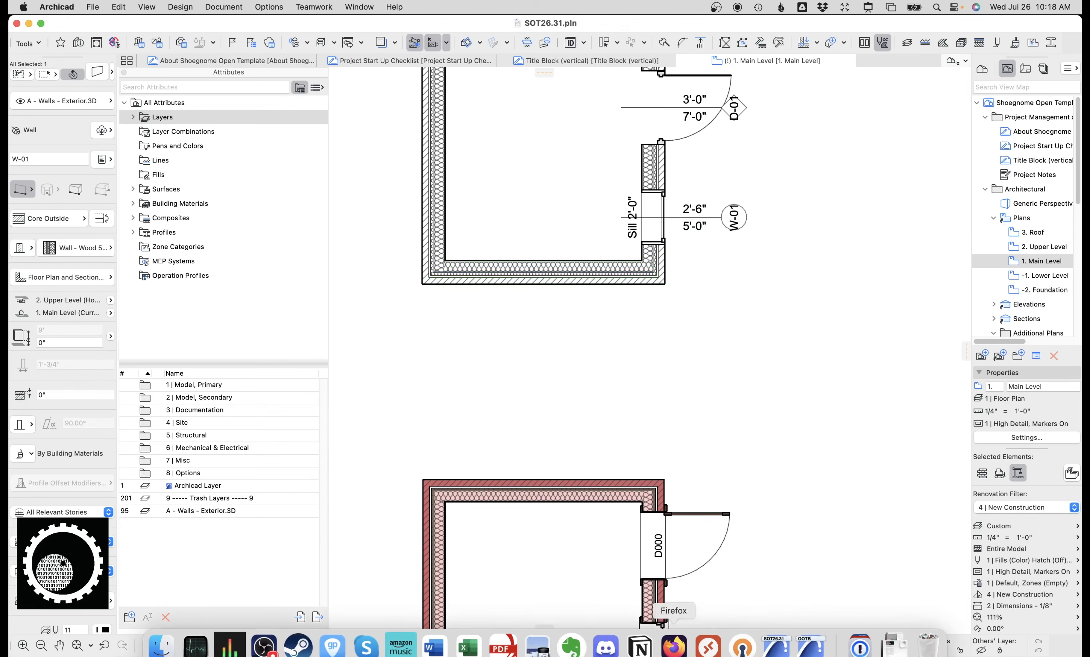
{"action": "middle_click_drag", "start_coordinate": [721, 528], "coordinate": [699, 459]}
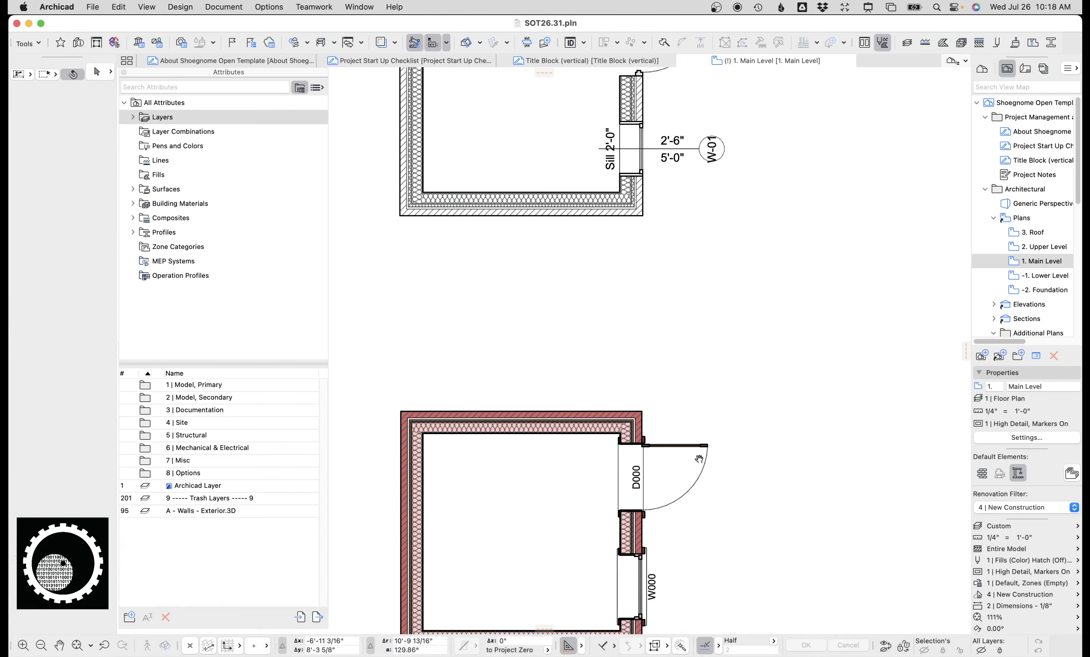
{"action": "scroll", "coordinate": [725, 469], "scroll_direction": "down", "scroll_amount": 2}
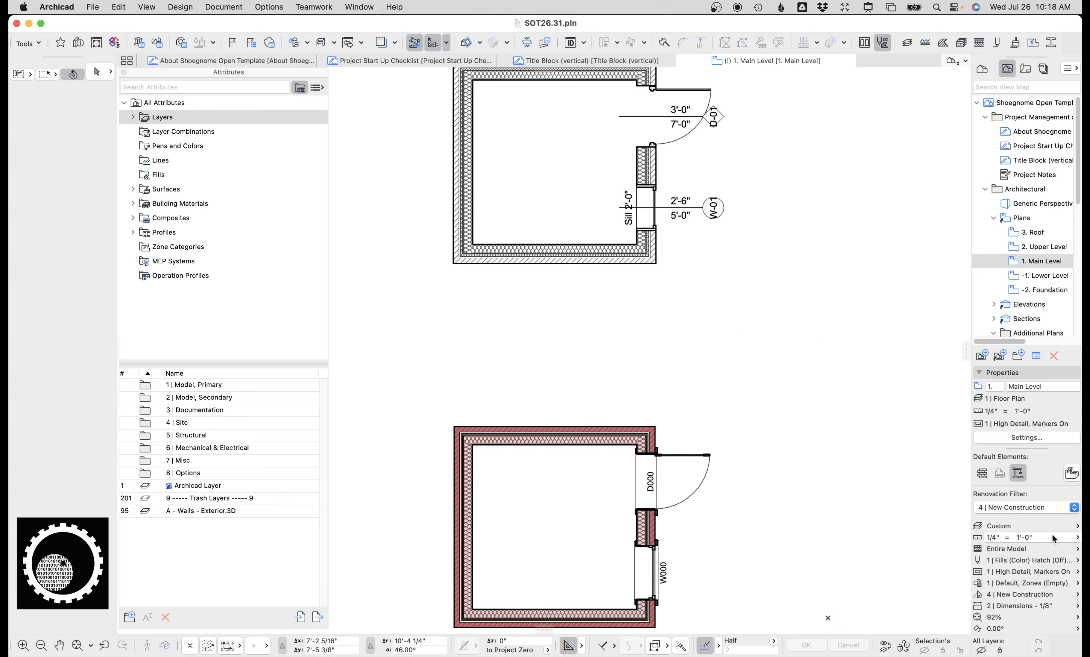
- Apply the 1 | Floor Plan layer combination to test the pasted walls' layer, then switch to 0 | All On
{"action": "left_click", "coordinate": [1021, 526]}
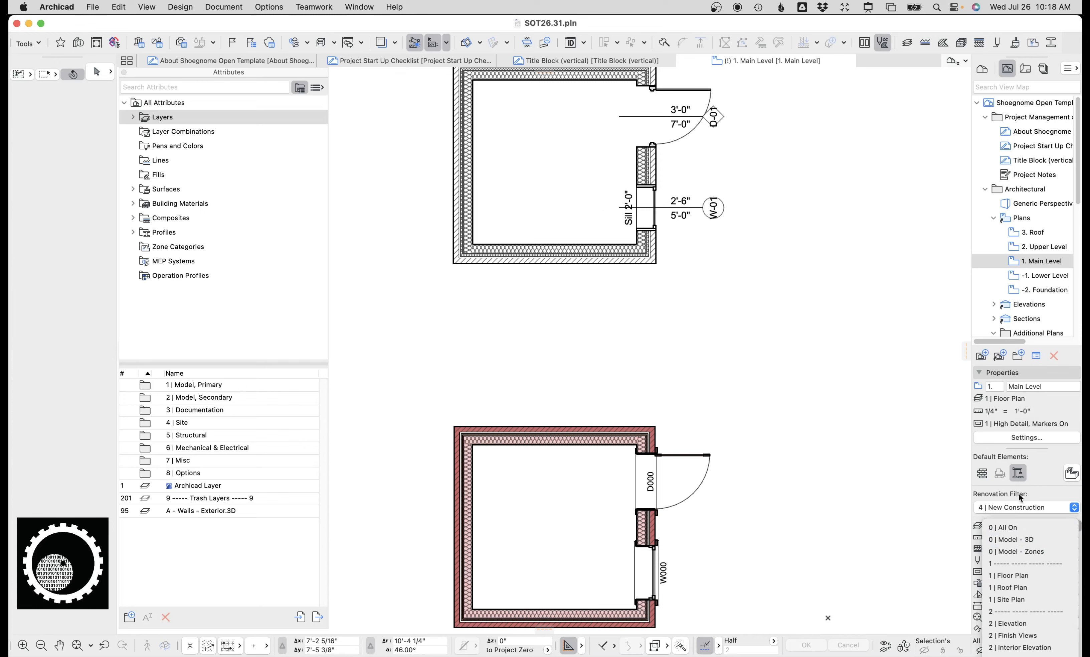
{"action": "left_click", "coordinate": [1011, 574]}
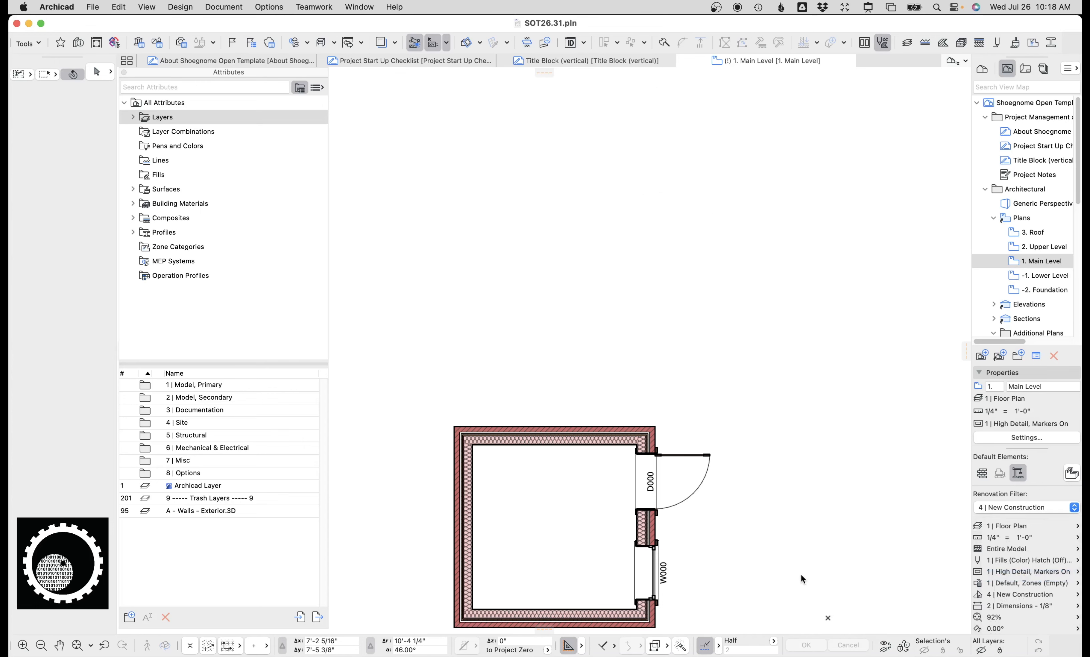
{"action": "middle_click_drag", "start_coordinate": [622, 259], "coordinate": [642, 253]}
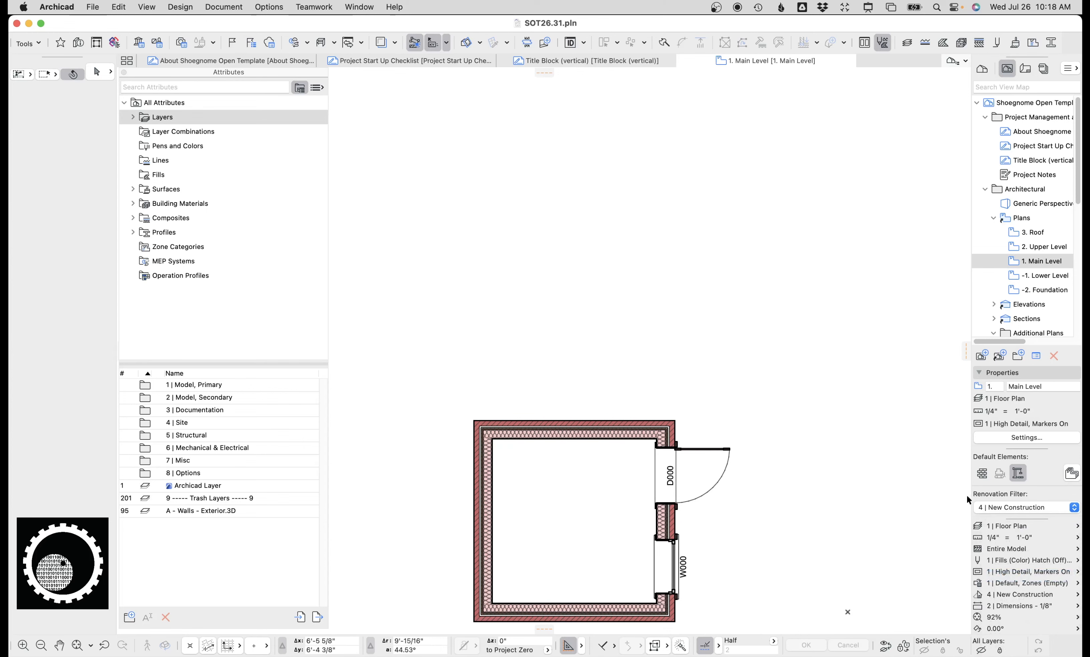
{"action": "left_click", "coordinate": [1007, 526]}
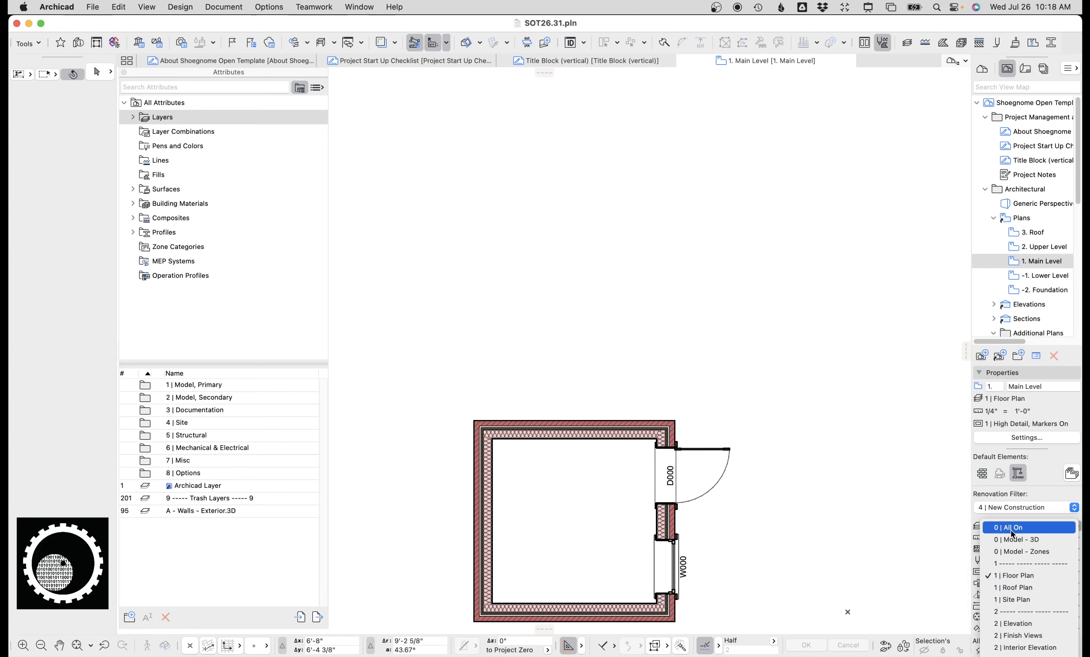
{"action": "left_click", "coordinate": [1011, 530]}
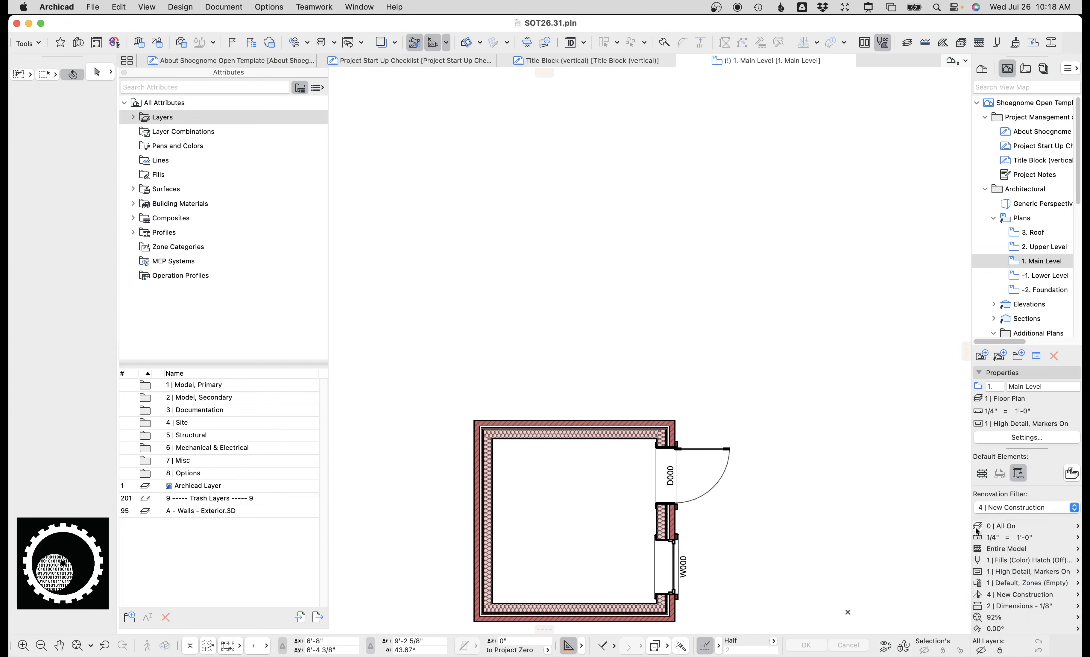
- Check the imported A - Walls - Exterior.3D layer in the attributes and the layer assigned to the Shoegnome building's upper wall, then deselect it
{"action": "left_click", "coordinate": [231, 514]}
{"action": "left_click", "coordinate": [231, 513]}
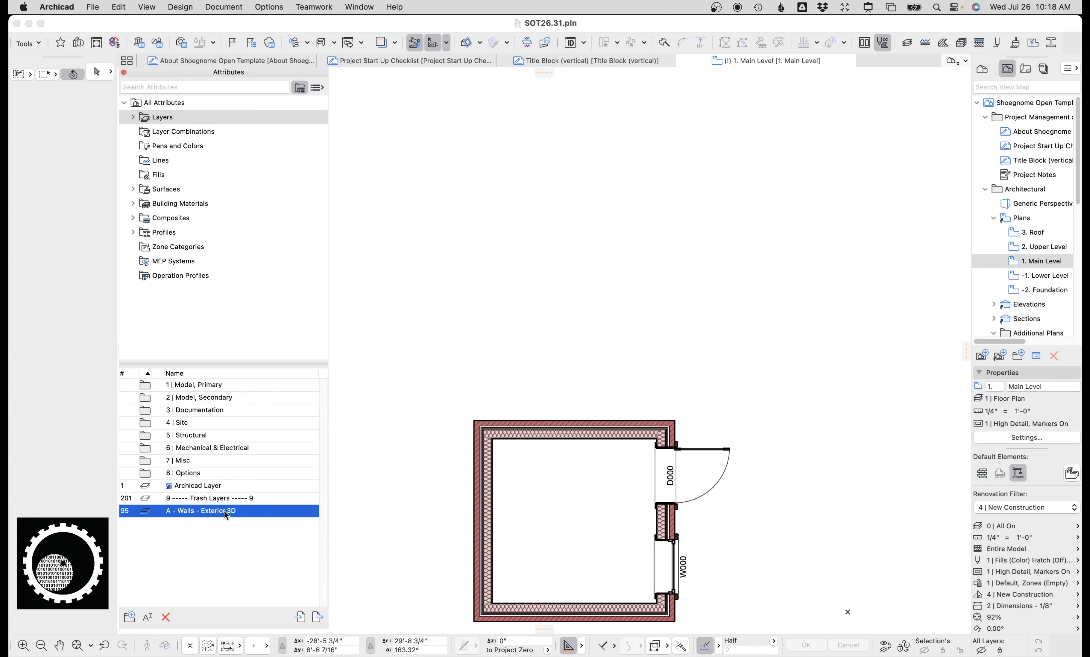
{"action": "left_click", "coordinate": [528, 438]}
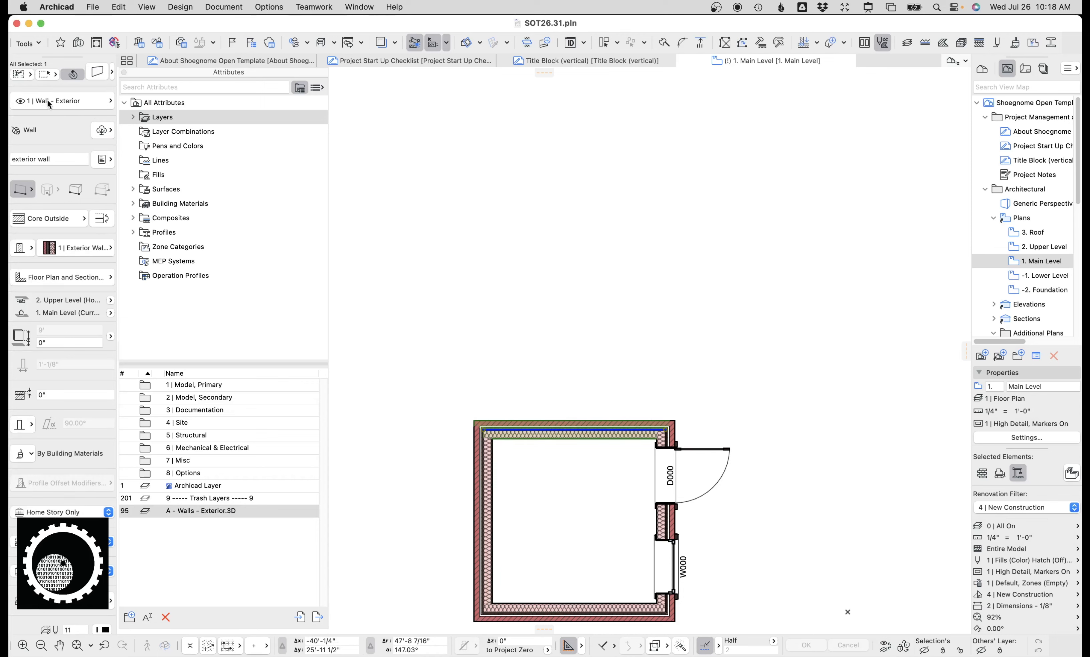
{"action": "left_click", "coordinate": [451, 290]}
- Switch to OOTB.pln and select the lower building's upper wall to check its assigned layer
{"action": "left_click", "coordinate": [796, 648]}
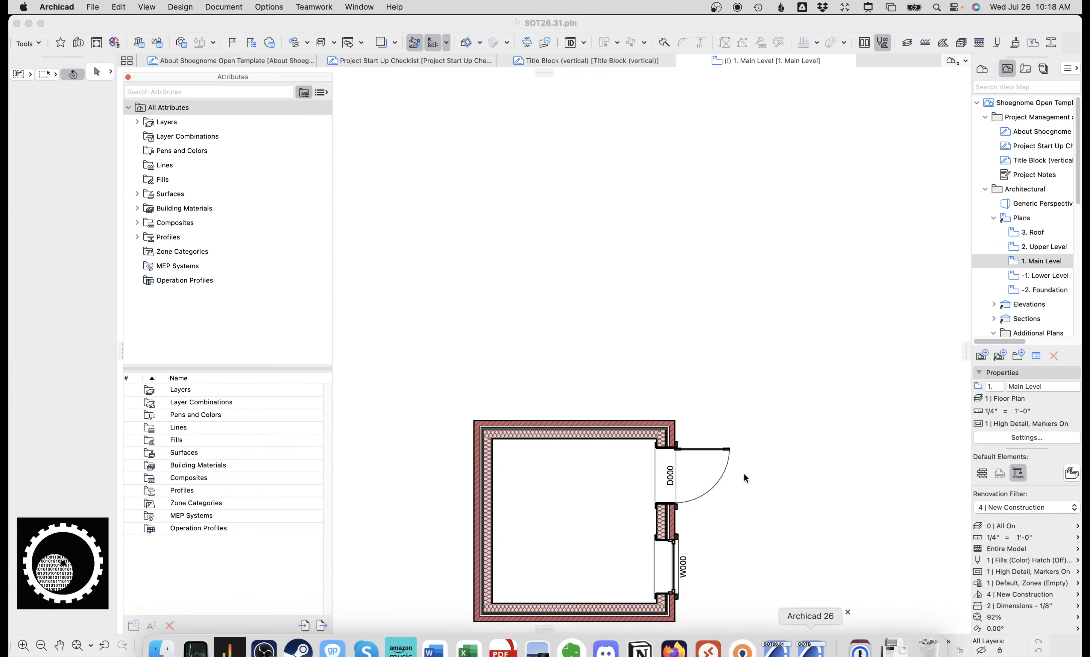
{"action": "scroll", "coordinate": [536, 398], "scroll_direction": "down", "scroll_amount": 3}
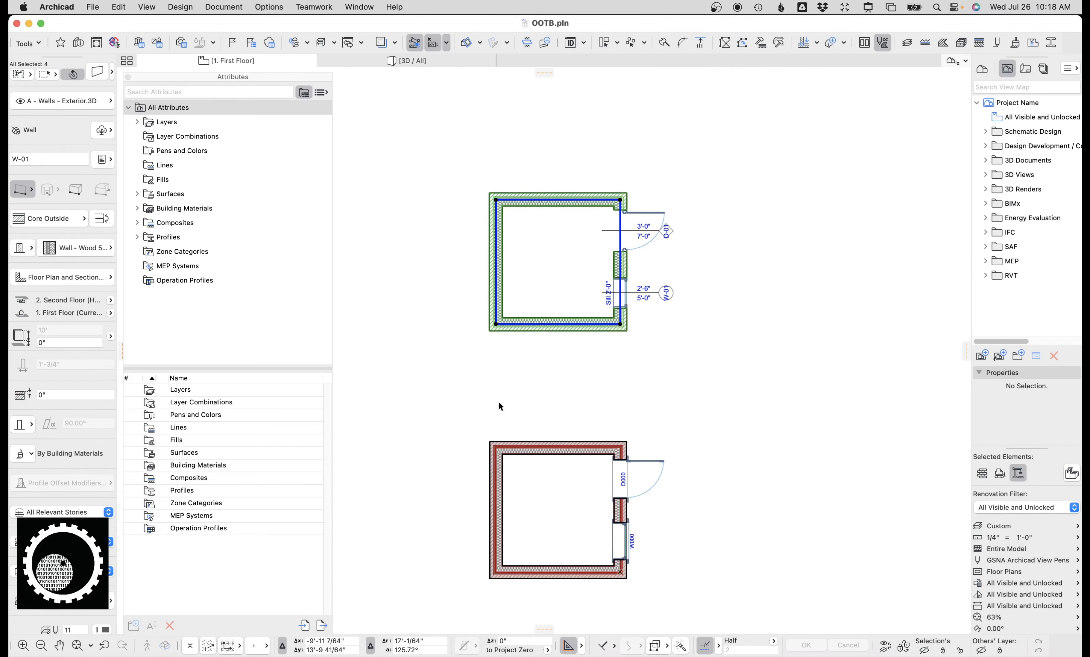
{"action": "left_click", "coordinate": [550, 448]}
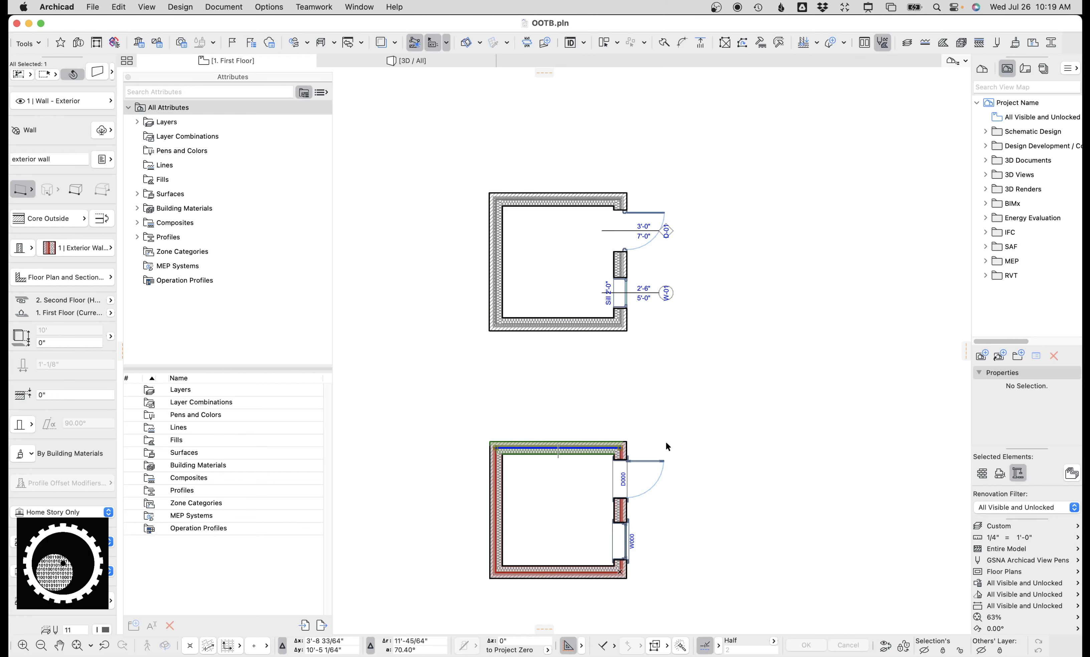
- Apply the All Visible and Unlocked layer combination, and make the 1 | Wall - Exterior layer visible in the layer settings
{"action": "left_click", "coordinate": [995, 527]}
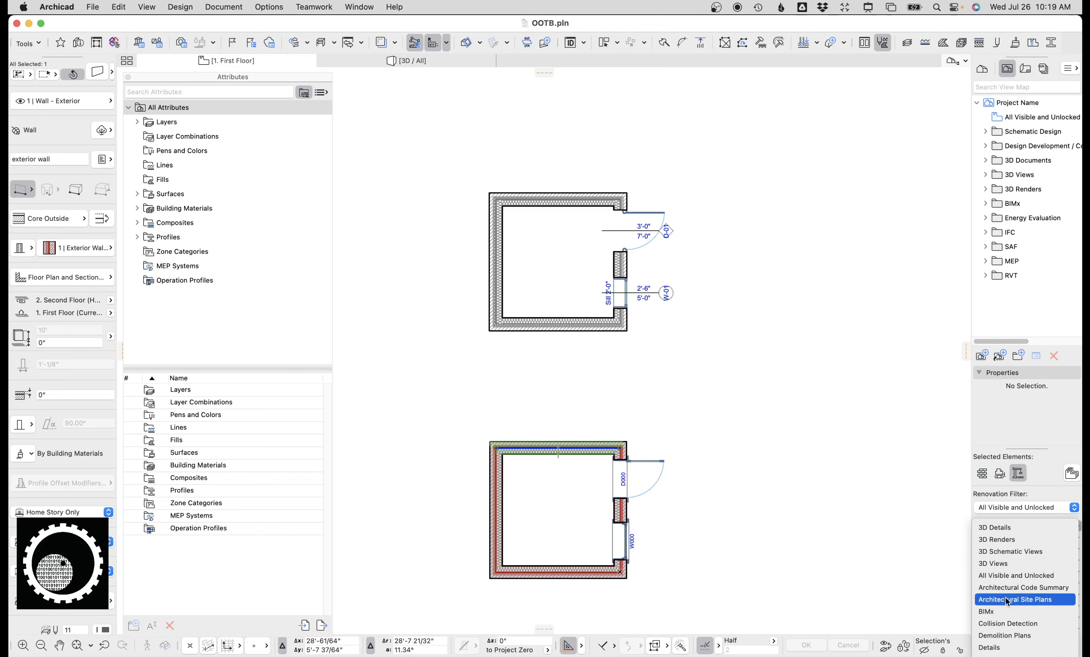
{"action": "left_click", "coordinate": [1013, 575]}
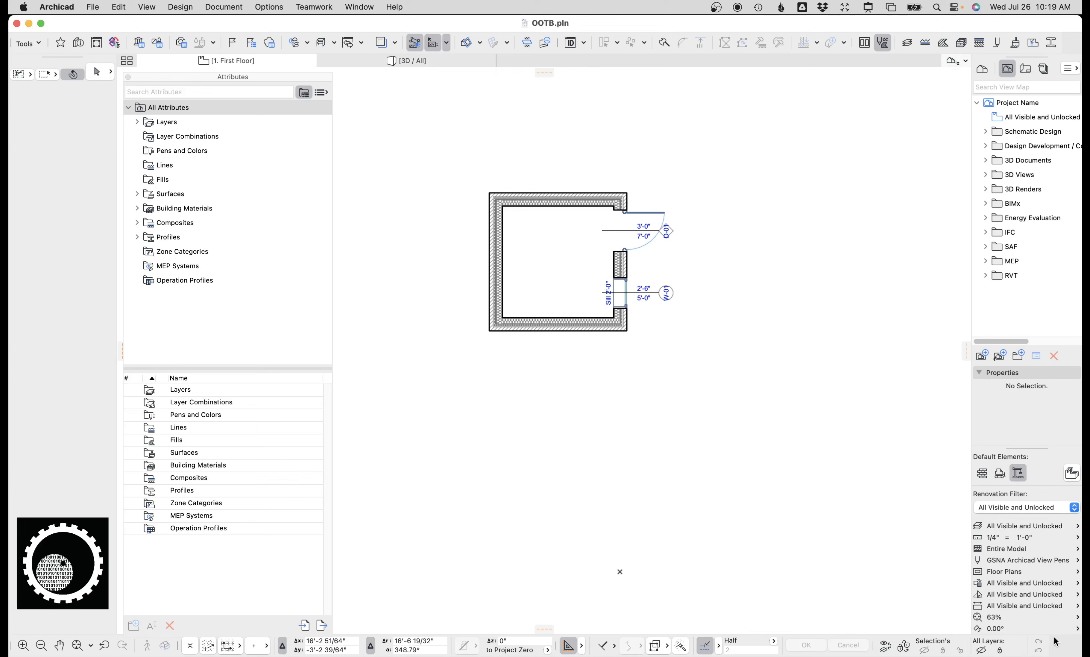
{"action": "key", "text": "super+l"}
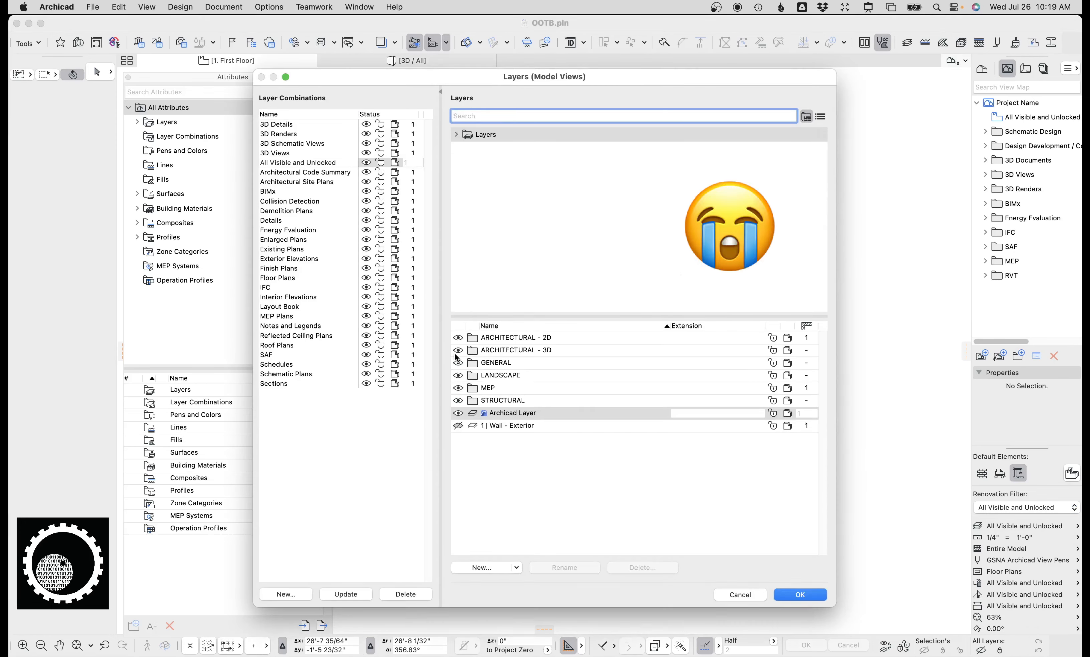
{"action": "left_click", "coordinate": [458, 426]}
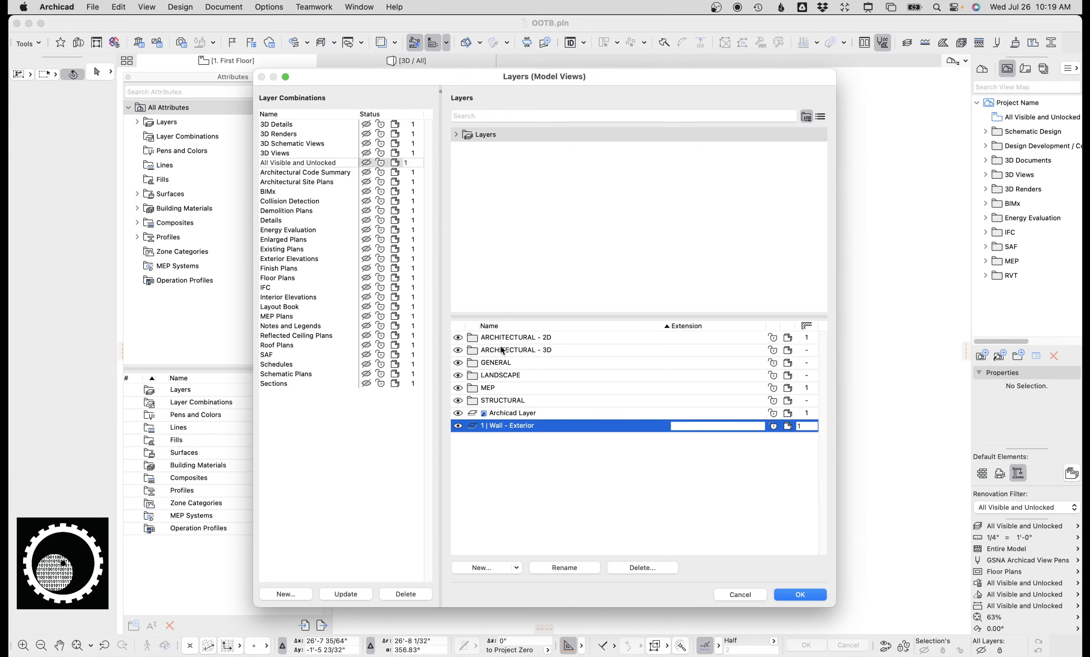
{"action": "left_click", "coordinate": [793, 595]}
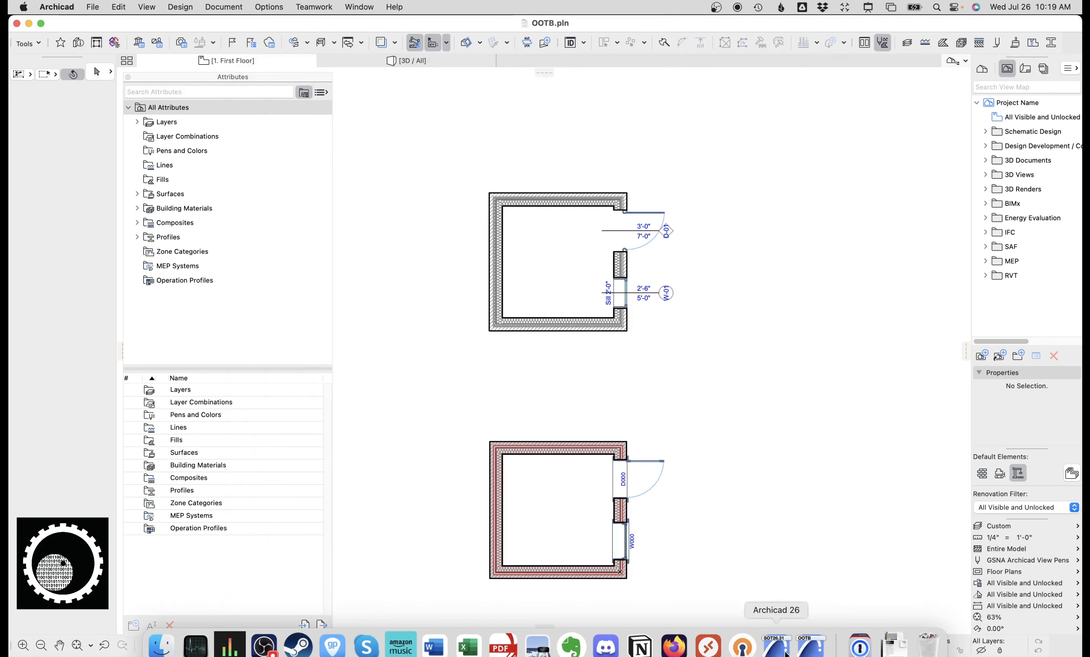
- Switch to SOT26.31.pln and make the A - Walls - Exterior.3D layer visible in the model view layer settings
{"action": "left_click", "coordinate": [755, 646]}
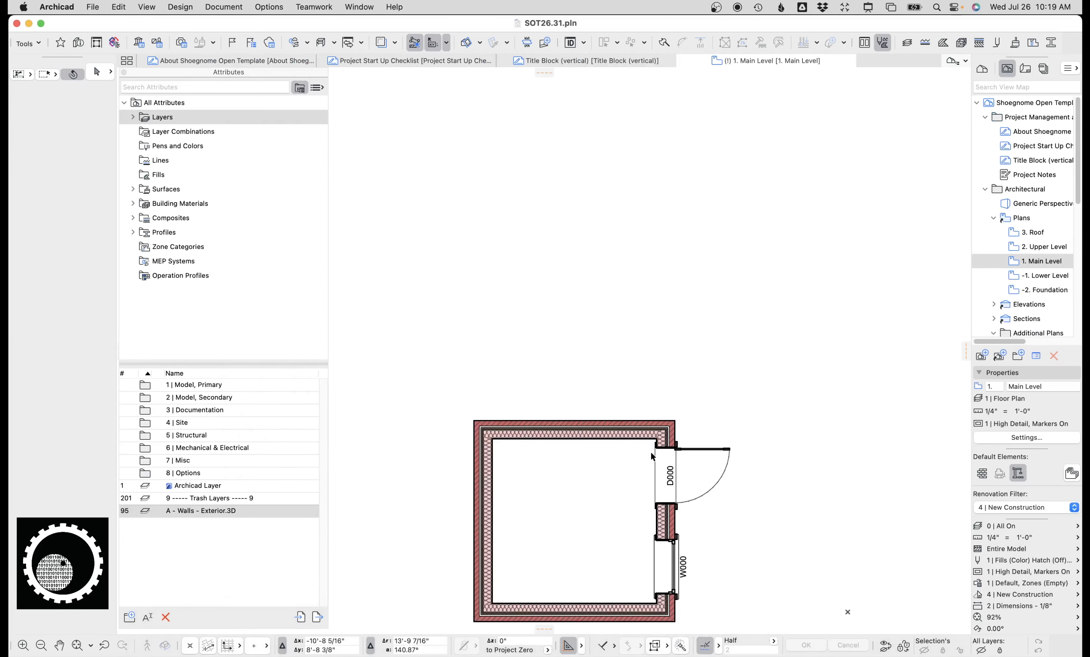
{"action": "left_click", "coordinate": [979, 526]}
{"action": "left_click", "coordinate": [459, 463]}
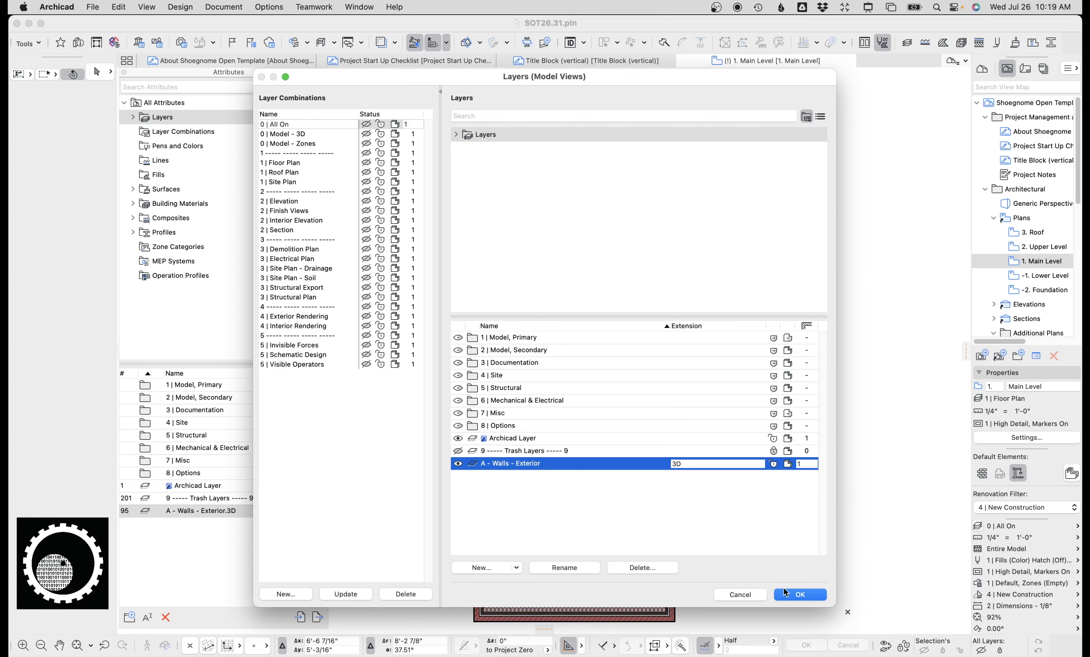
{"action": "left_click", "coordinate": [803, 590]}
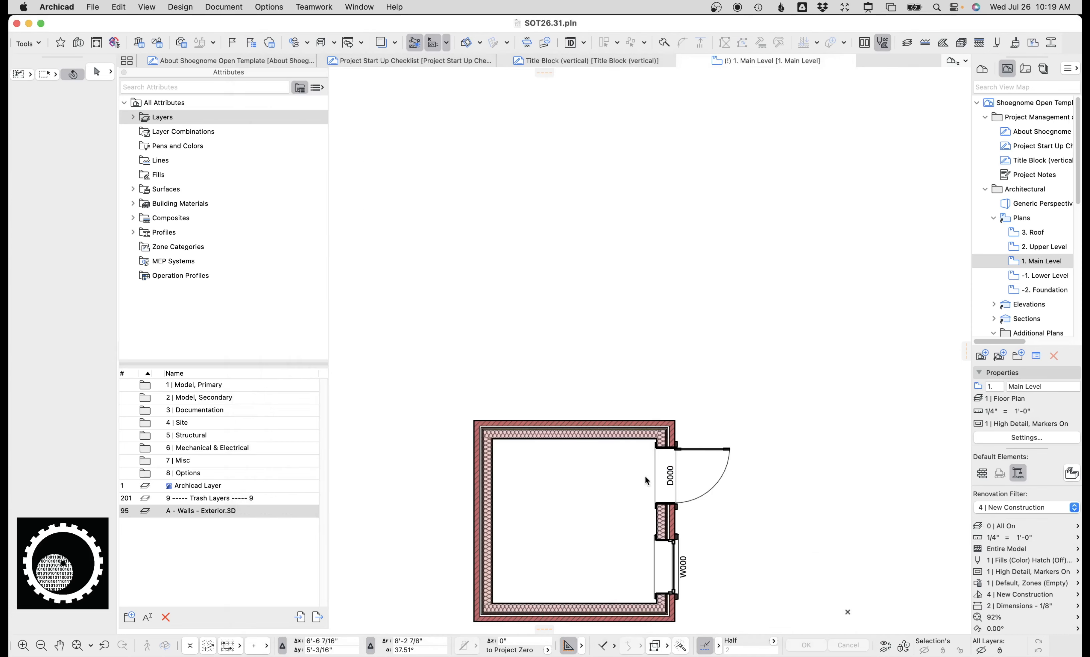
{"action": "scroll", "coordinate": [625, 409], "scroll_direction": "down", "scroll_amount": 3}
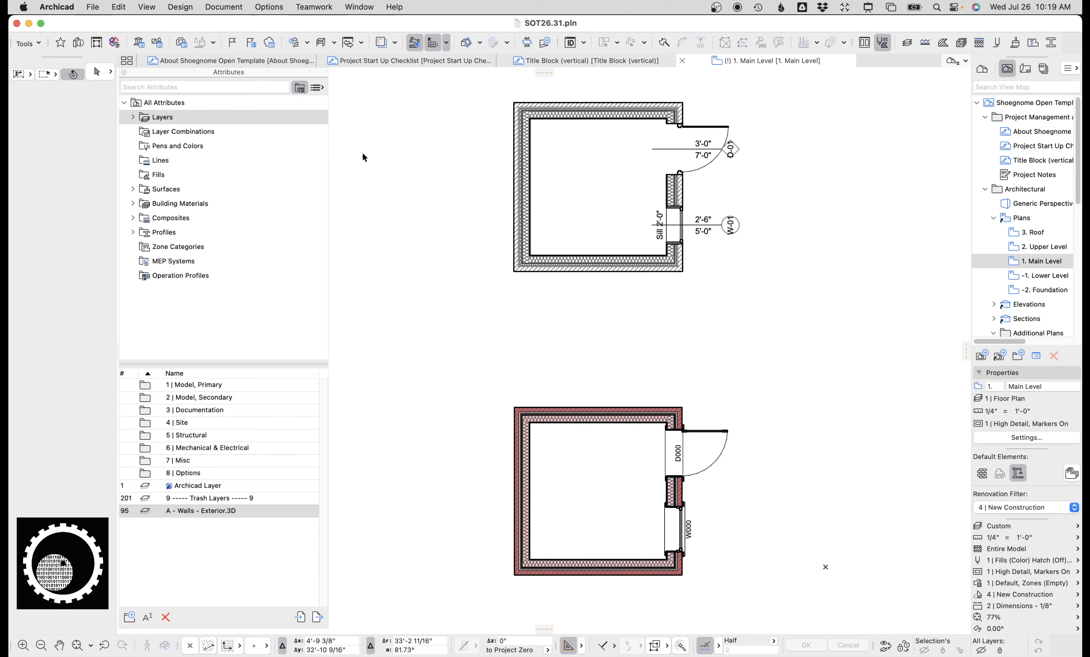
- Check the imported wall composite in the attribute list and the composite assigned to the upper building's left wall
{"action": "left_click", "coordinate": [133, 233]}
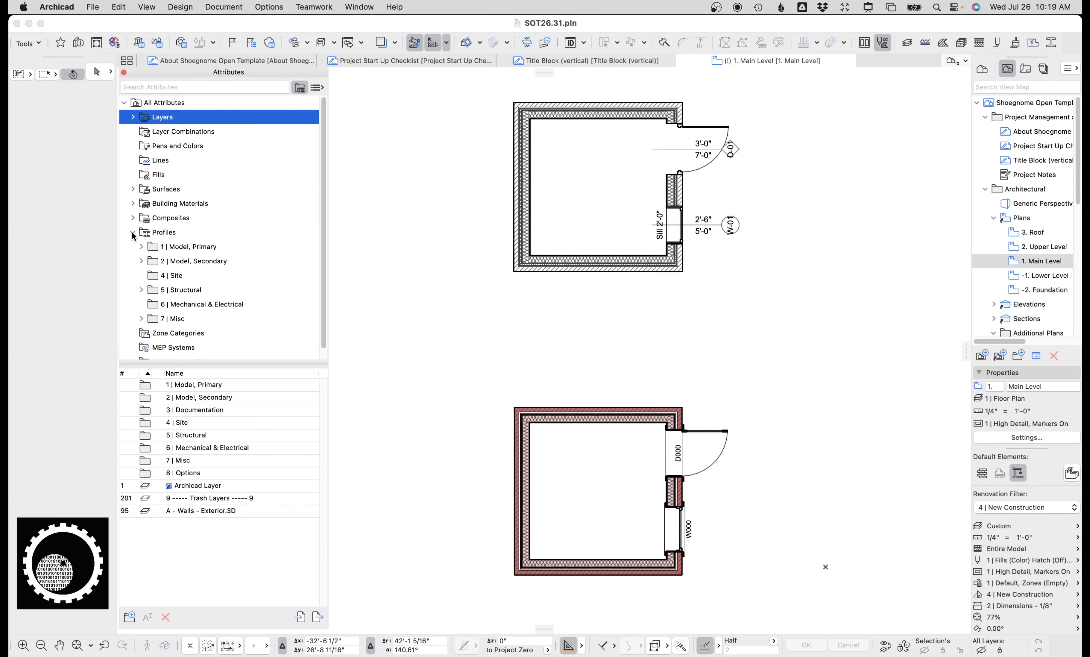
{"action": "left_click", "coordinate": [133, 232]}
{"action": "left_click", "coordinate": [137, 217]}
{"action": "left_click", "coordinate": [132, 218]}
{"action": "scroll", "coordinate": [157, 259], "scroll_direction": "down", "scroll_amount": 1}
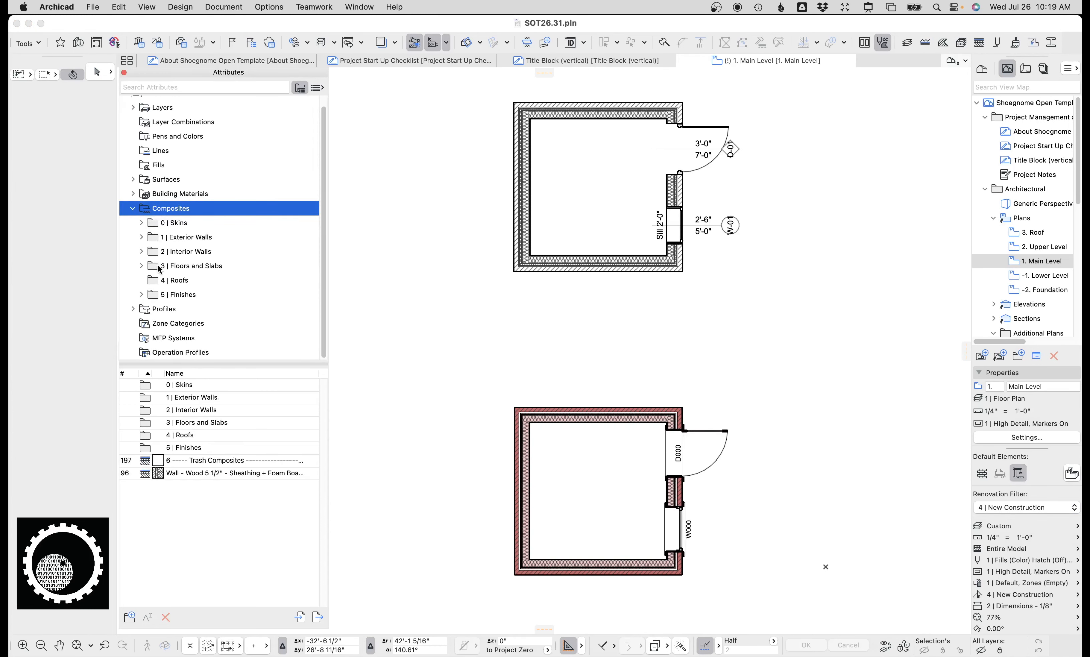
{"action": "left_click", "coordinate": [527, 203]}
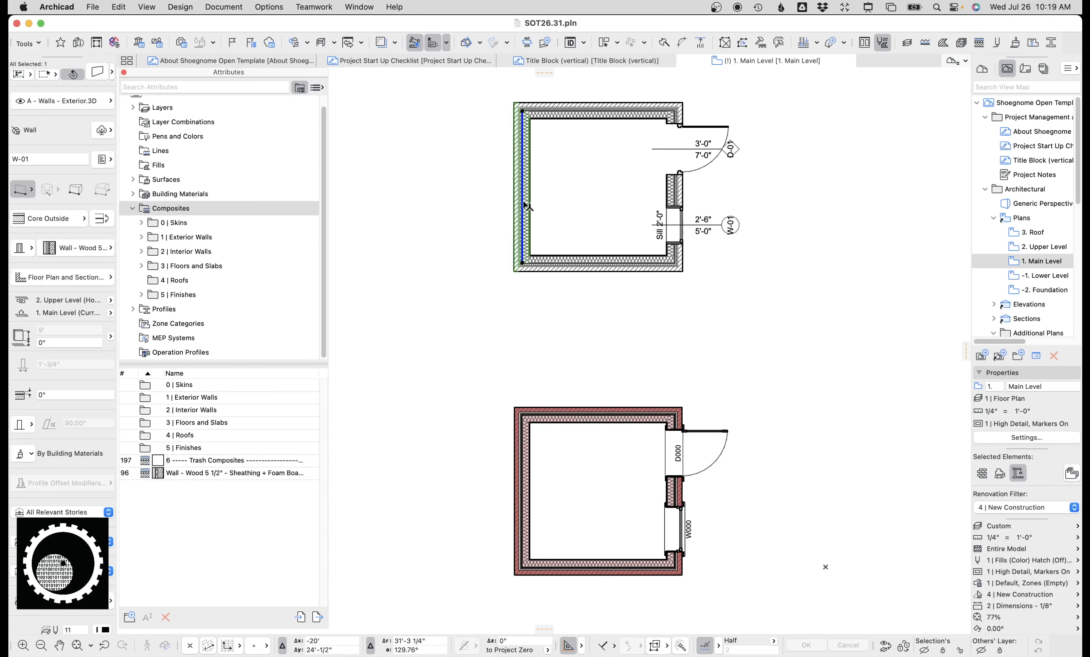
{"action": "left_click", "coordinate": [74, 248]}
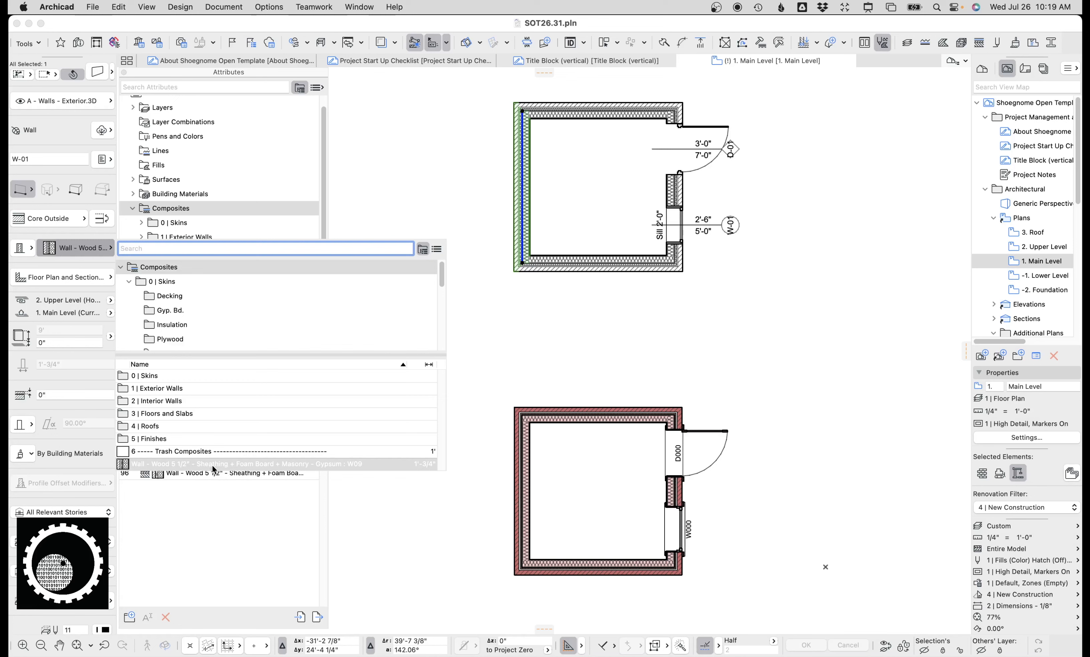
- Examine the imported building materials, highlighting Insulation - Foam Board through Wood - Structural - Insulation
{"action": "left_click", "coordinate": [171, 180]}
{"action": "left_click", "coordinate": [132, 208]}
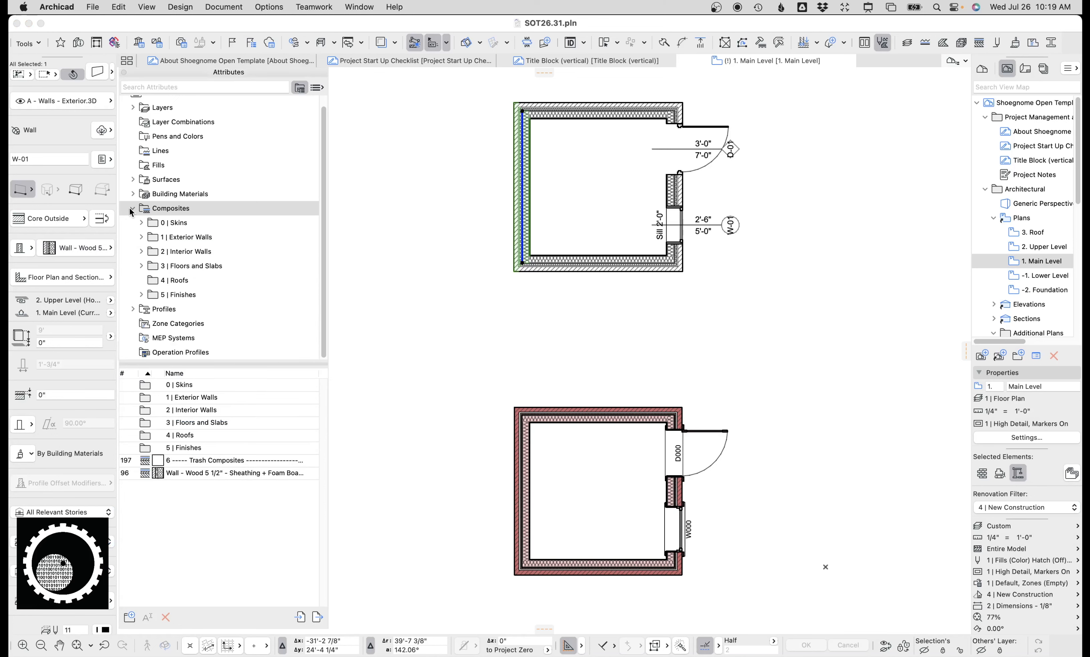
{"action": "left_click", "coordinate": [133, 203]}
{"action": "scroll", "coordinate": [134, 211], "scroll_direction": "down", "scroll_amount": 3}
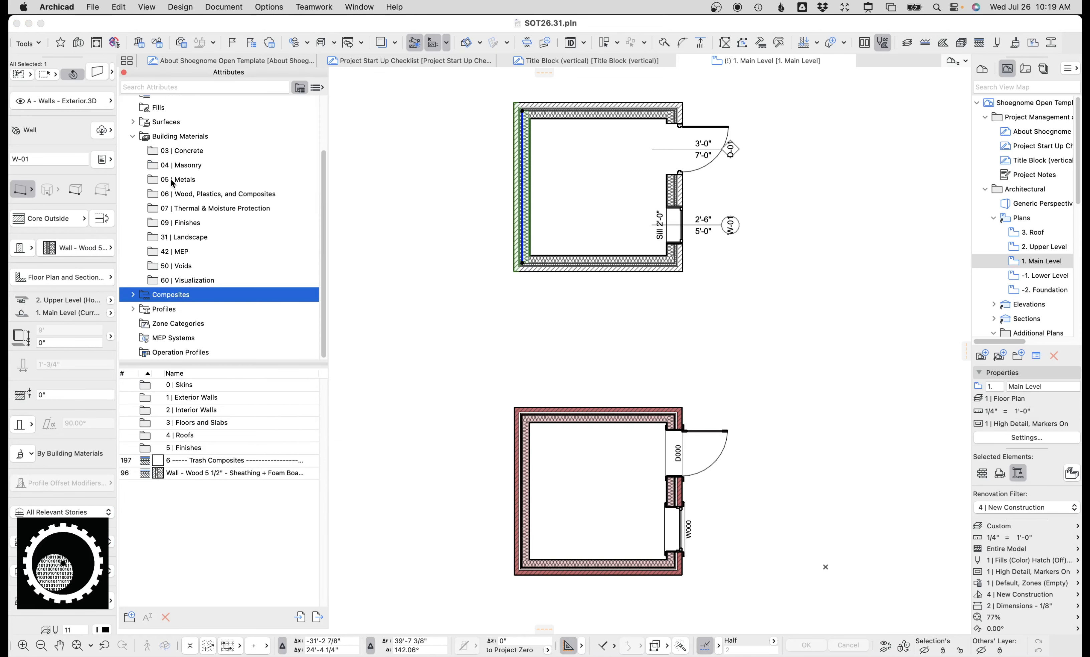
{"action": "left_click", "coordinate": [169, 138]}
{"action": "left_click", "coordinate": [214, 514]}
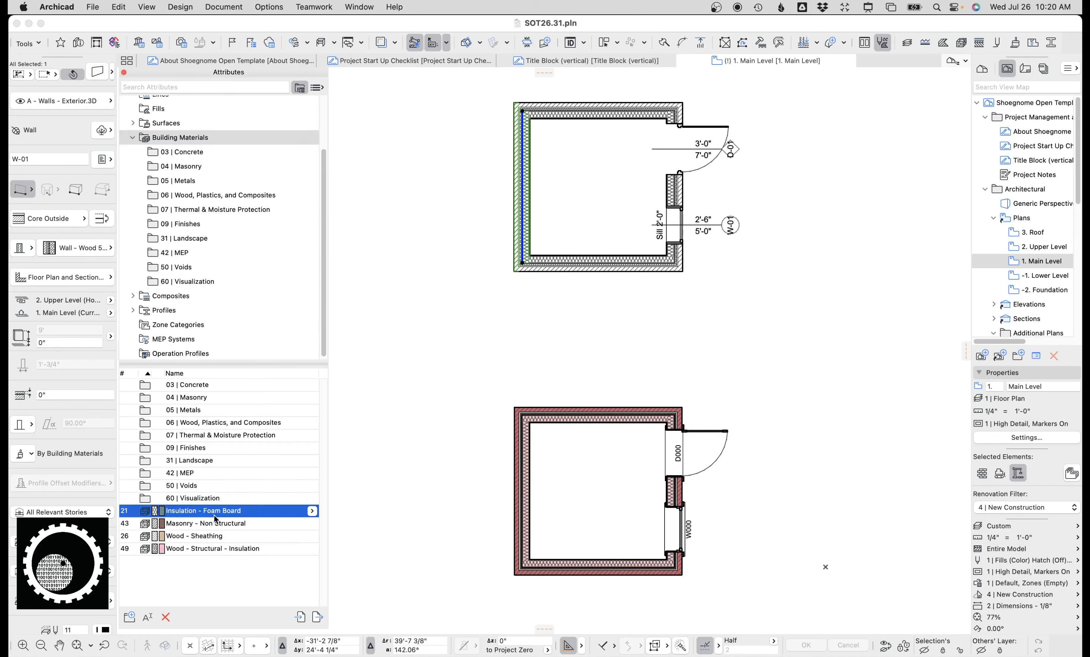
{"action": "left_click", "coordinate": [219, 549], "text": "shift"}
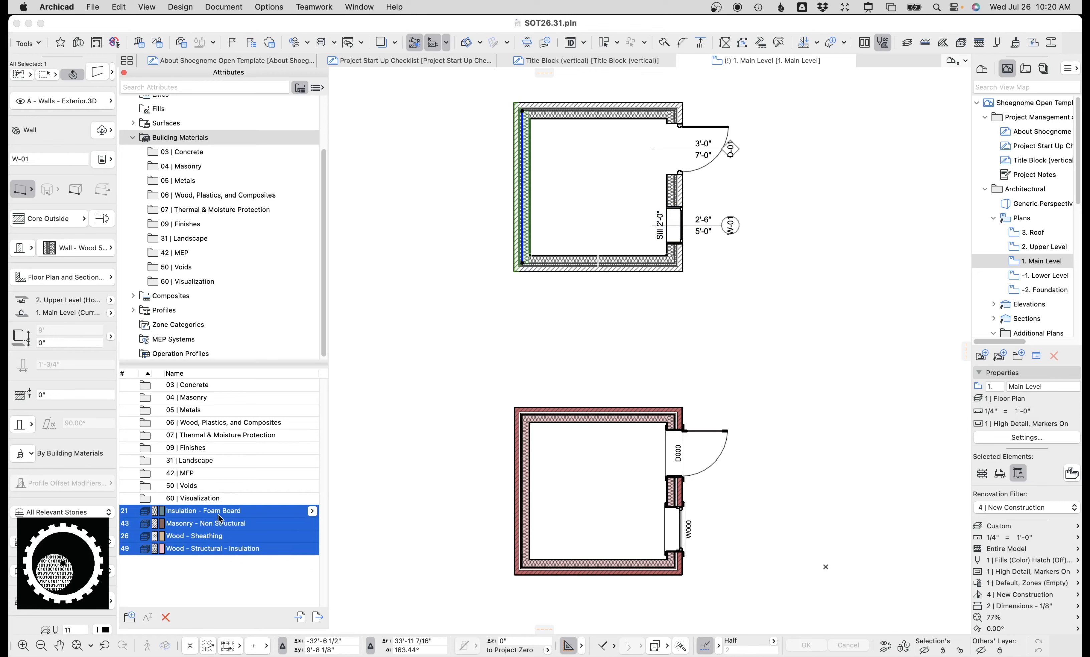
- Examine the imported surfaces, highlighting Air Space through Wood - Structural - Insulation
{"action": "left_click", "coordinate": [133, 138]}
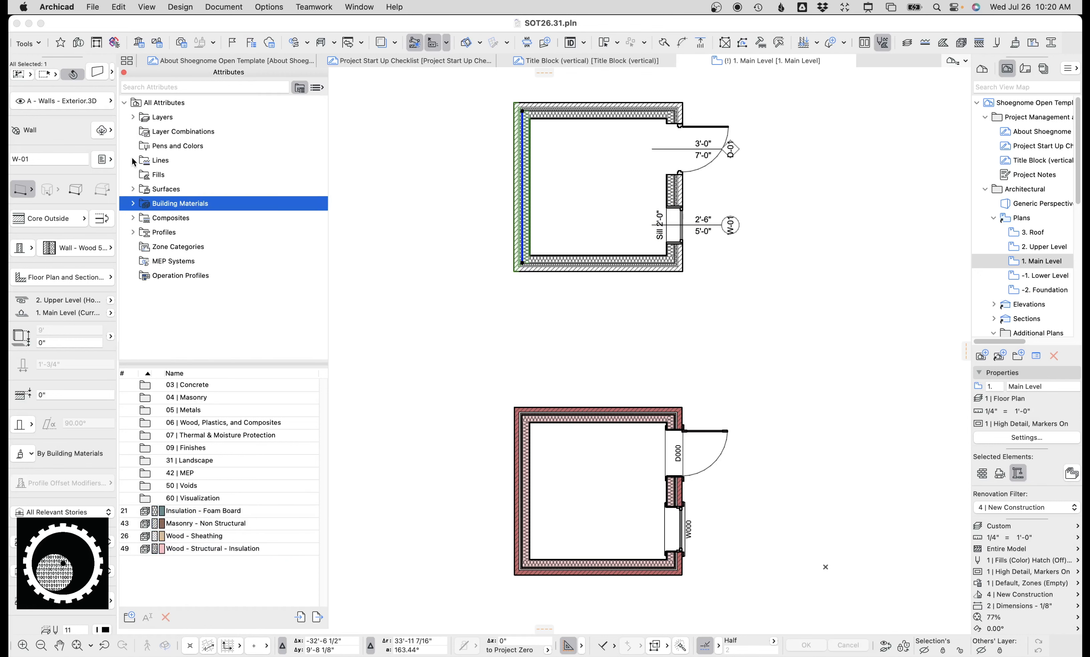
{"action": "left_click", "coordinate": [133, 190]}
{"action": "left_click", "coordinate": [175, 191]}
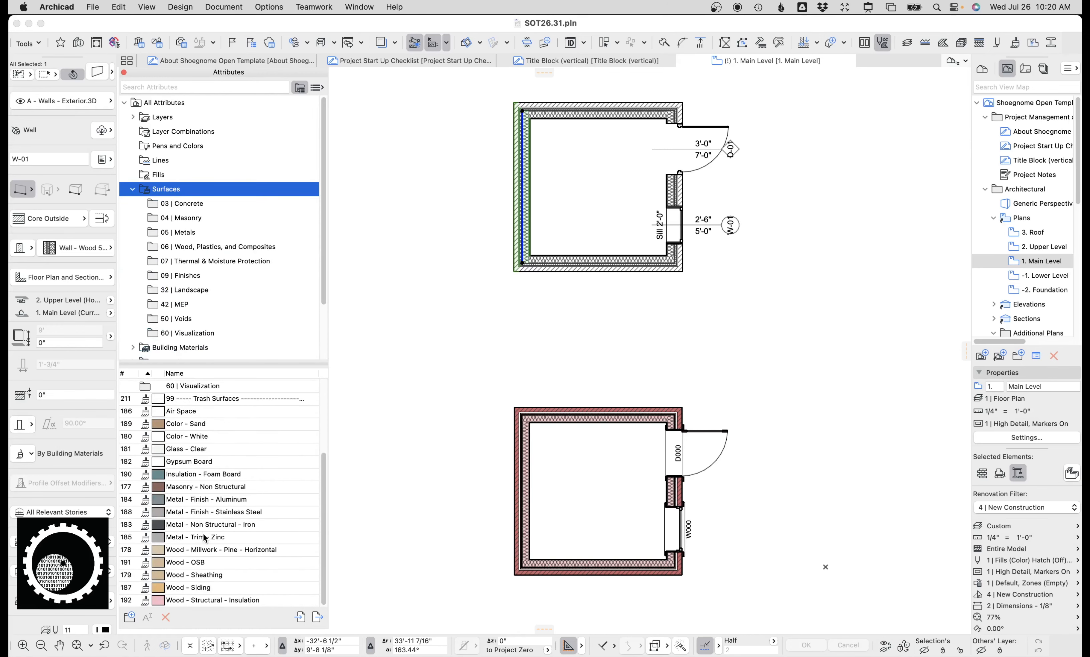
{"action": "left_click", "coordinate": [204, 411]}
{"action": "scroll", "coordinate": [227, 540], "scroll_direction": "up", "scroll_amount": 1}
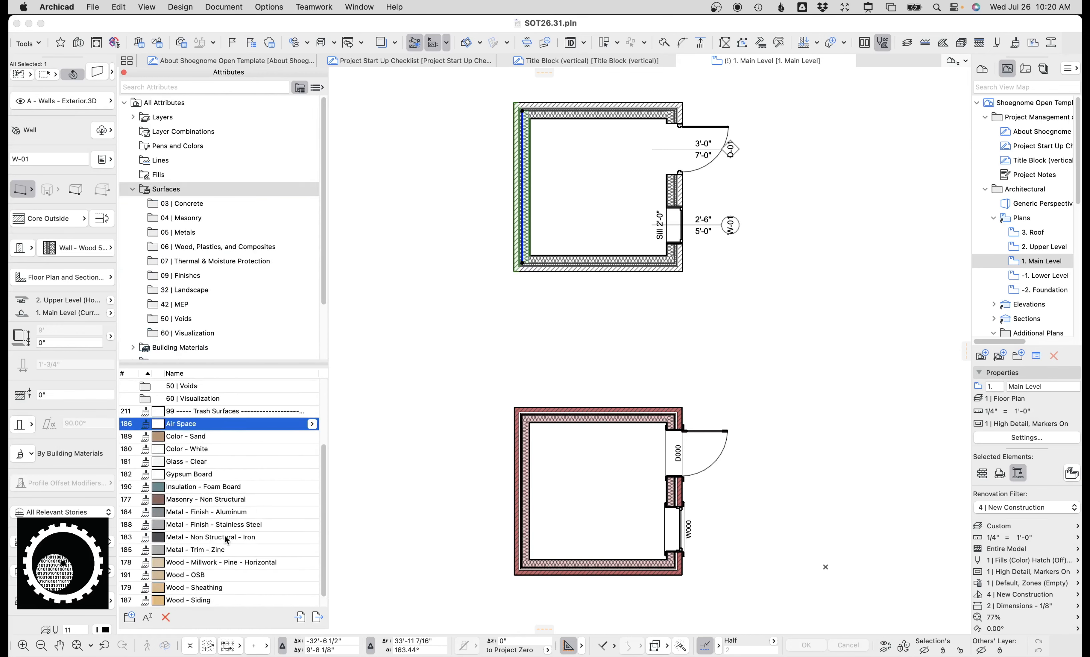
{"action": "scroll", "coordinate": [227, 557], "scroll_direction": "down", "scroll_amount": 1}
{"action": "left_click", "coordinate": [227, 601], "text": "shift"}
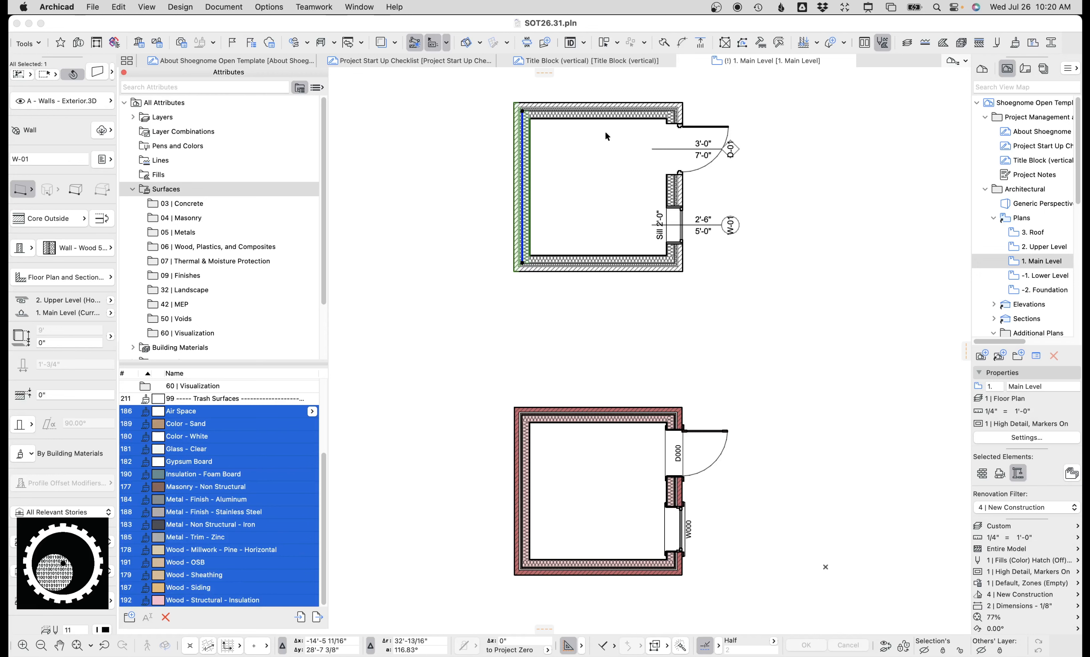
- Look through the template's line types and its pen sets in the attribute list
{"action": "left_click", "coordinate": [132, 189]}
{"action": "left_click", "coordinate": [159, 165]}
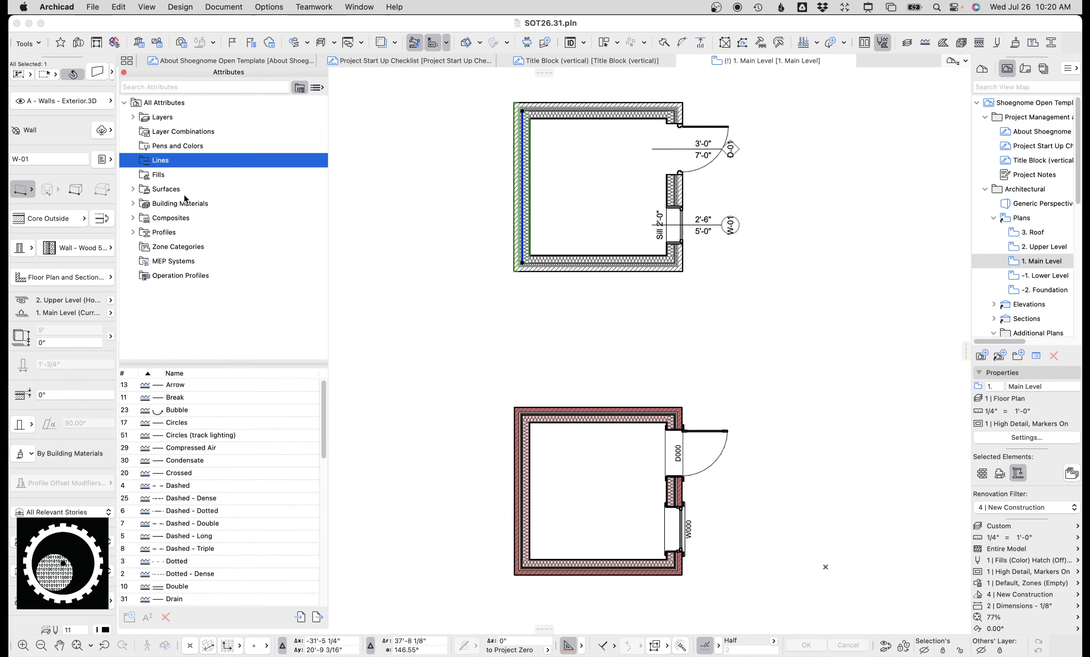
{"action": "scroll", "coordinate": [250, 549], "scroll_direction": "down", "scroll_amount": 10}
{"action": "scroll", "coordinate": [251, 534], "scroll_direction": "down", "scroll_amount": 4}
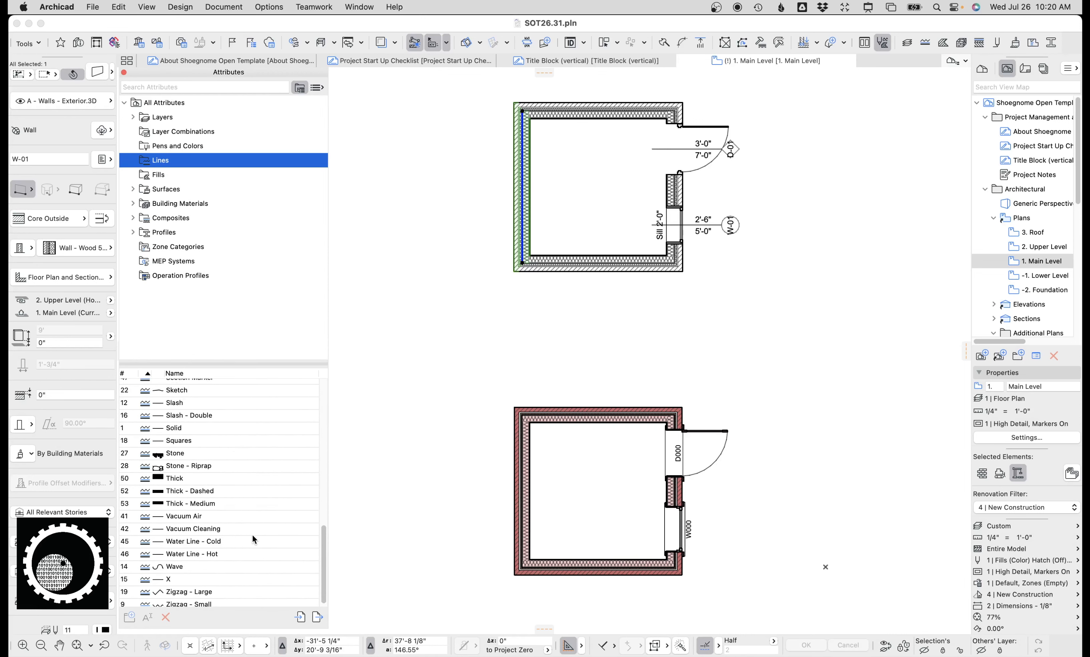
{"action": "scroll", "coordinate": [252, 534], "scroll_direction": "down", "scroll_amount": 1}
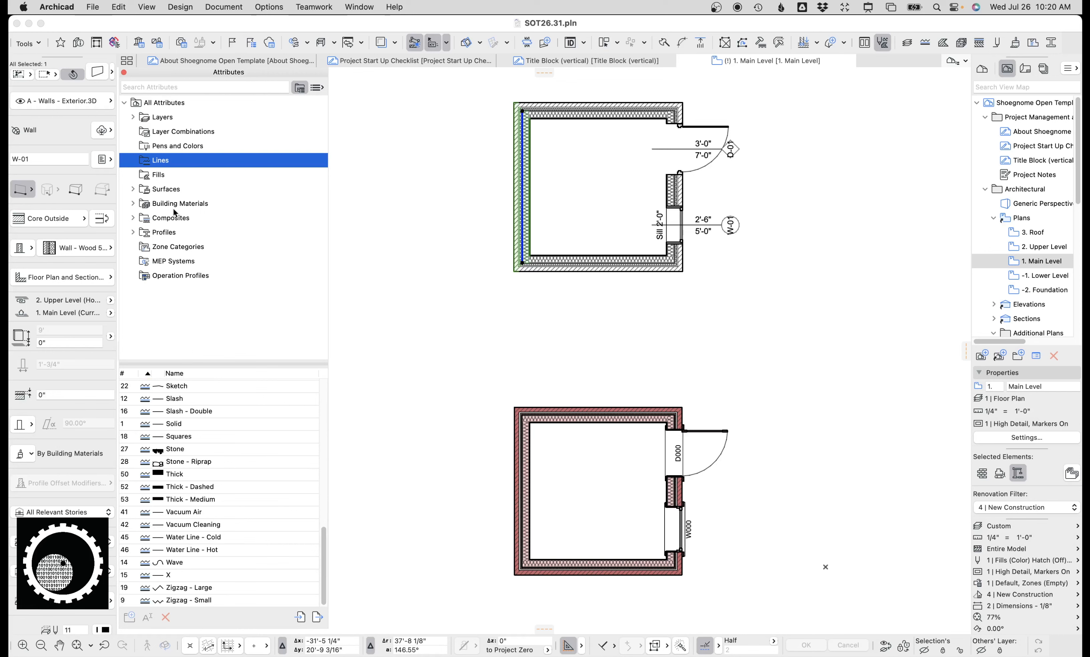
{"action": "left_click", "coordinate": [172, 148]}
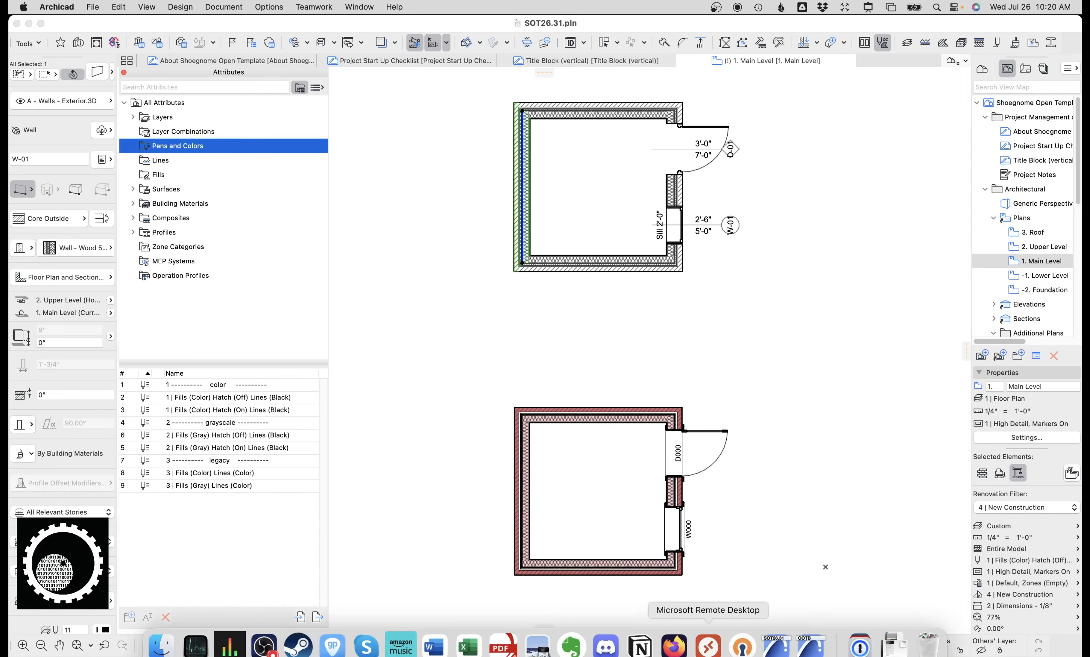
- Switch to OOTB.pln and rename the Solid line type as Solid line
{"action": "left_click", "coordinate": [818, 649]}
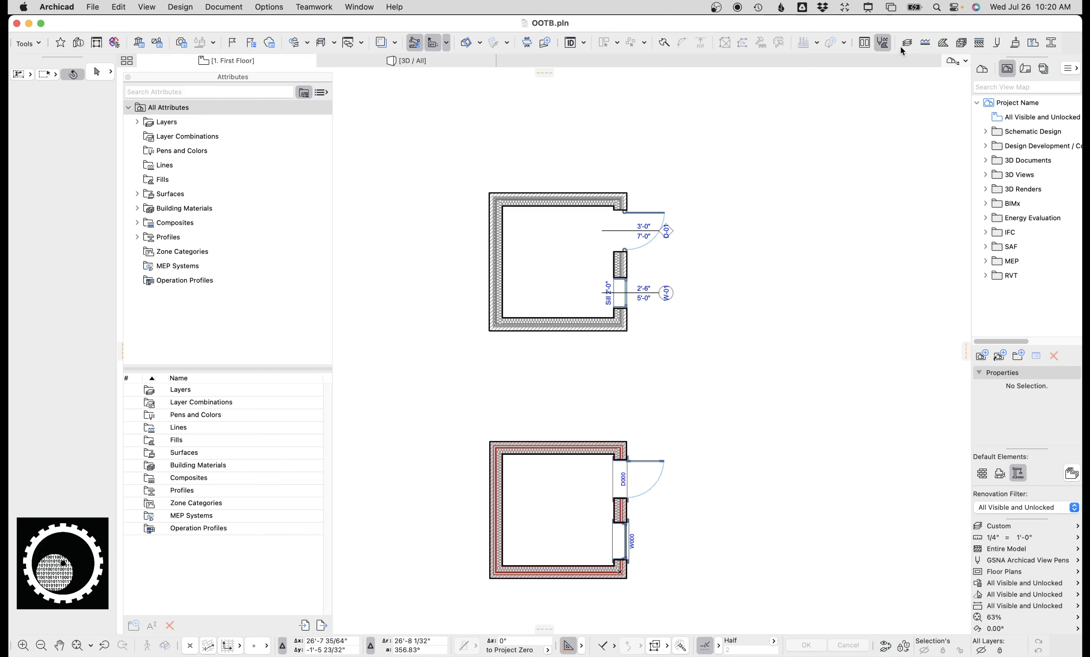
{"action": "left_click", "coordinate": [920, 42]}
{"action": "left_click", "coordinate": [494, 176]}
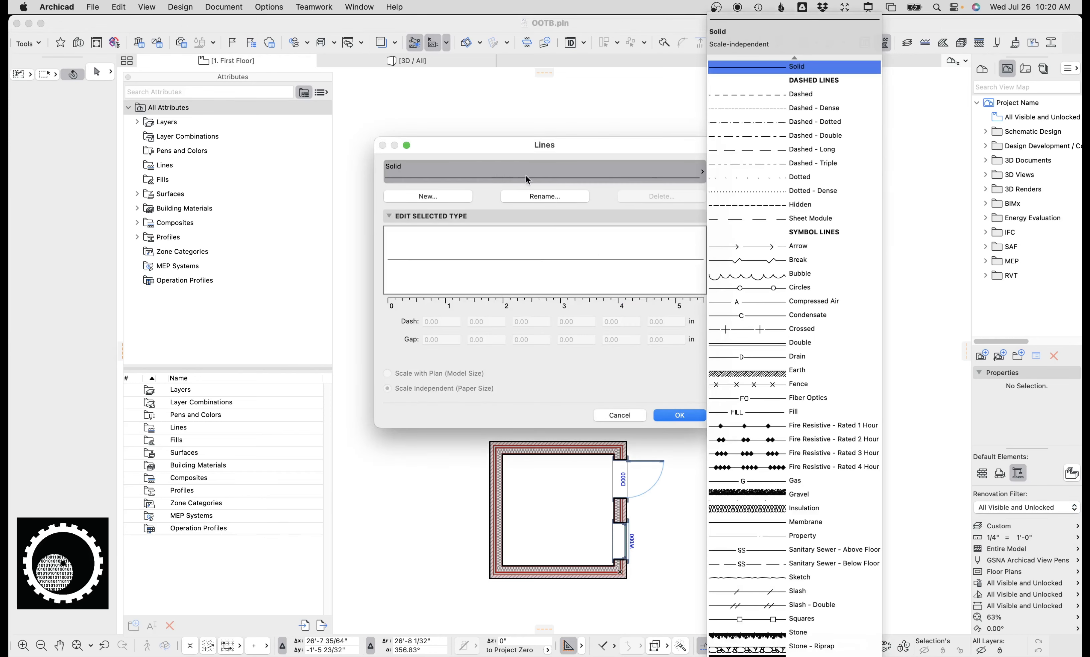
{"action": "left_click", "coordinate": [563, 196]}
{"action": "left_click", "coordinate": [564, 198]}
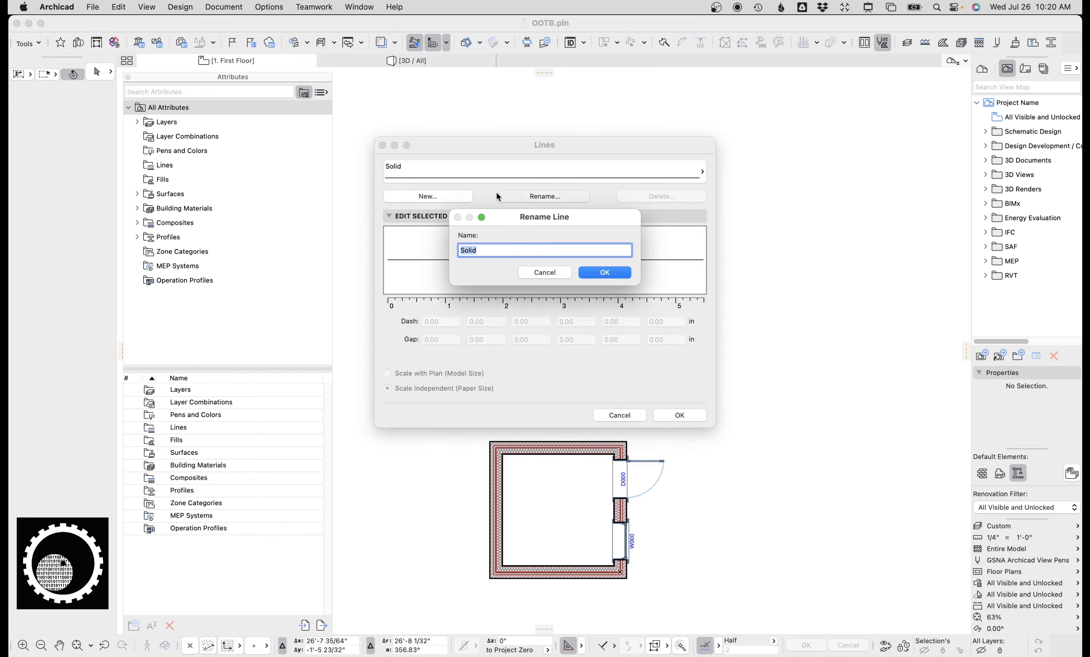
{"action": "left_click", "coordinate": [520, 251]}
{"action": "key", "text": "Return"}
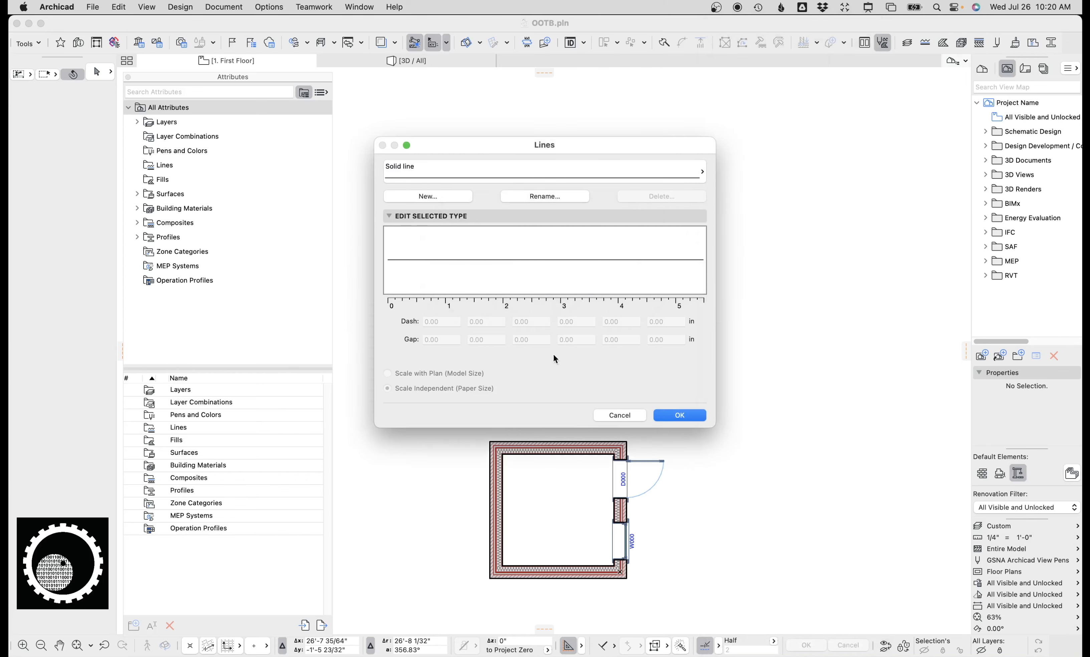
{"action": "left_click", "coordinate": [679, 416]}
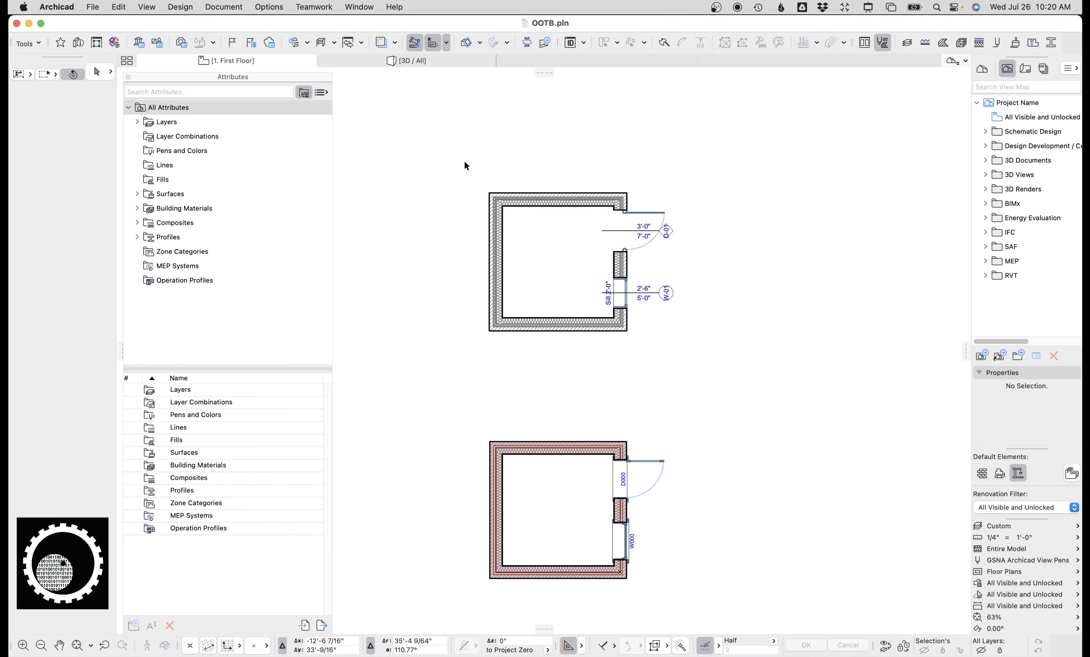
- Copy the upper building from OOTB.pln and paste it into SOT26.31.pln in place of the existing upper building
{"action": "left_click_drag", "start_coordinate": [465, 166], "coordinate": [792, 349]}
{"action": "left_click", "coordinate": [776, 644]}
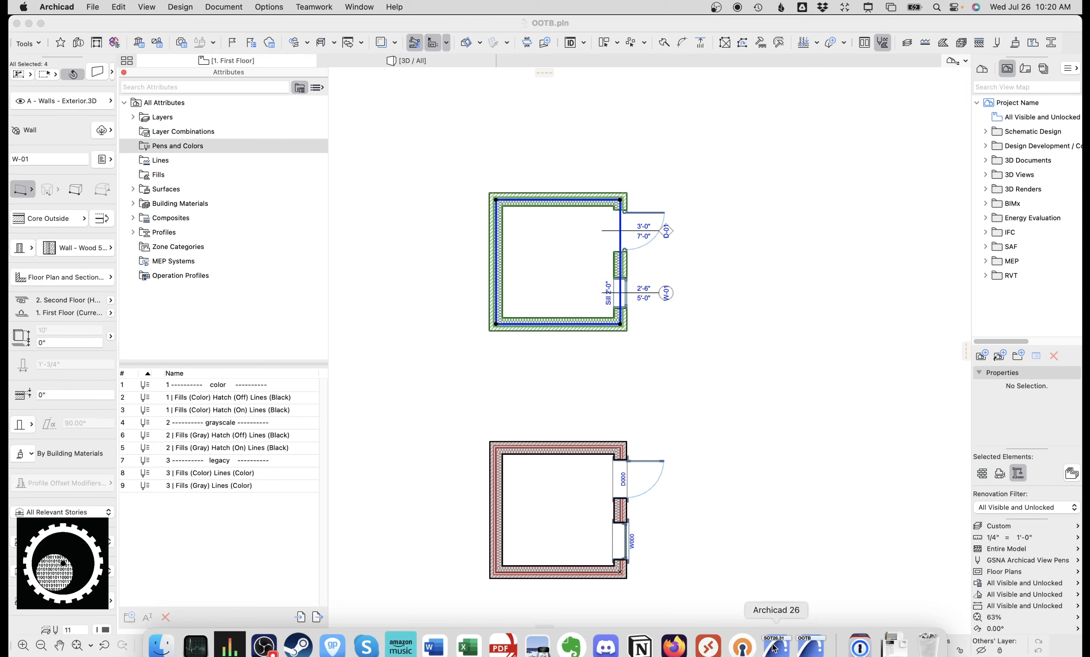
{"action": "scroll", "coordinate": [622, 450], "scroll_direction": "down", "scroll_amount": 2}
{"action": "left_click_drag", "start_coordinate": [491, 168], "coordinate": [789, 326]}
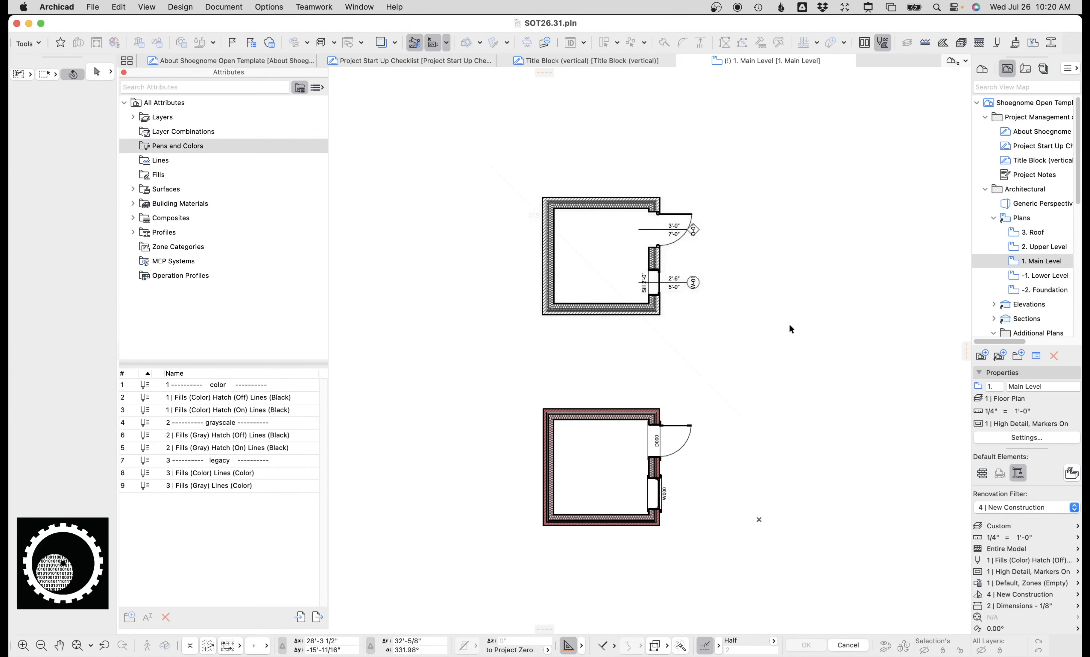
{"action": "key", "text": "Delete"}
{"action": "key", "text": "super+z"}
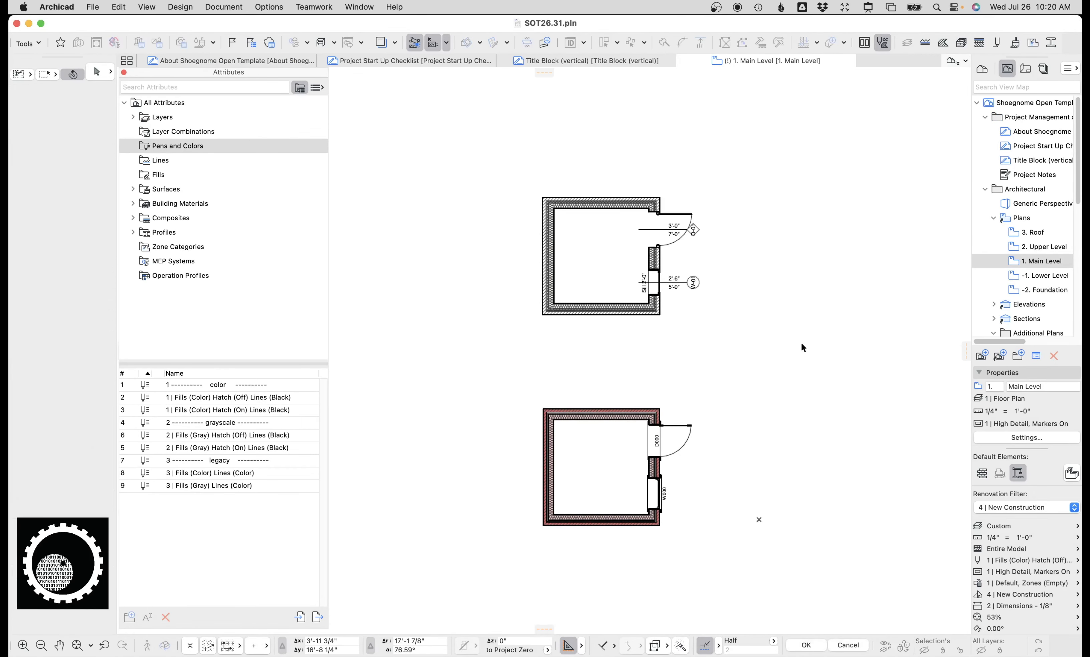
- Select the pasted building's upper wall and check the line types list for the renamed Solid line type
{"action": "left_click", "coordinate": [585, 205]}
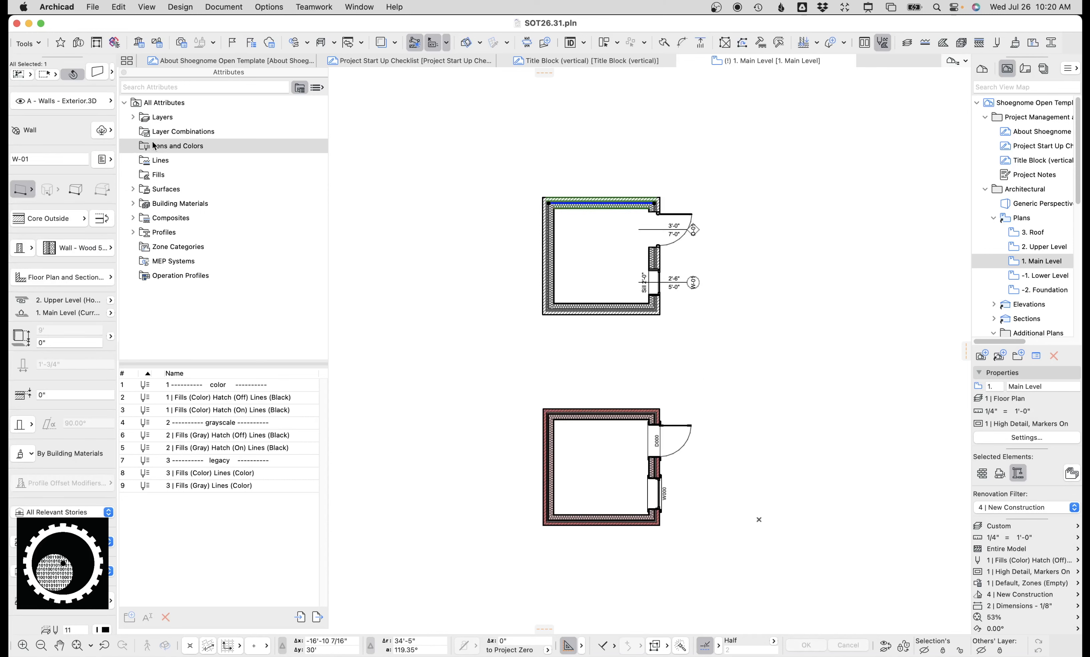
{"action": "left_click", "coordinate": [166, 158]}
{"action": "scroll", "coordinate": [278, 477], "scroll_direction": "down", "scroll_amount": 15}
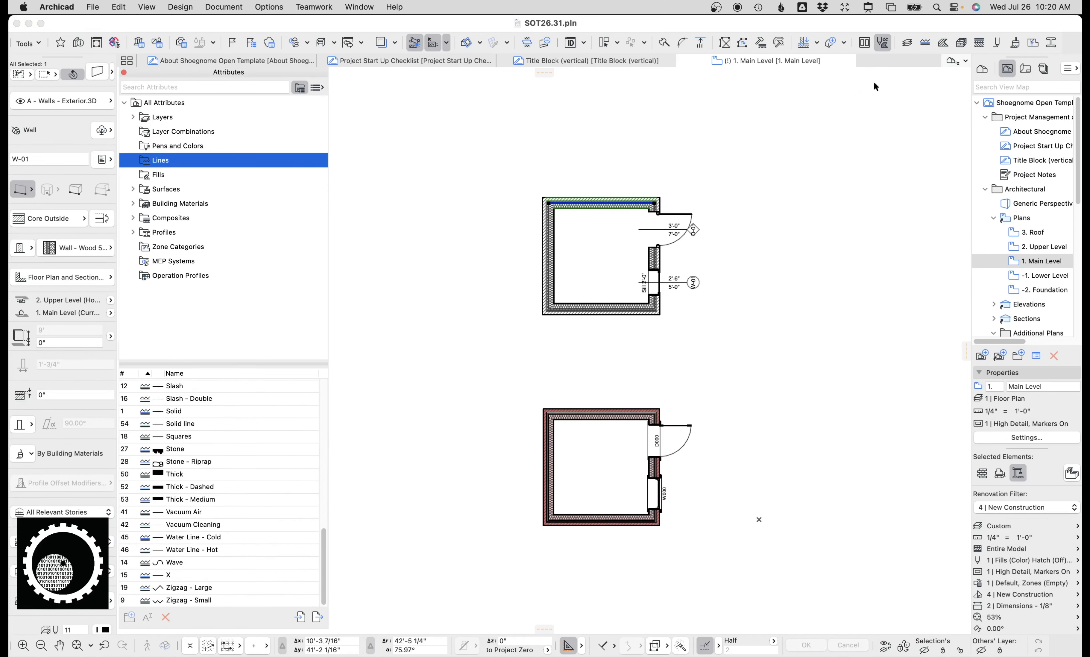
- Open the line type settings and display the Solid line type to examine its dash and gap definition
{"action": "left_click", "coordinate": [925, 44]}
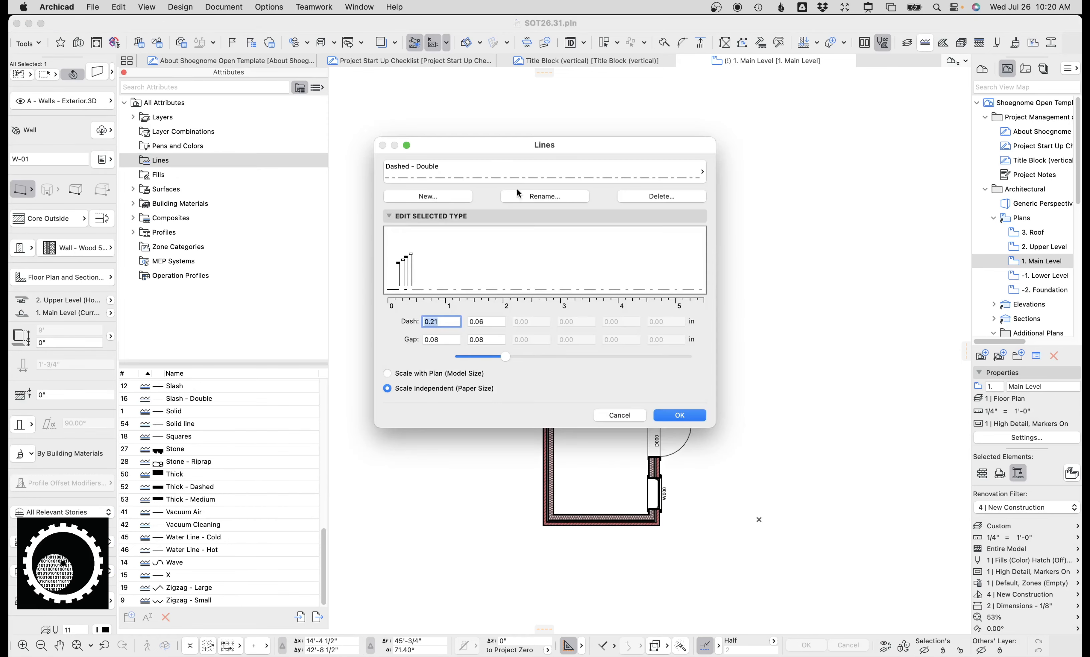
{"action": "left_click", "coordinate": [476, 173]}
{"action": "left_click", "coordinate": [475, 170]}
{"action": "left_click", "coordinate": [476, 172]}
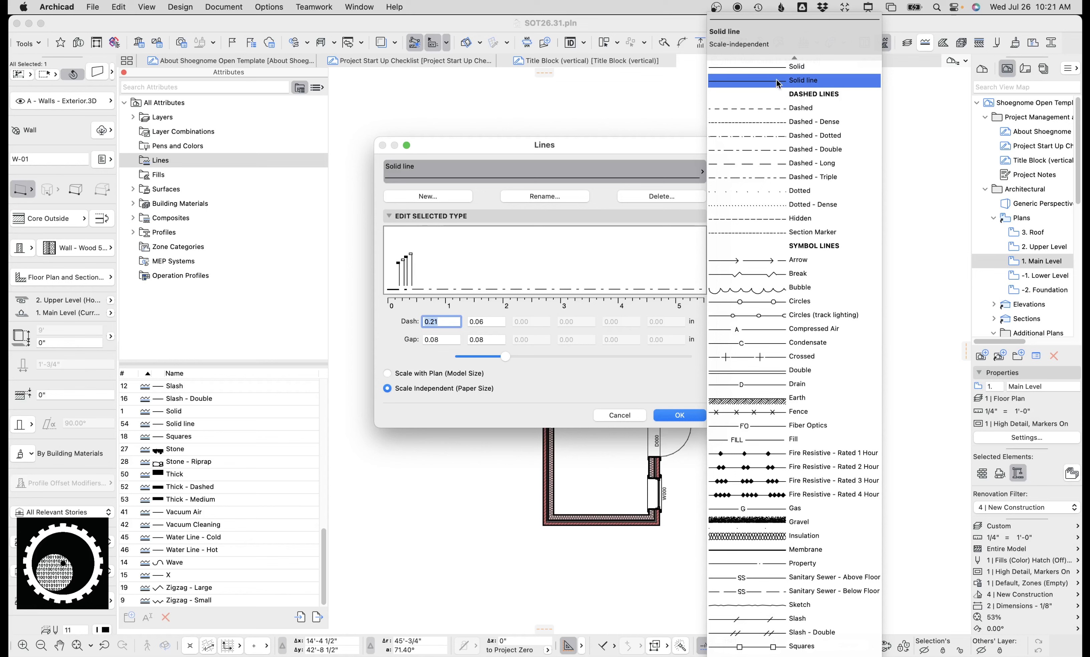
{"action": "left_click", "coordinate": [822, 82]}
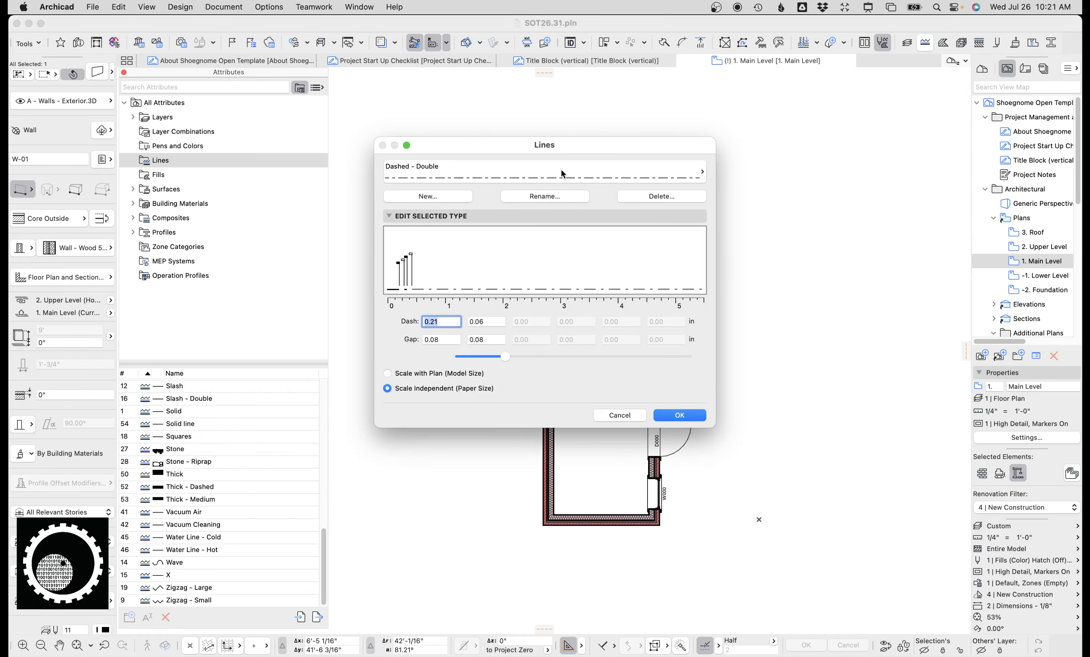
{"action": "left_click", "coordinate": [561, 172]}
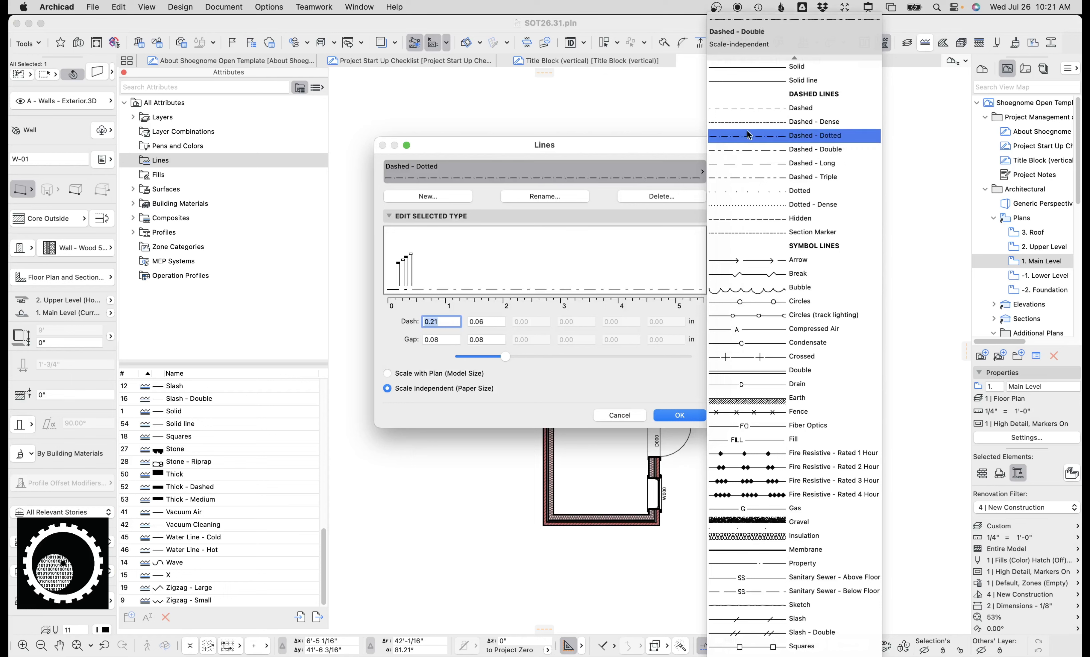
{"action": "left_click", "coordinate": [795, 82]}
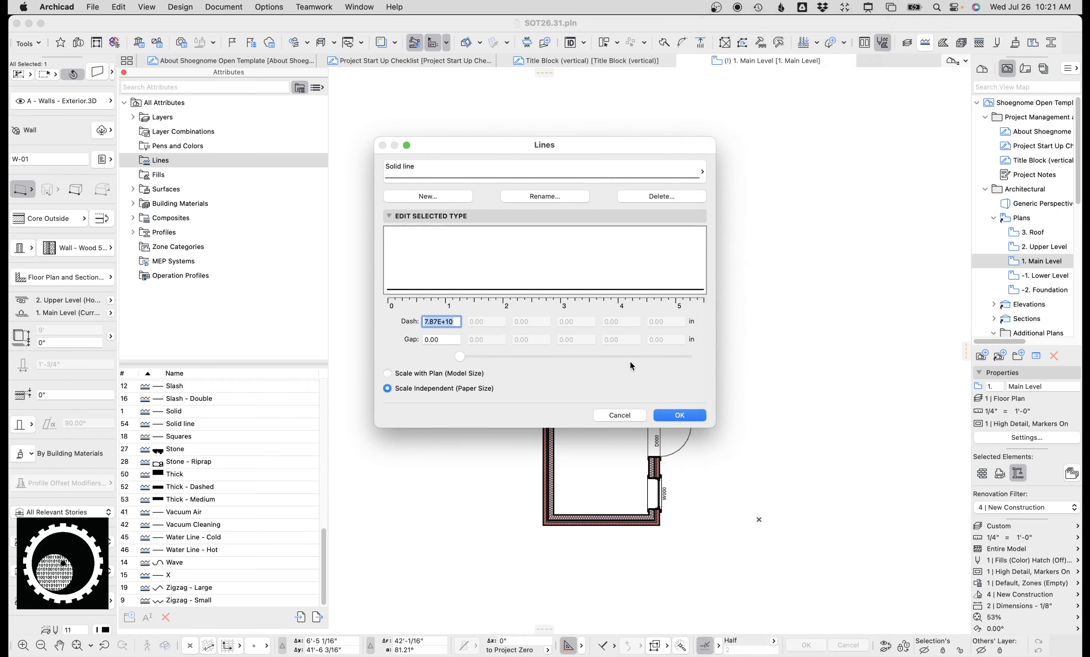
- Delete the Solid line type named Solid line without a replacement and examine the wall corner of the upper building
{"action": "left_click", "coordinate": [665, 196]}
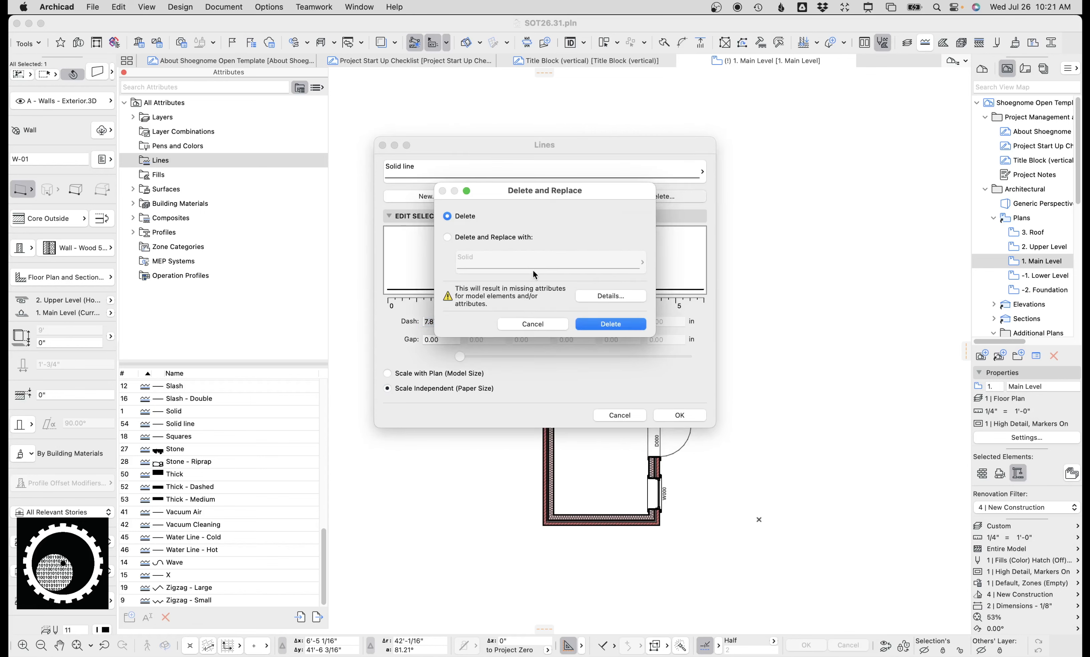
{"action": "left_click", "coordinate": [608, 327]}
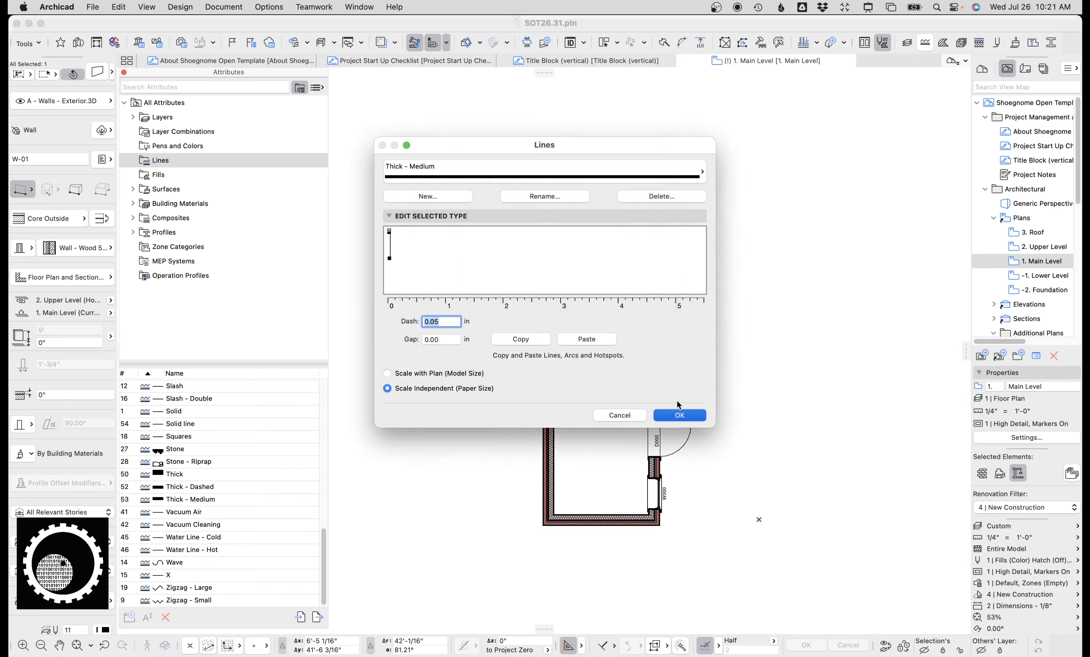
{"action": "left_click", "coordinate": [681, 415]}
{"action": "scroll", "coordinate": [654, 191], "scroll_direction": "up", "scroll_amount": 10}
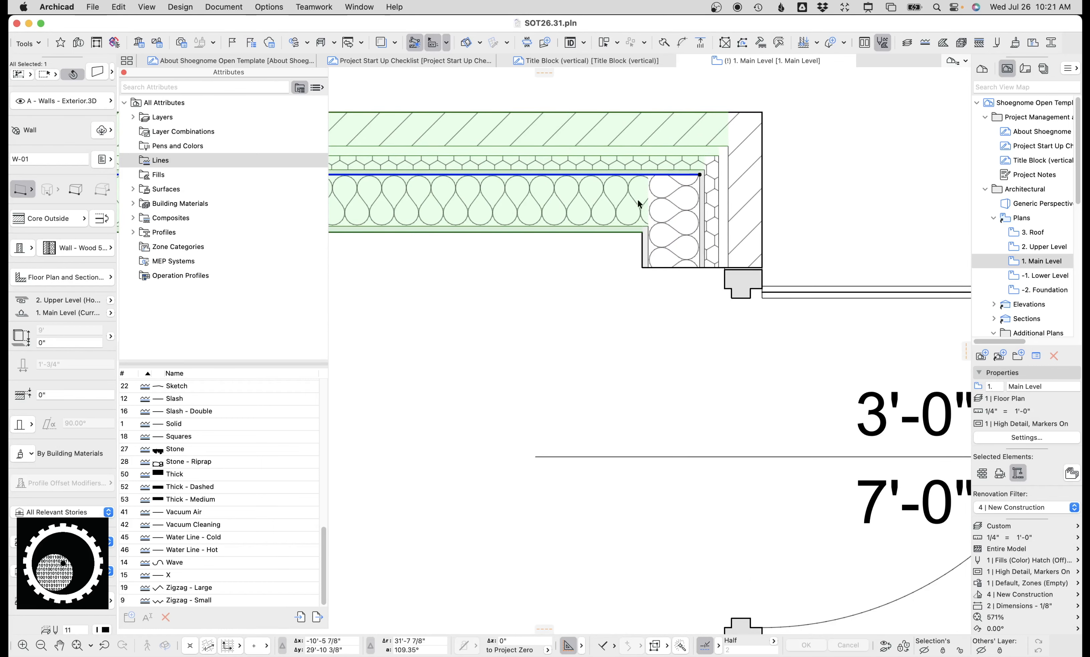
{"action": "scroll", "coordinate": [668, 222], "scroll_direction": "down", "scroll_amount": 1}
{"action": "scroll", "coordinate": [670, 226], "scroll_direction": "down", "scroll_amount": 9}
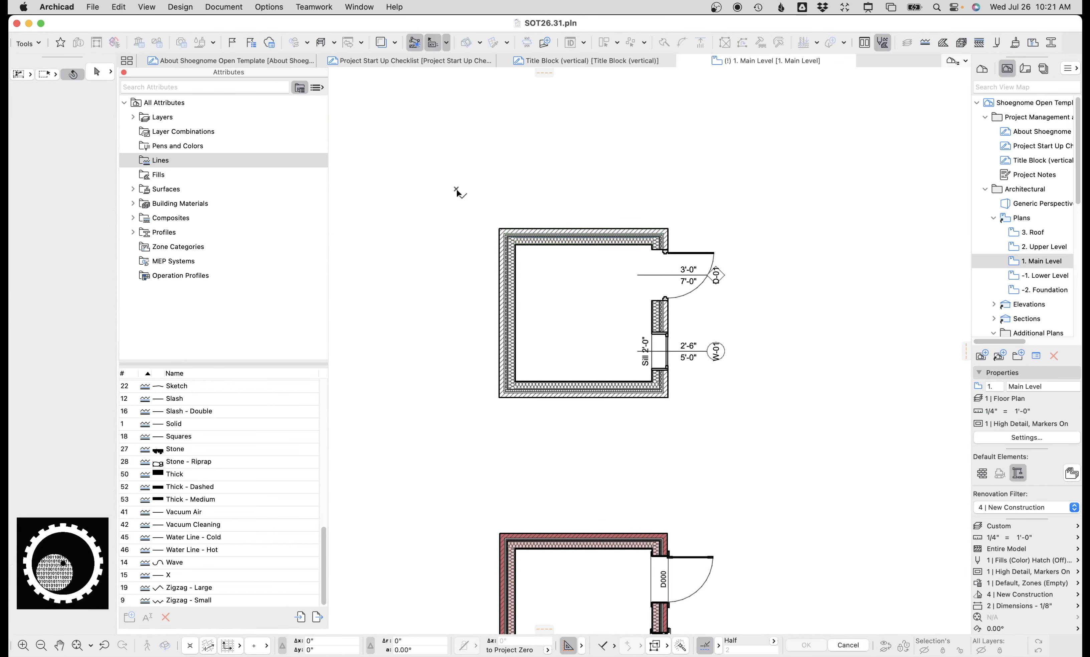
- Delete the upper building, and undo both this deletion and that of the Solid line type
{"action": "left_click_drag", "start_coordinate": [457, 188], "coordinate": [819, 439]}
{"action": "key", "text": "Delete"}
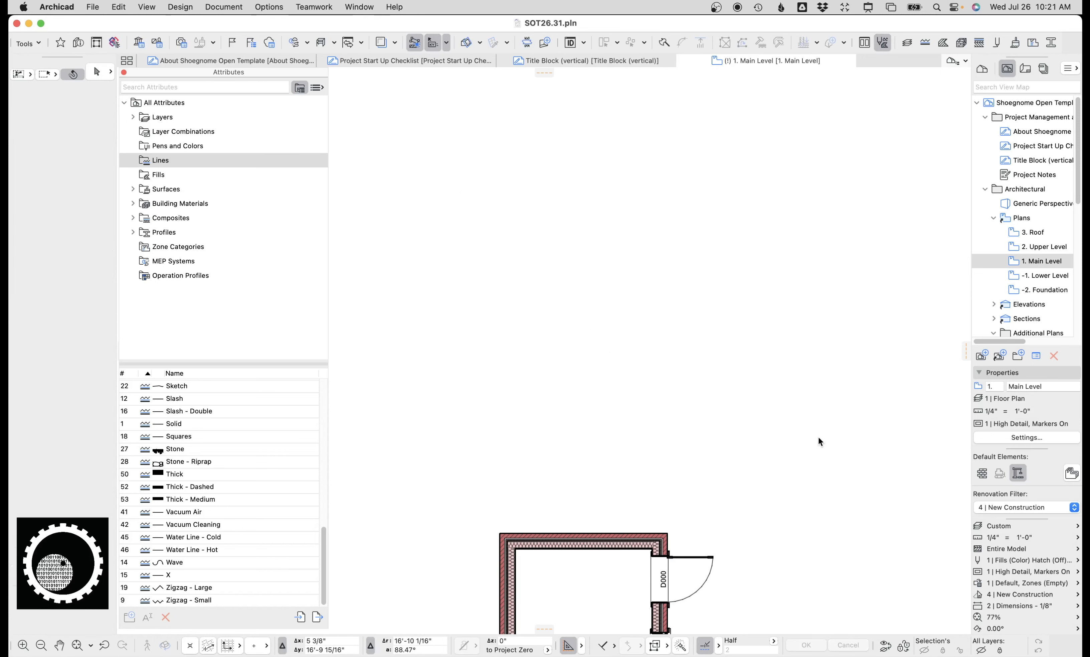
{"action": "key", "text": "super+z"}
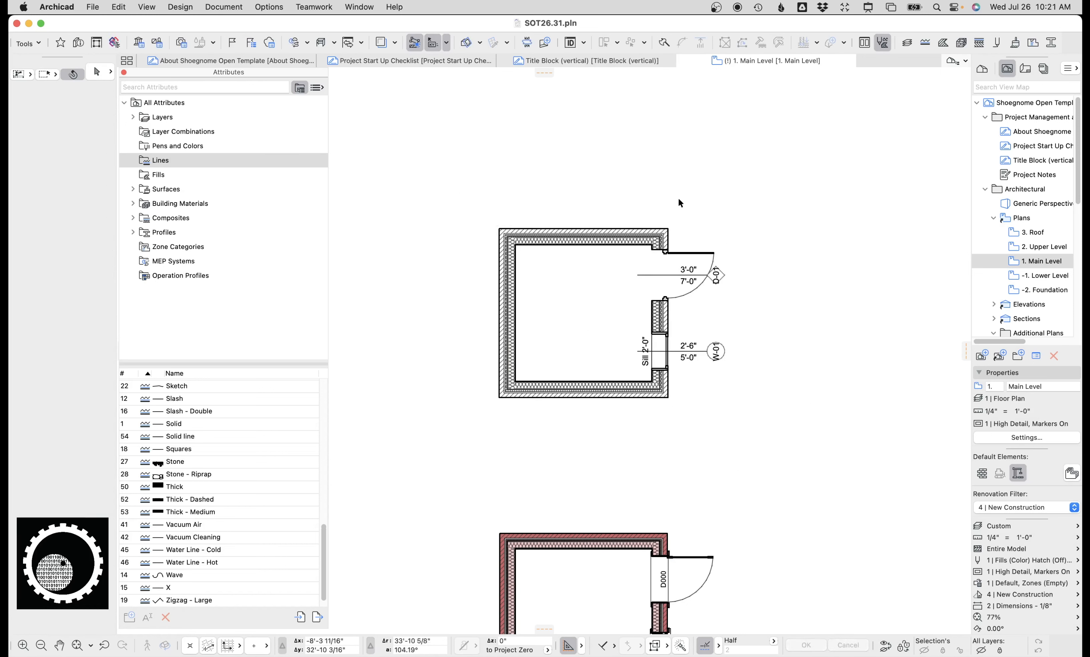
- Delete the Solid line type named Solid line and replace it with the template's Solid line type
{"action": "left_click", "coordinate": [925, 43]}
{"action": "left_click", "coordinate": [613, 175]}
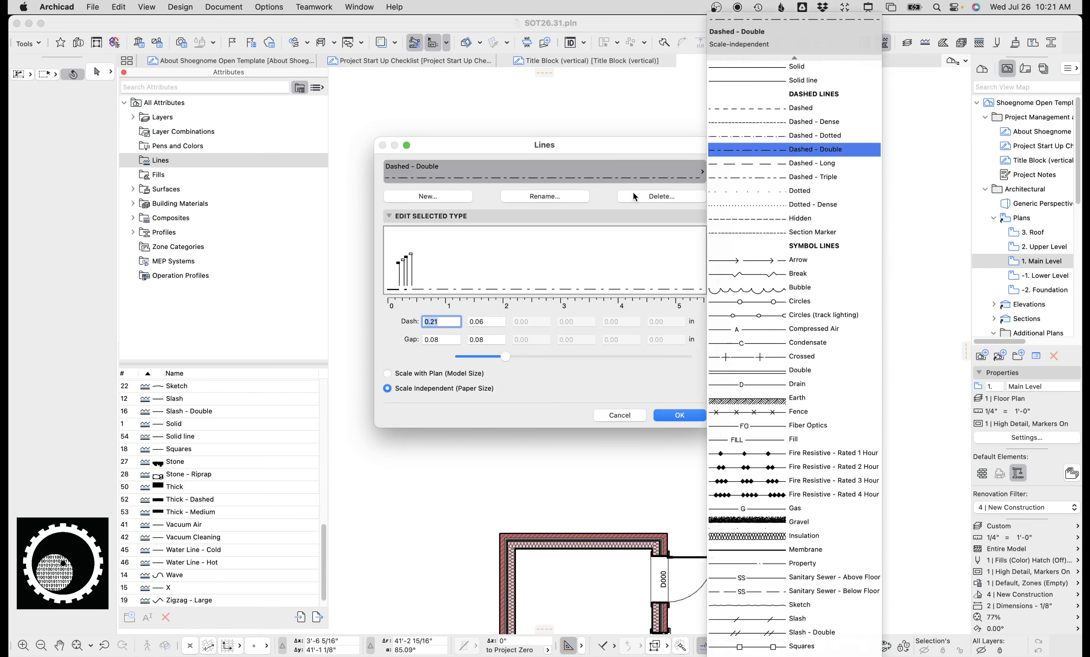
{"action": "left_click", "coordinate": [748, 76]}
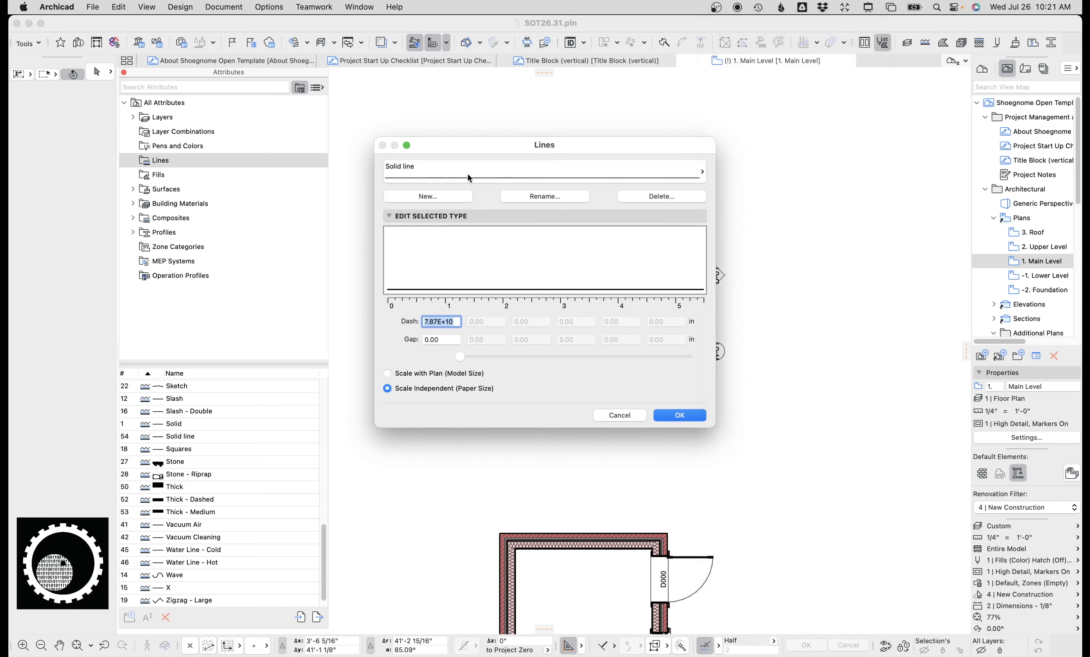
{"action": "left_click", "coordinate": [655, 197]}
{"action": "left_click", "coordinate": [461, 238]}
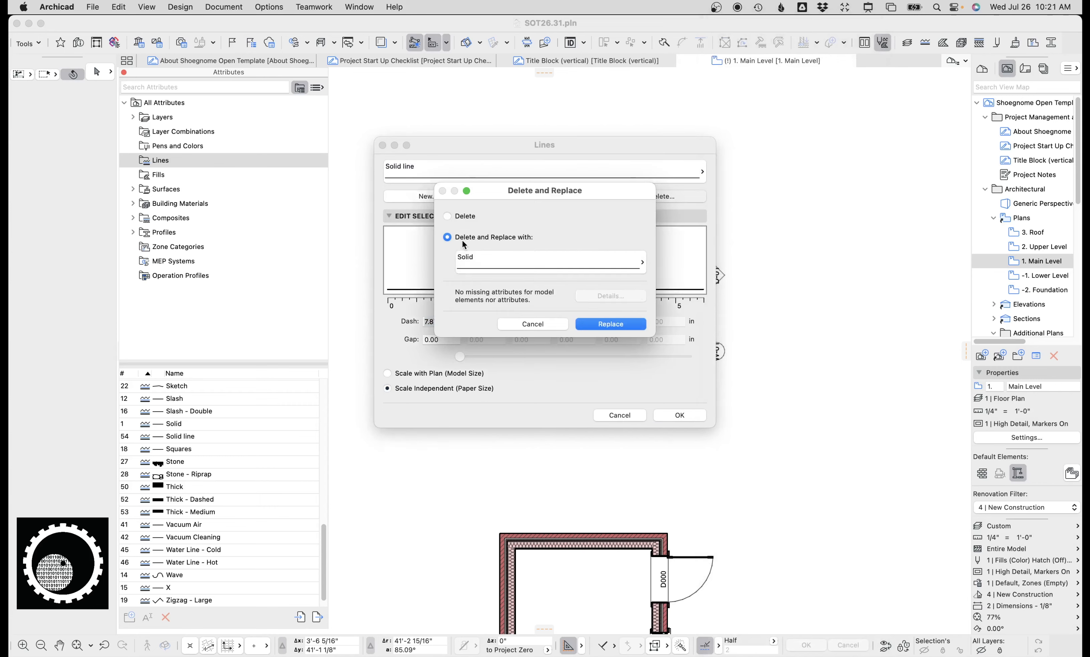
{"action": "left_click", "coordinate": [508, 262]}
{"action": "left_click", "coordinate": [519, 259]}
{"action": "left_click", "coordinate": [607, 323]}
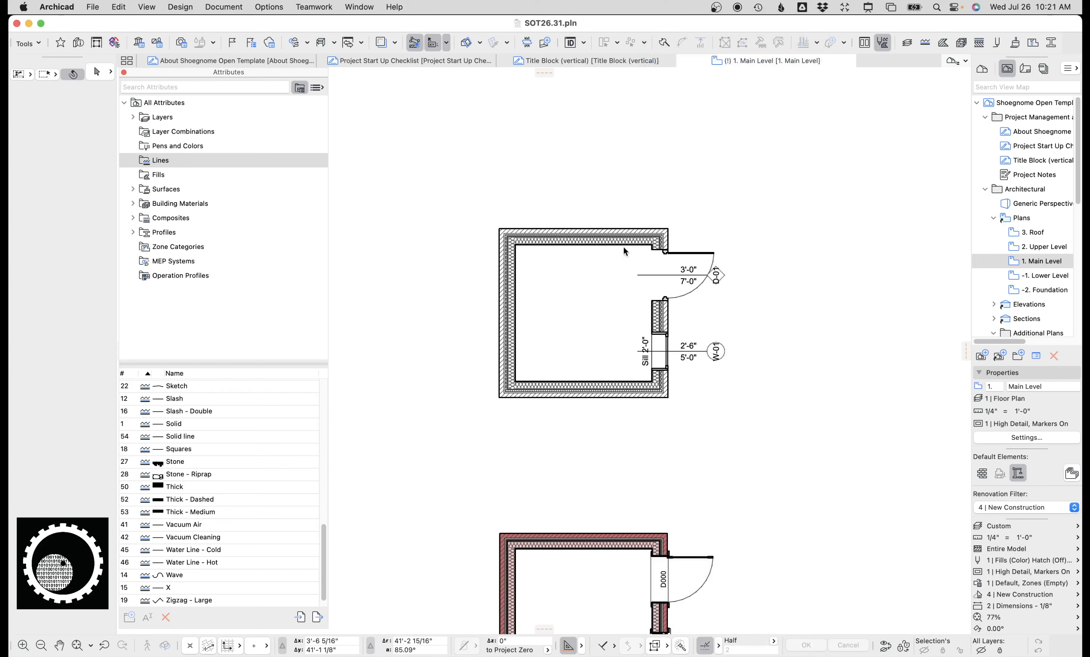
- Reopen the line type settings and check the list for the replaced Solid line type, leaving everything as is
{"action": "left_click", "coordinate": [926, 43]}
{"action": "left_click", "coordinate": [488, 177]}
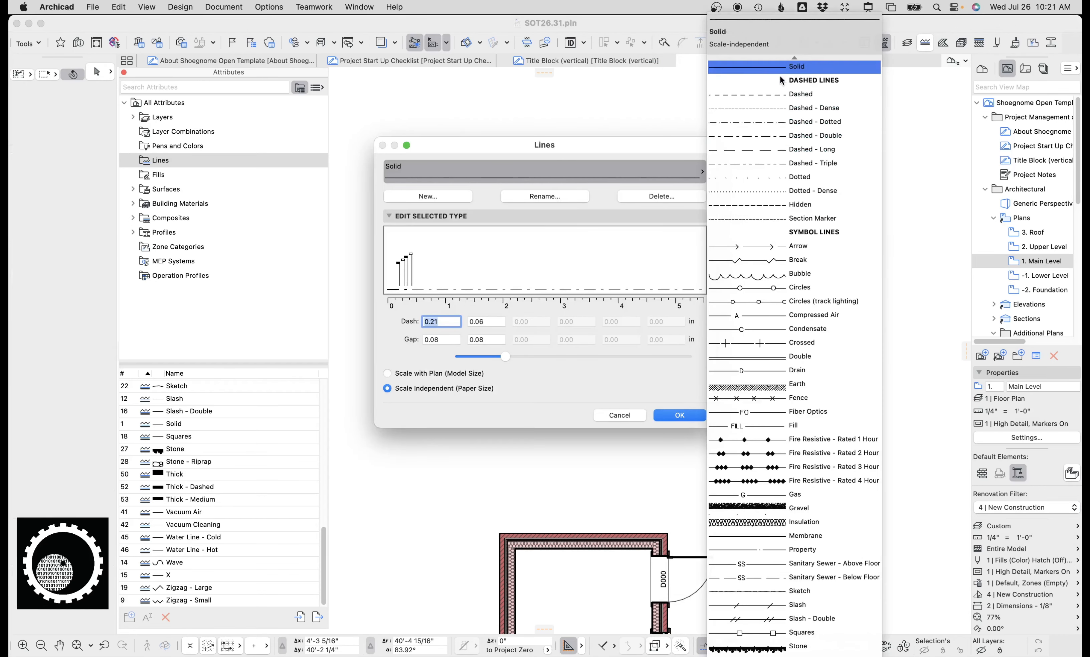
{"action": "key", "text": "Escape"}
{"action": "key", "text": "Escape"}
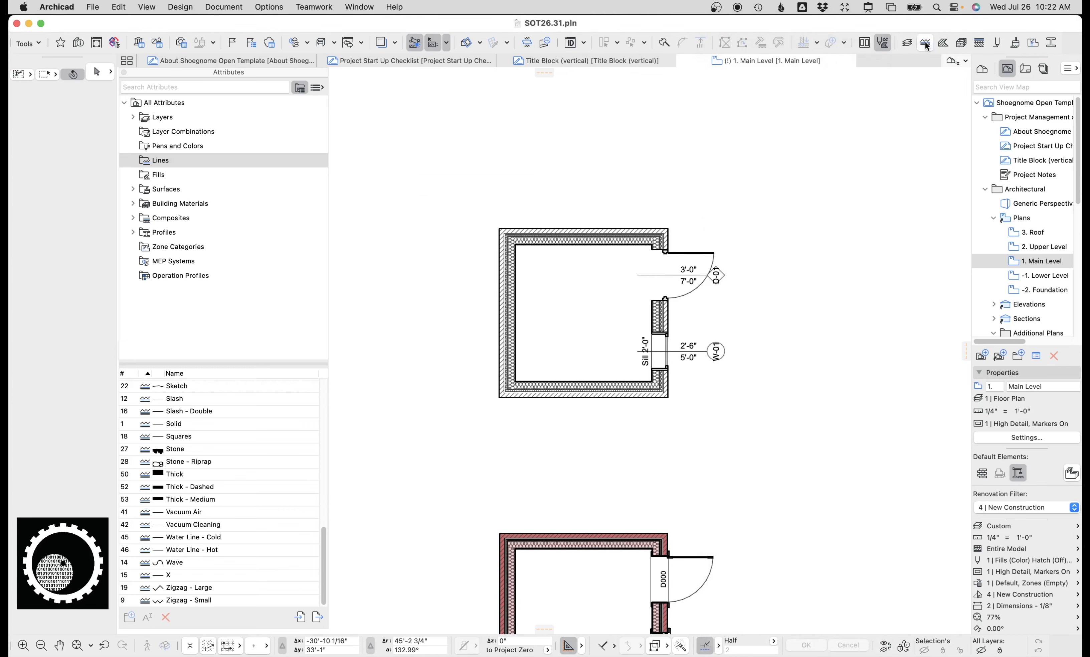
- Delete the A - Walls - Exterior.3D layer and move its elements onto the 1 | Wall - Exterior layer
{"action": "left_click", "coordinate": [908, 42]}
{"action": "left_click", "coordinate": [530, 462]}
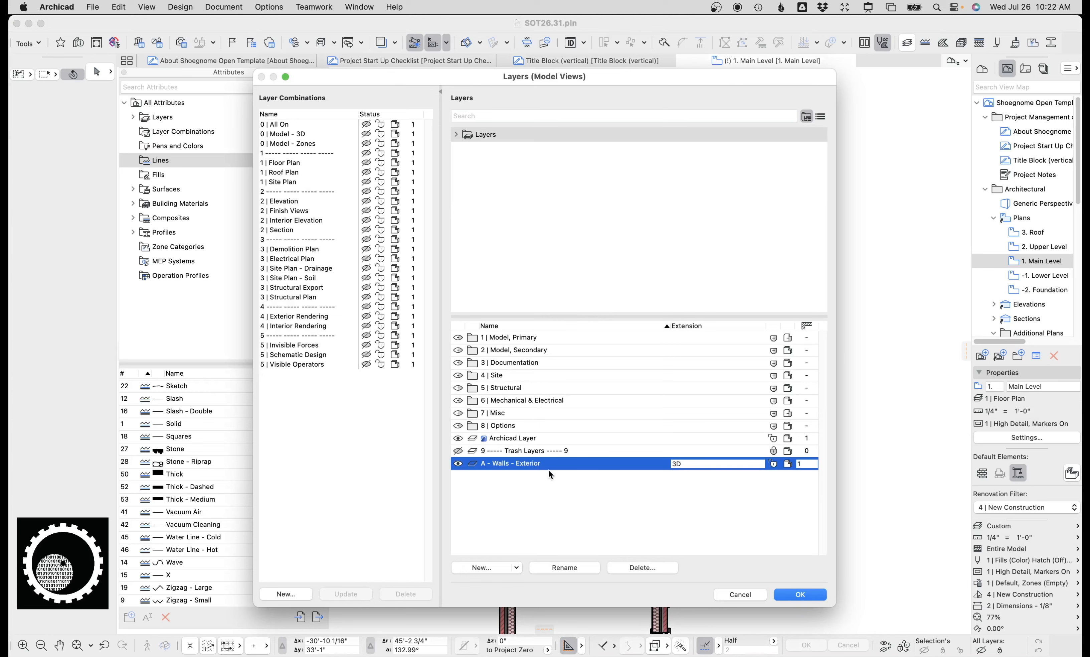
{"action": "left_click", "coordinate": [645, 567]}
{"action": "left_click", "coordinate": [526, 264]}
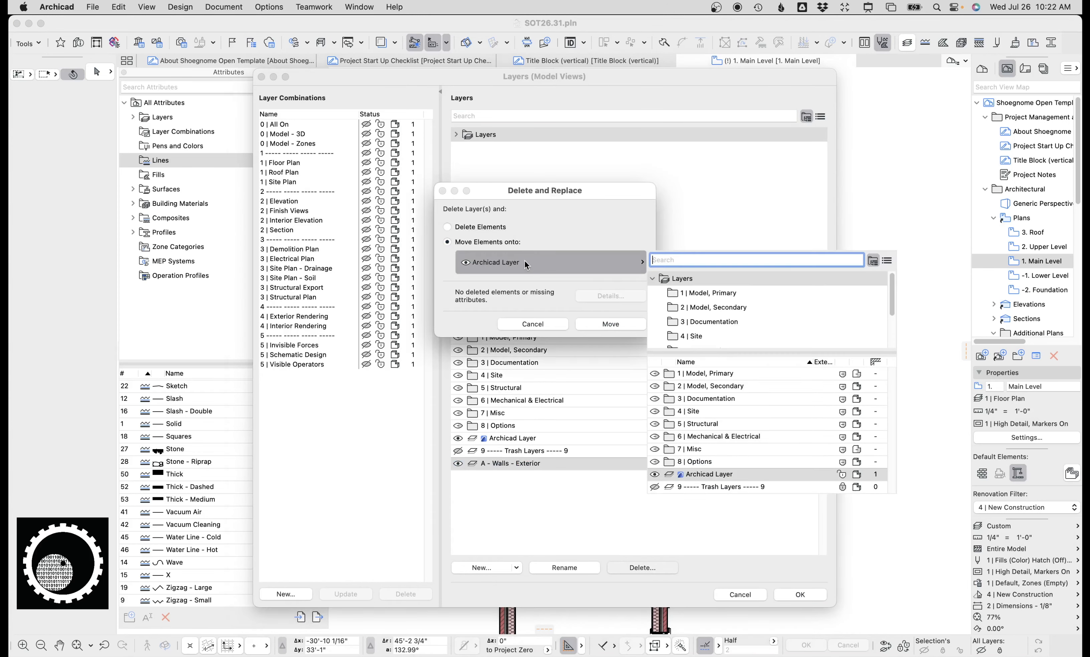
{"action": "type", "text": "exter"}
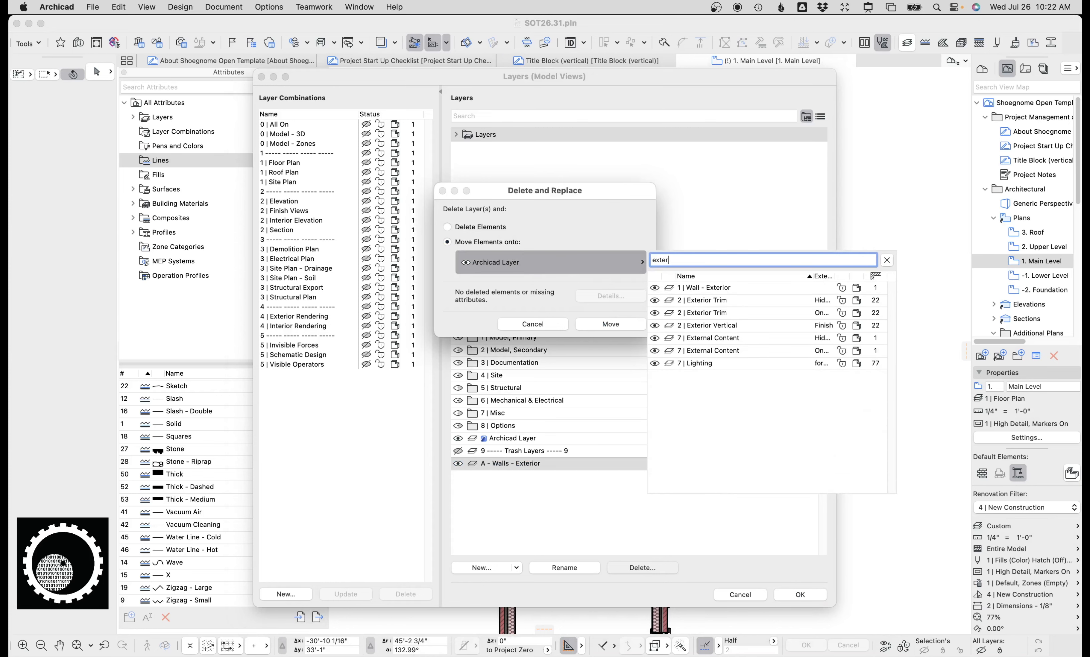
{"action": "left_click", "coordinate": [689, 288]}
{"action": "left_click", "coordinate": [620, 324]}
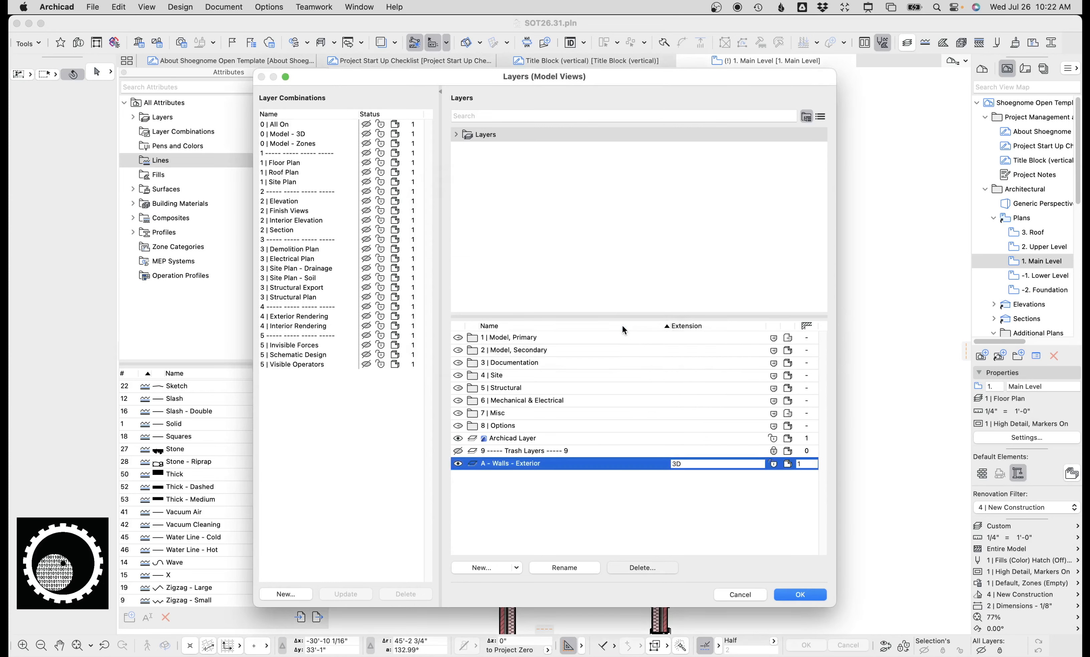
{"action": "left_click", "coordinate": [799, 593]}
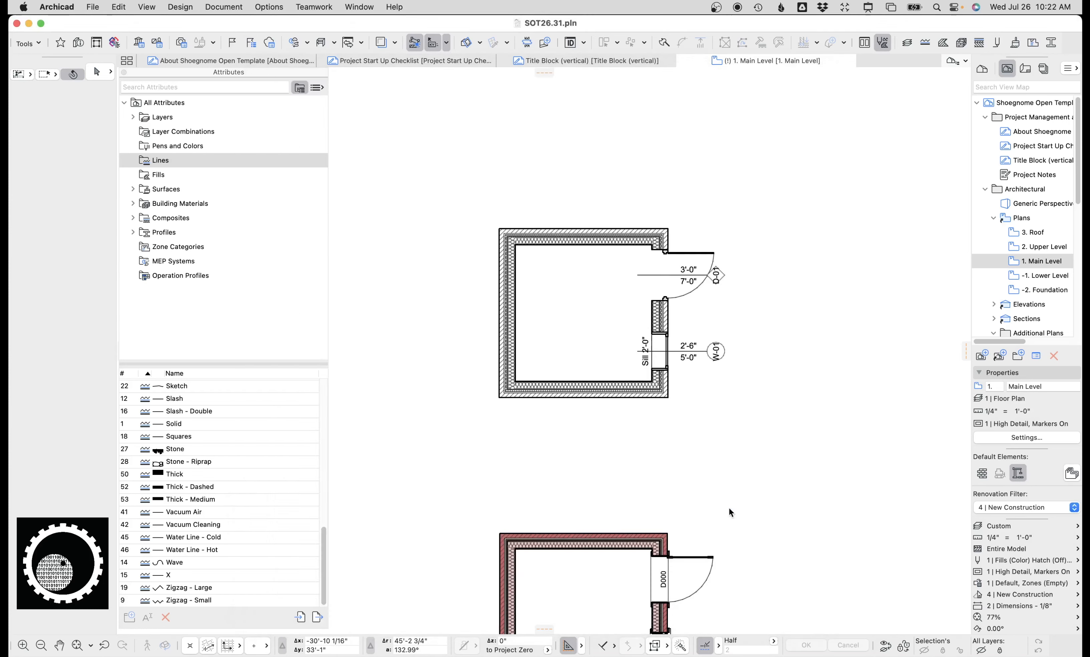
- Check the layer of the upper building's lower wall and view the plan with layer combinations 1 | Floor Plan and 0 | All On
{"action": "left_click", "coordinate": [620, 388]}
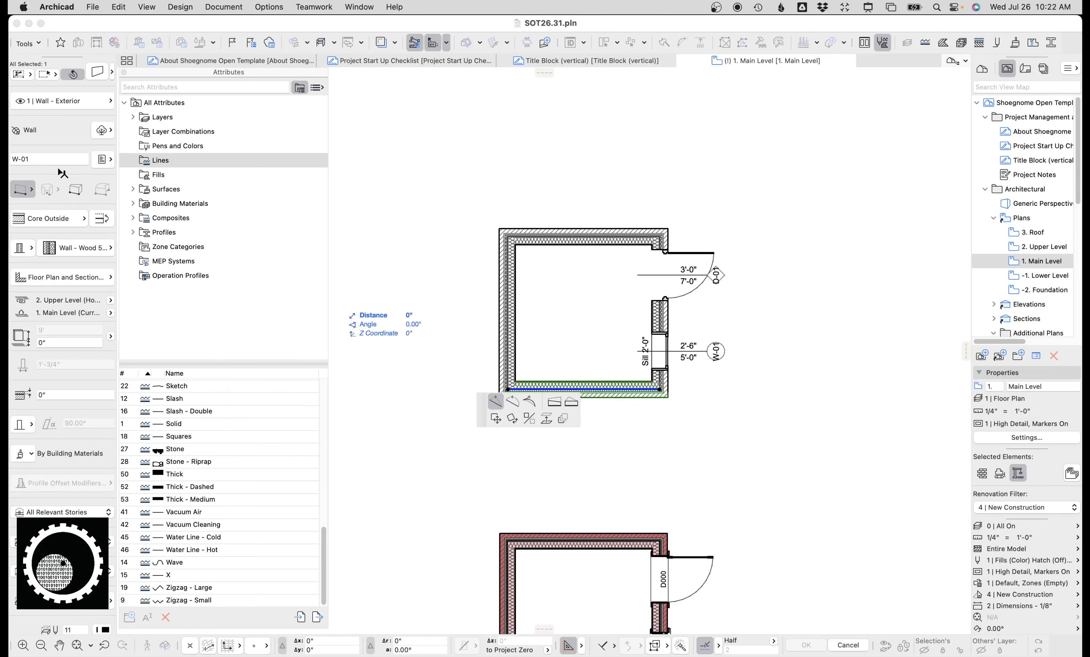
{"action": "left_click", "coordinate": [951, 464]}
{"action": "left_click", "coordinate": [1014, 526]}
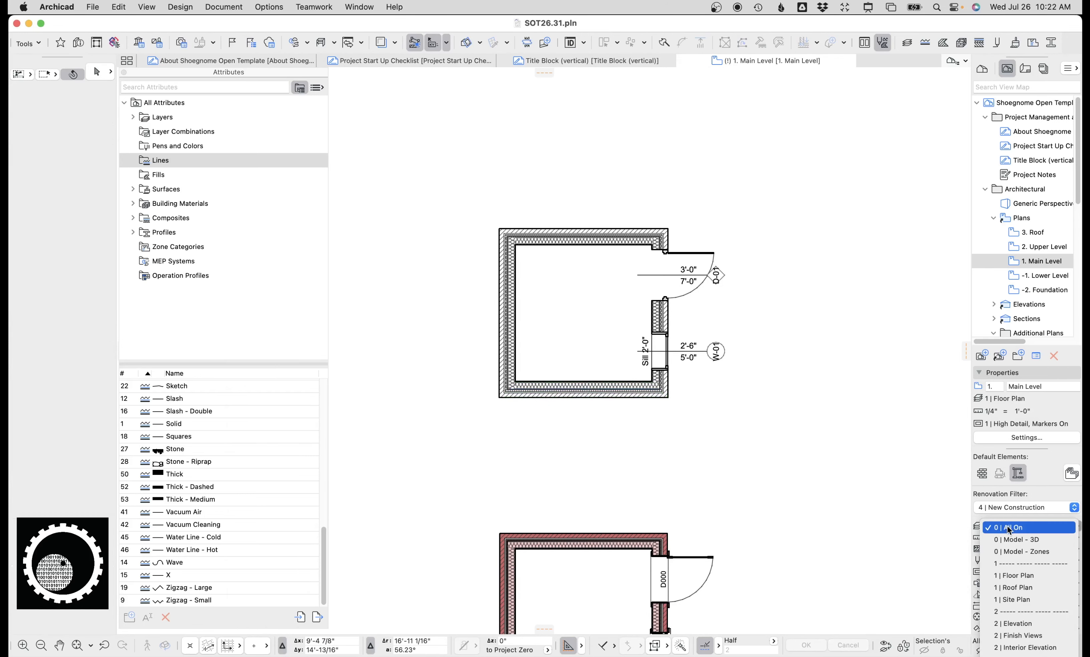
{"action": "left_click", "coordinate": [1014, 575]}
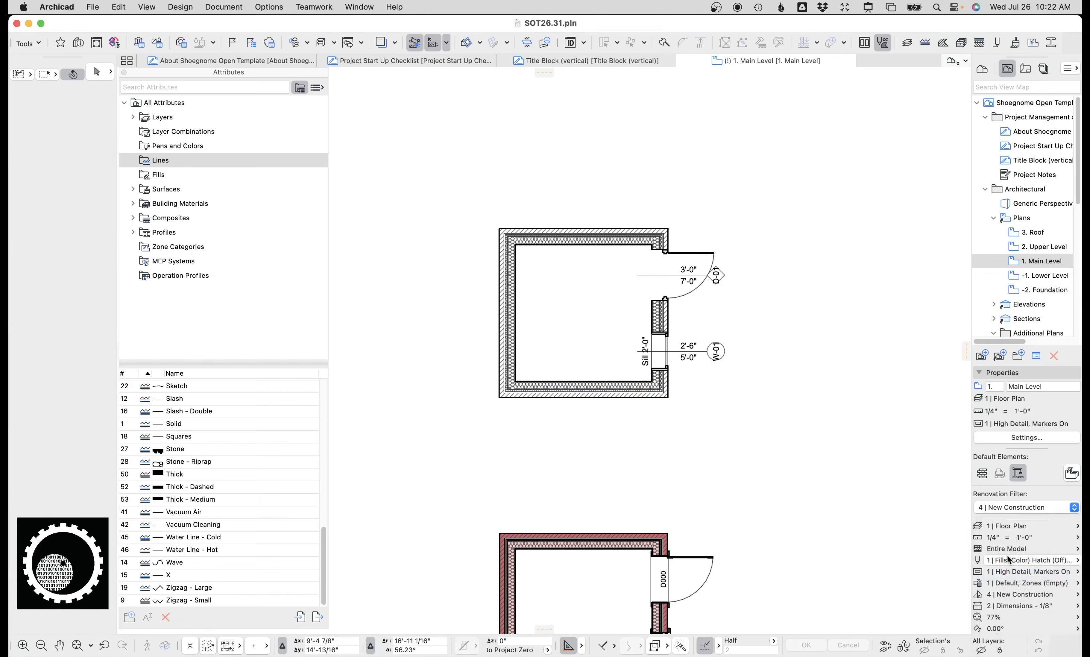
{"action": "left_click", "coordinate": [1003, 531]}
{"action": "left_click", "coordinate": [1005, 527]}
{"action": "scroll", "coordinate": [708, 409], "scroll_direction": "down", "scroll_amount": 3}
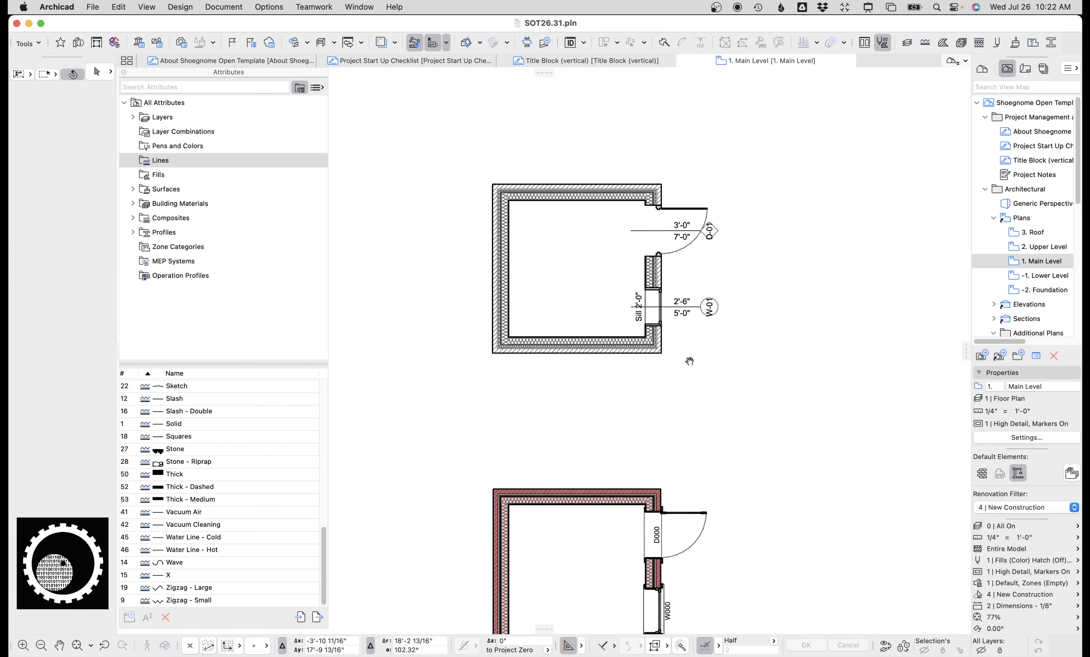
{"action": "scroll", "coordinate": [622, 396], "scroll_direction": "down", "scroll_amount": 1}
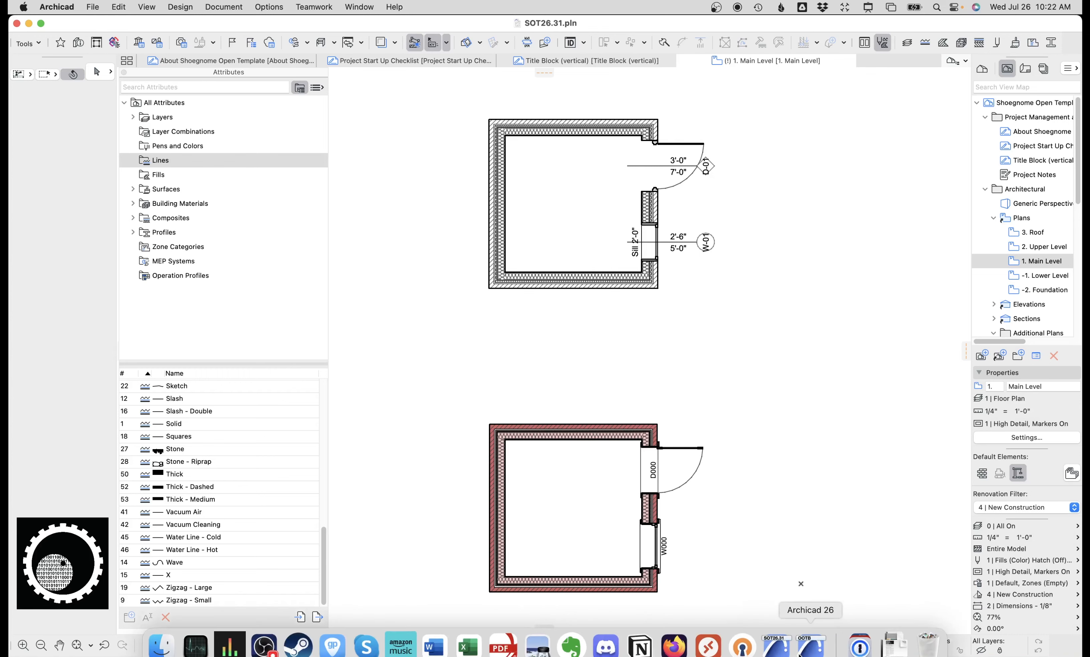
- Switch to OOTB.pln and examine the wall layers at the lower building's upper corner beside the door
{"action": "left_click", "coordinate": [806, 648]}
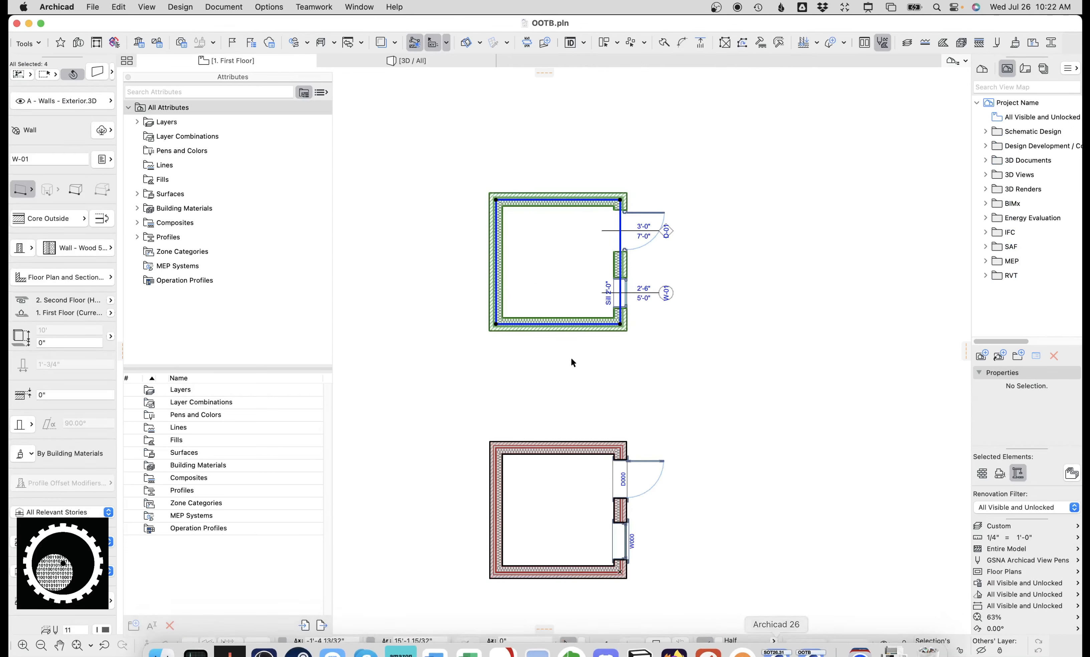
{"action": "left_click", "coordinate": [549, 365]}
{"action": "middle_click_drag", "start_coordinate": [568, 366], "coordinate": [561, 349]}
{"action": "scroll", "coordinate": [589, 388], "scroll_direction": "up", "scroll_amount": 3}
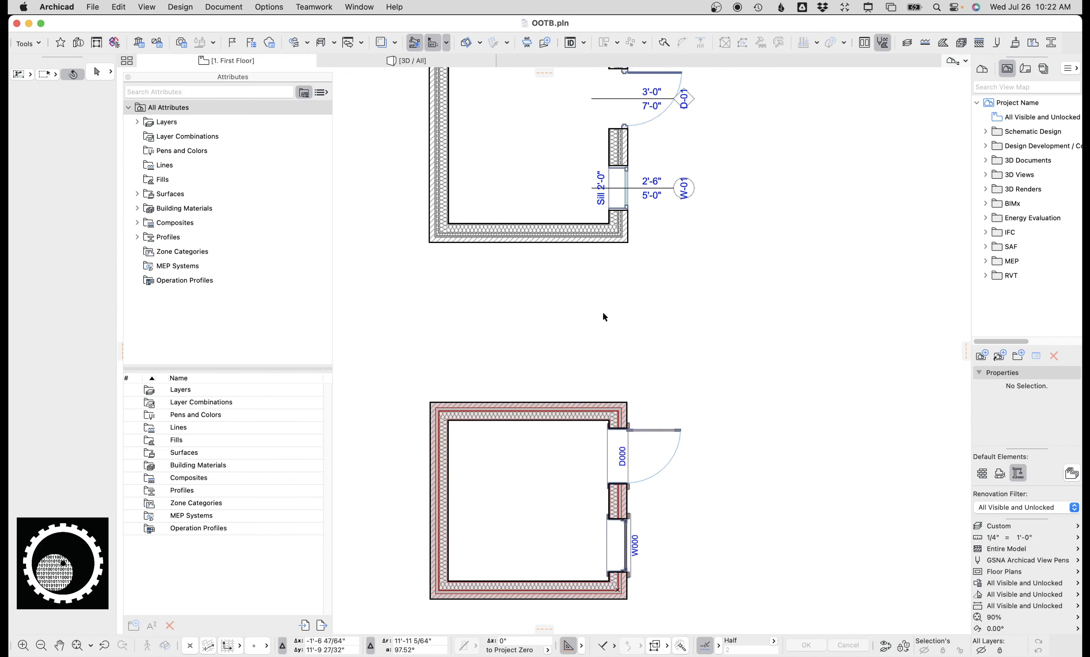
{"action": "scroll", "coordinate": [615, 319], "scroll_direction": "up", "scroll_amount": 8}
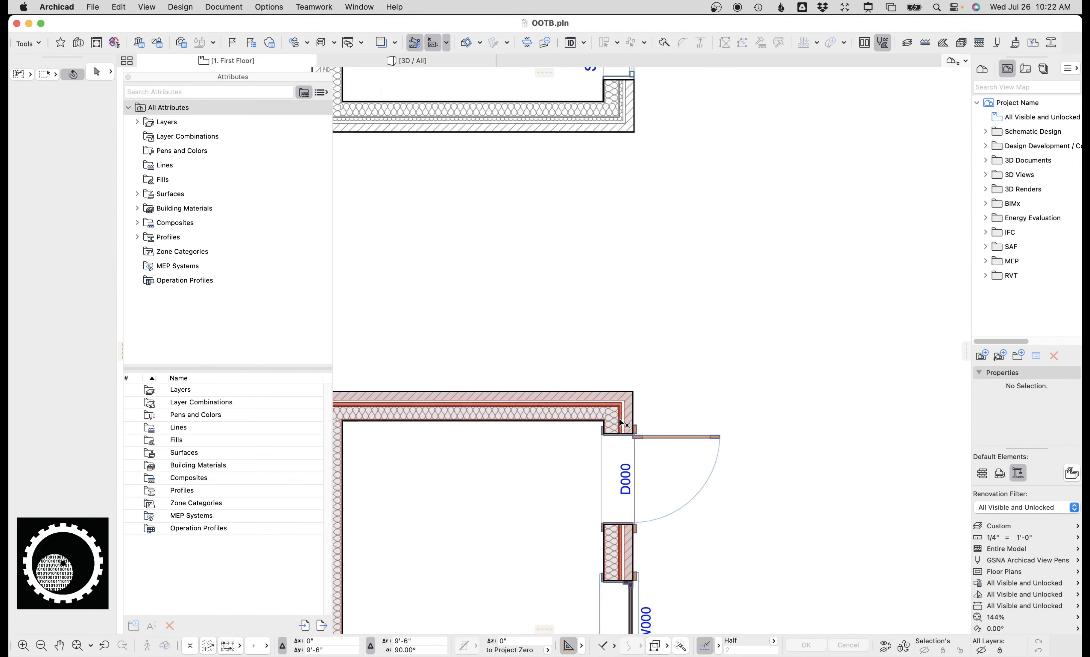
{"action": "scroll", "coordinate": [605, 339], "scroll_direction": "up", "scroll_amount": 3}
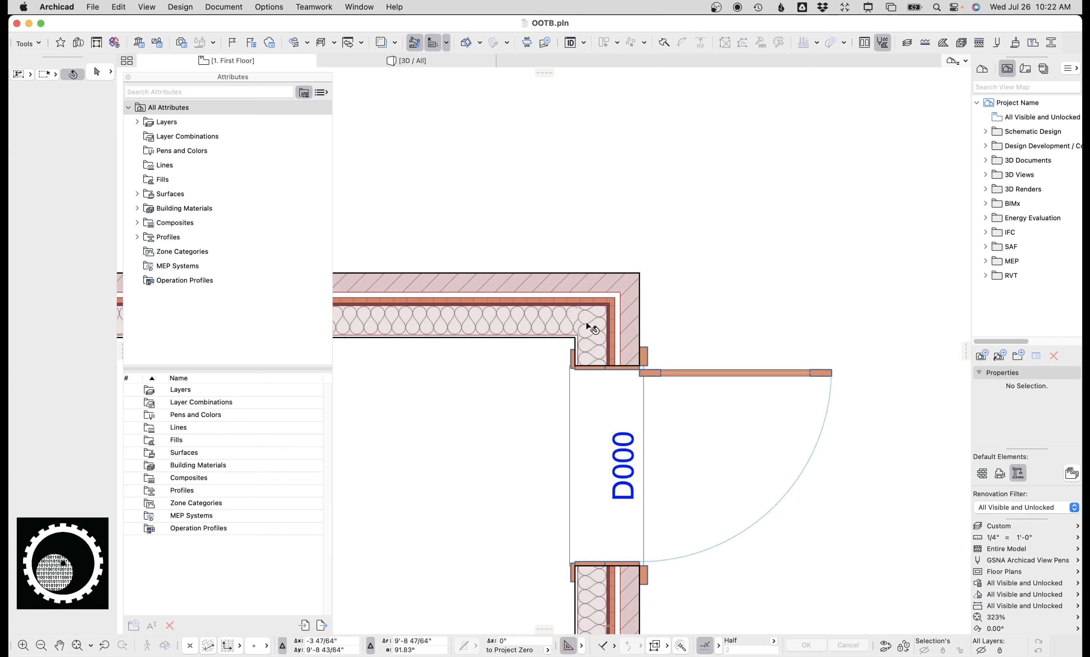
{"action": "scroll", "coordinate": [652, 410], "scroll_direction": "down", "scroll_amount": 1}
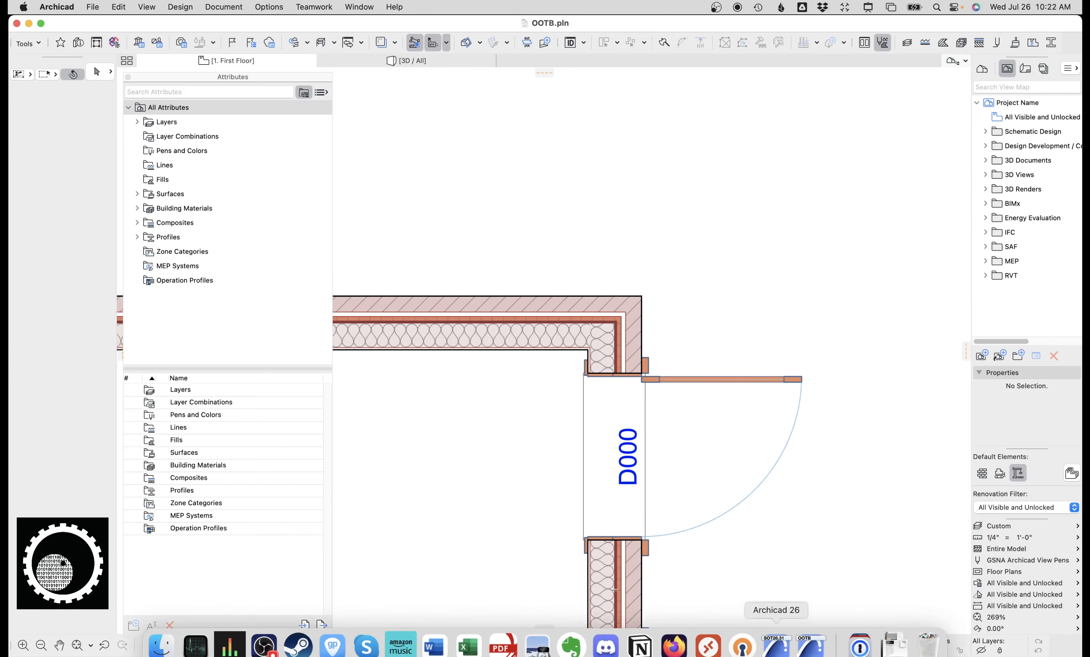
- Switch to SOT26.31.pln and open the composite settings for the upper building's upper wall
{"action": "left_click", "coordinate": [789, 653]}
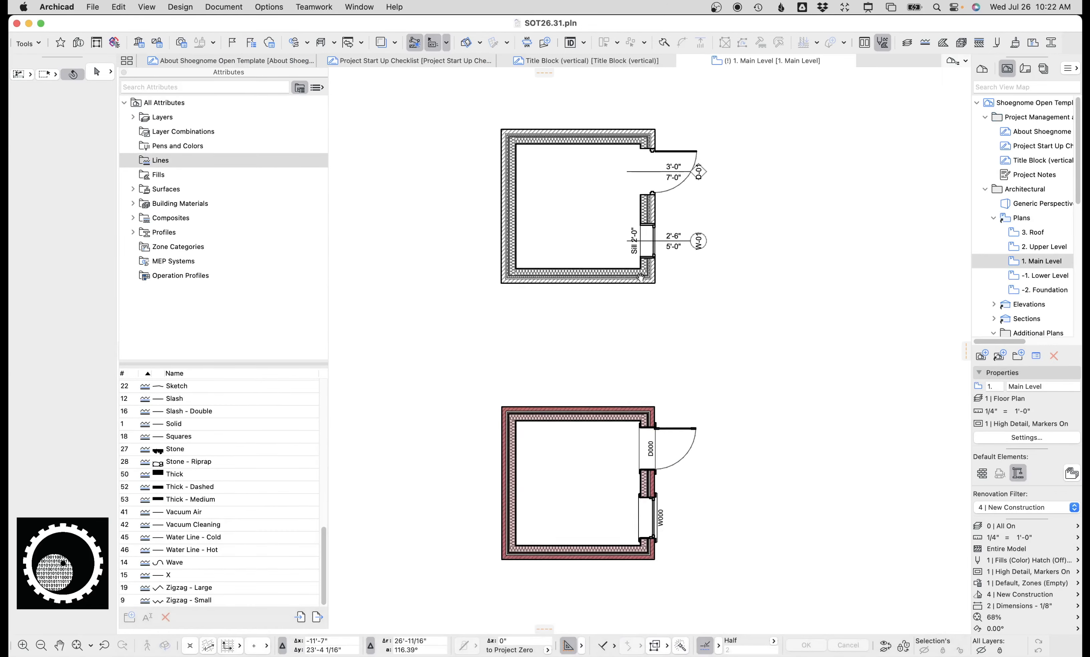
{"action": "scroll", "coordinate": [667, 331], "scroll_direction": "up", "scroll_amount": 7}
{"action": "left_click", "coordinate": [630, 275]}
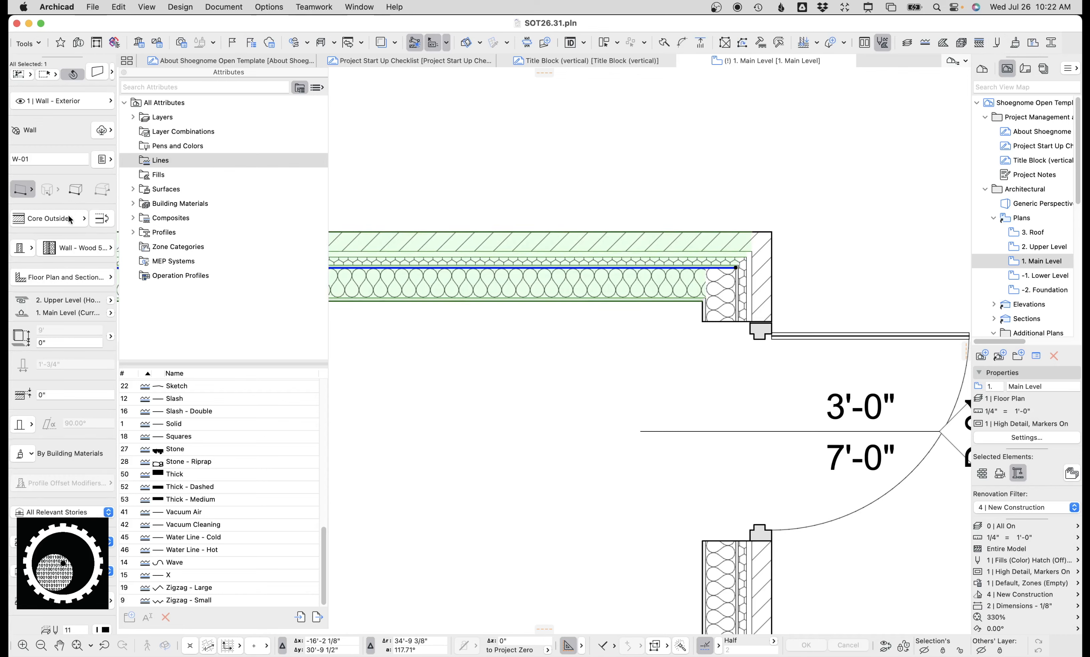
{"action": "left_click", "coordinate": [78, 248]}
{"action": "key", "text": "Escape"}
{"action": "key", "text": "super+shift+c"}
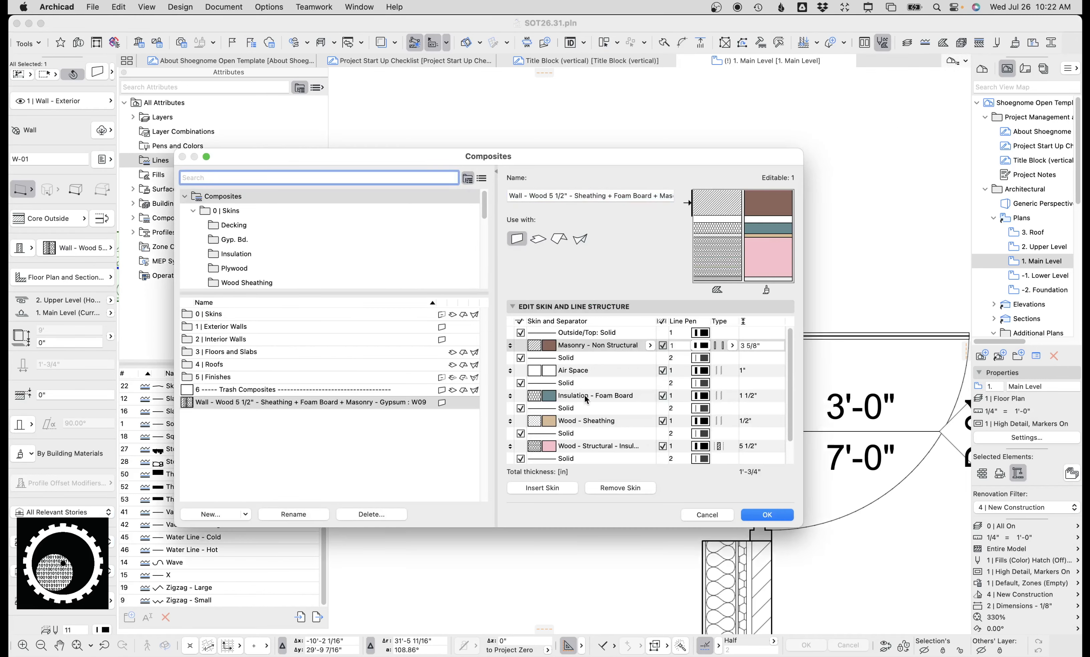
- Replace the Insulation - Foam Board skin of the wall composite with the Insulation - Mineral Wool building material
{"action": "left_click", "coordinate": [587, 396]}
{"action": "left_click", "coordinate": [650, 396]}
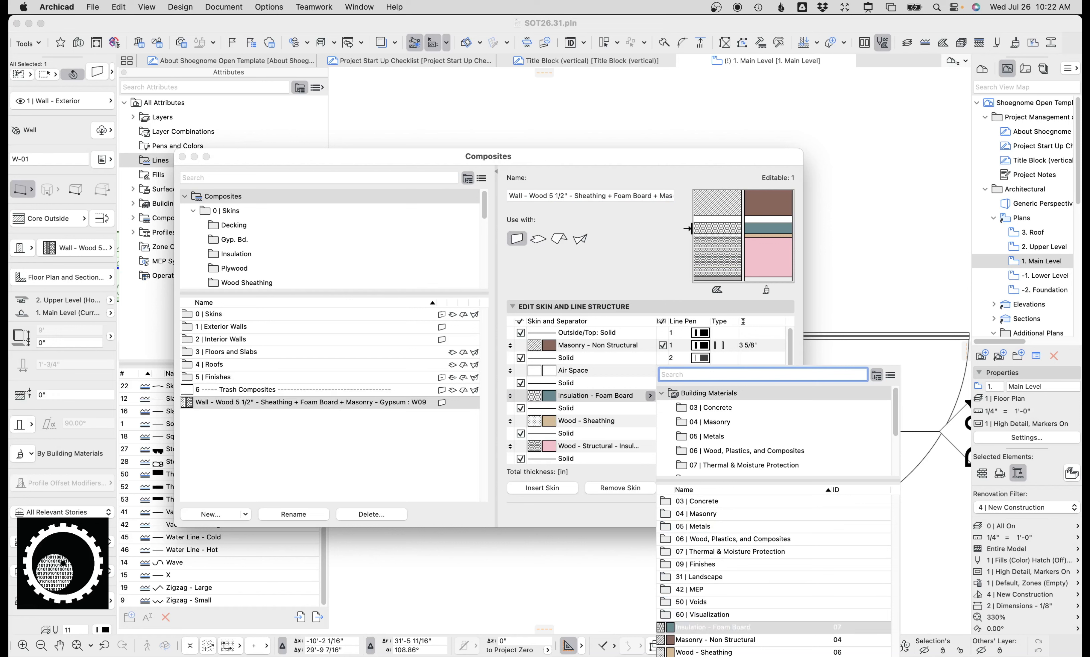
{"action": "left_click", "coordinate": [676, 514]}
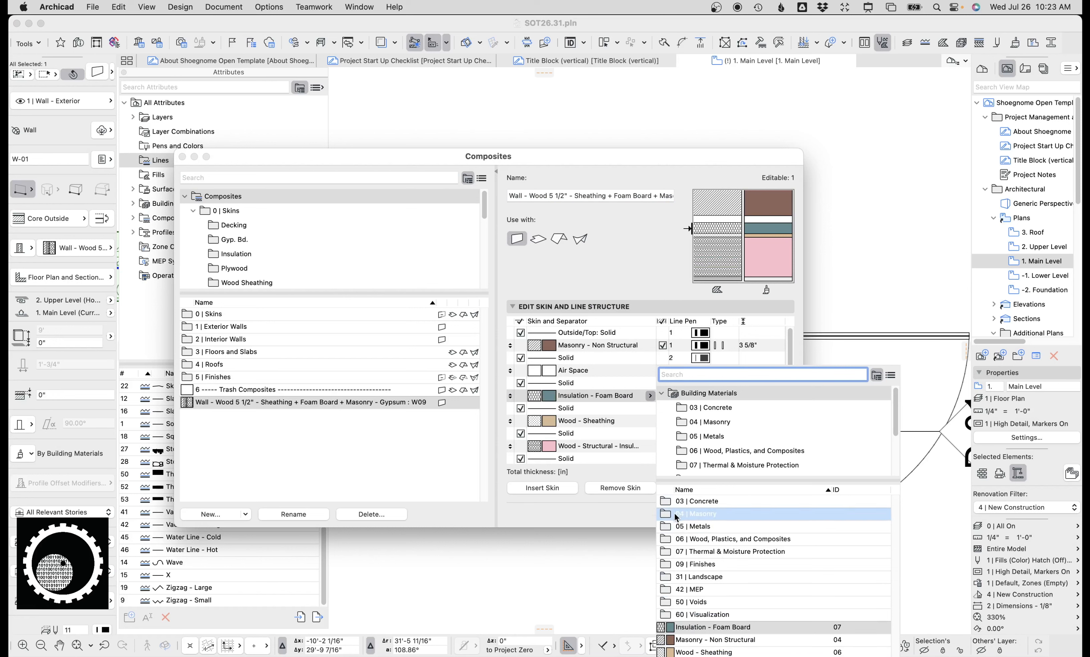
{"action": "left_click", "coordinate": [706, 407]}
{"action": "left_click", "coordinate": [705, 374]}
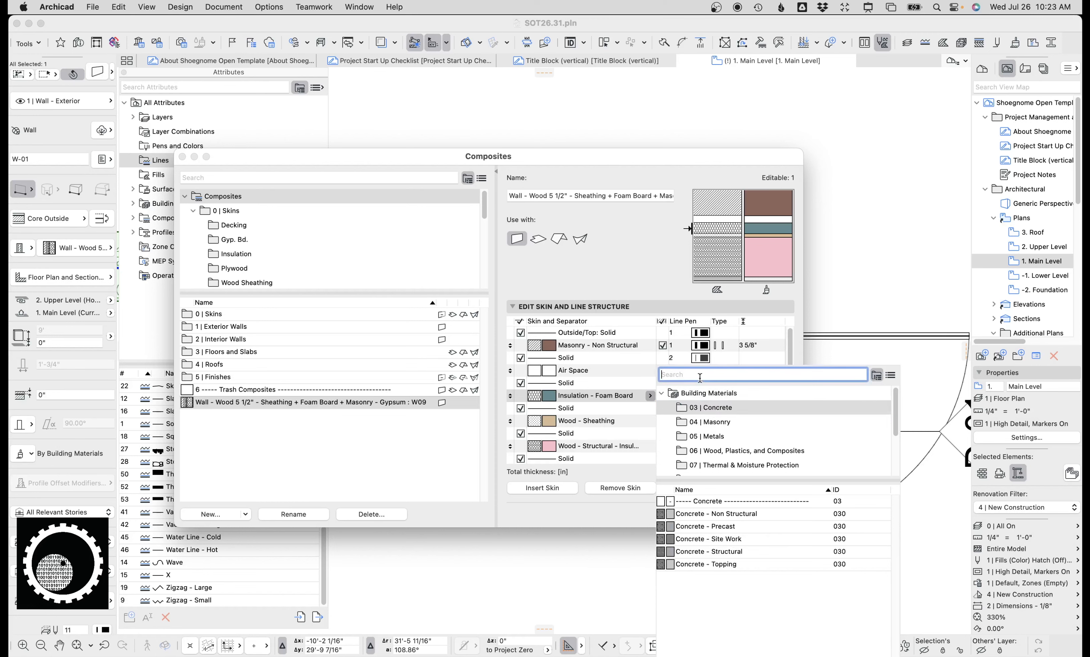
{"action": "type", "text": "insulat"}
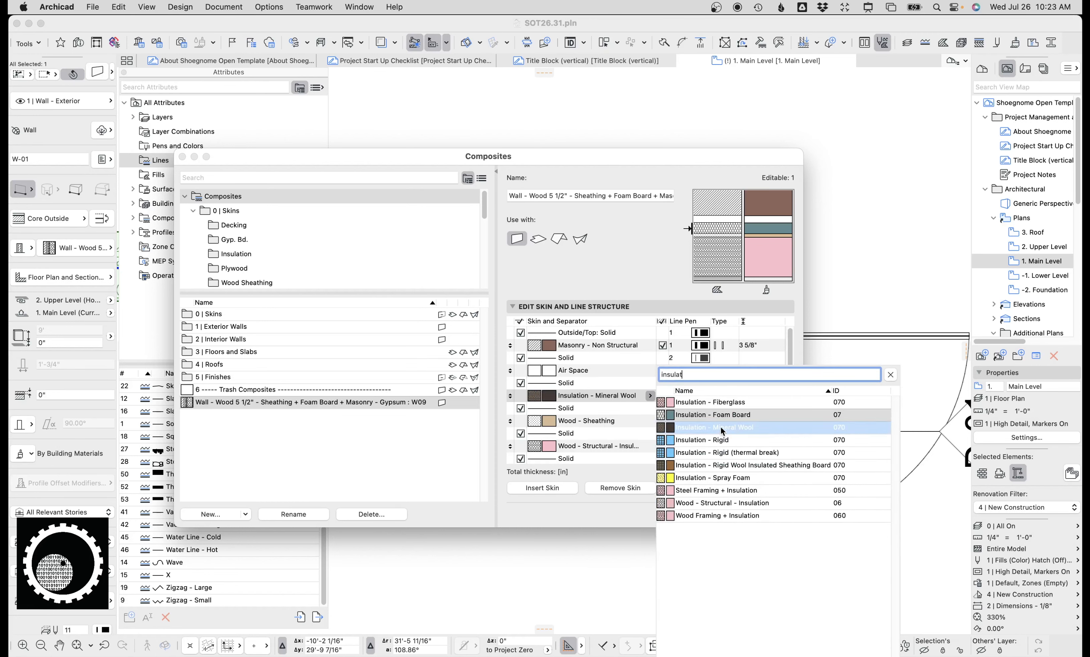
{"action": "left_click", "coordinate": [747, 427]}
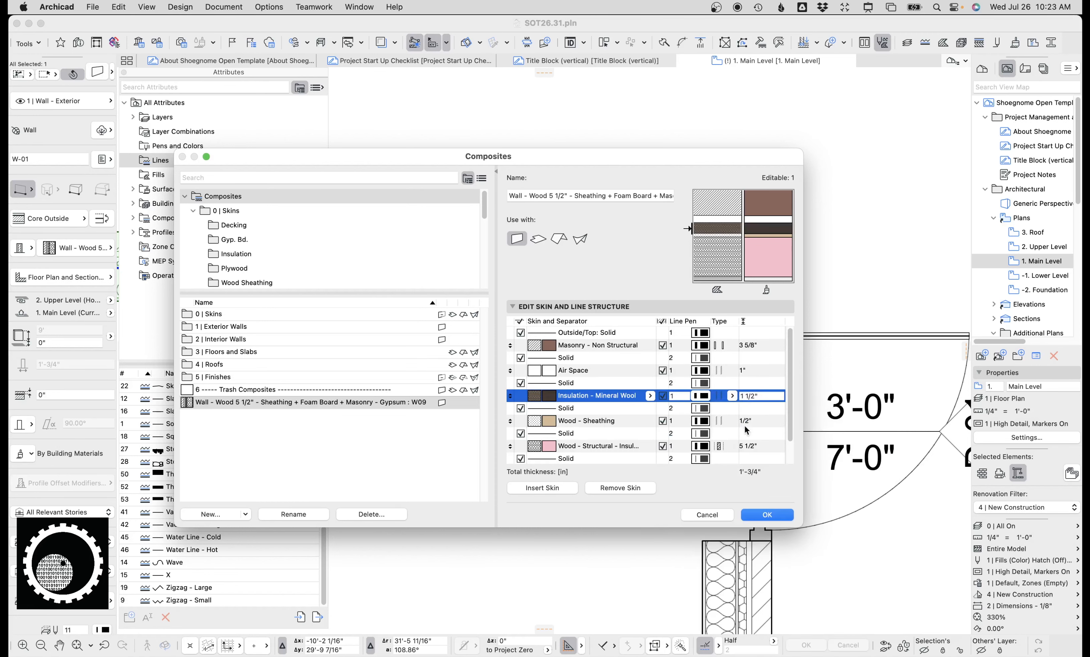
- Apply the wall composite's skin change and check the upper building's wall corner beside the door
{"action": "left_click", "coordinate": [767, 514]}
{"action": "key", "text": "Escape"}
{"action": "scroll", "coordinate": [728, 285], "scroll_direction": "up", "scroll_amount": 3}
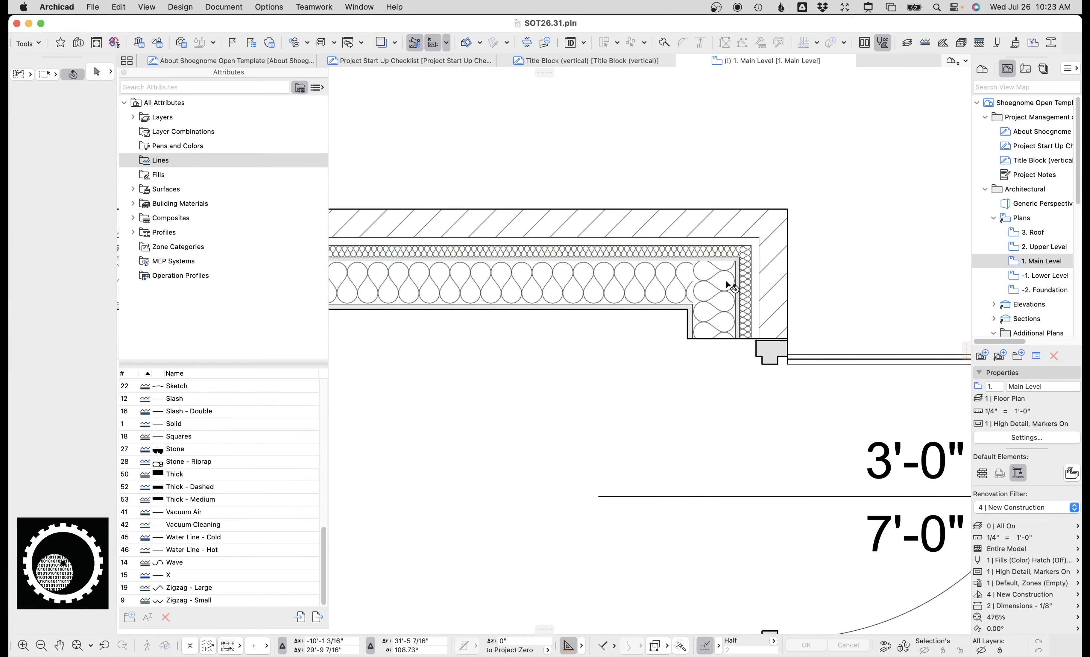
{"action": "scroll", "coordinate": [935, 129], "scroll_direction": "down", "scroll_amount": 2}
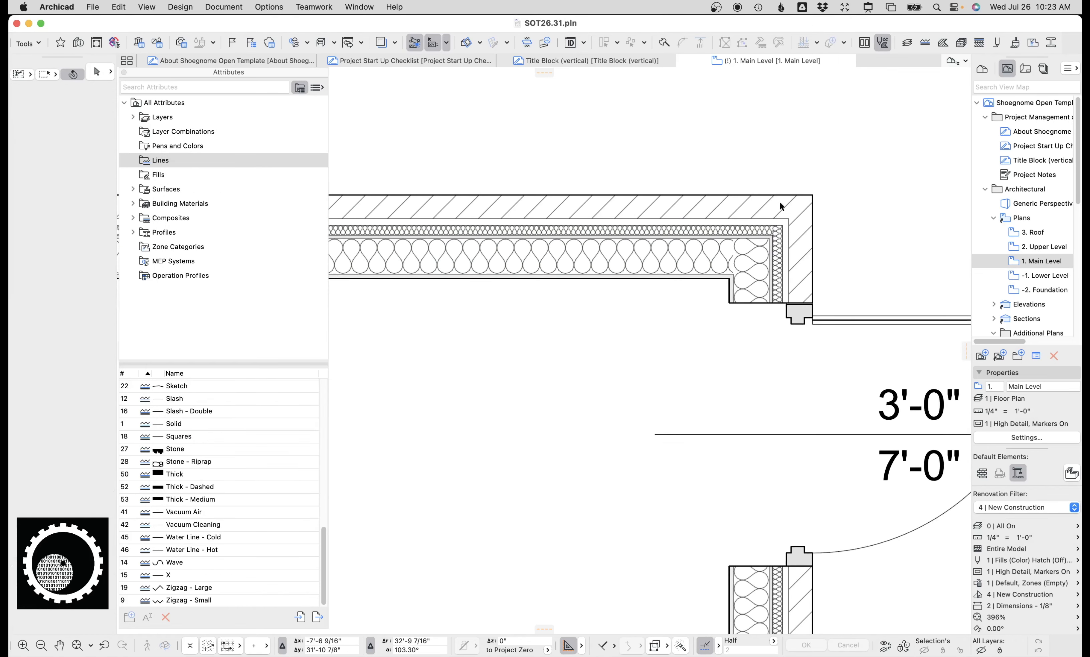
- Delete the Insulation - Foam Board building material and replace it with Insulation - Mineral Wool
{"action": "left_click", "coordinate": [963, 43]}
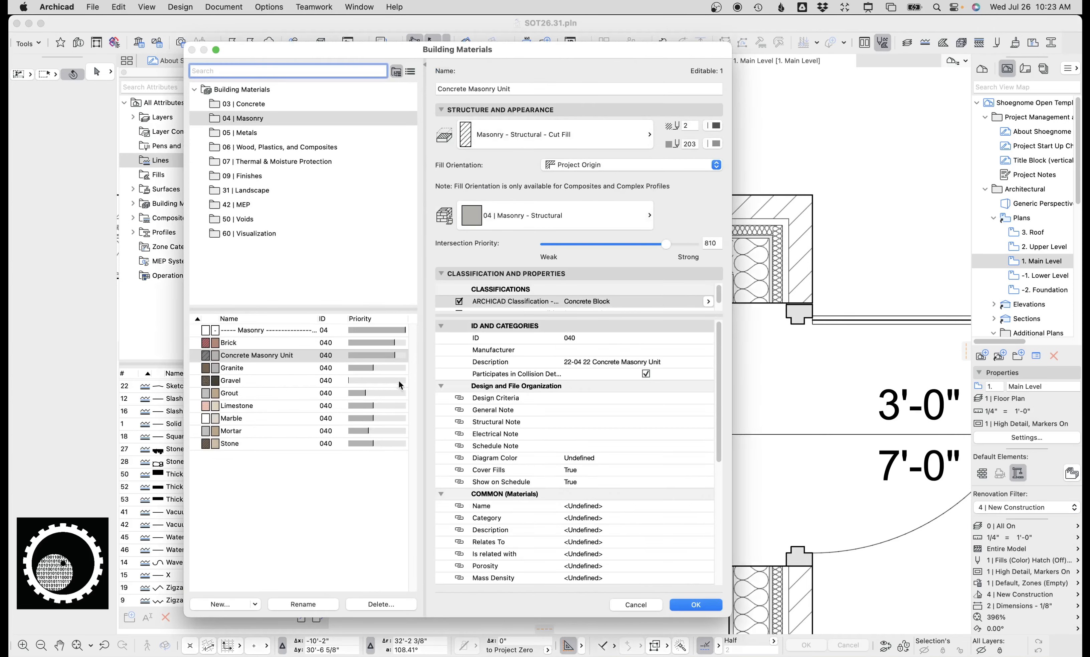
{"action": "left_click", "coordinate": [255, 89]}
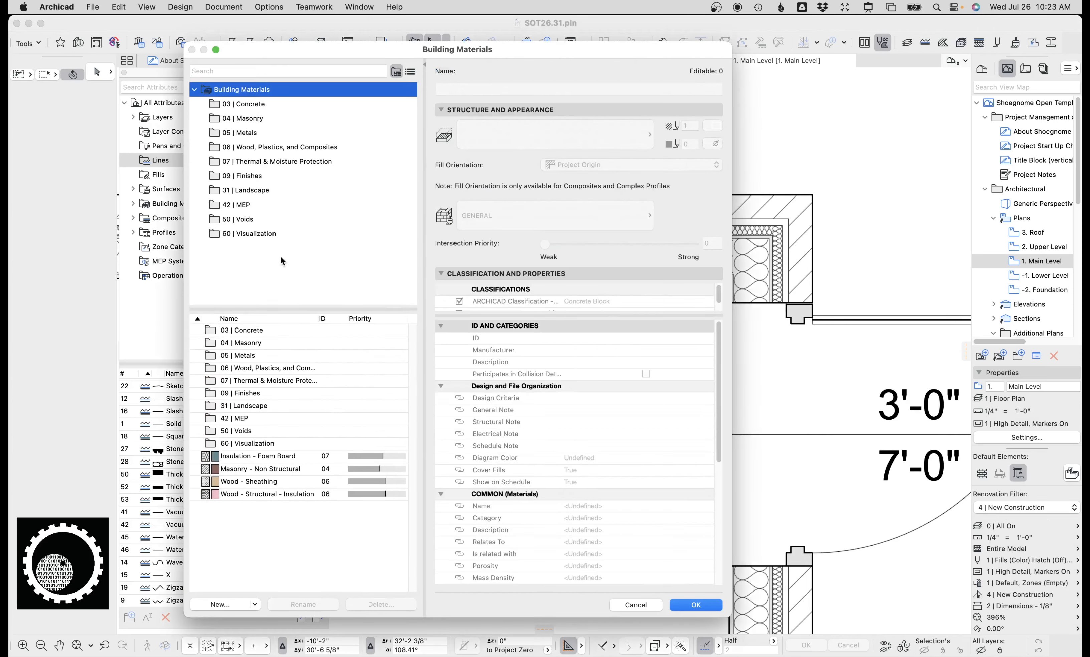
{"action": "left_click", "coordinate": [296, 456]}
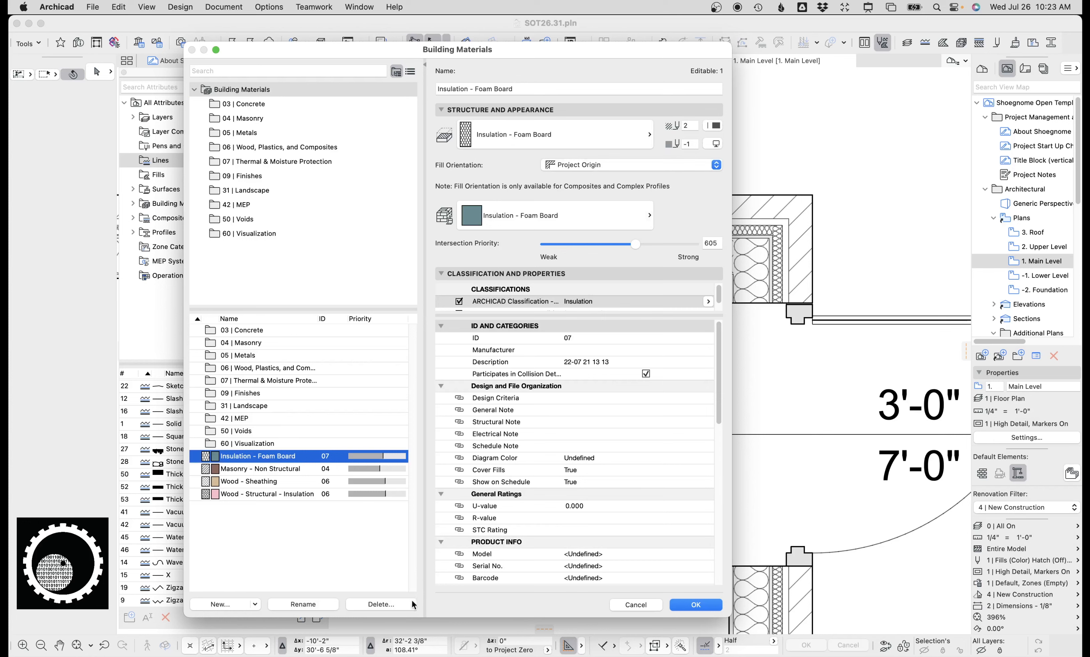
{"action": "left_click", "coordinate": [390, 605]}
{"action": "left_click", "coordinate": [535, 266]}
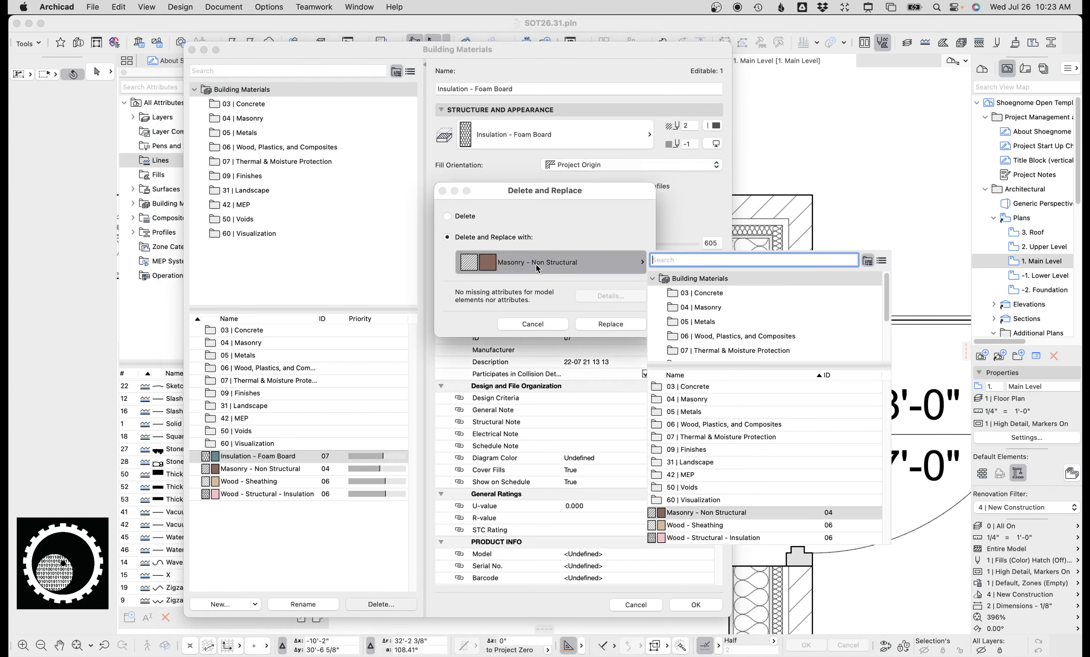
{"action": "type", "text": "insu"}
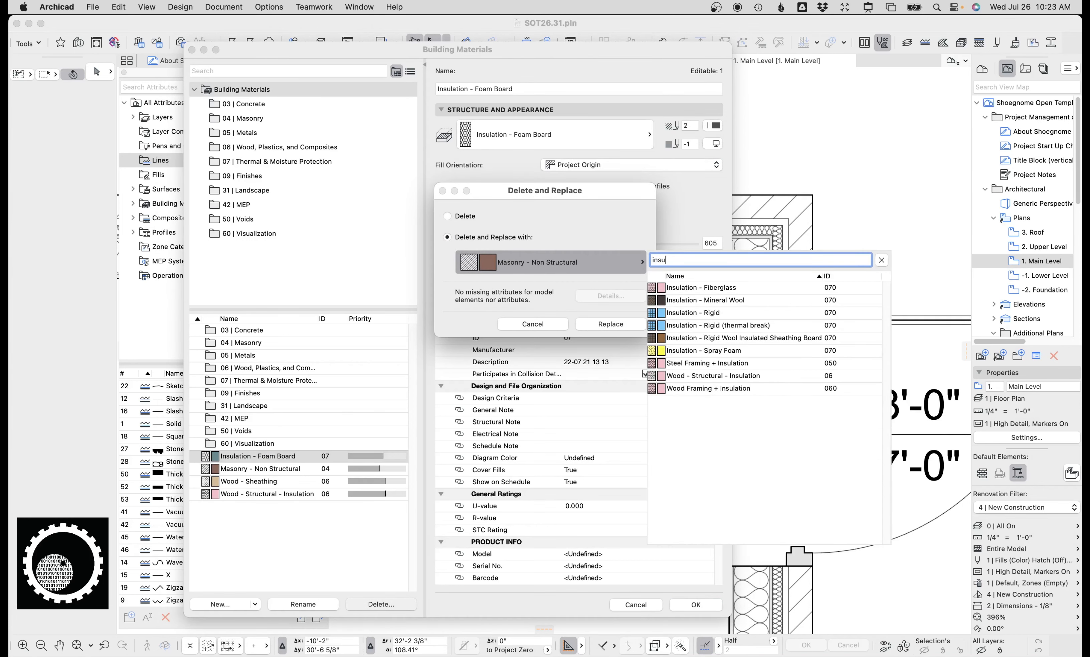
{"action": "left_click", "coordinate": [668, 300]}
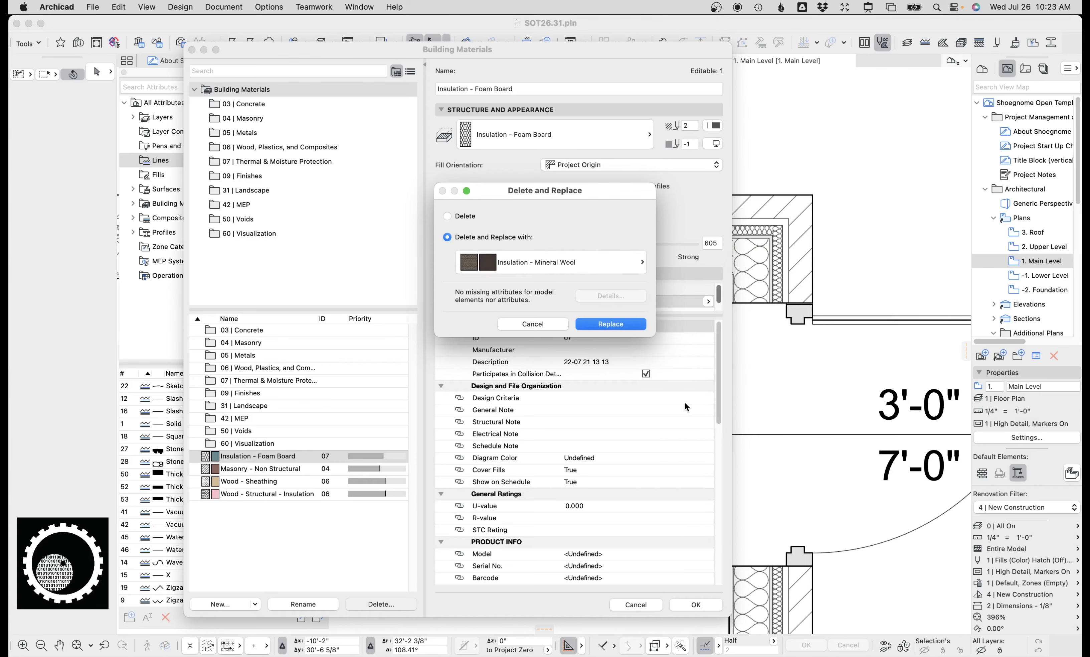
{"action": "left_click", "coordinate": [631, 328]}
{"action": "left_click", "coordinate": [708, 605]}
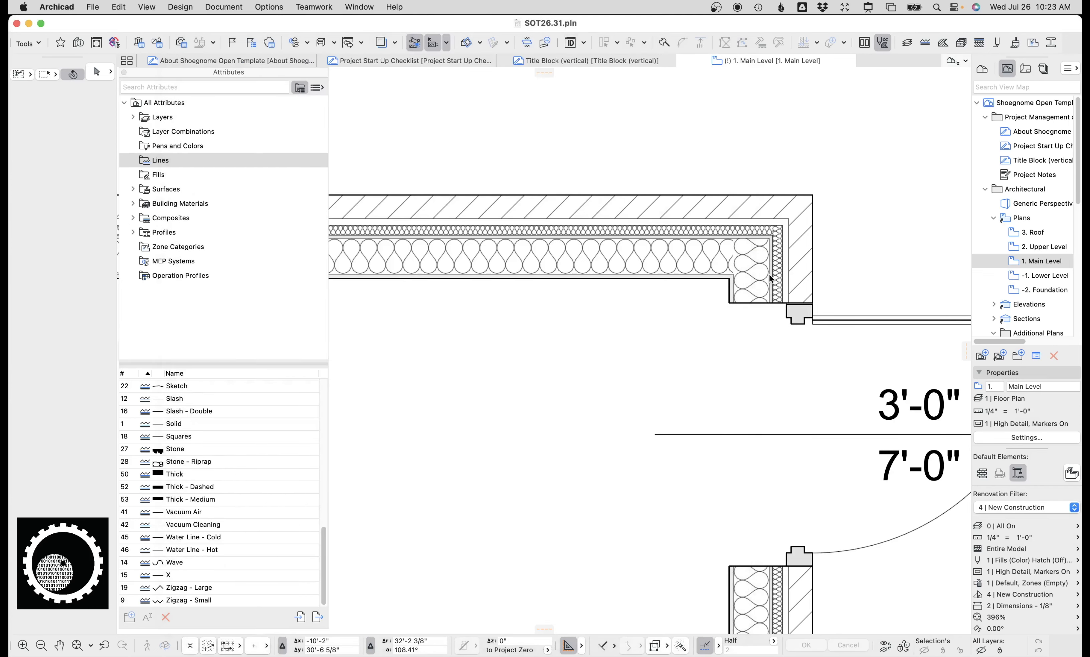
- Inspect the skins in the composite of the upper building's upper wall
{"action": "scroll", "coordinate": [883, 182], "scroll_direction": "up", "scroll_amount": 5}
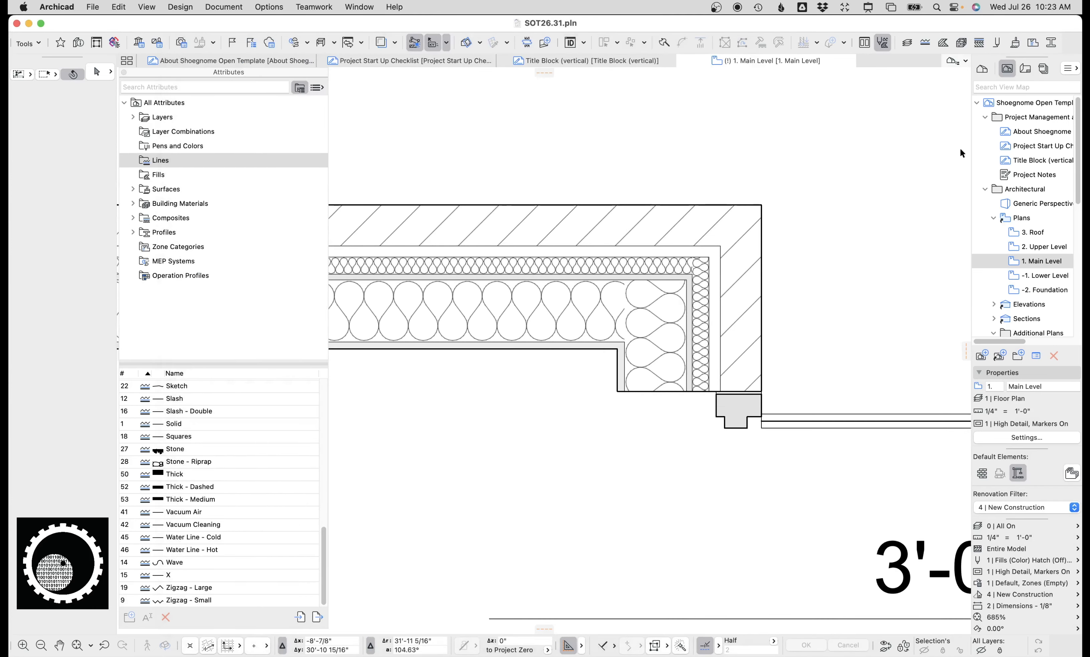
{"action": "left_click", "coordinate": [572, 264]}
{"action": "key", "text": "super+shift+e"}
{"action": "scroll", "coordinate": [614, 389], "scroll_direction": "down", "scroll_amount": 2}
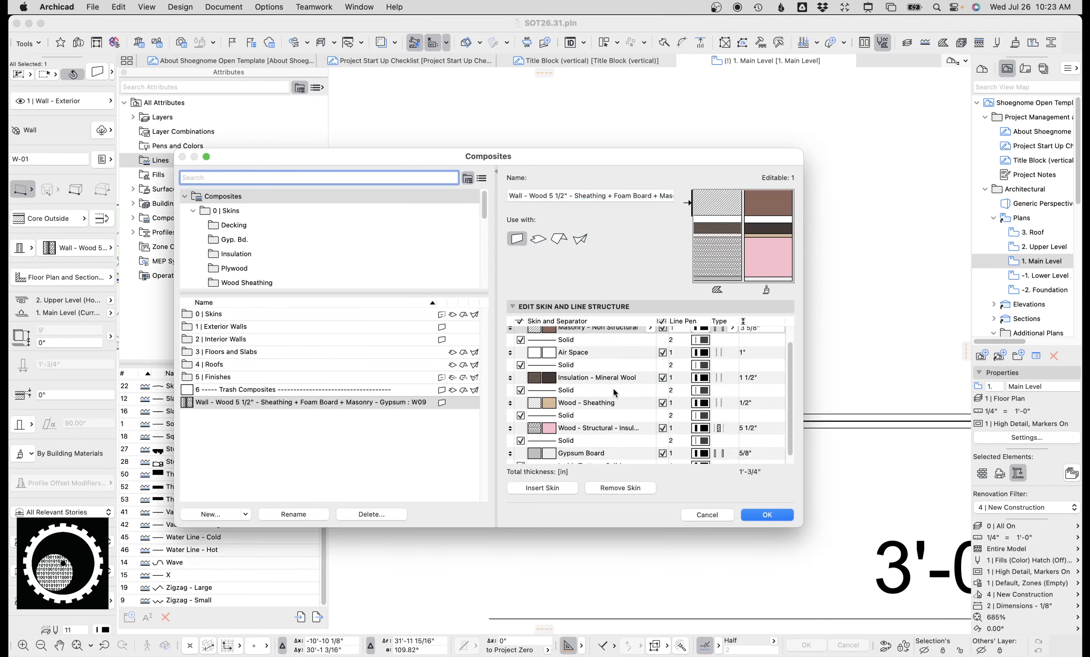
- Set Override Cut Fill Pens to None for the upper building's upper wall
{"action": "scroll", "coordinate": [613, 390], "scroll_direction": "down", "scroll_amount": 1}
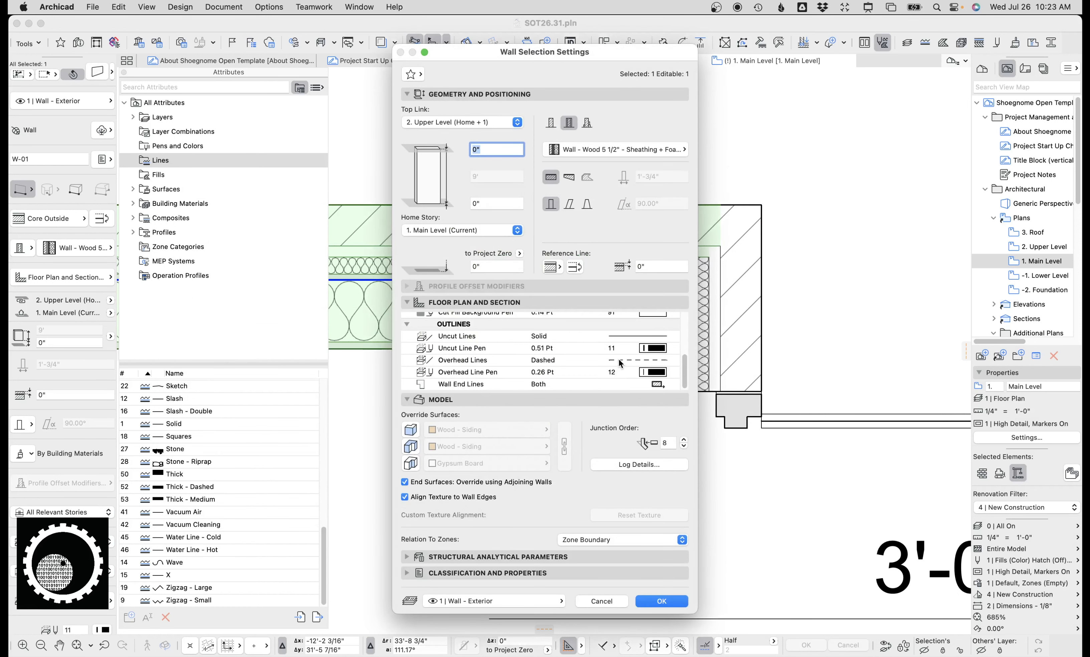
{"action": "scroll", "coordinate": [621, 363], "scroll_direction": "up", "scroll_amount": 3}
{"action": "left_click", "coordinate": [673, 361]}
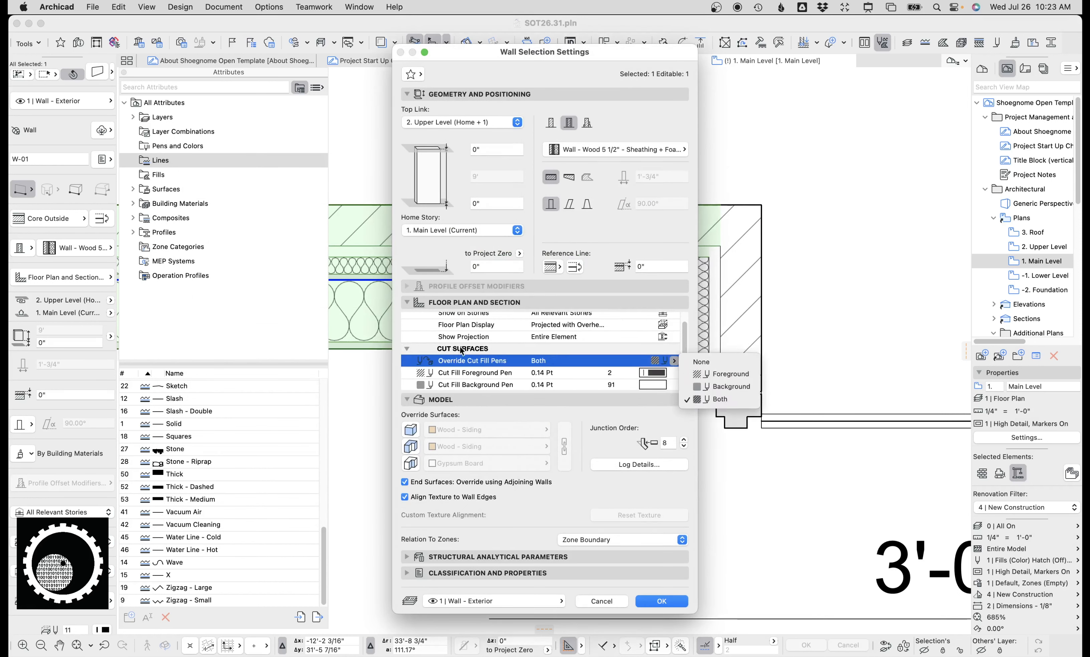
{"action": "left_click", "coordinate": [700, 362]}
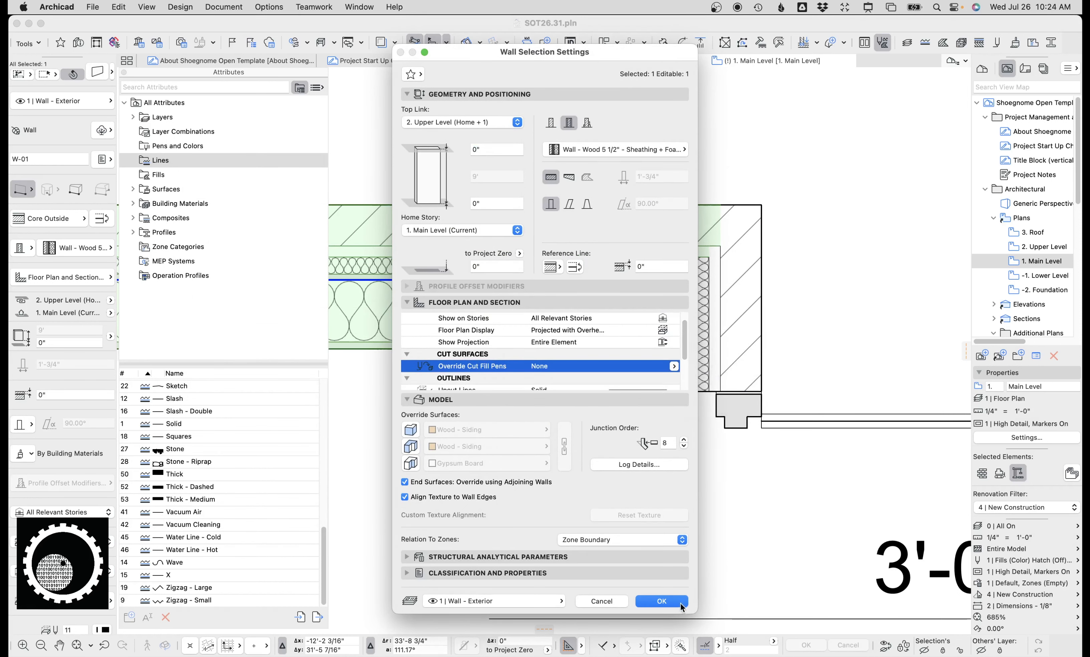
{"action": "left_click", "coordinate": [662, 602]}
{"action": "left_click", "coordinate": [545, 379]}
{"action": "middle_click_drag", "start_coordinate": [570, 379], "coordinate": [790, 380]}
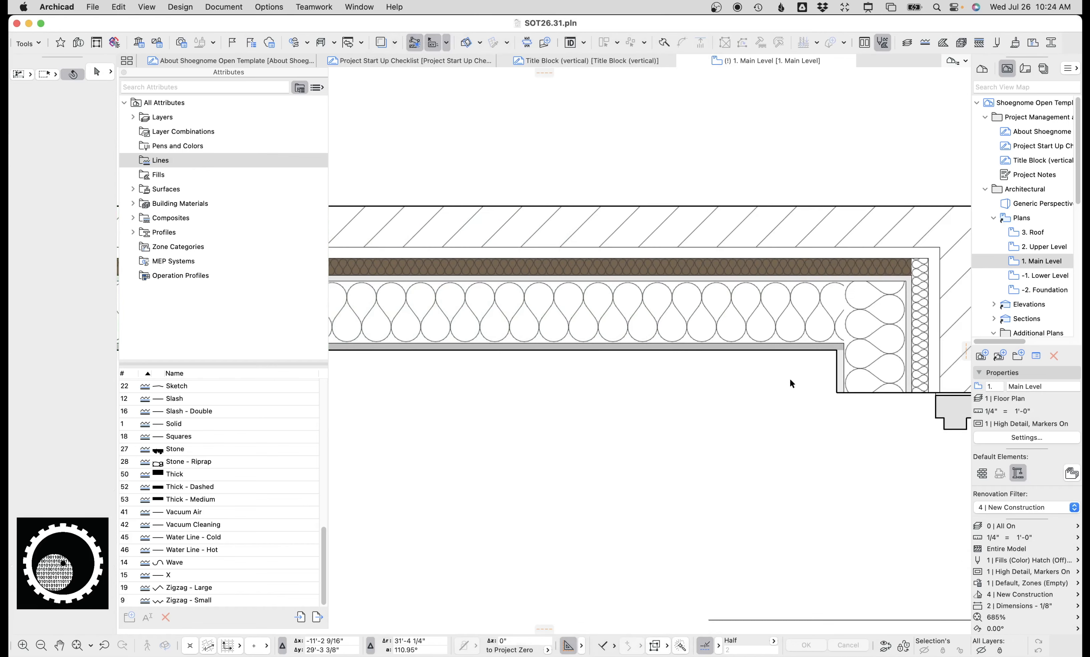
- Examine the cut surface and outline settings of the upper building's wall that holds the door
{"action": "middle_click_drag", "start_coordinate": [832, 298], "coordinate": [694, 299]}
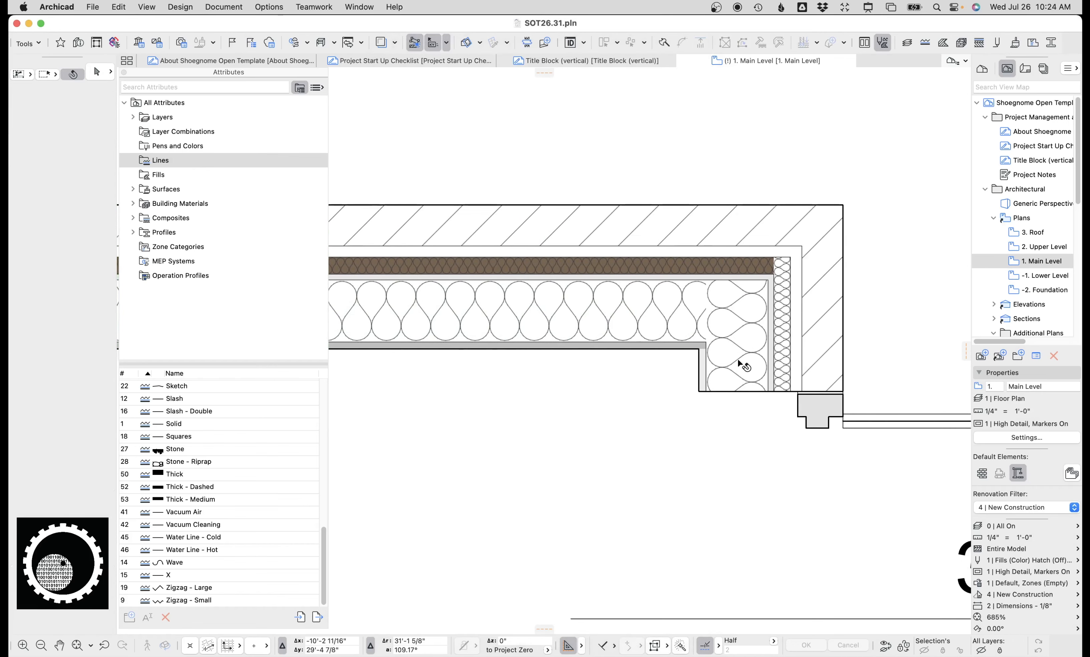
{"action": "scroll", "coordinate": [739, 359], "scroll_direction": "down", "scroll_amount": 2}
{"action": "middle_click_drag", "start_coordinate": [738, 360], "coordinate": [647, 204]}
{"action": "scroll", "coordinate": [647, 204], "scroll_direction": "down", "scroll_amount": 1}
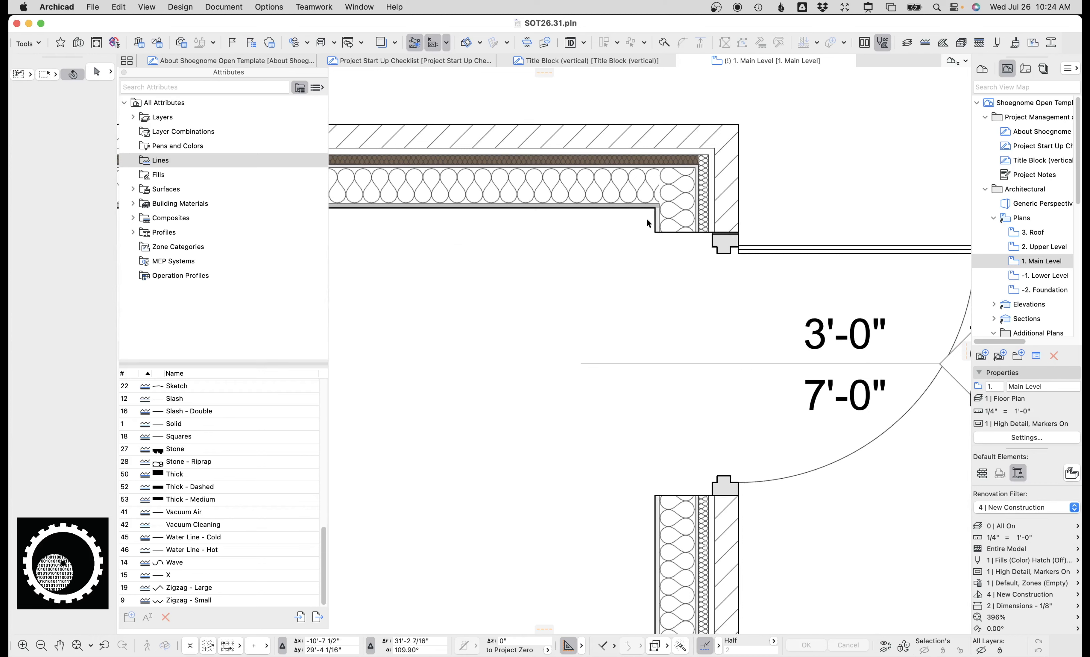
{"action": "left_click", "coordinate": [691, 195]}
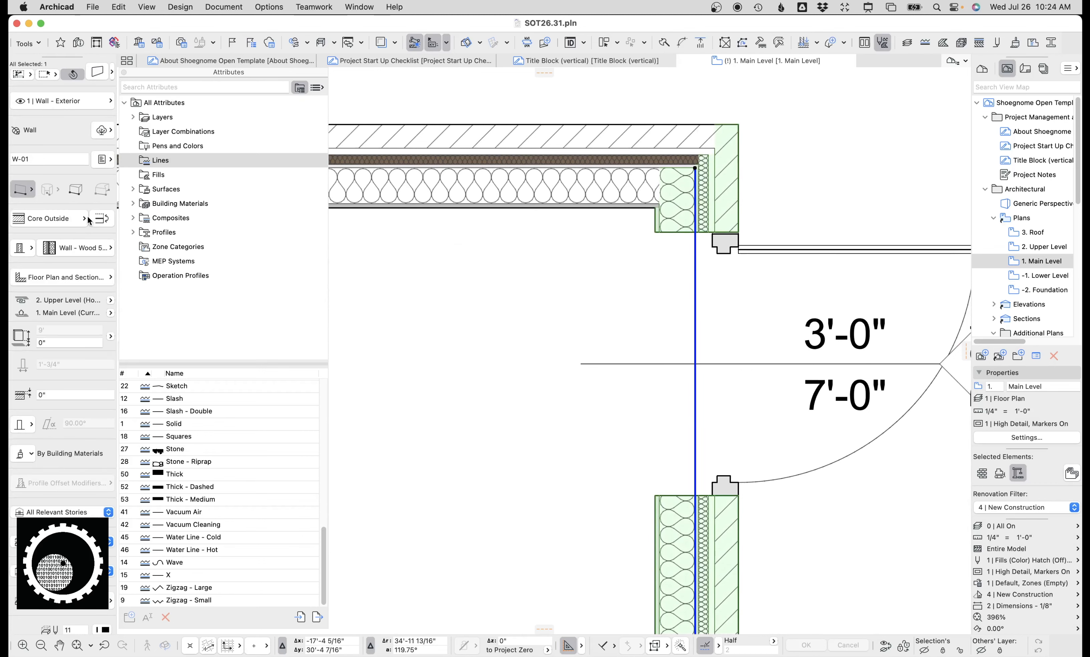
{"action": "left_click", "coordinate": [97, 72]}
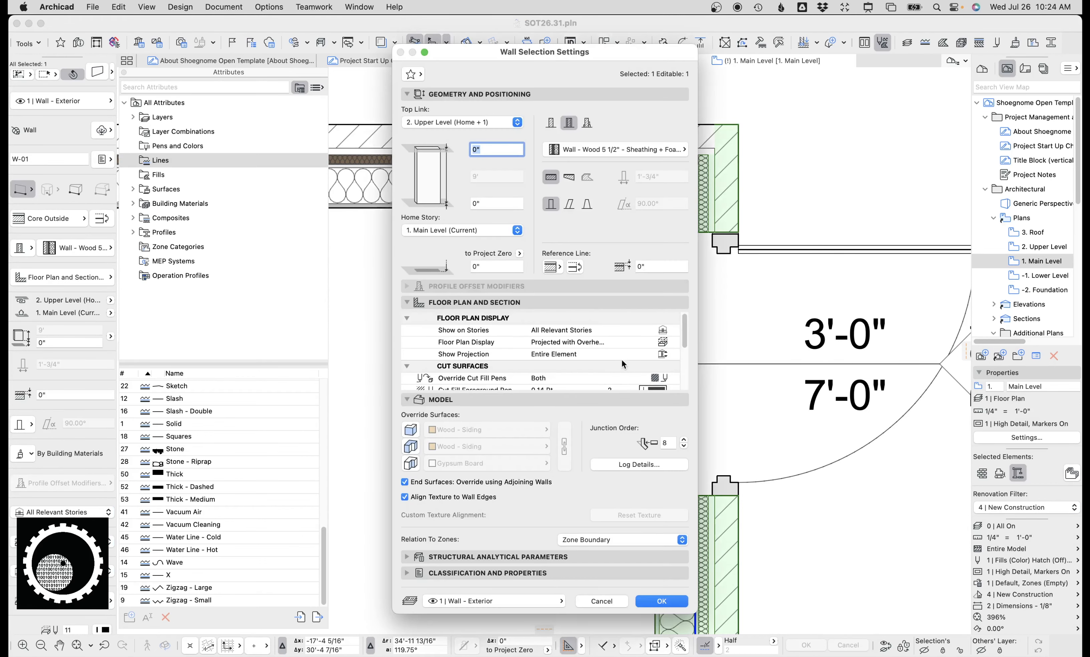
{"action": "scroll", "coordinate": [630, 362], "scroll_direction": "down", "scroll_amount": 2}
{"action": "scroll", "coordinate": [632, 365], "scroll_direction": "down", "scroll_amount": 1}
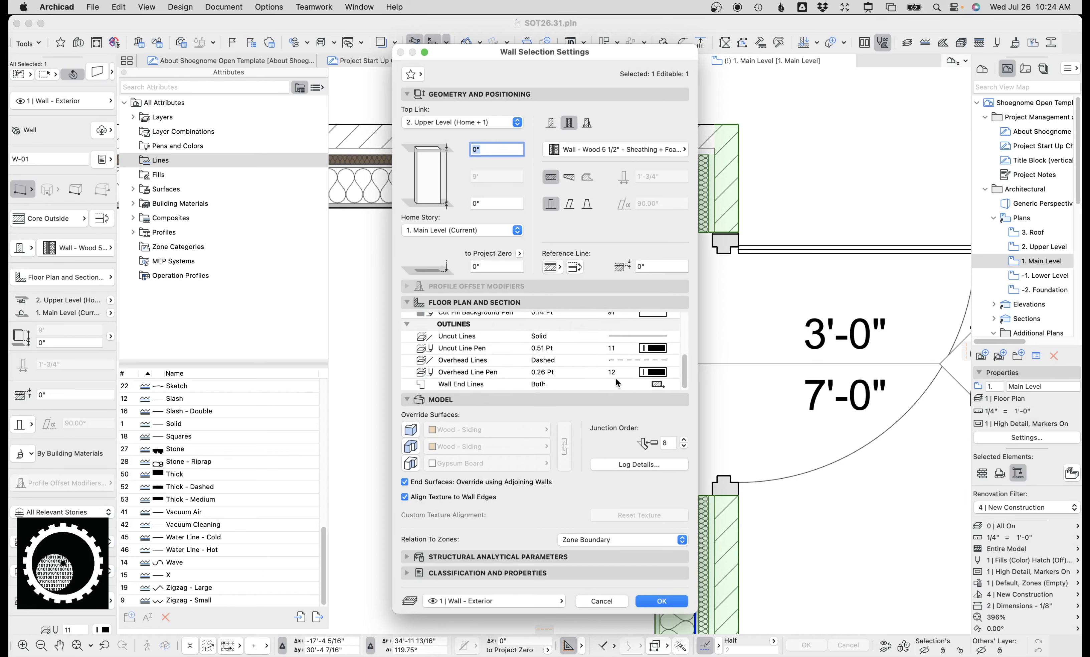
{"action": "scroll", "coordinate": [488, 362], "scroll_direction": "up", "scroll_amount": 4}
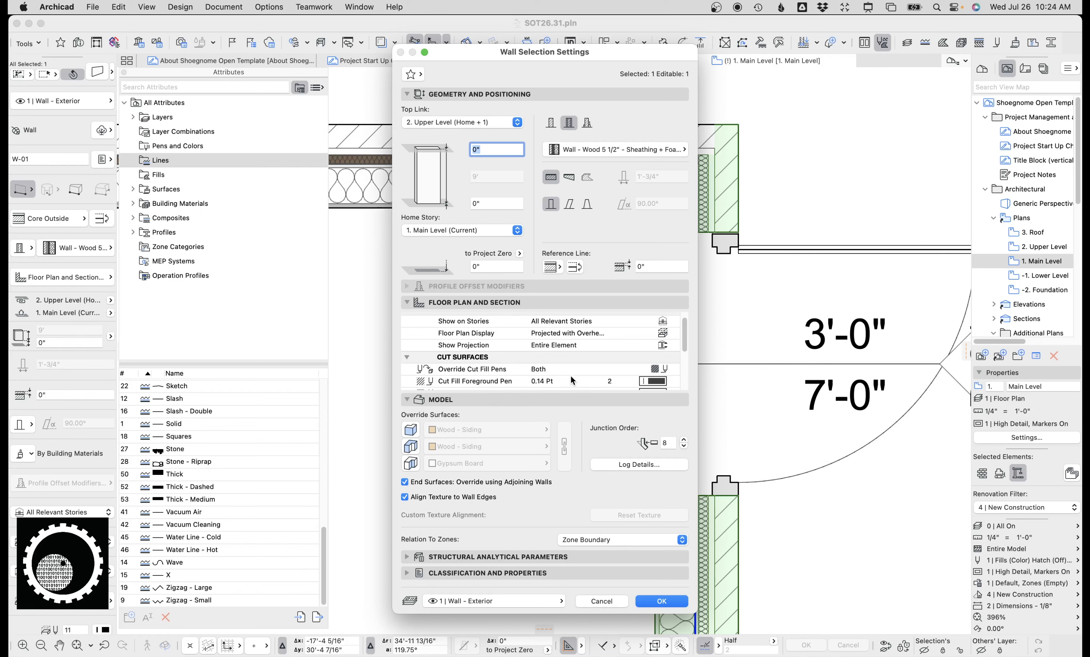
{"action": "scroll", "coordinate": [571, 374], "scroll_direction": "down", "scroll_amount": 5}
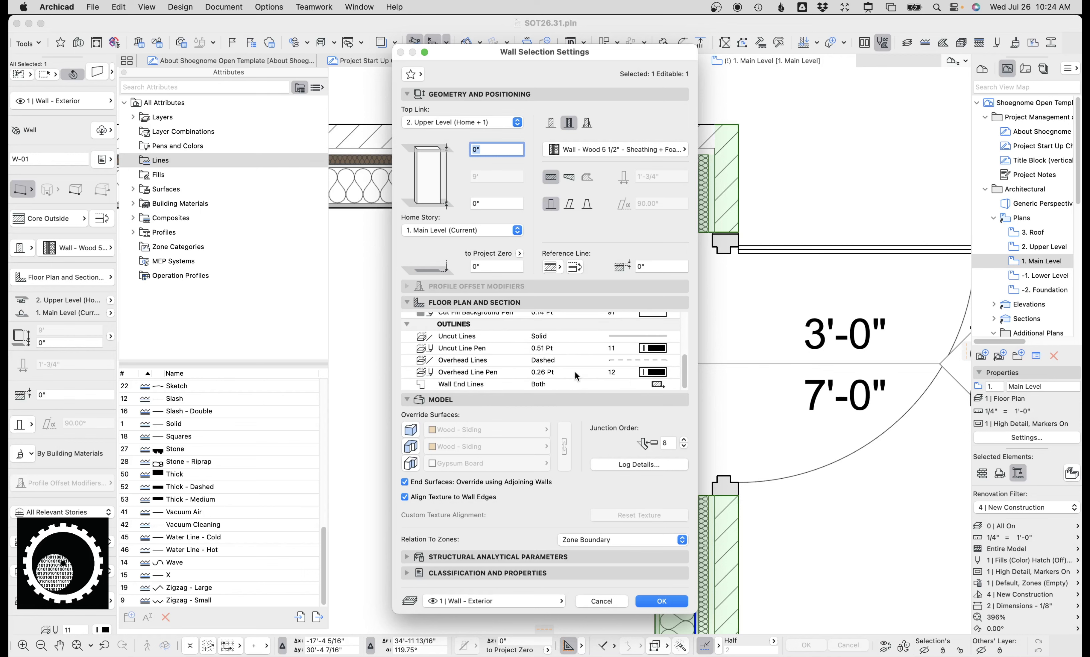
{"action": "key", "text": "Escape"}
{"action": "key", "text": "Escape"}
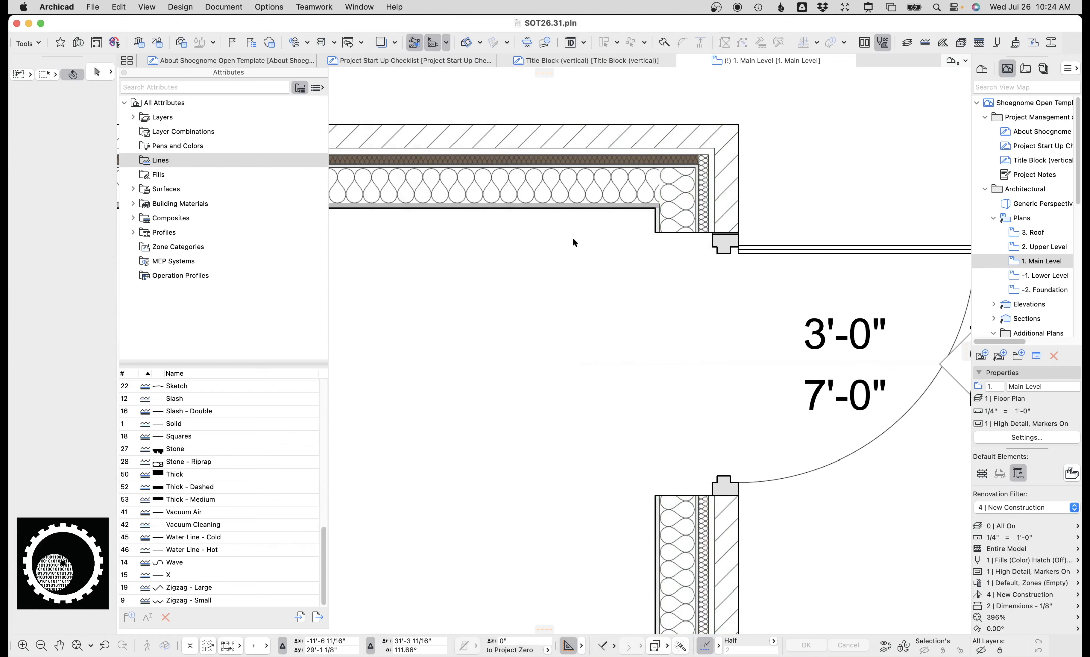
- Compare the whole upper and lower buildings on the Main Level plan
{"action": "scroll", "coordinate": [561, 258], "scroll_direction": "down", "scroll_amount": 10}
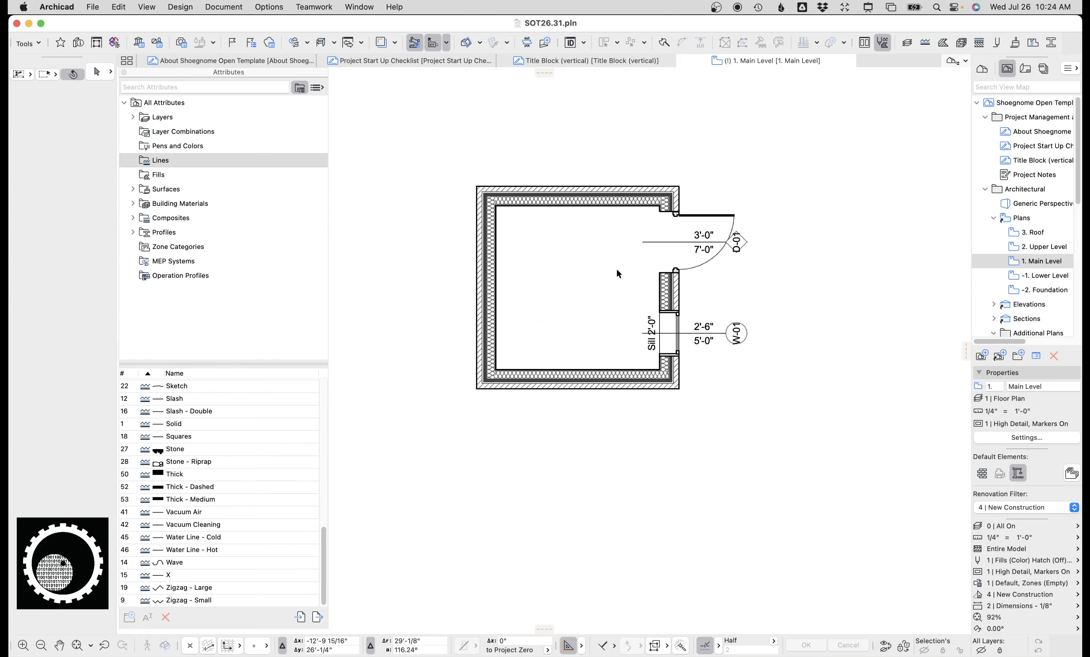
{"action": "scroll", "coordinate": [617, 268], "scroll_direction": "down", "scroll_amount": 5}
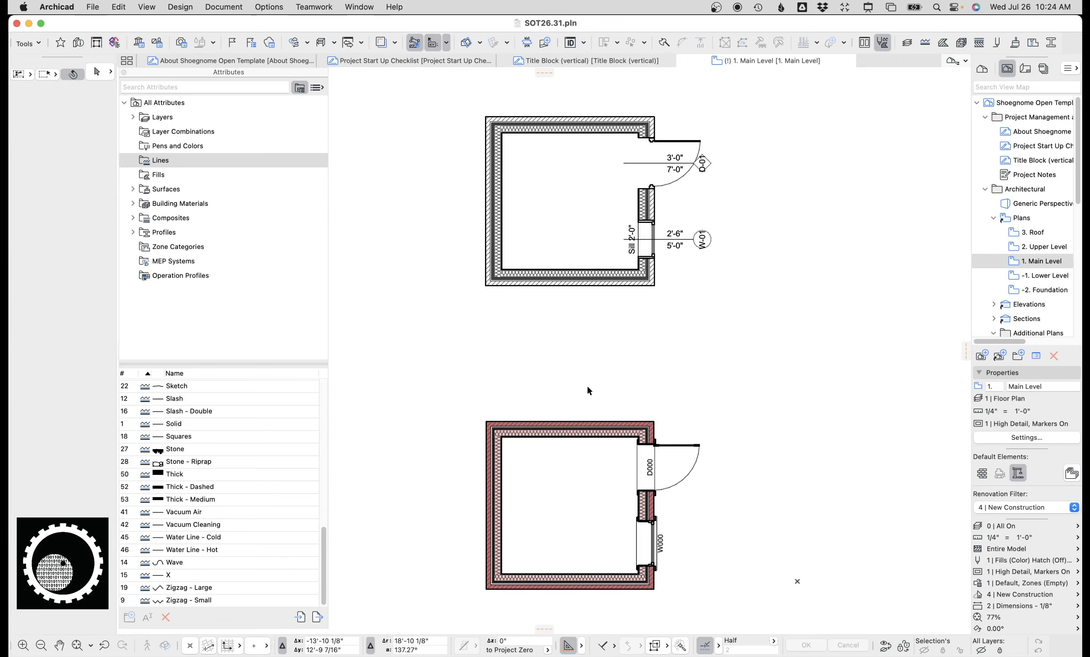
{"action": "left_click", "coordinate": [717, 7]}
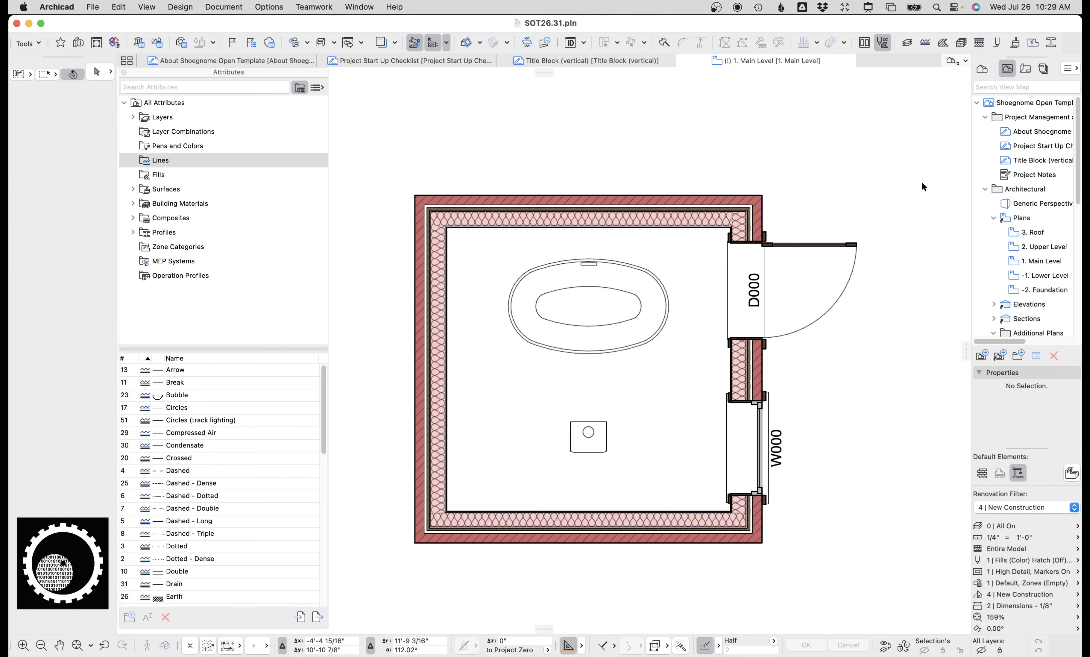
- Review the object settings of the wall mounted water heater below the freestanding tub
{"action": "left_click", "coordinate": [590, 444]}
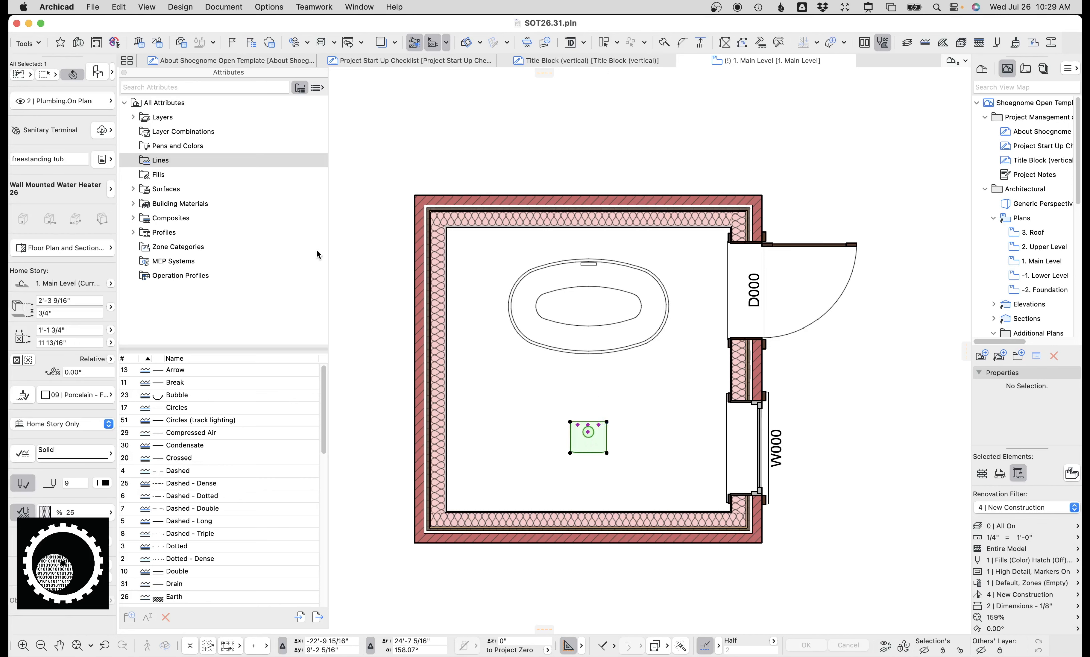
{"action": "left_click", "coordinate": [97, 71]}
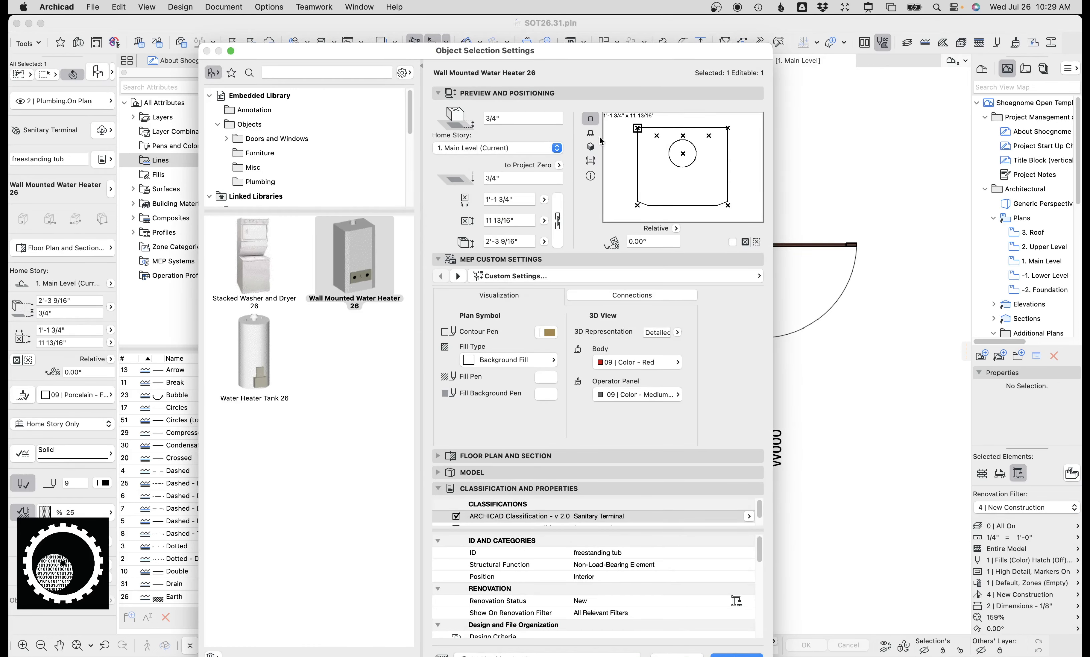
{"action": "left_click", "coordinate": [596, 144]}
{"action": "key", "text": "Return"}
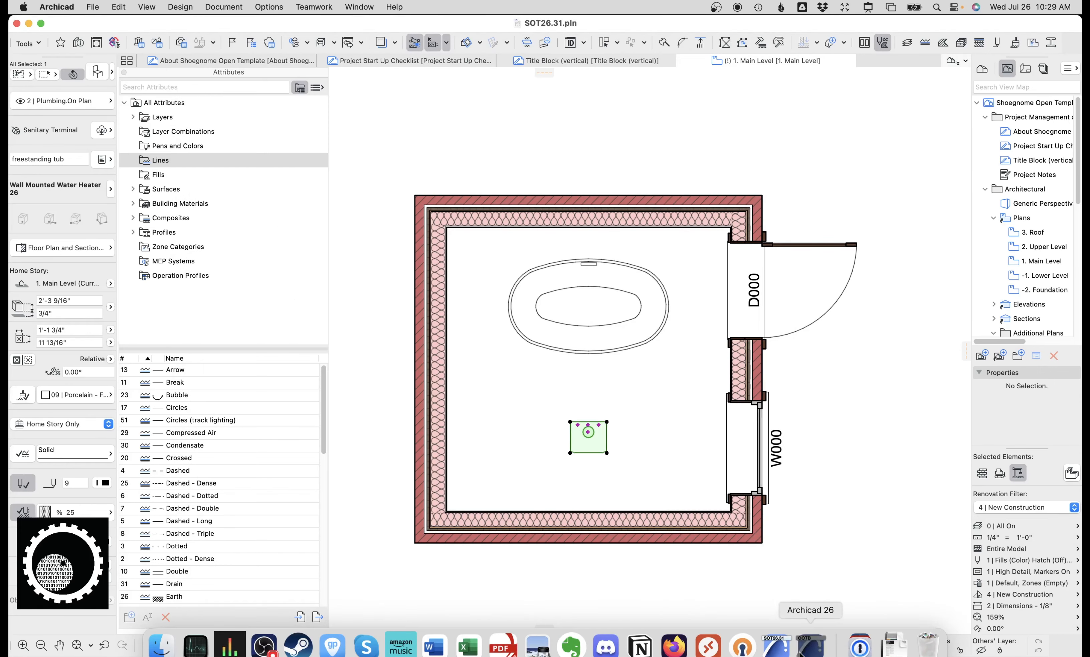
- Switch to OOTB.pln and review its project libraries and embedded library in the Library Manager
{"action": "left_click", "coordinate": [795, 651]}
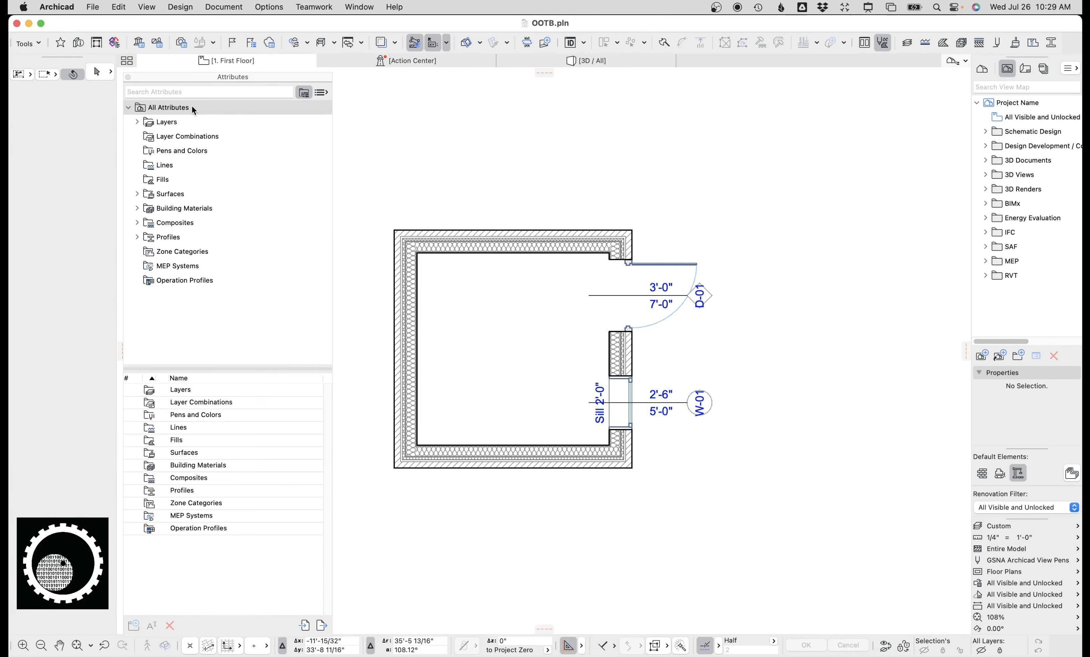
{"action": "left_click", "coordinate": [141, 44]}
{"action": "key", "text": "Escape"}
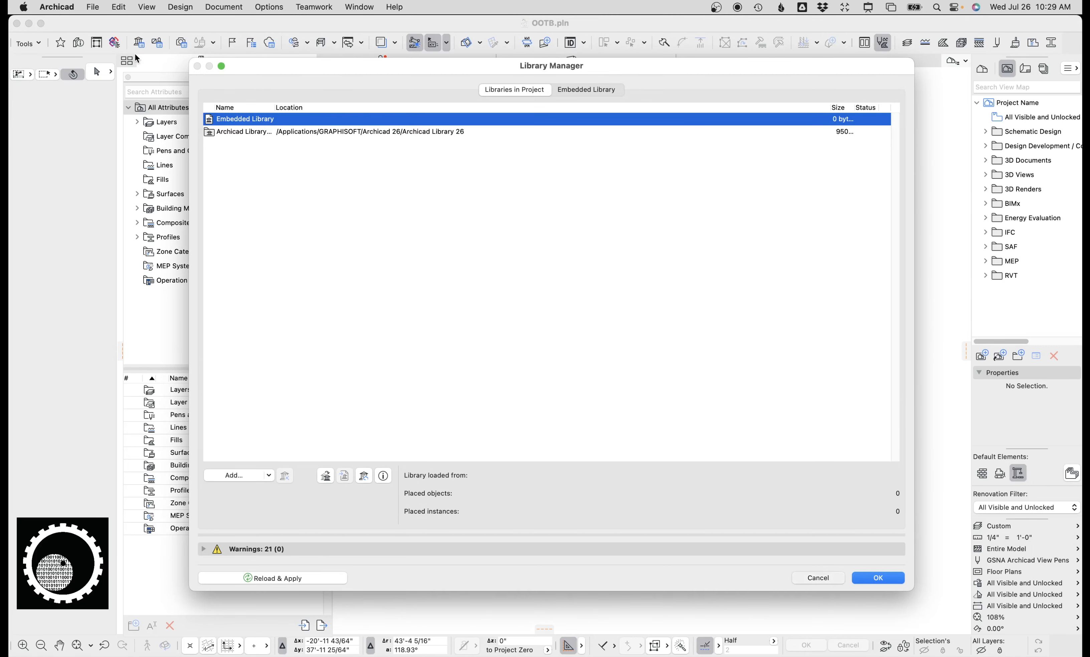
{"action": "left_click", "coordinate": [93, 6]}
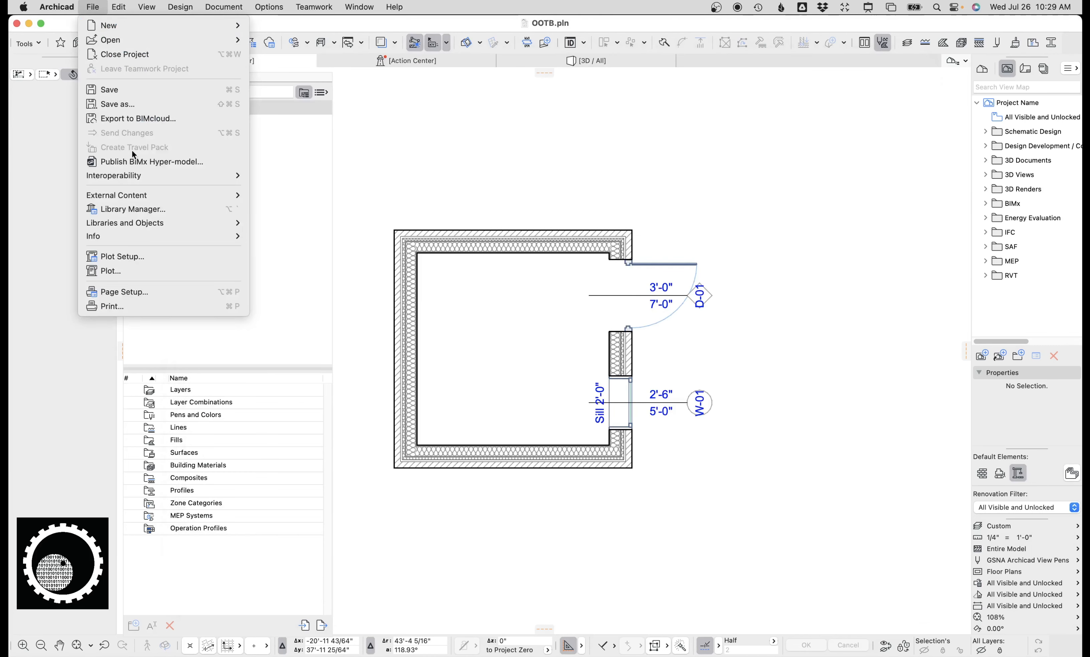
{"action": "left_click", "coordinate": [157, 211]}
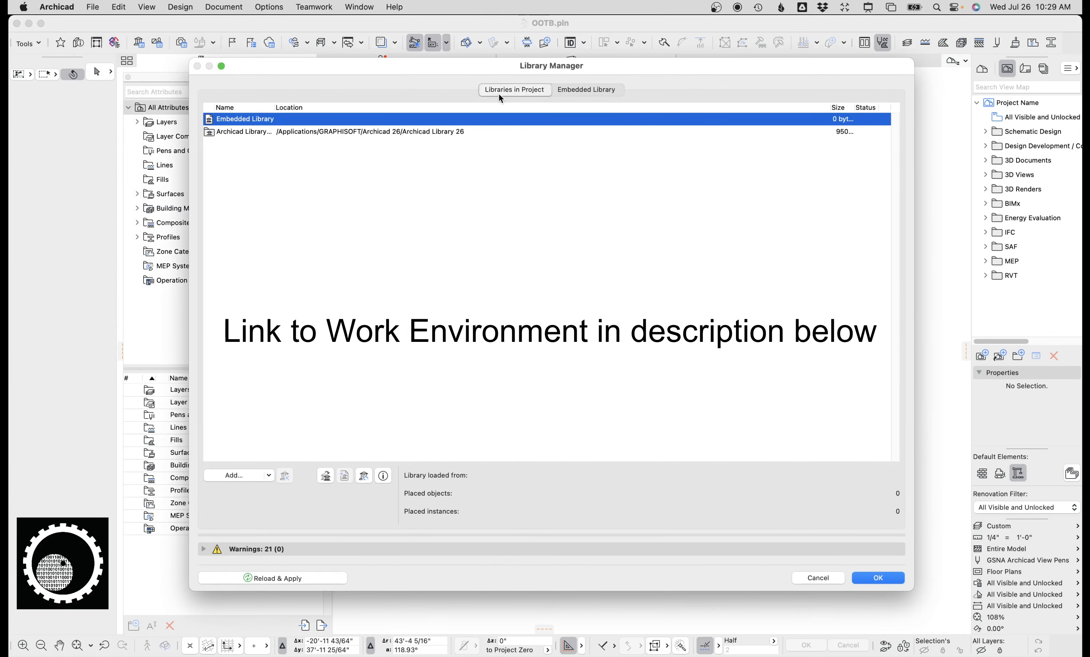
{"action": "left_click", "coordinate": [591, 90]}
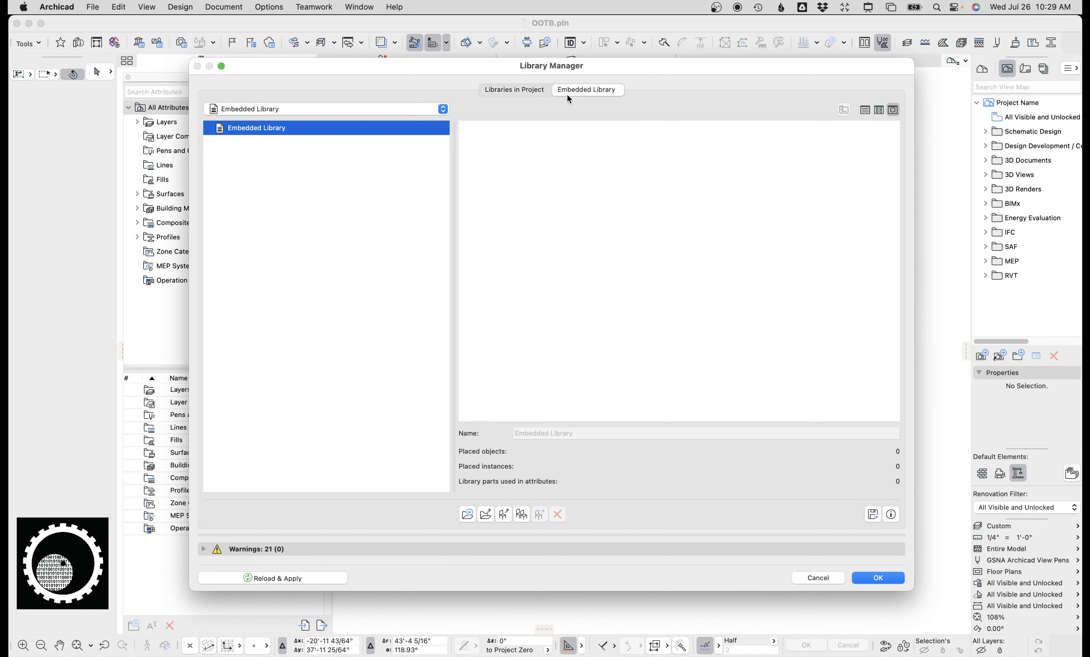
{"action": "left_click", "coordinate": [529, 89]}
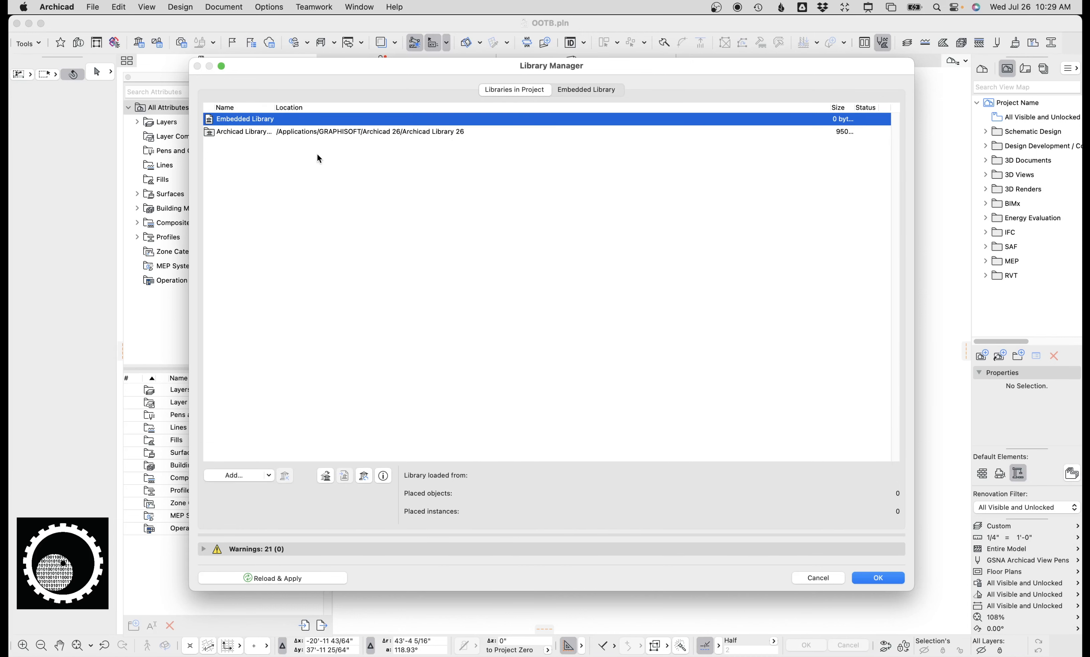
- Examine the missing library parts from Favorites in the Library Manager warnings, then close the manager
{"action": "left_click", "coordinate": [204, 549]}
{"action": "left_click", "coordinate": [202, 378]}
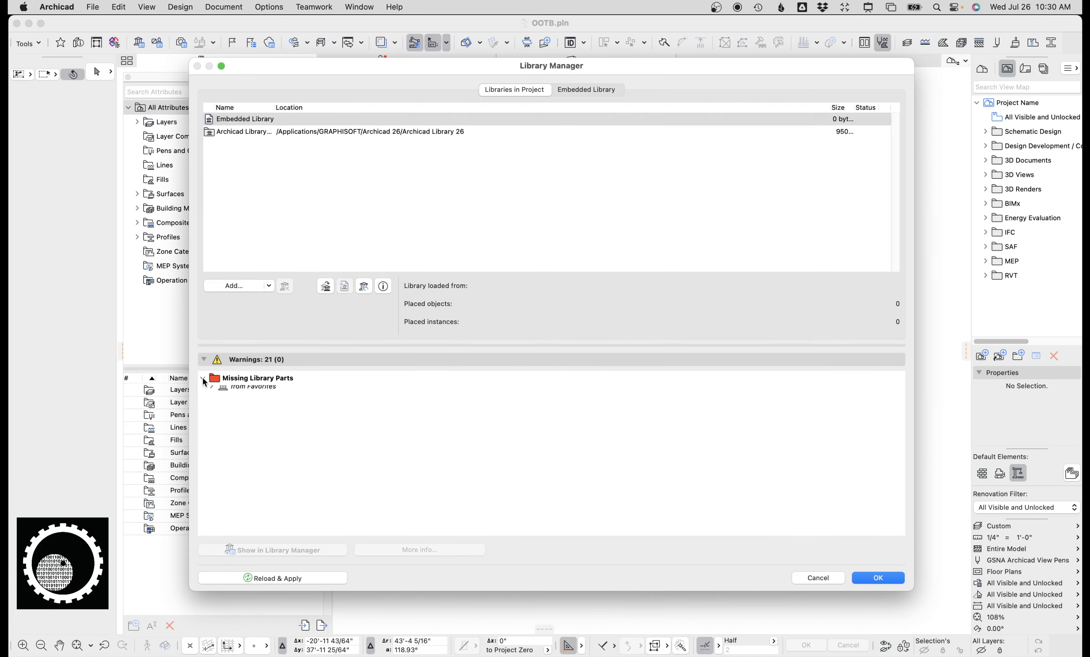
{"action": "left_click", "coordinate": [213, 394]}
{"action": "left_click", "coordinate": [212, 393]}
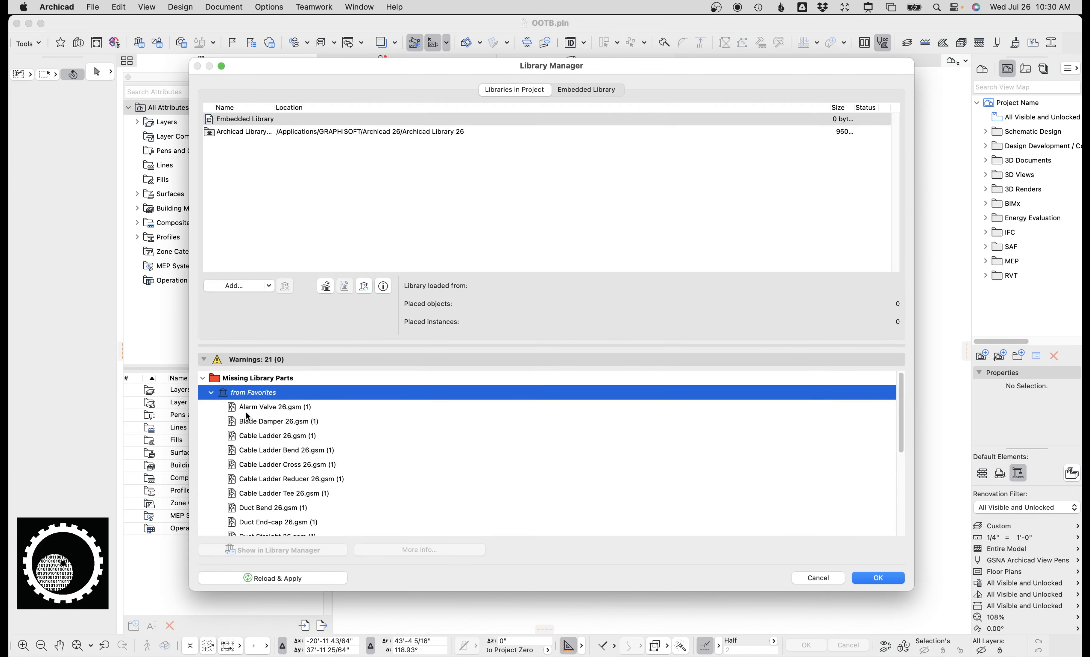
{"action": "scroll", "coordinate": [264, 476], "scroll_direction": "down", "scroll_amount": 5}
{"action": "scroll", "coordinate": [310, 484], "scroll_direction": "up", "scroll_amount": 5}
{"action": "scroll", "coordinate": [283, 448], "scroll_direction": "down", "scroll_amount": 3}
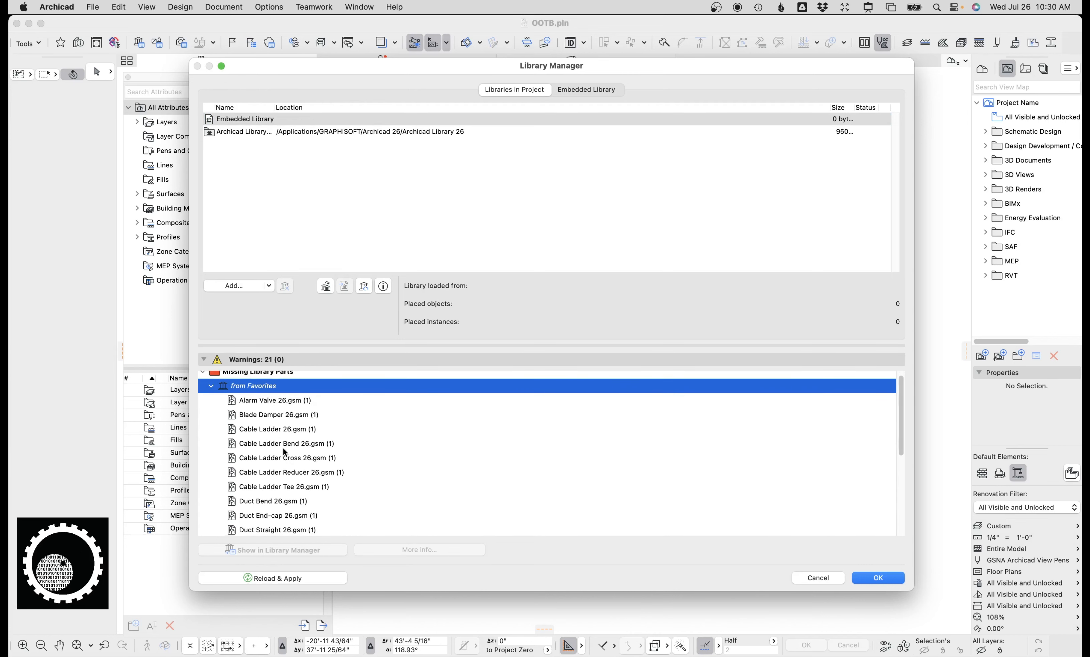
{"action": "scroll", "coordinate": [284, 451], "scroll_direction": "down", "scroll_amount": 5}
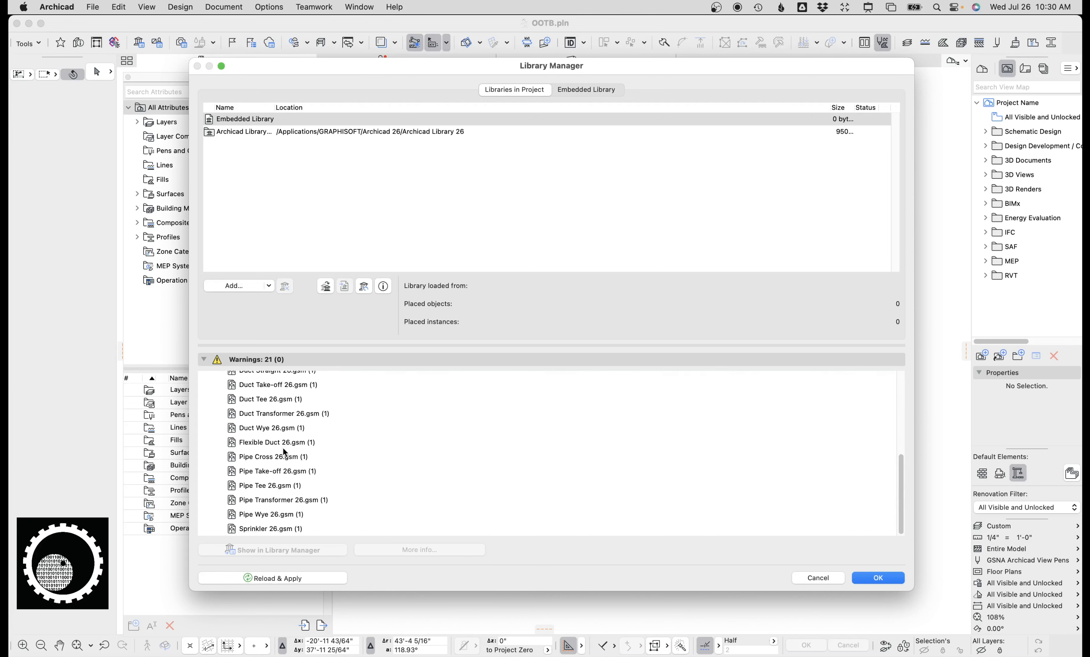
{"action": "scroll", "coordinate": [285, 452], "scroll_direction": "up", "scroll_amount": 8}
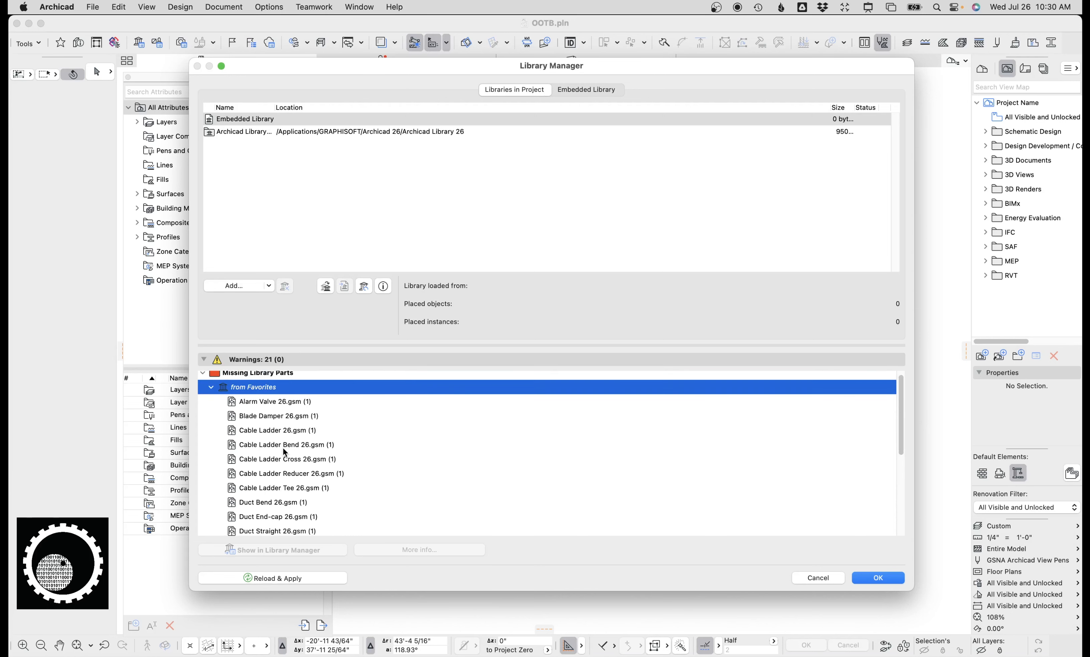
{"action": "key", "text": "Escape"}
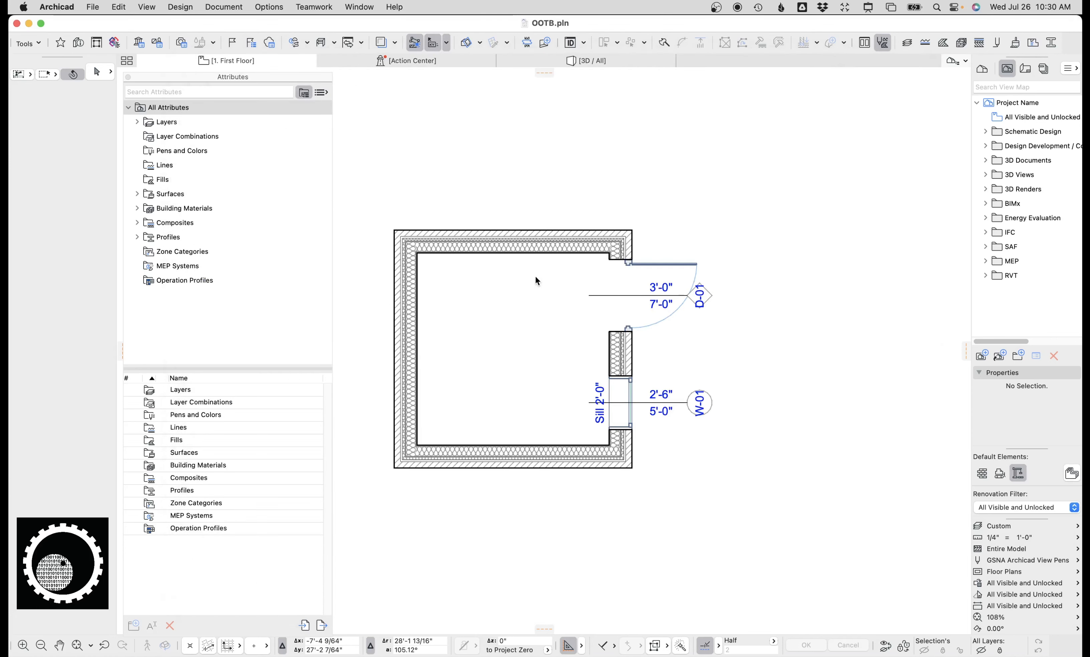
- Paste the copied wall mounted water heater at the center of the current view and review its object settings
{"action": "key", "text": "super+v"}
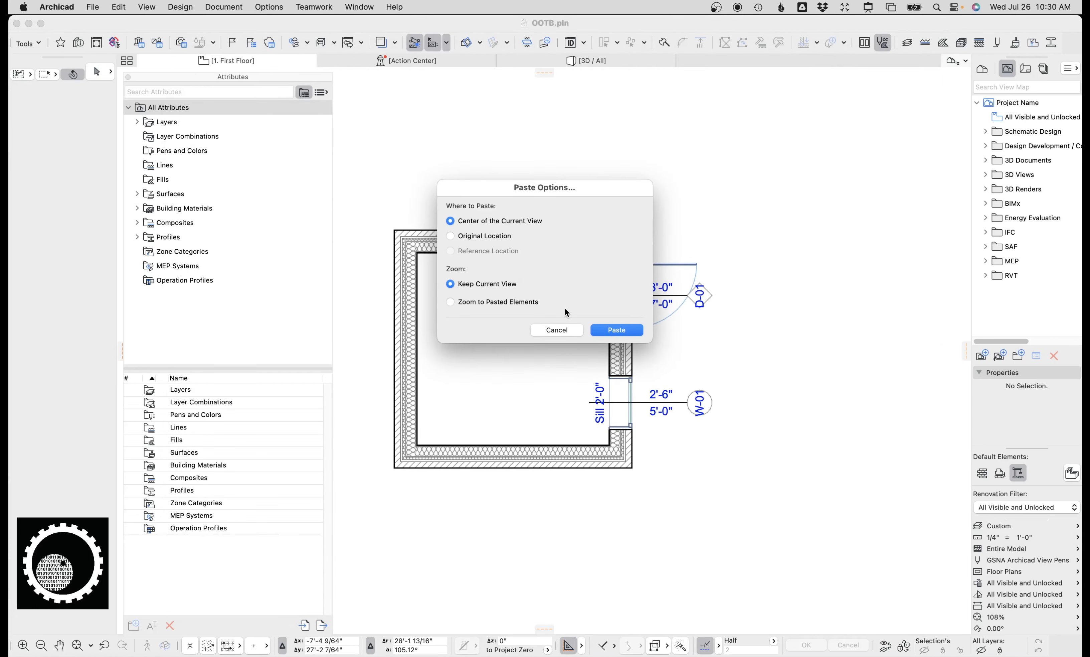
{"action": "left_click", "coordinate": [618, 331]}
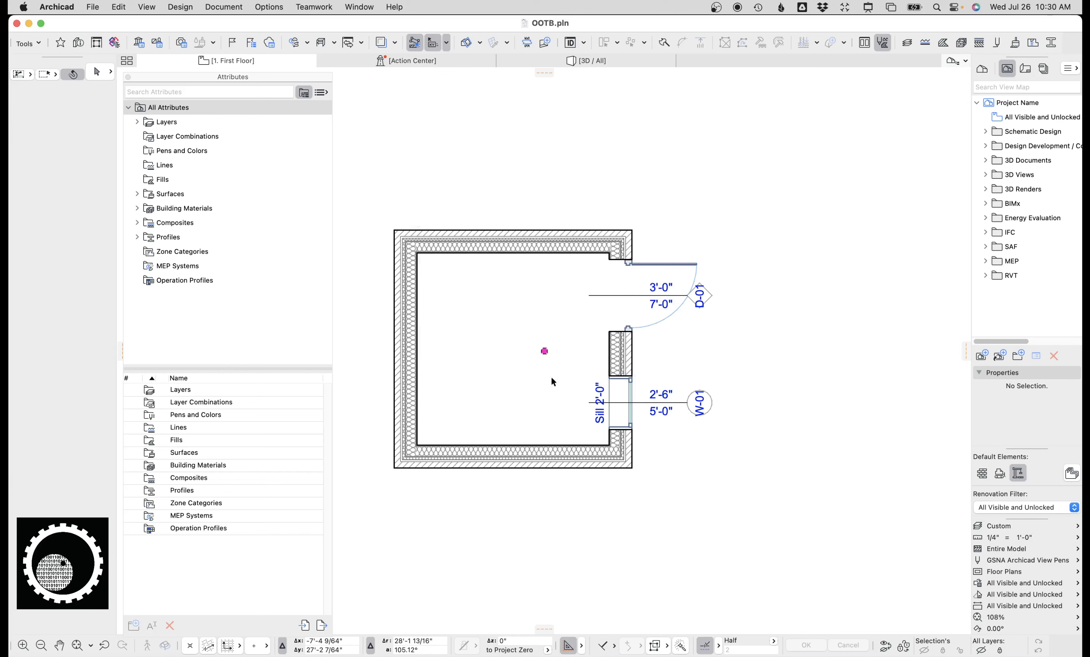
{"action": "left_click", "coordinate": [546, 353]}
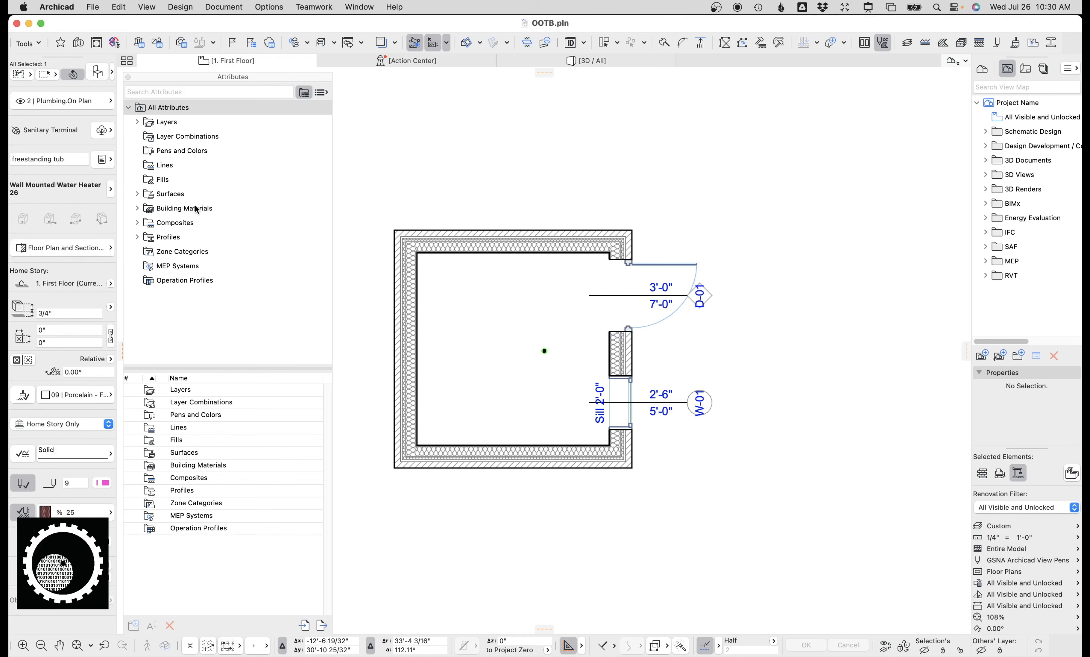
{"action": "left_click", "coordinate": [95, 79]}
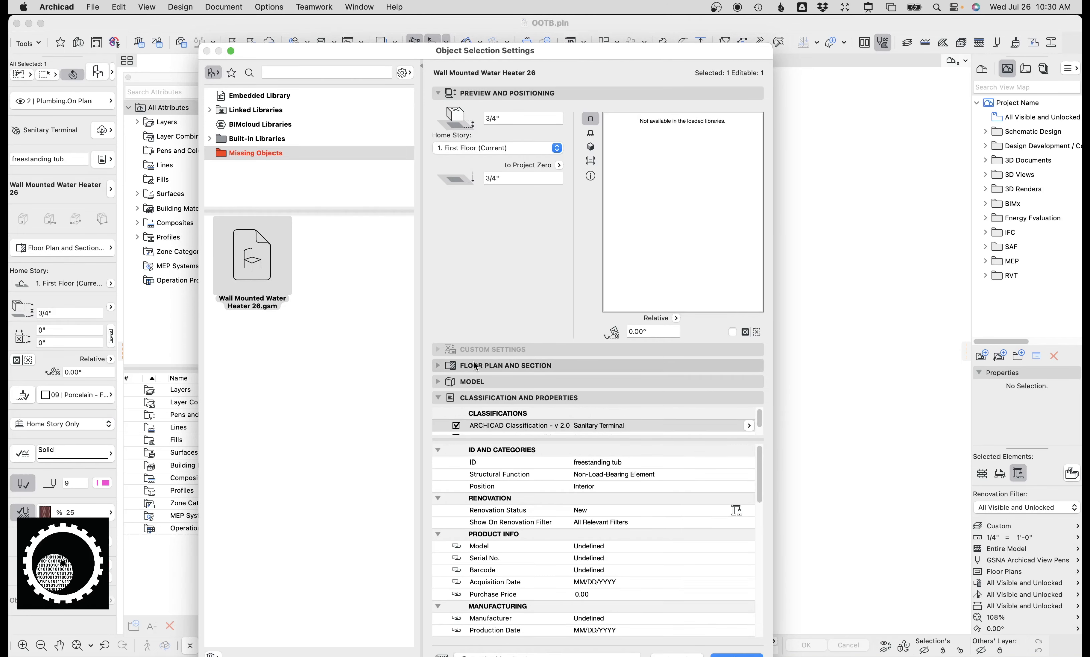
{"action": "key", "text": "Escape"}
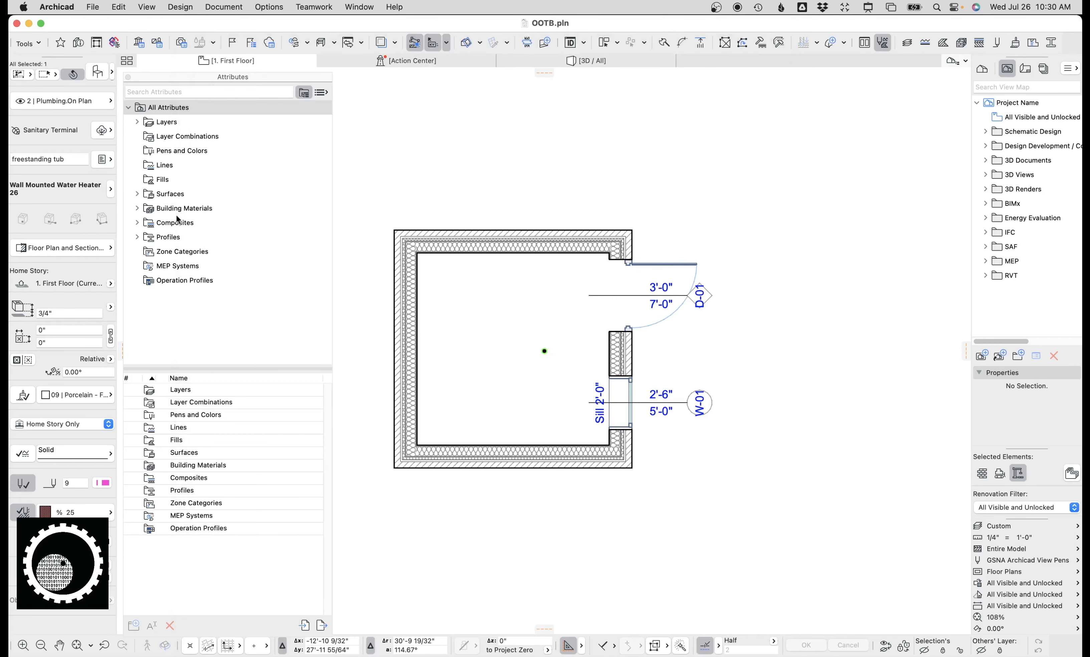
- Review the surfaces, building materials and profiles in the OOTB.pln attributes for items brought in by the pasted water heater
{"action": "left_click", "coordinate": [172, 194]}
{"action": "left_click", "coordinate": [219, 553]}
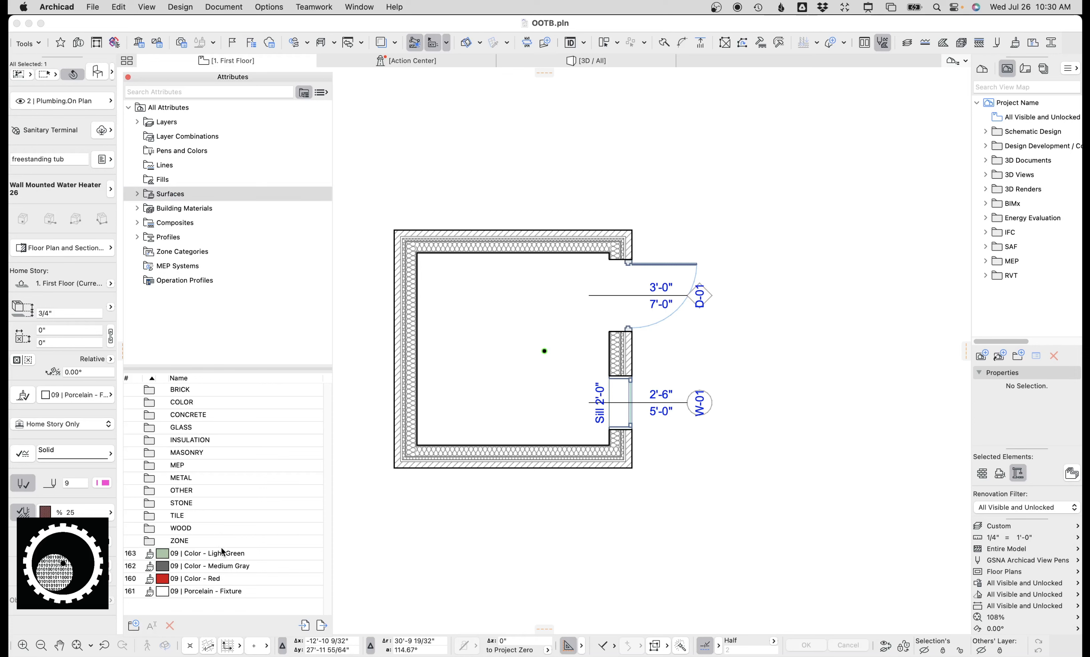
{"action": "left_click", "coordinate": [264, 590], "text": "shift"}
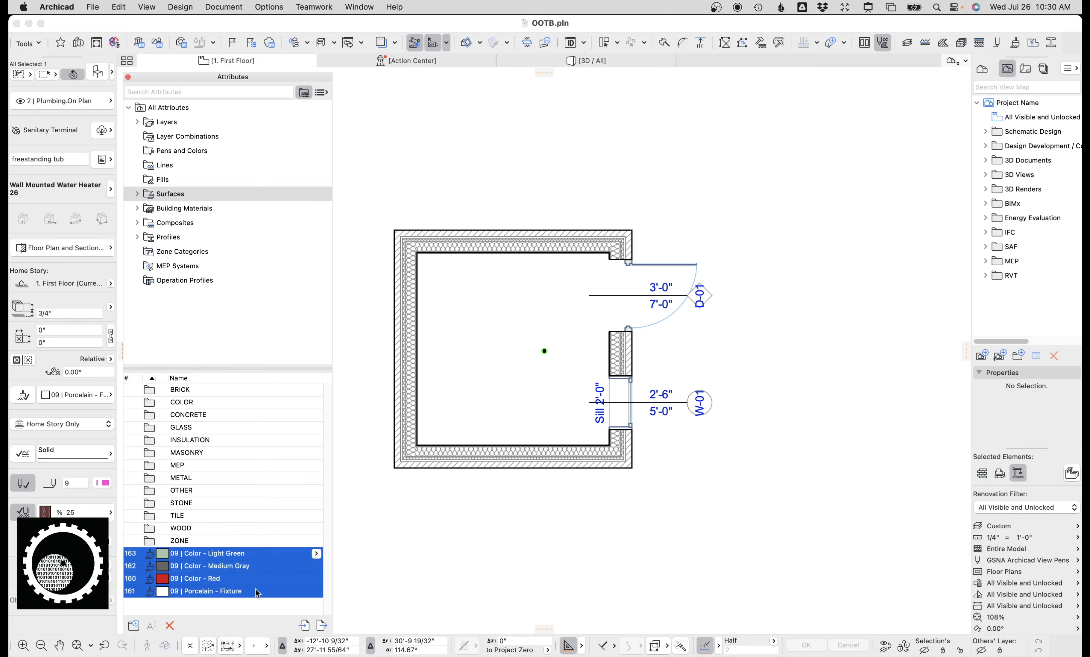
{"action": "left_click", "coordinate": [171, 209]}
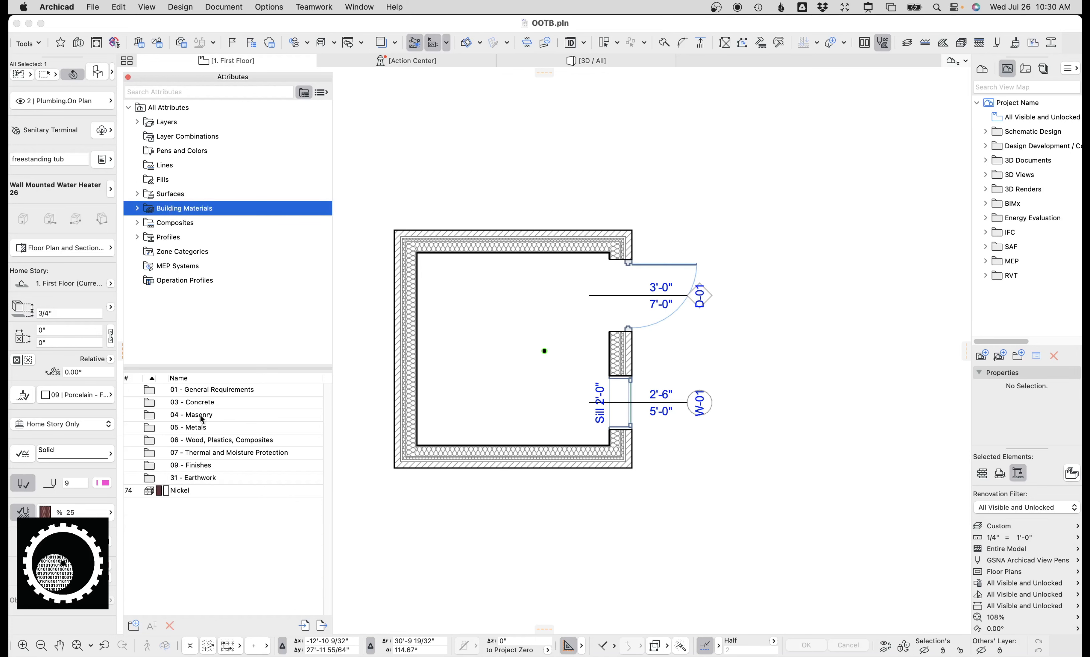
{"action": "left_click", "coordinate": [190, 483]}
{"action": "left_click", "coordinate": [195, 490]}
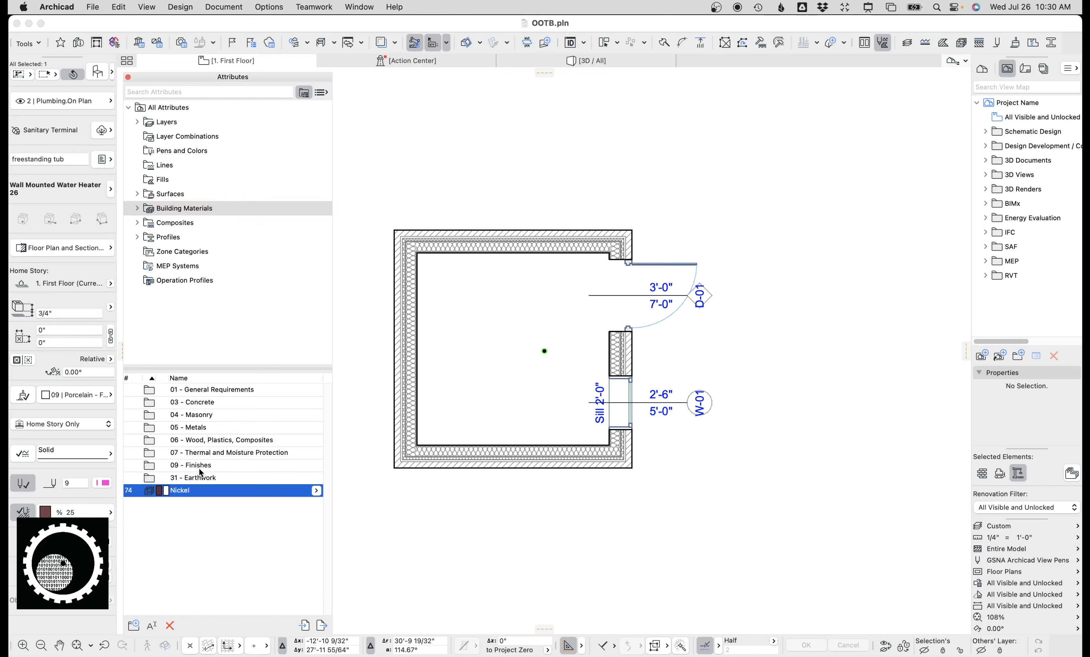
{"action": "left_click", "coordinate": [181, 228]}
{"action": "left_click", "coordinate": [176, 238]}
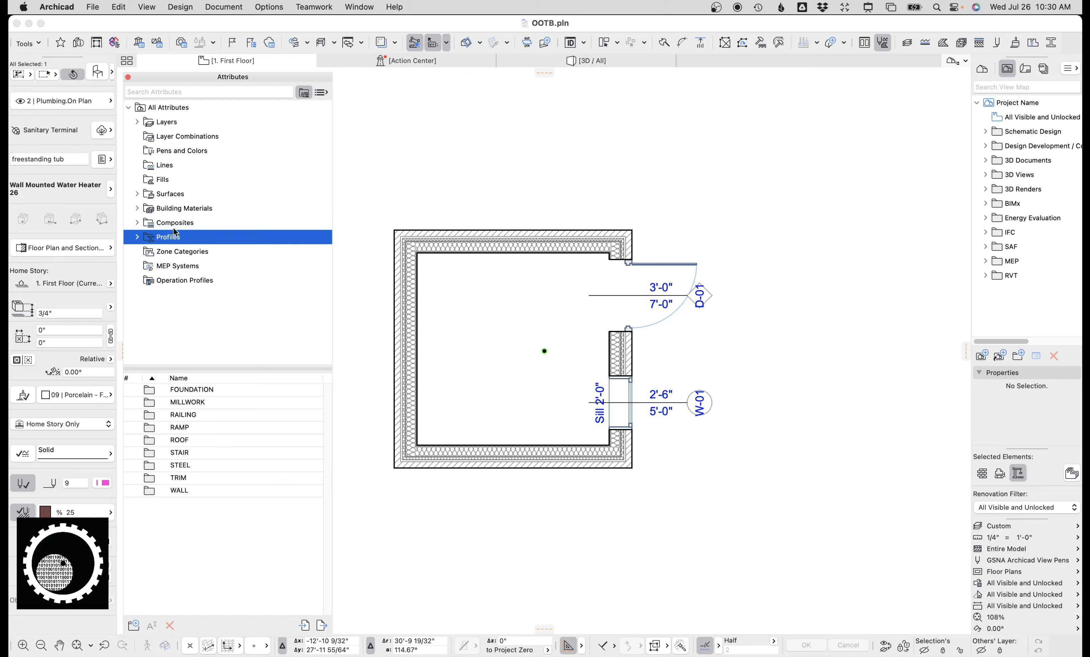
{"action": "left_click", "coordinate": [169, 195]}
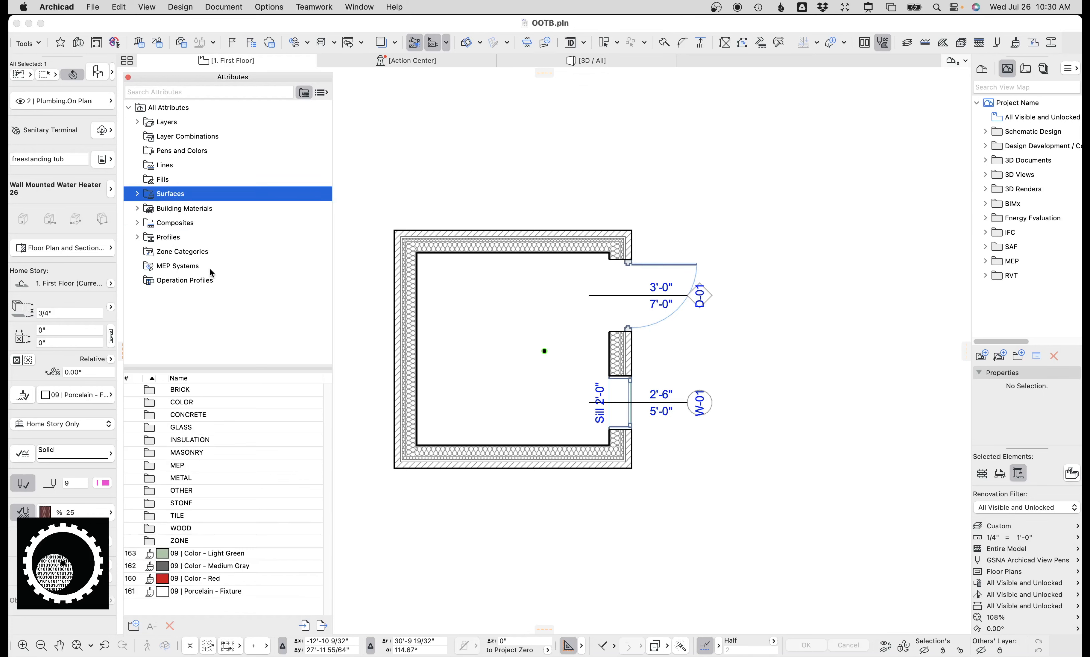
- Add MEP Library 26 to the project libraries and reload them
{"action": "left_click", "coordinate": [139, 41]}
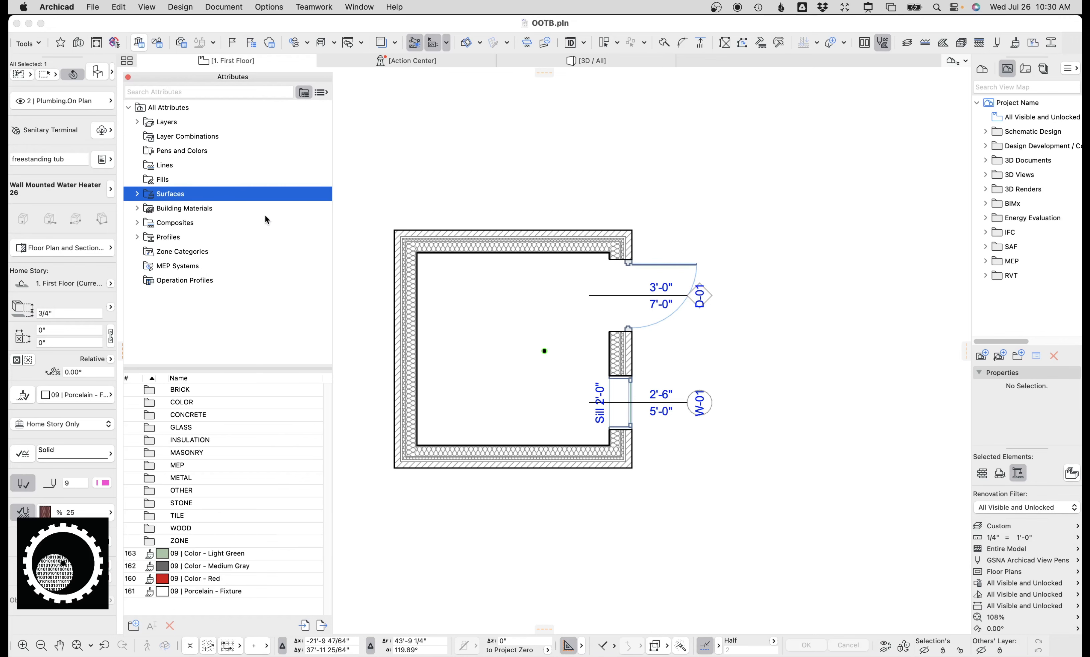
{"action": "left_click", "coordinate": [269, 286]}
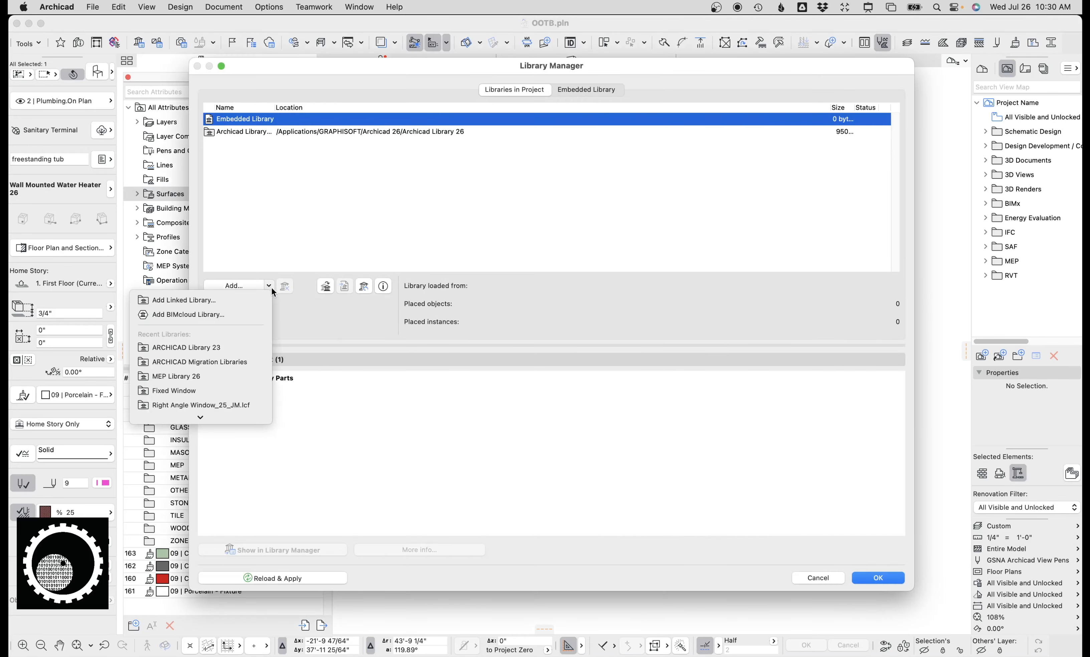
{"action": "left_click", "coordinate": [232, 377]}
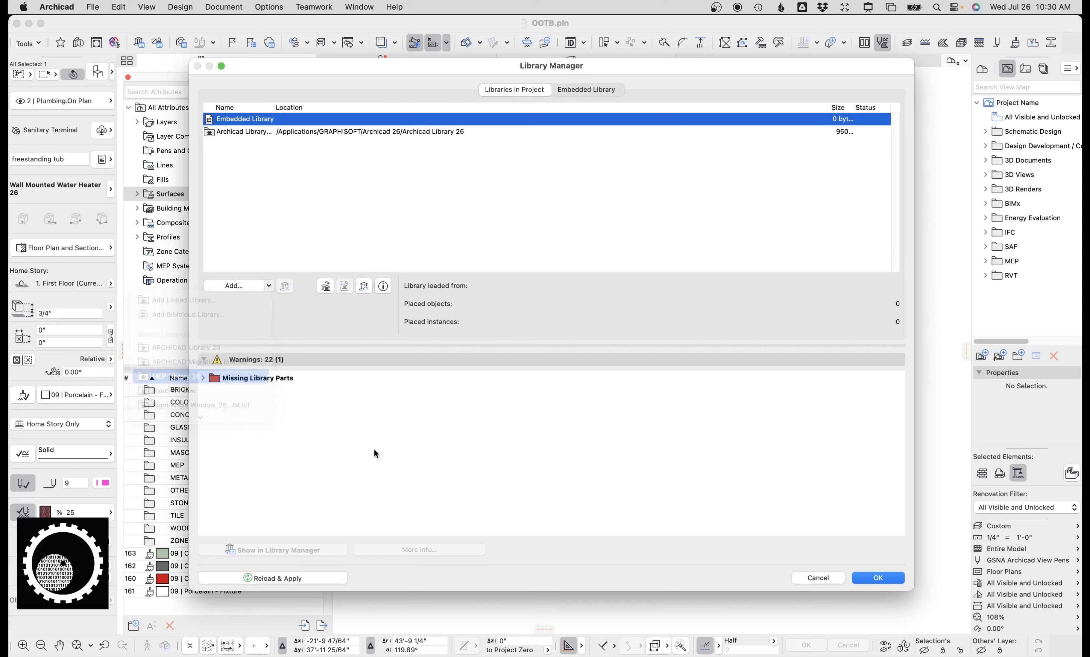
{"action": "left_click", "coordinate": [282, 583]}
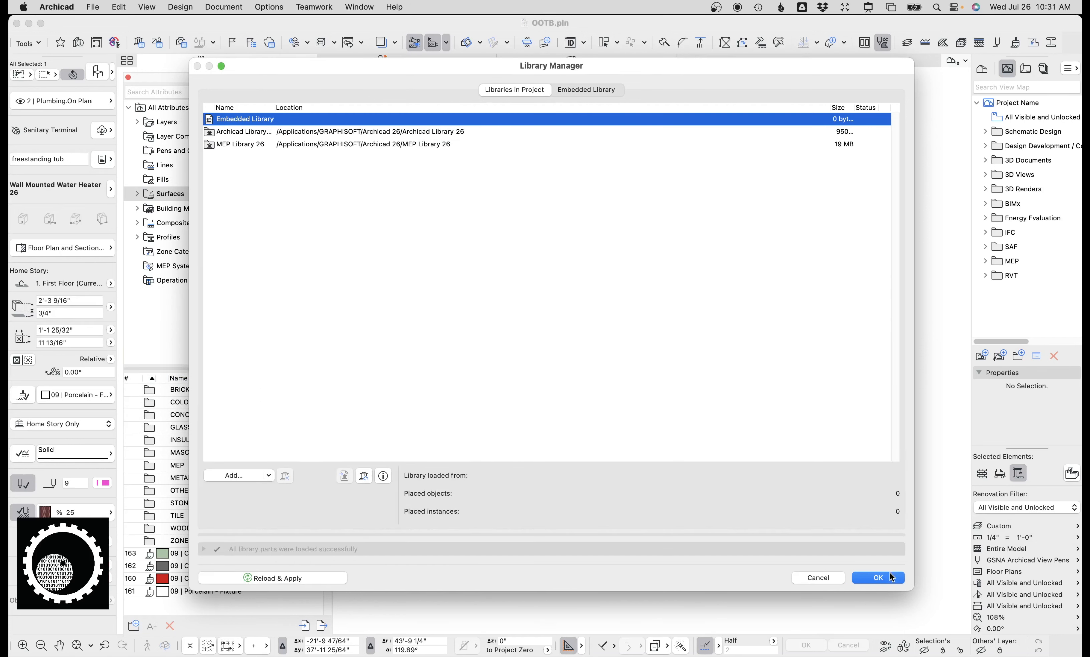
{"action": "left_click", "coordinate": [879, 578]}
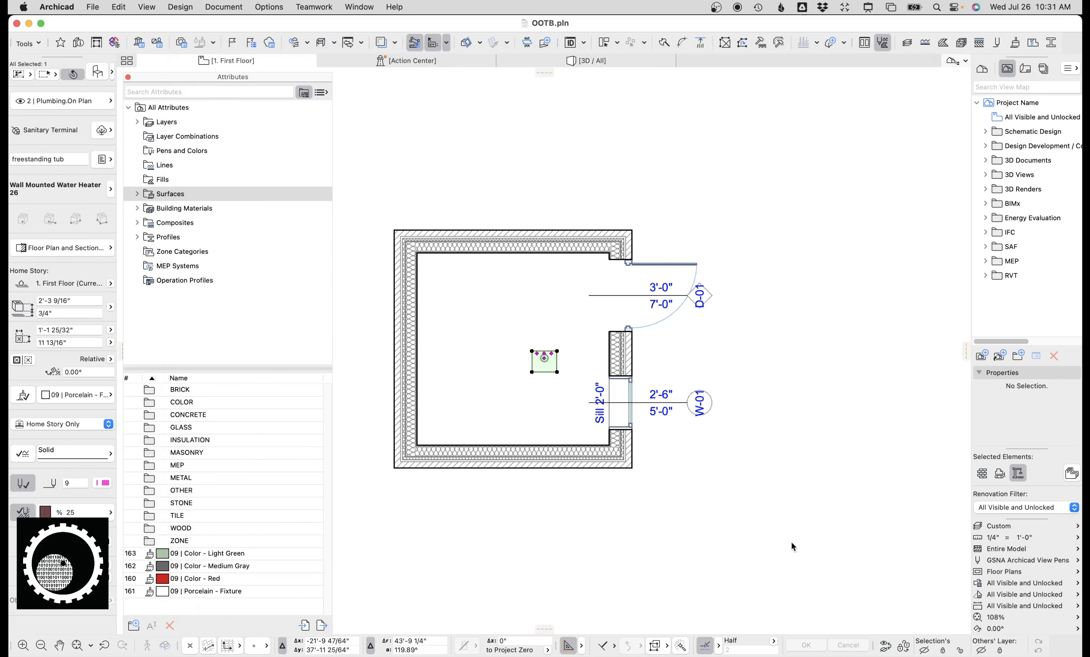
- Compare the water heater's appearance on plan with SOT26.31.pln and inspect its line pen color in OOTB.pln
{"action": "scroll", "coordinate": [543, 368], "scroll_direction": "up", "scroll_amount": 5}
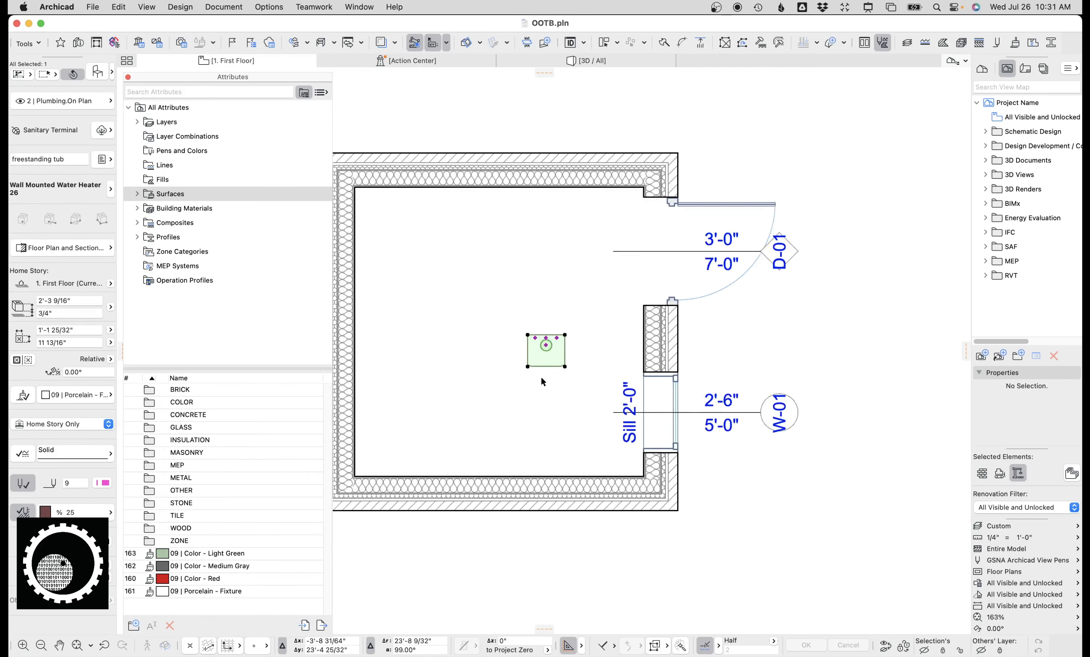
{"action": "left_click", "coordinate": [777, 646]}
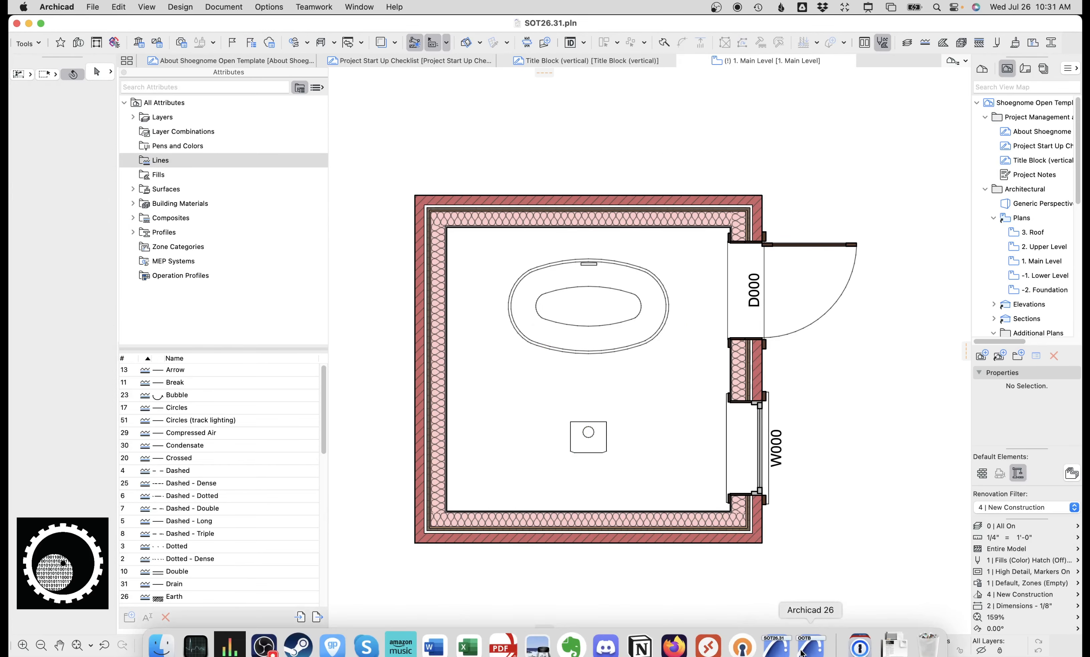
{"action": "left_click", "coordinate": [791, 647]}
{"action": "left_click", "coordinate": [546, 350]}
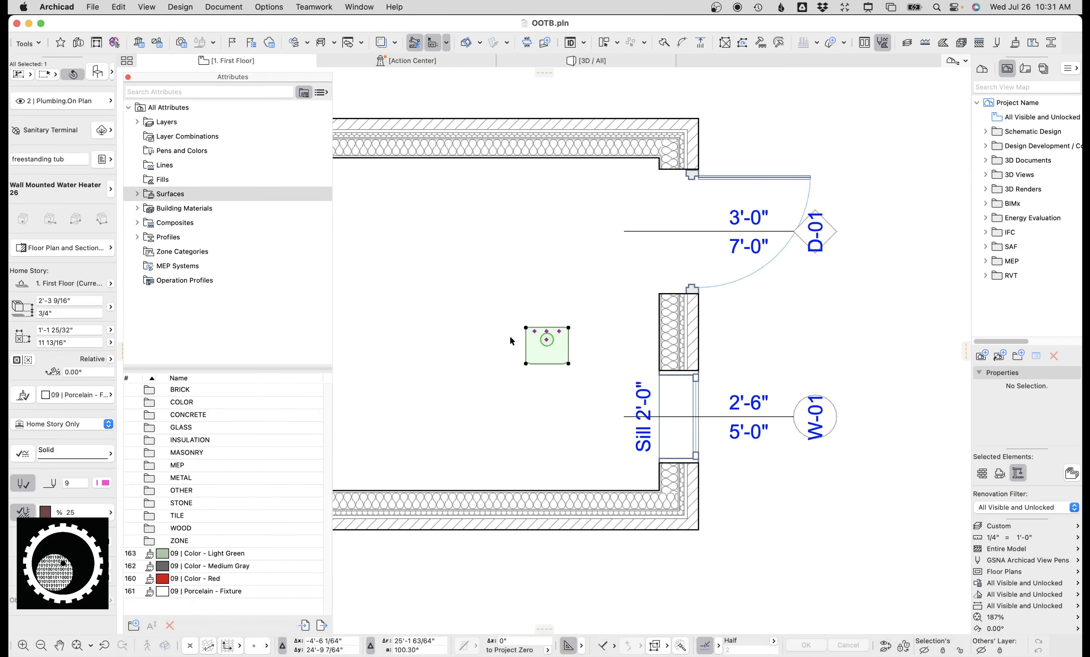
{"action": "left_click", "coordinate": [105, 482]}
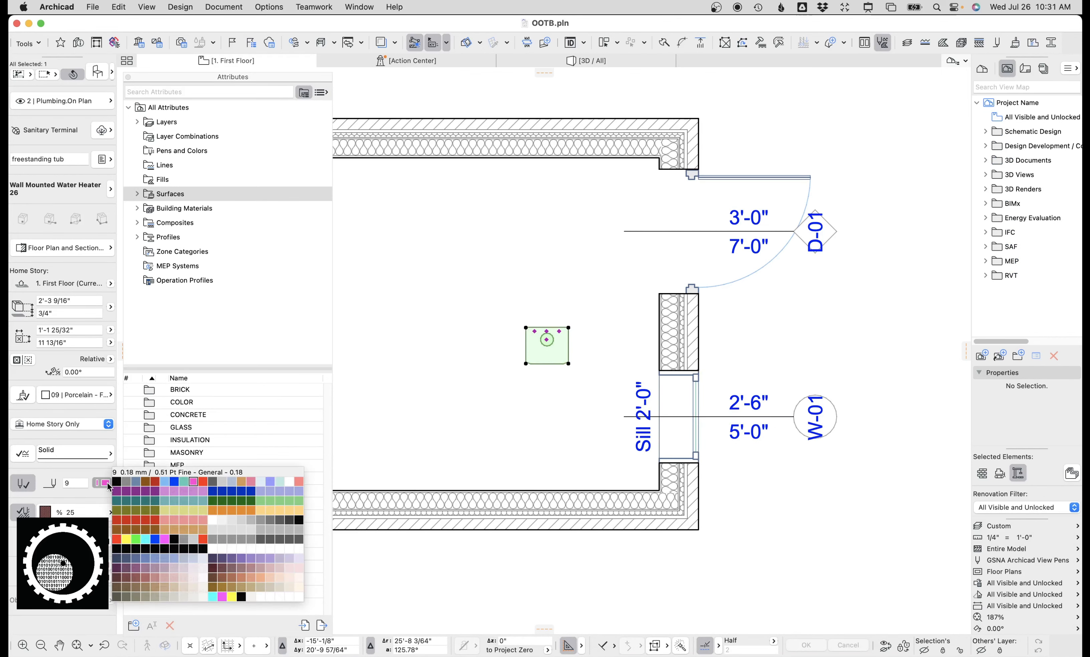
{"action": "left_click", "coordinate": [194, 485]}
{"action": "middle_click_drag", "start_coordinate": [444, 404], "coordinate": [504, 423]}
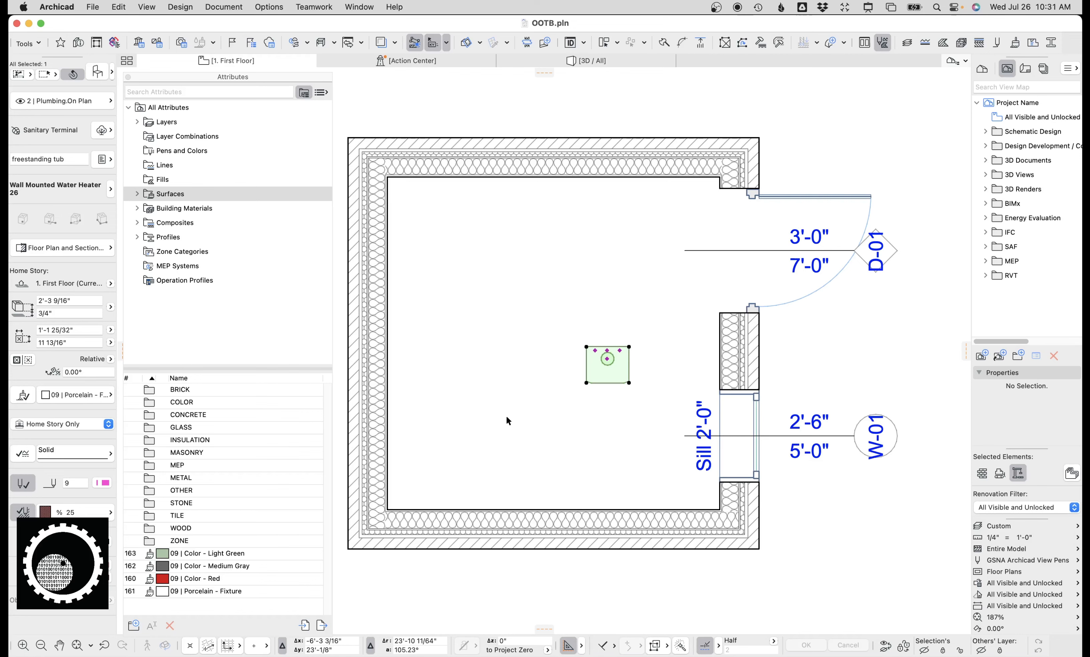
{"action": "key", "text": "Escape"}
- Switch to SOT26.31.pln, review the object settings of the freestanding tub and copy the tub
{"action": "mouse_move", "coordinate": [675, 647]}
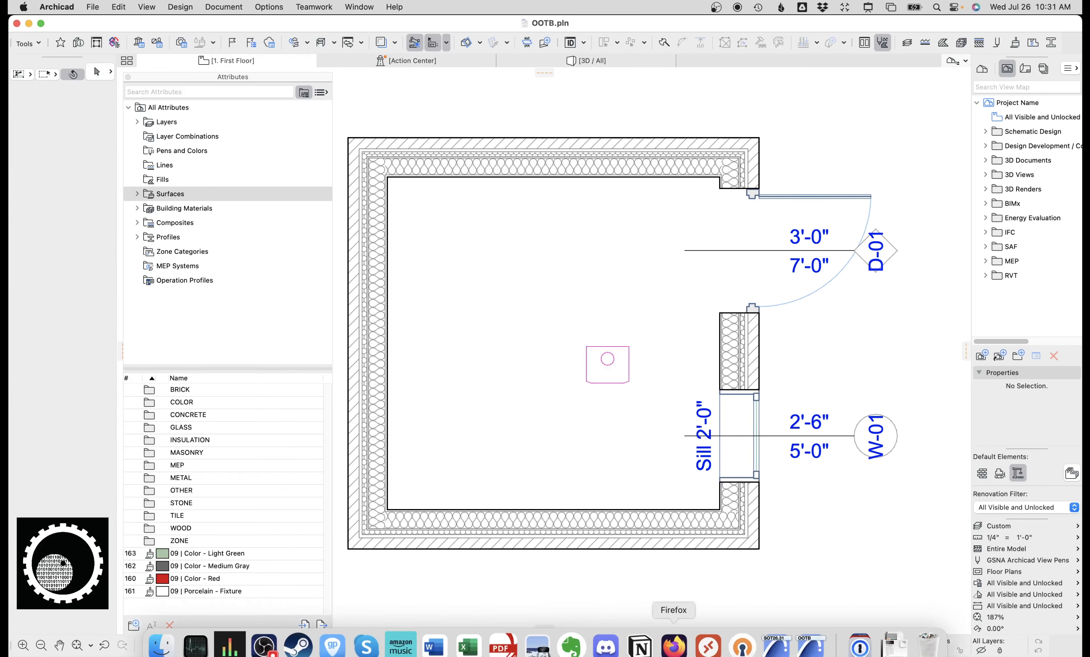
{"action": "left_click", "coordinate": [777, 646]}
{"action": "left_click", "coordinate": [615, 323]}
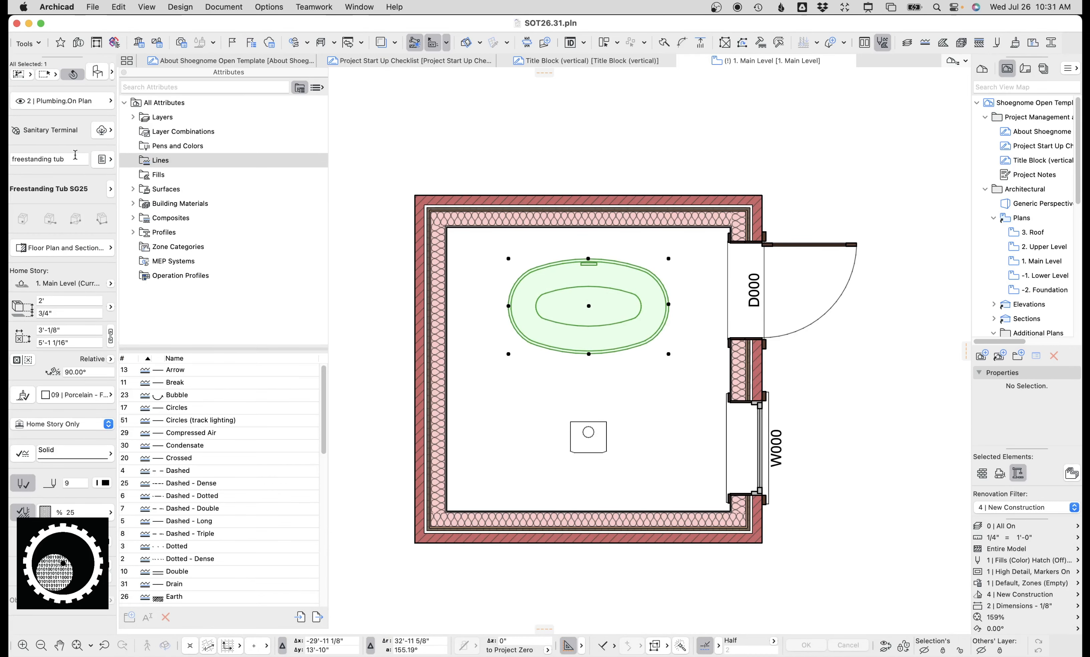
{"action": "left_click", "coordinate": [98, 72]}
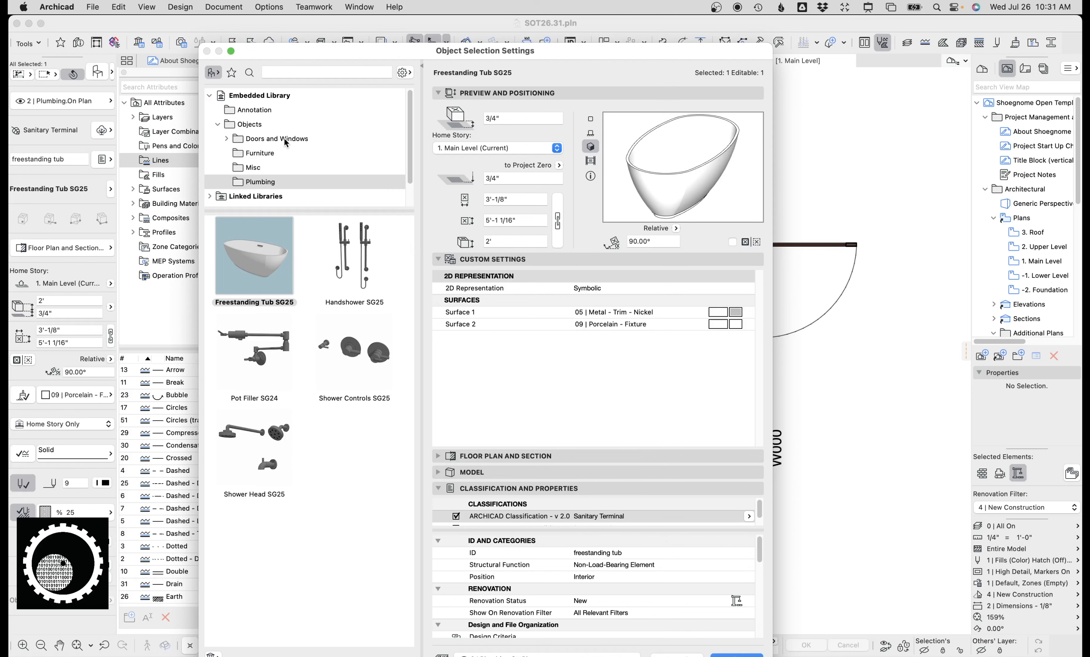
{"action": "key", "text": "Escape"}
{"action": "left_click", "coordinate": [946, 341]}
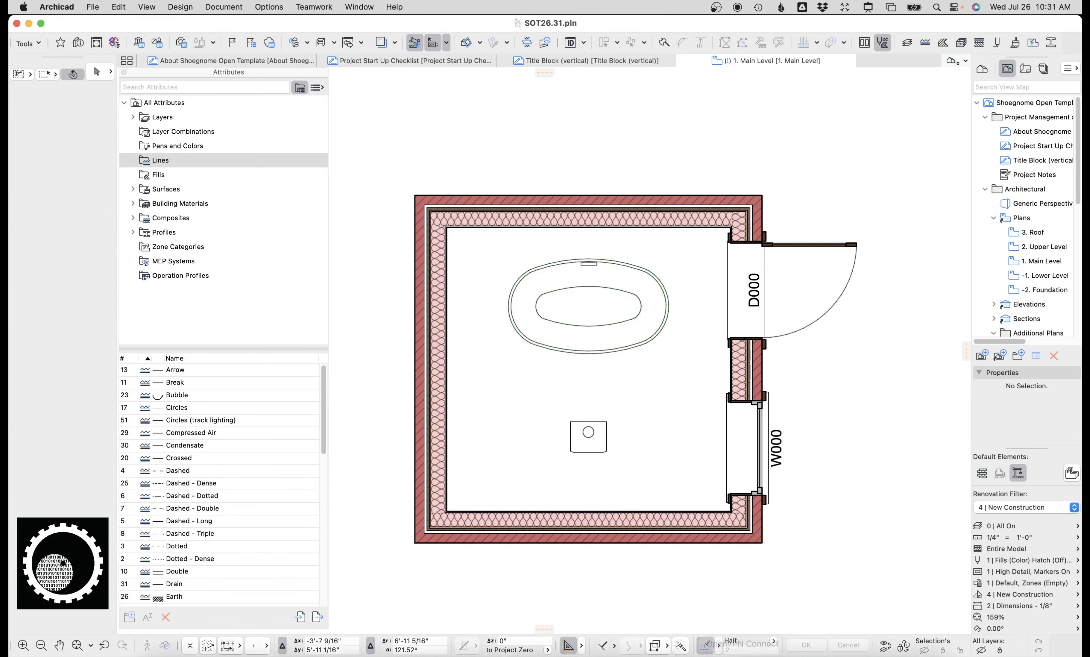
- Switch to OOTB.pln, paste the freestanding tub at the center of the view and place it above the water heater
{"action": "left_click", "coordinate": [809, 647]}
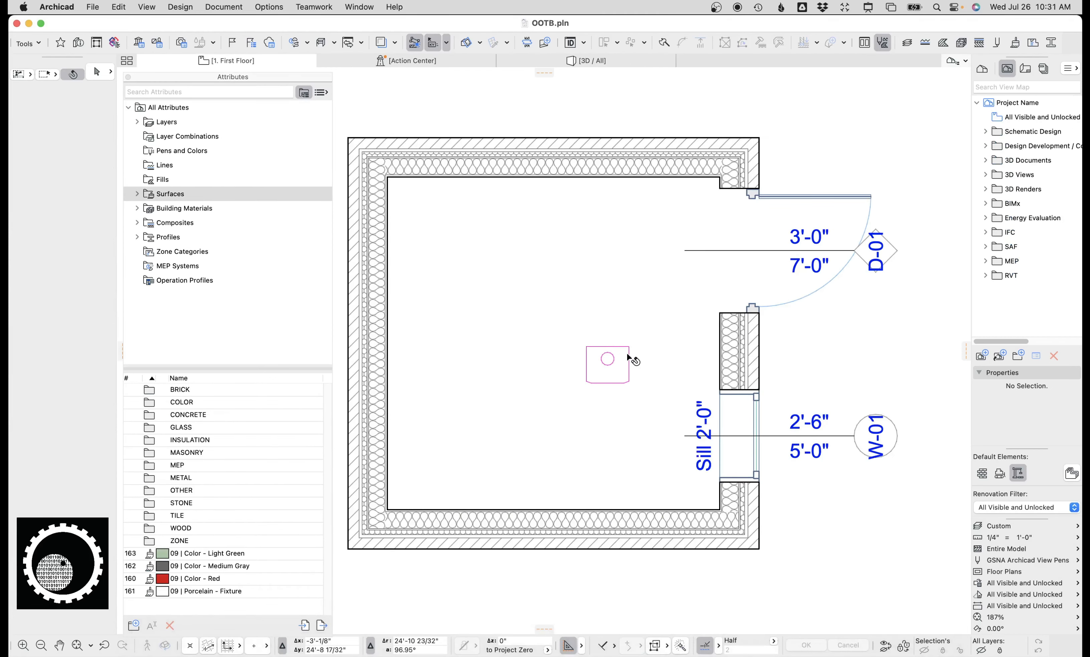
{"action": "key", "text": "super+v"}
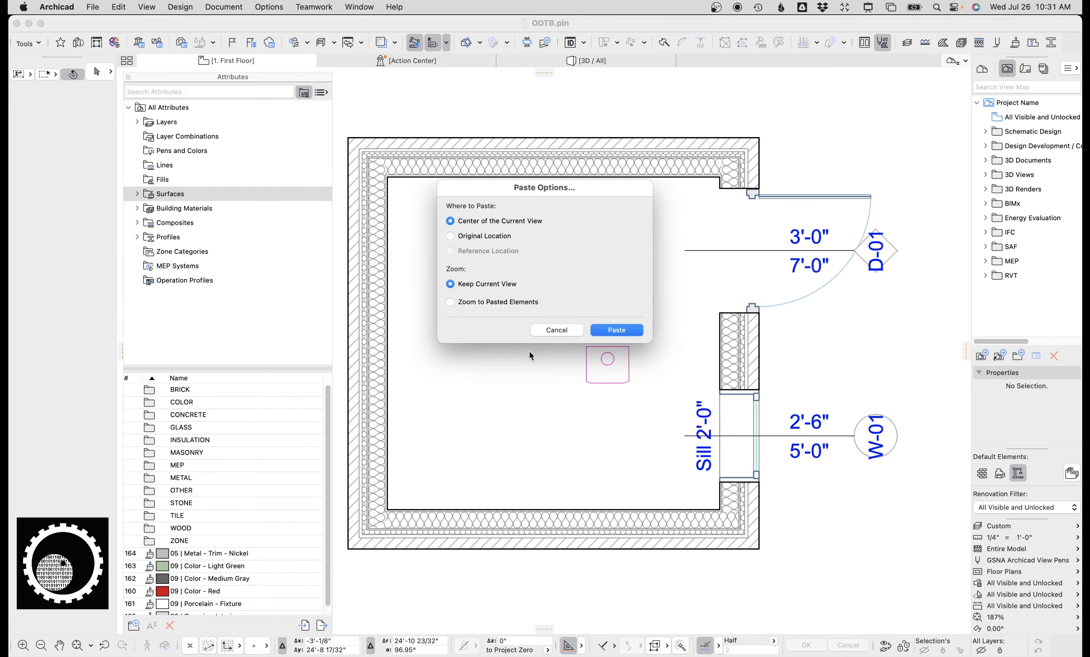
{"action": "left_click", "coordinate": [619, 331]}
{"action": "left_click_drag", "start_coordinate": [581, 398], "coordinate": [549, 282]}
{"action": "key", "text": "Return"}
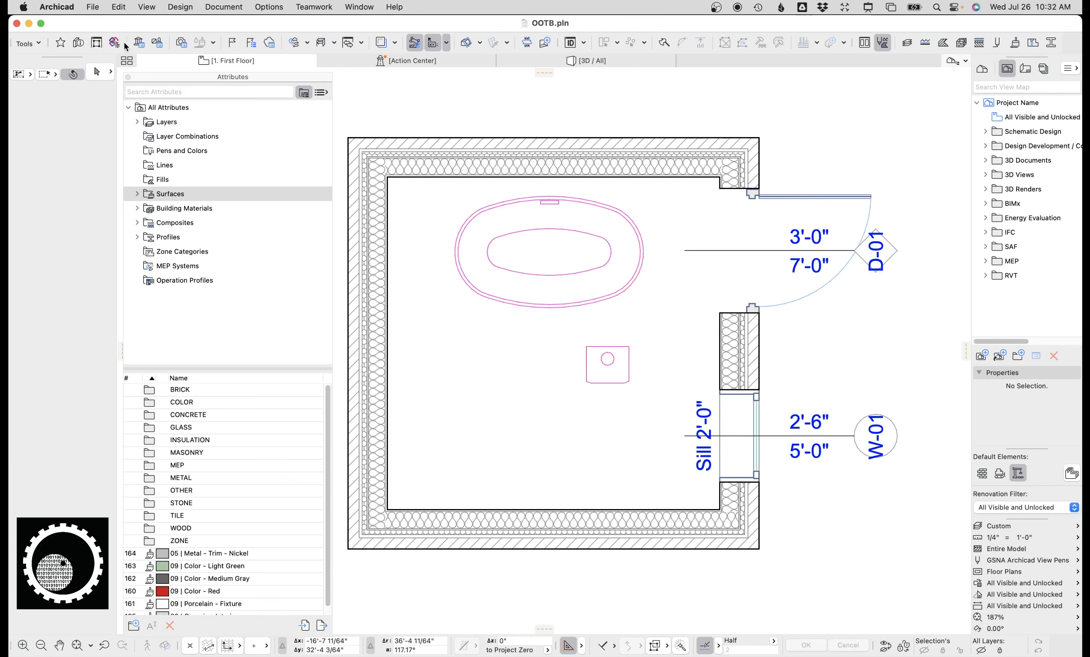
- Examine the embedded library's Objects and Plumbing folders and the Freestanding Tub SG25 object stored there
{"action": "left_click", "coordinate": [138, 41]}
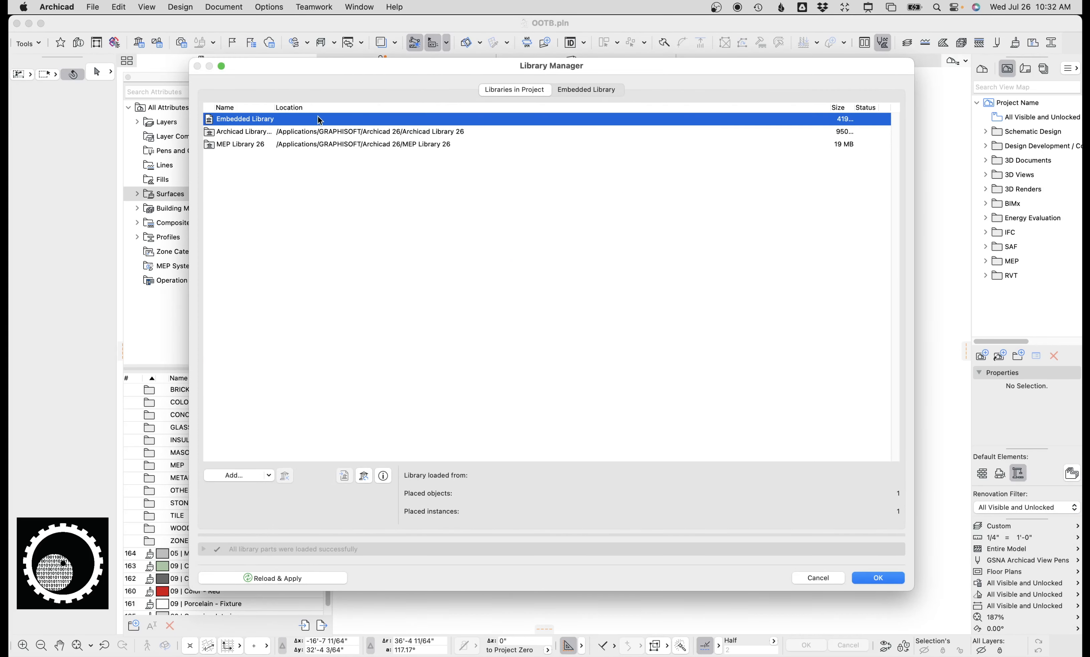
{"action": "left_click", "coordinate": [609, 91]}
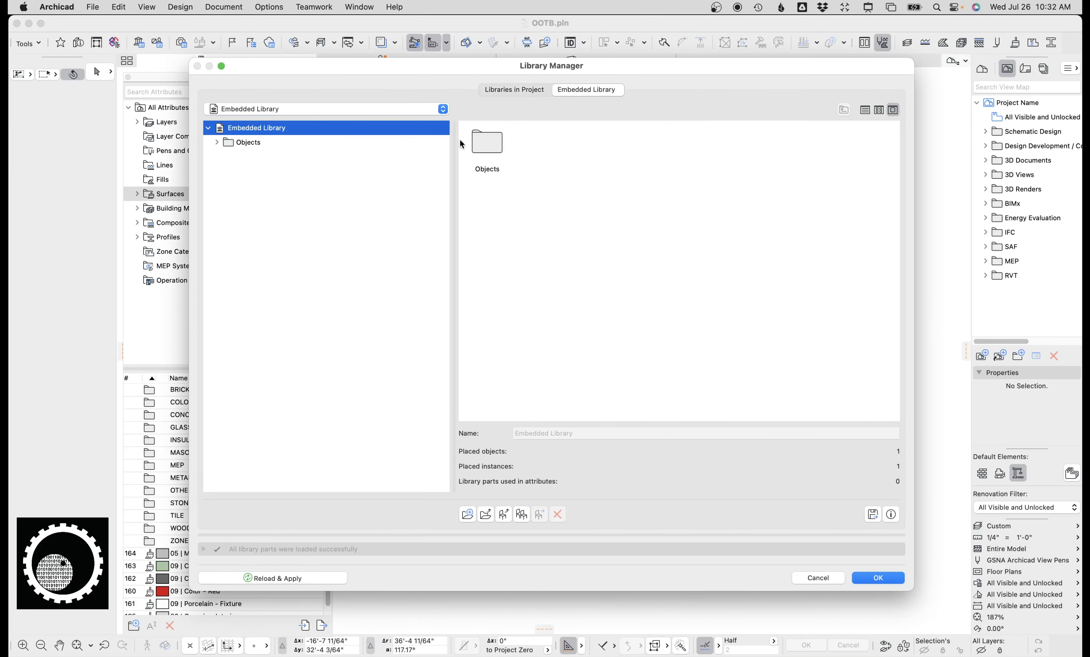
{"action": "left_click", "coordinate": [217, 142]}
{"action": "left_click", "coordinate": [268, 158]}
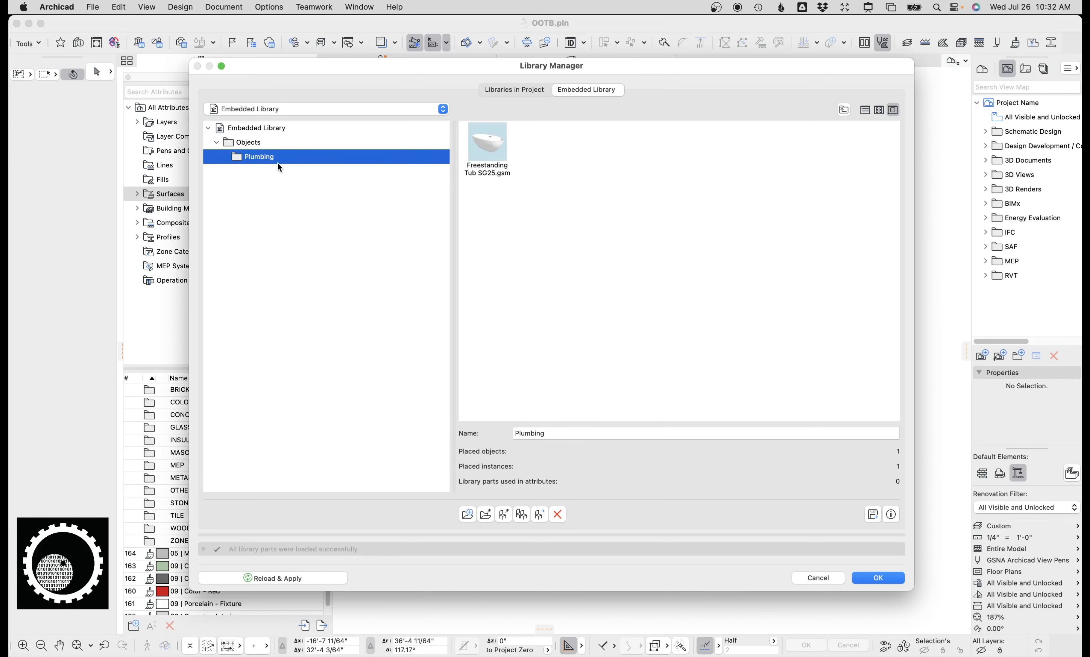
{"action": "left_click", "coordinate": [260, 143]}
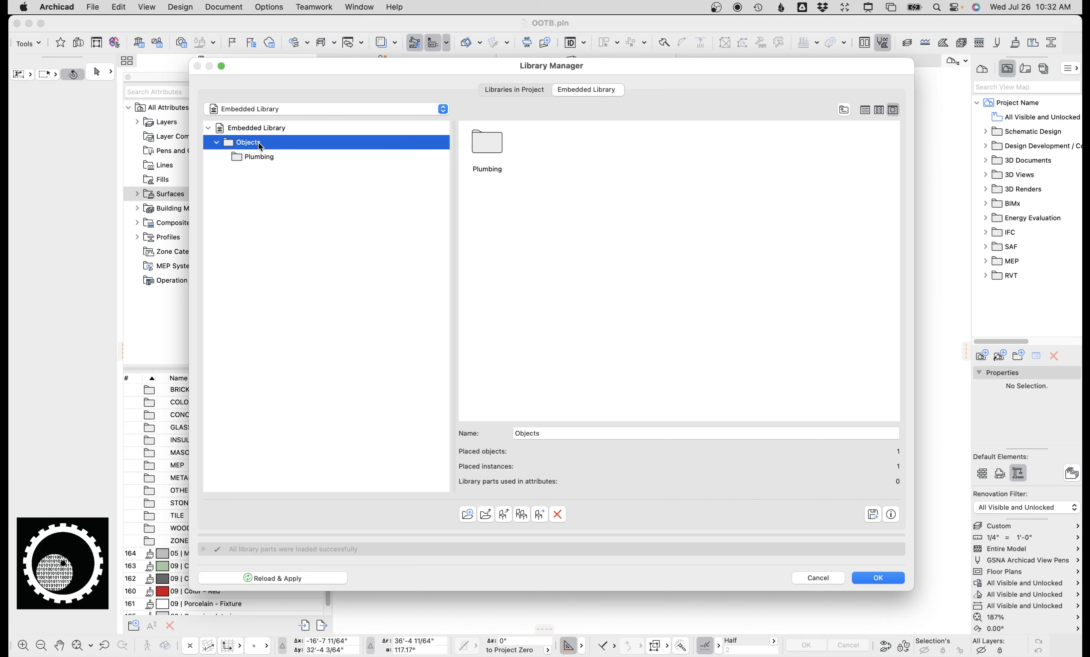
{"action": "left_click", "coordinate": [267, 158]}
{"action": "left_click", "coordinate": [498, 146]}
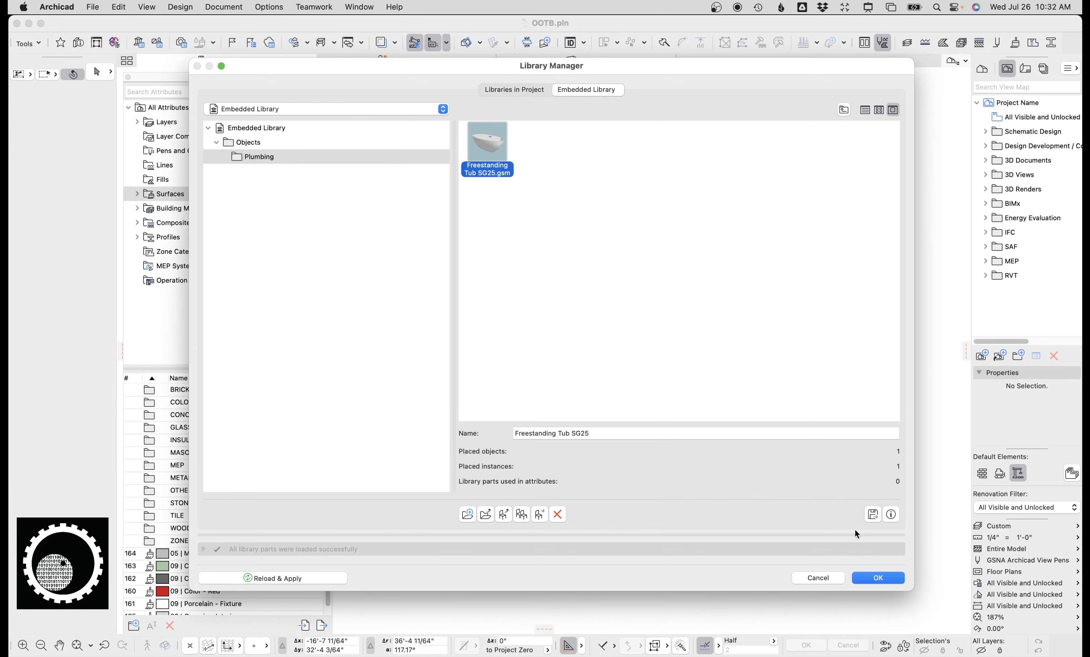
{"action": "left_click", "coordinate": [838, 575]}
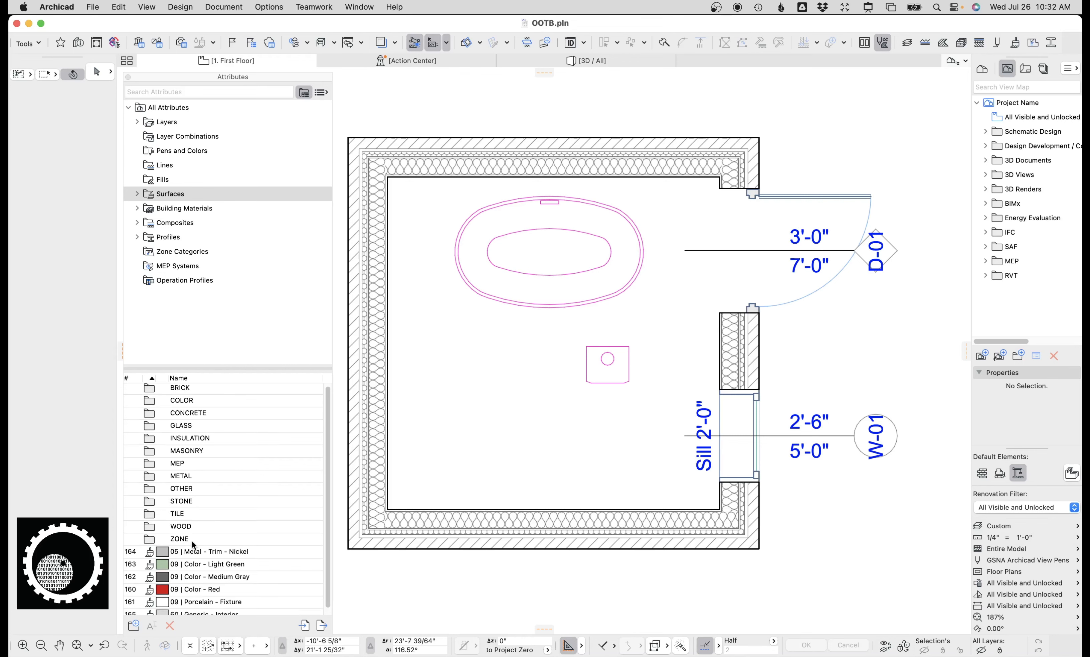
- Review the project's surfaces, fills, zone categories and layers for attributes imported with the pasted objects, including the 2 | Plumbing.On Plan layer
{"action": "scroll", "coordinate": [196, 527], "scroll_direction": "down", "scroll_amount": 1}
{"action": "left_click", "coordinate": [206, 549]}
{"action": "left_click", "coordinate": [219, 607], "text": "shift"}
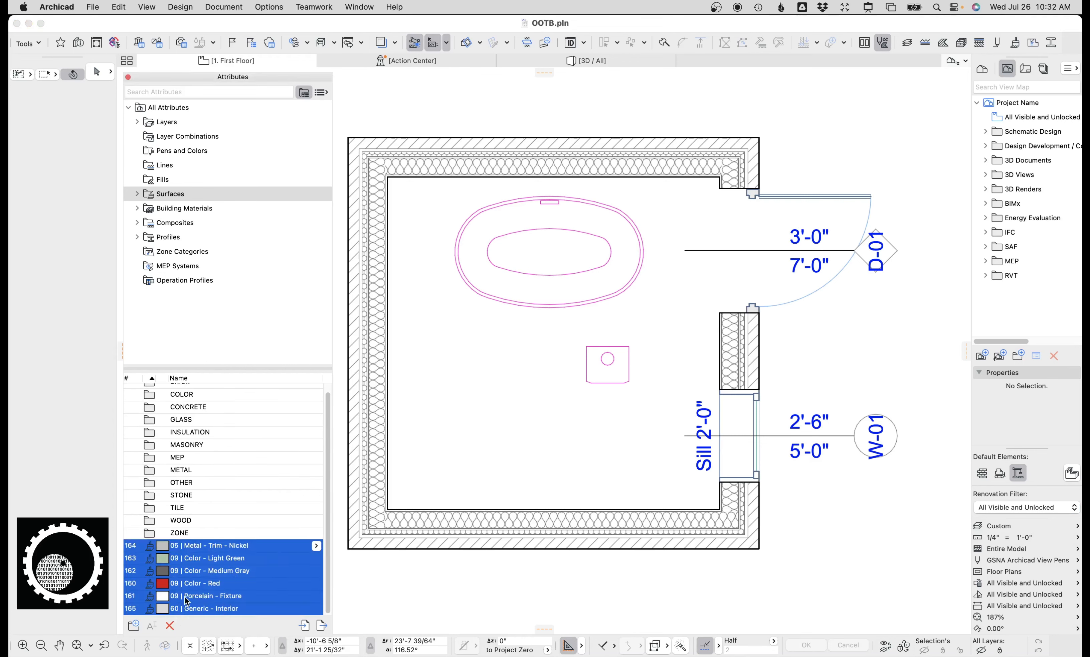
{"action": "left_click", "coordinate": [163, 180]}
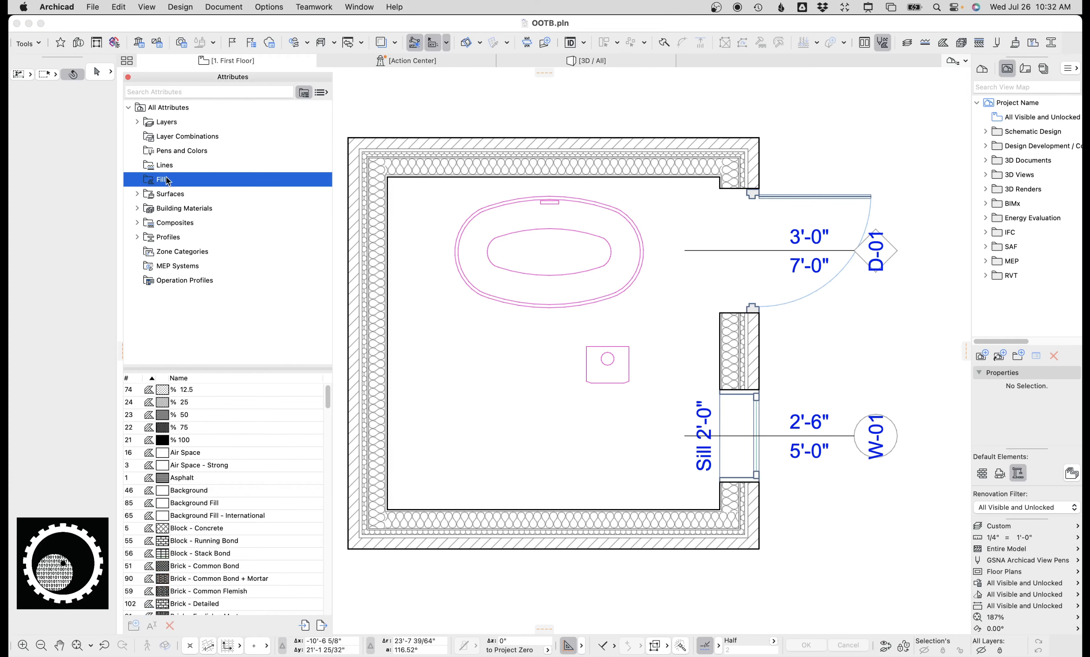
{"action": "left_click_drag", "start_coordinate": [325, 440], "coordinate": [324, 603]}
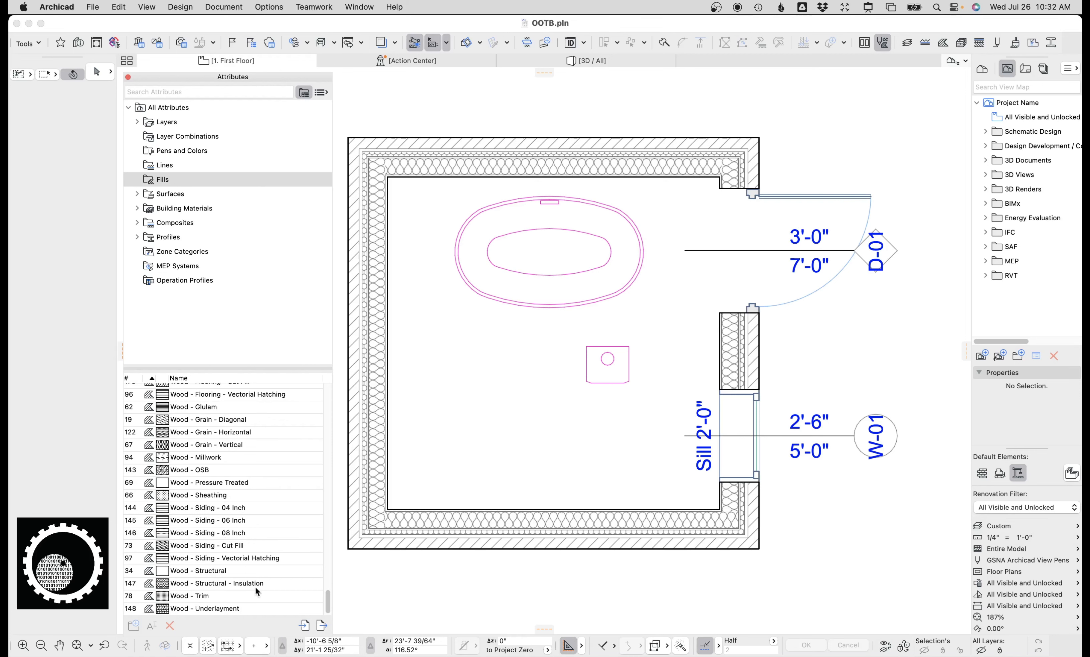
{"action": "left_click_drag", "start_coordinate": [328, 600], "coordinate": [312, 298]}
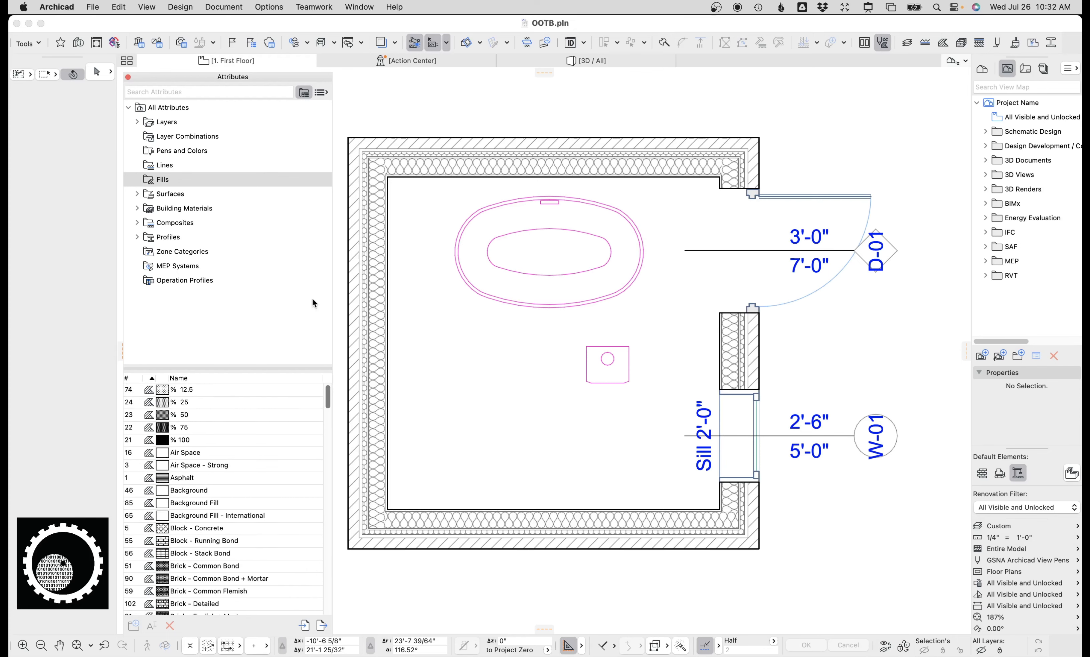
{"action": "left_click", "coordinate": [202, 254]}
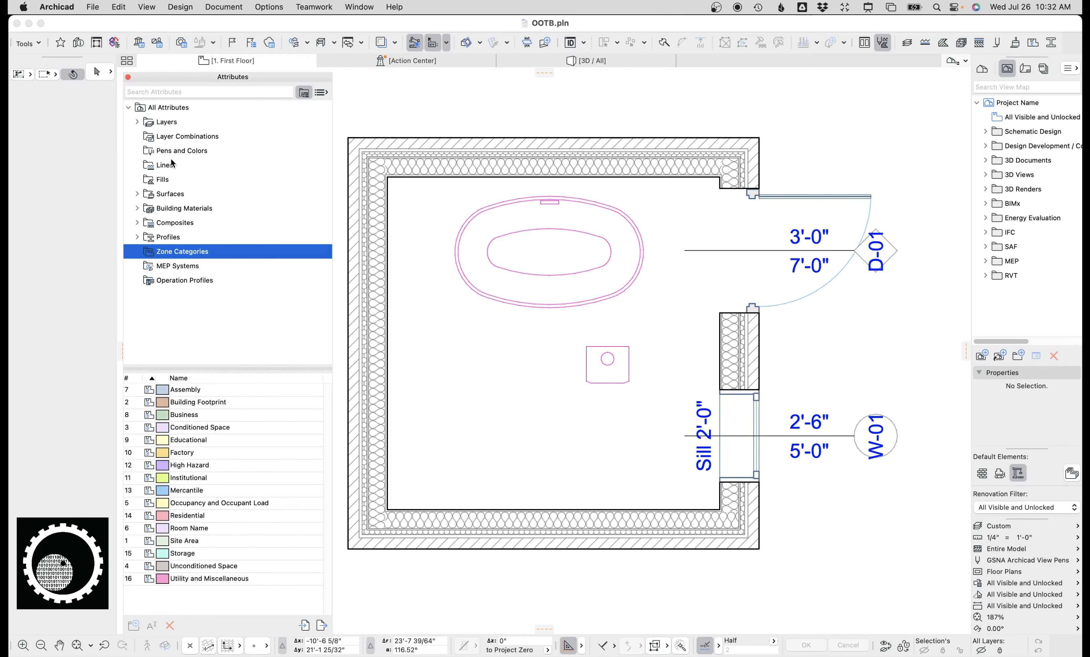
{"action": "left_click", "coordinate": [173, 139]}
{"action": "left_click", "coordinate": [171, 124]}
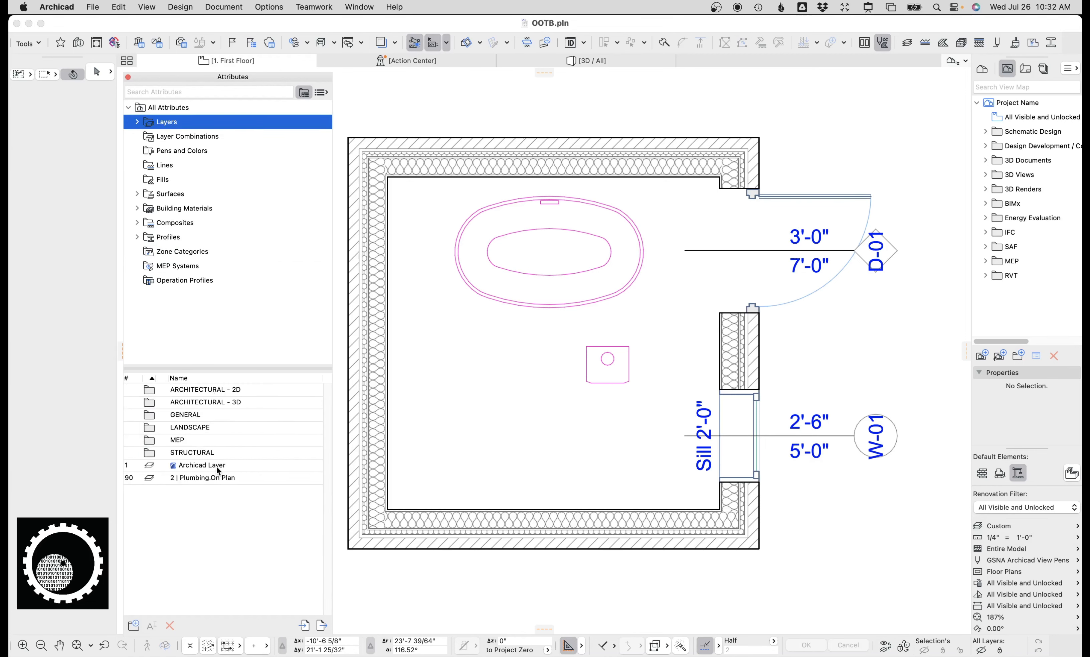
{"action": "left_click", "coordinate": [205, 478]}
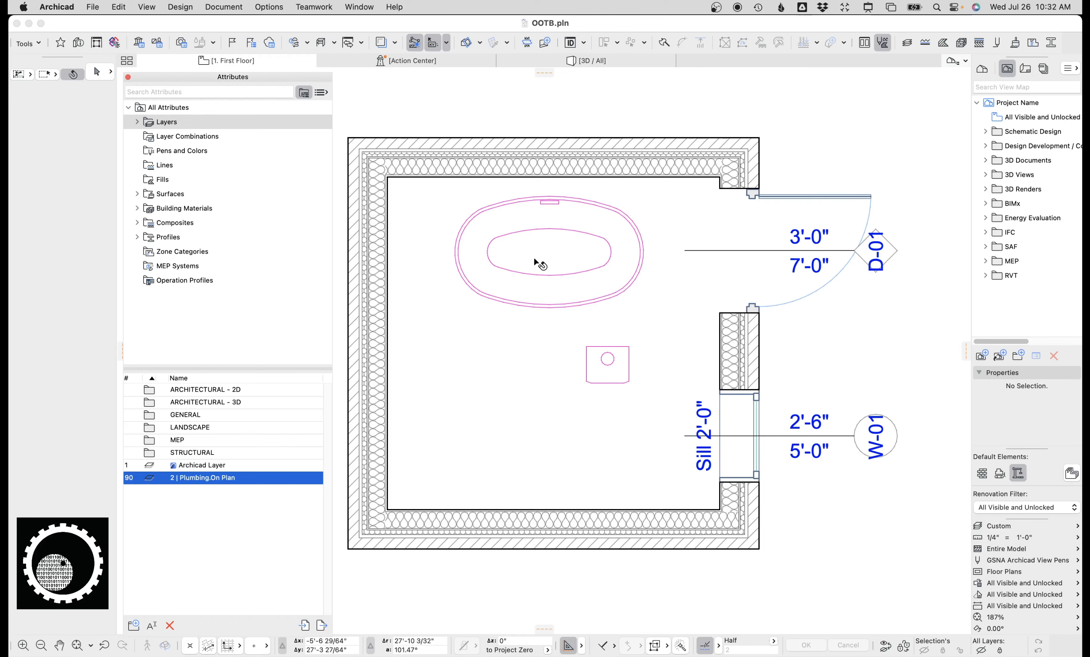
- Check the freestanding tub's layer on plan and show only the tub in 3D
{"action": "left_click", "coordinate": [521, 280]}
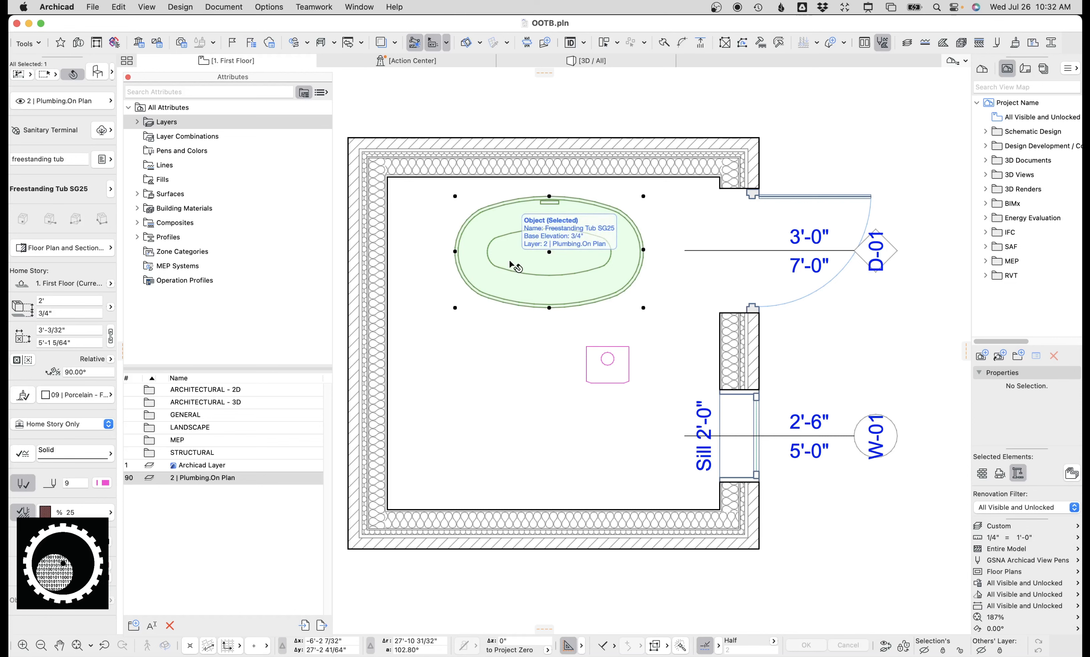
{"action": "left_click", "coordinate": [509, 349]}
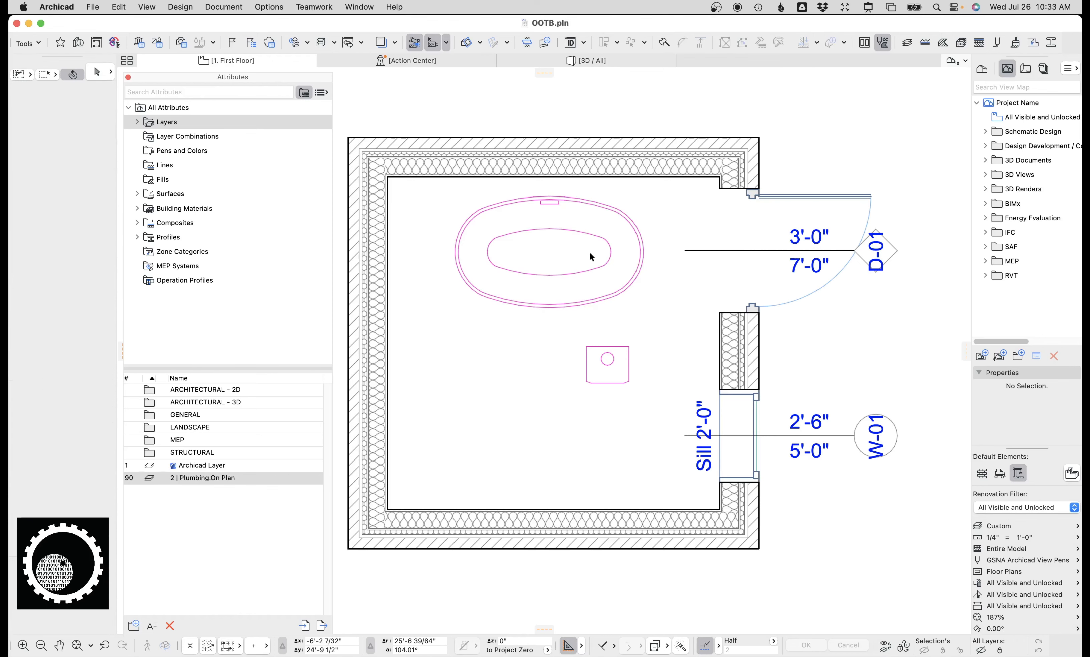
{"action": "left_click", "coordinate": [596, 258]}
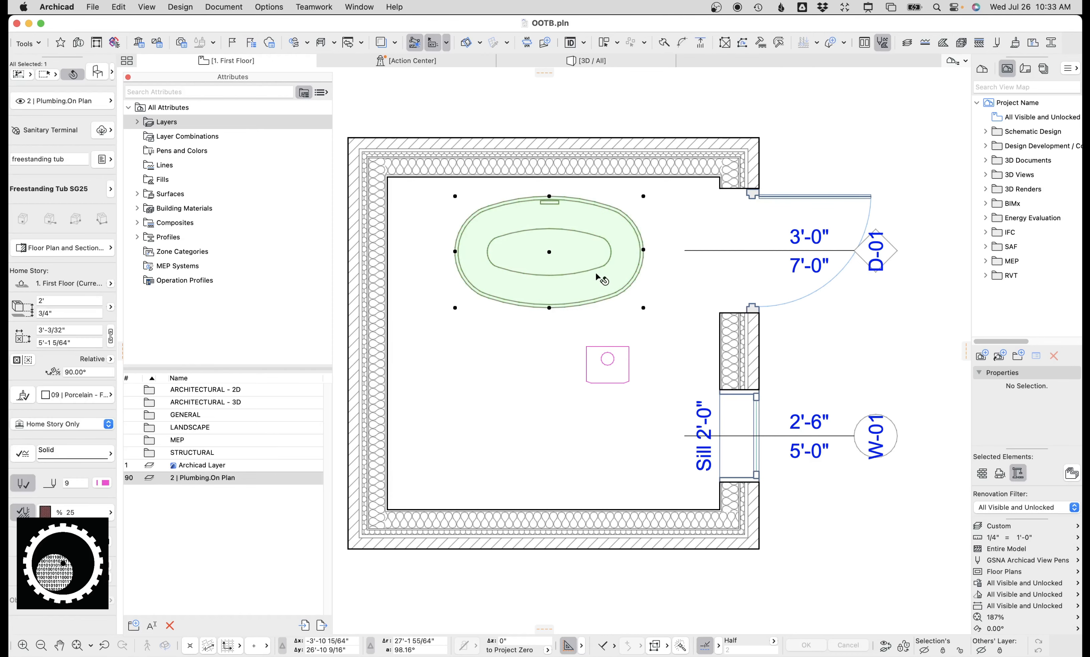
{"action": "key", "text": "F5"}
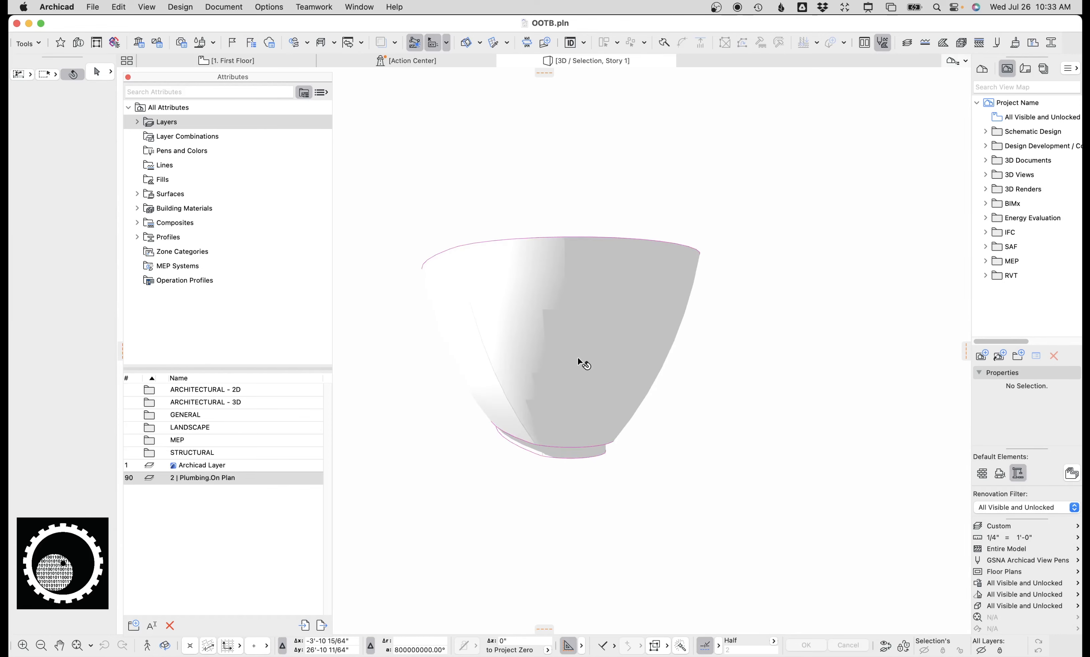
{"action": "middle_click_drag", "start_coordinate": [580, 359], "coordinate": [572, 407], "text": "shift"}
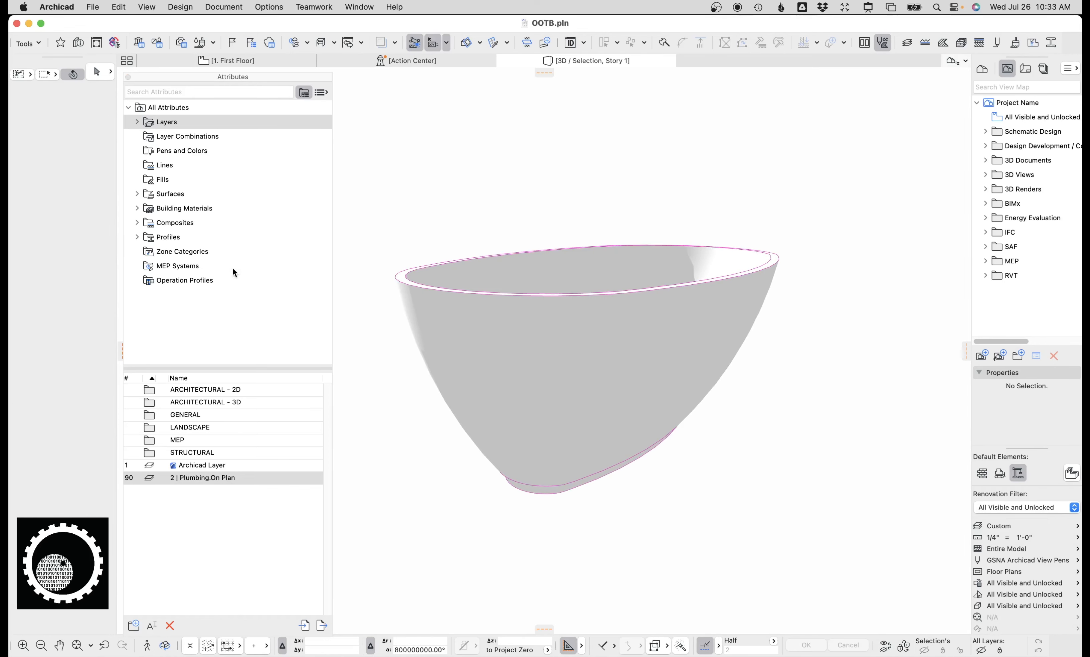
- Delete the imported surfaces from 05 | Metal - Trim - Nickel through 60 | Generic - Interior without replacing them
{"action": "left_click", "coordinate": [179, 208]}
{"action": "left_click", "coordinate": [165, 193]}
{"action": "scroll", "coordinate": [210, 487], "scroll_direction": "down", "scroll_amount": 1}
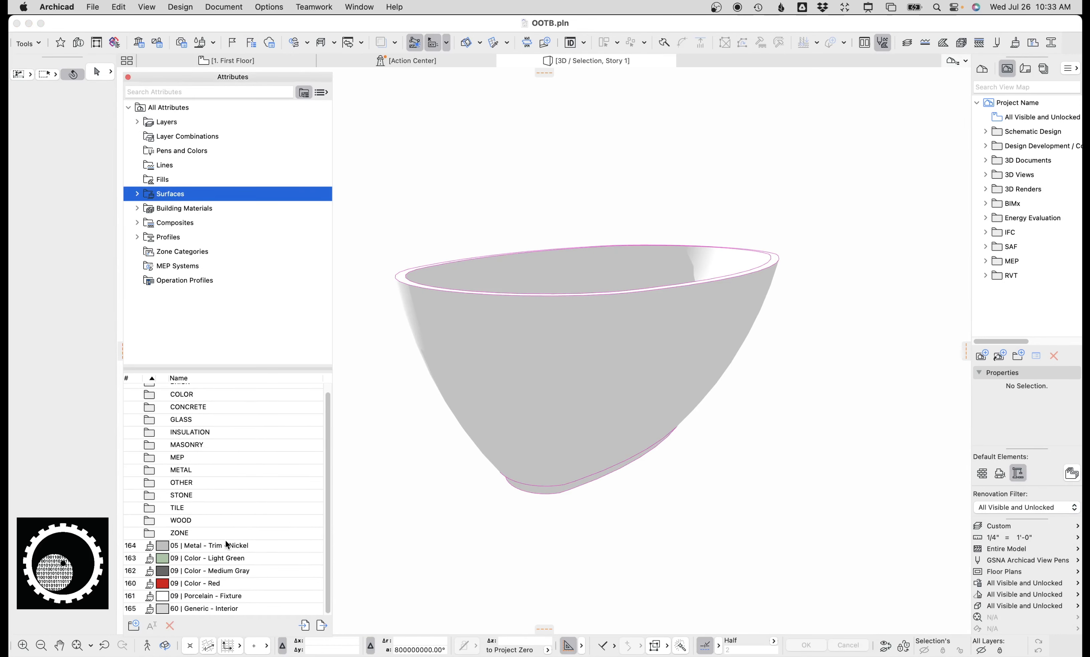
{"action": "left_click", "coordinate": [226, 544]}
{"action": "left_click", "coordinate": [222, 609], "text": "shift"}
{"action": "left_click", "coordinate": [170, 625]}
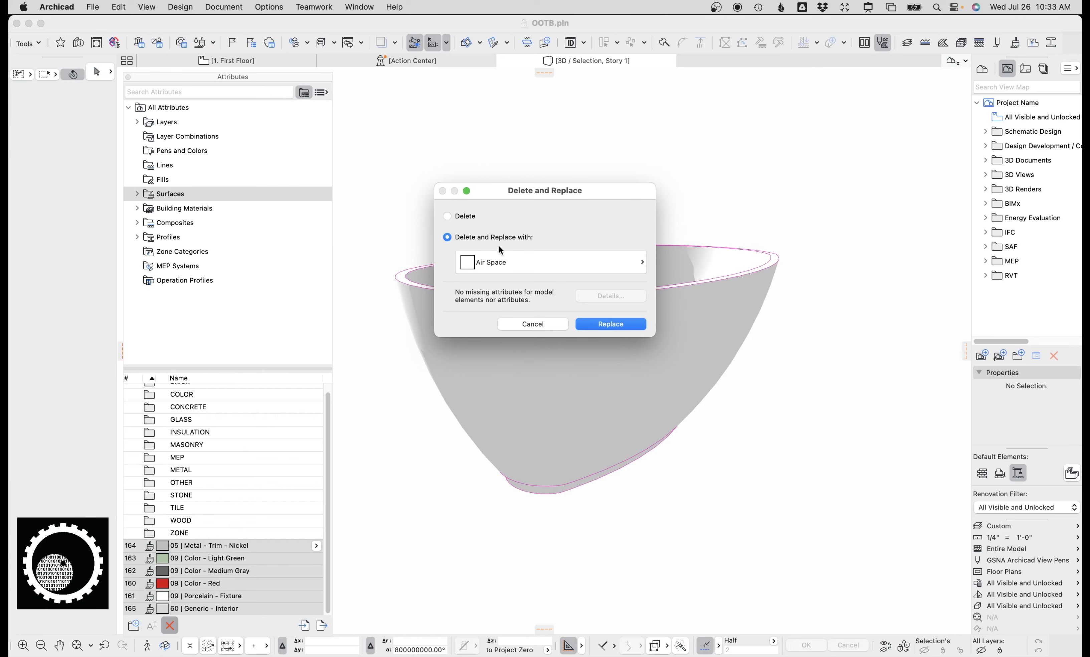
{"action": "left_click", "coordinate": [471, 217]}
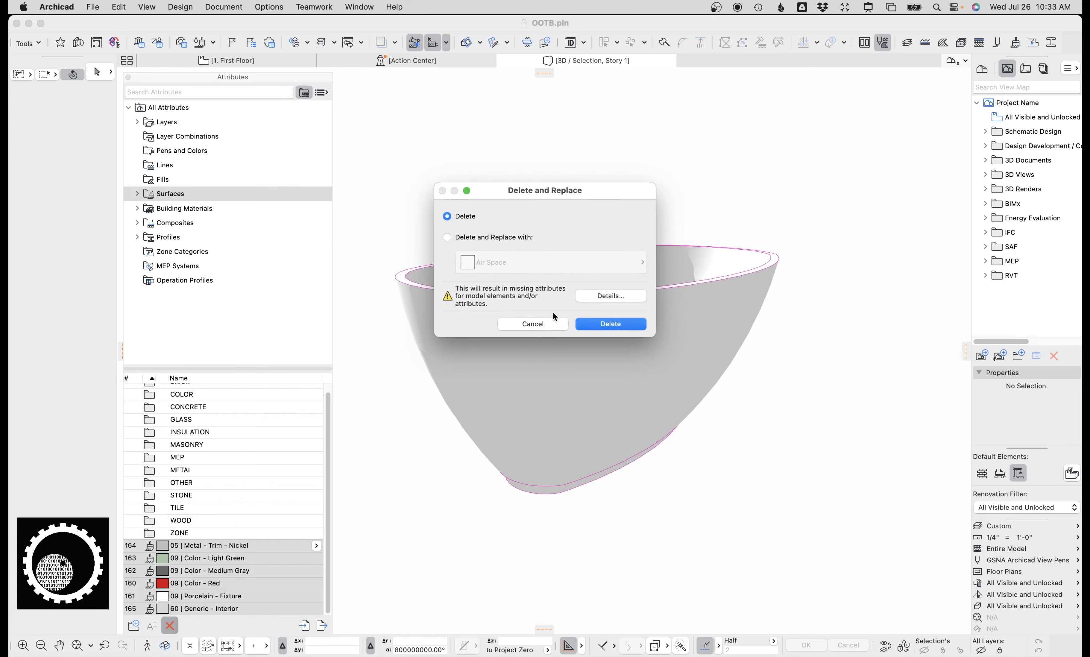
{"action": "left_click", "coordinate": [598, 325]}
{"action": "left_click", "coordinate": [561, 388]}
{"action": "key", "text": "Escape"}
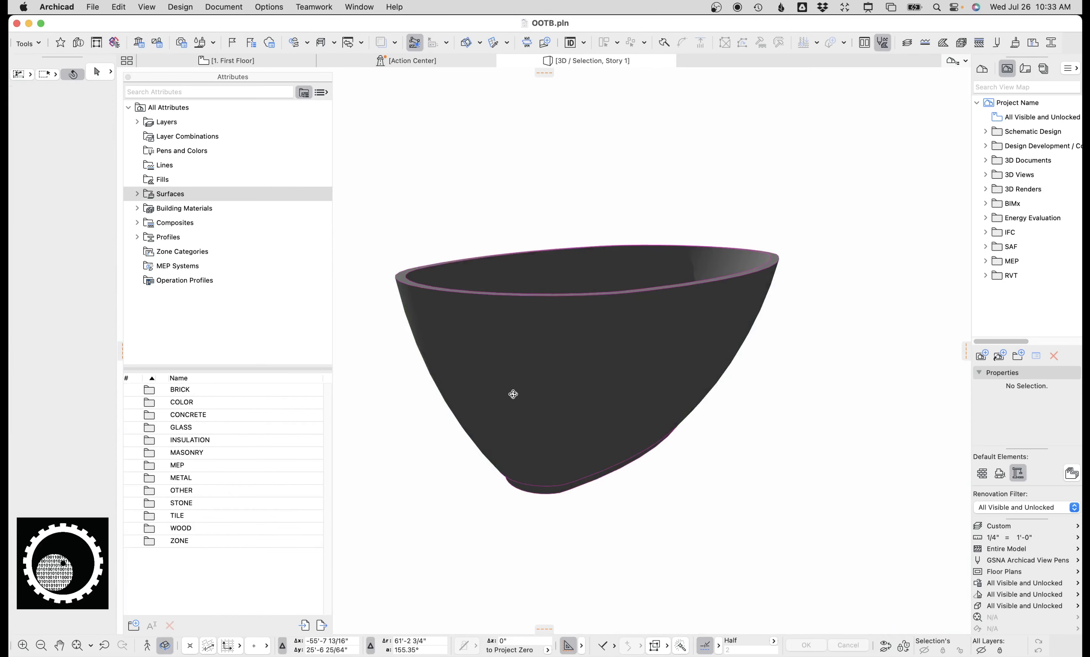
- Inspect the tub in 3D and review its surface override, elevation preview and 3D preview in the object settings
{"action": "middle_click_drag", "start_coordinate": [514, 394], "coordinate": [570, 341], "text": "shift"}
{"action": "scroll", "coordinate": [571, 341], "scroll_direction": "down", "scroll_amount": 5}
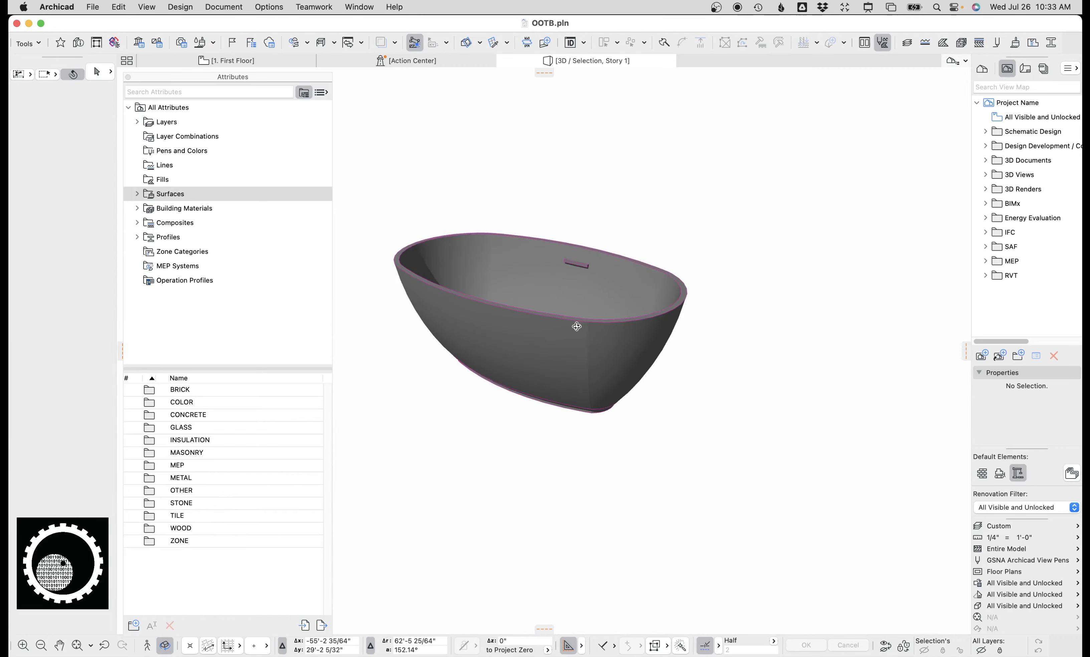
{"action": "key", "text": "Escape"}
{"action": "left_click", "coordinate": [567, 330]}
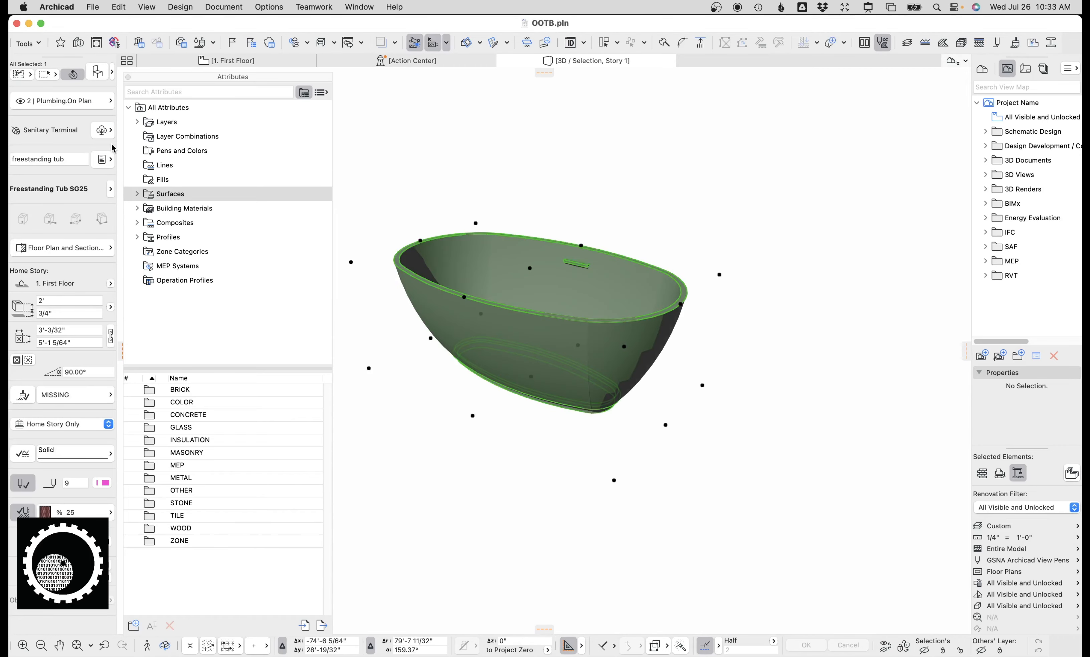
{"action": "left_click", "coordinate": [97, 72]}
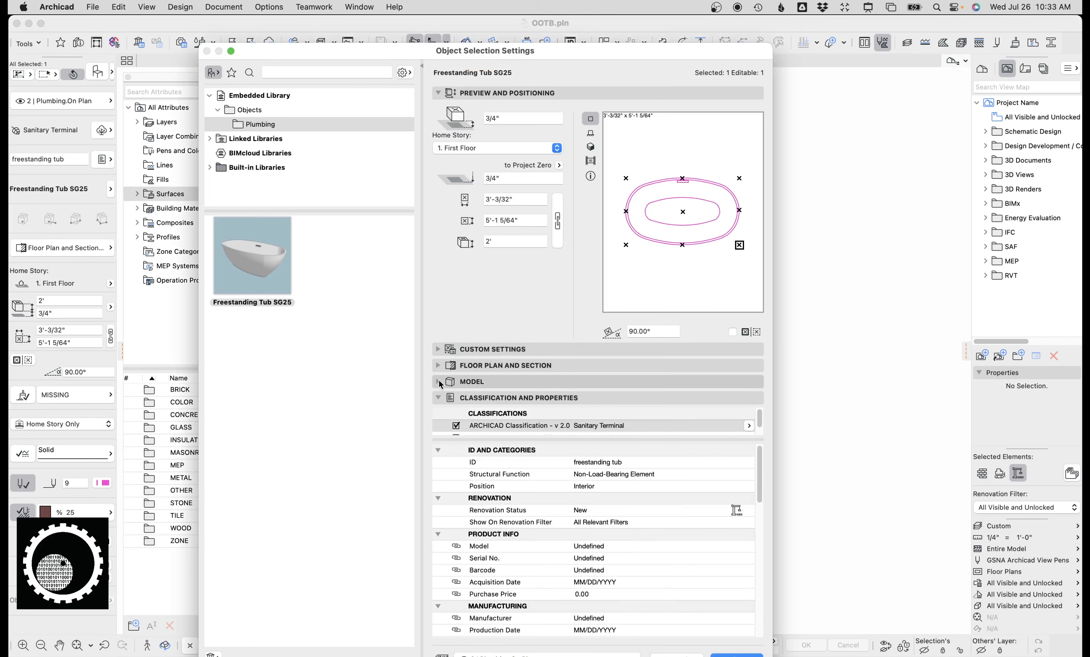
{"action": "left_click", "coordinate": [438, 381]}
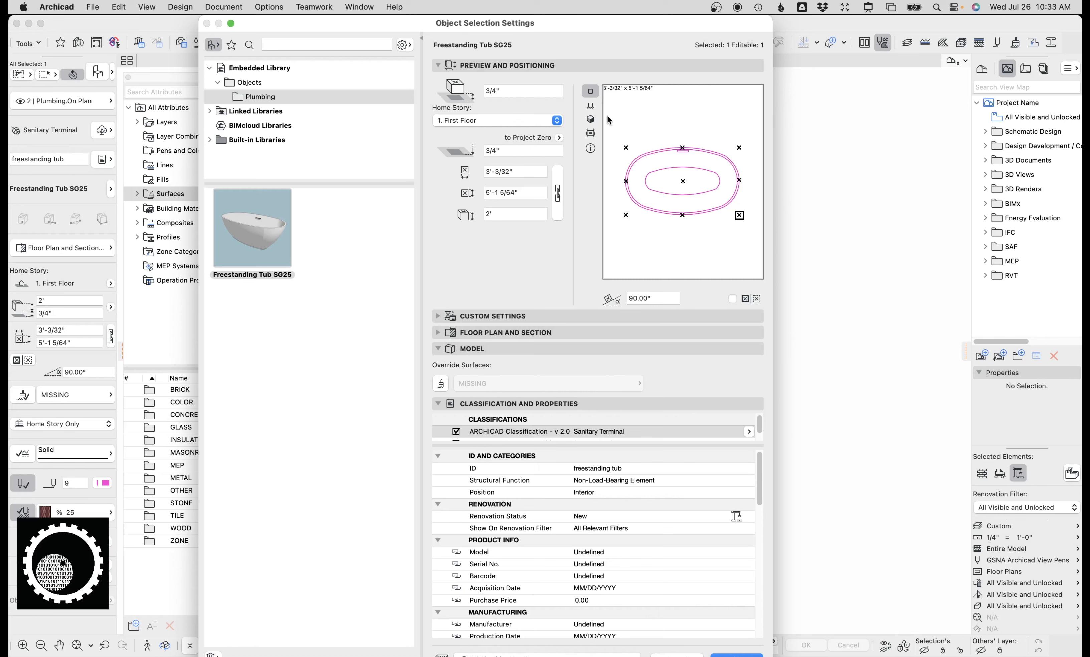
{"action": "left_click", "coordinate": [590, 105]}
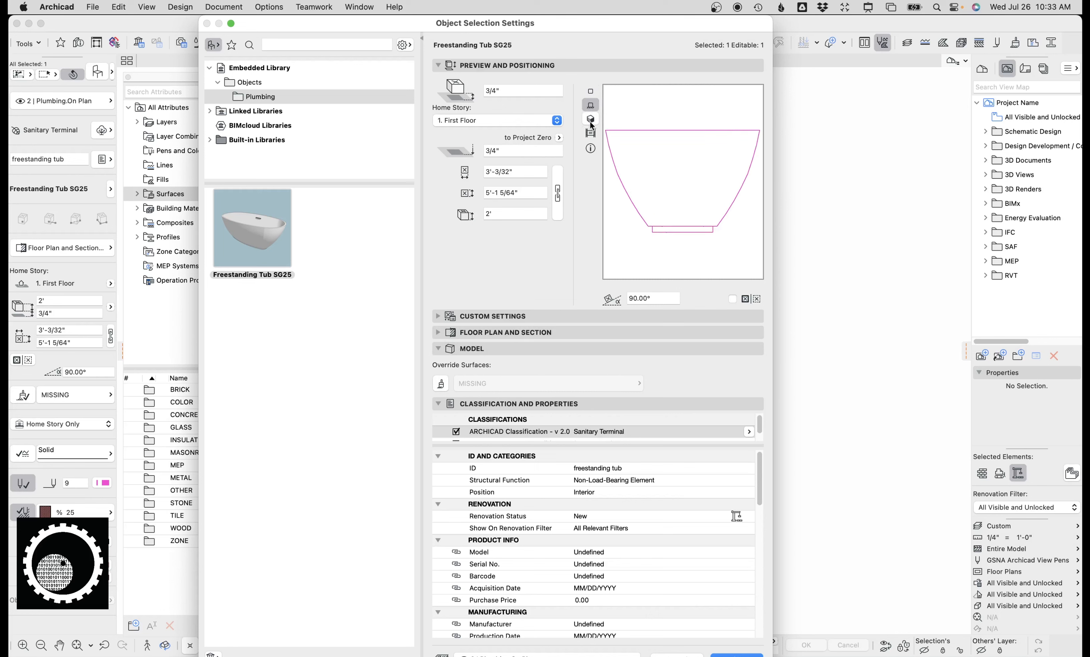
{"action": "left_click", "coordinate": [590, 118]}
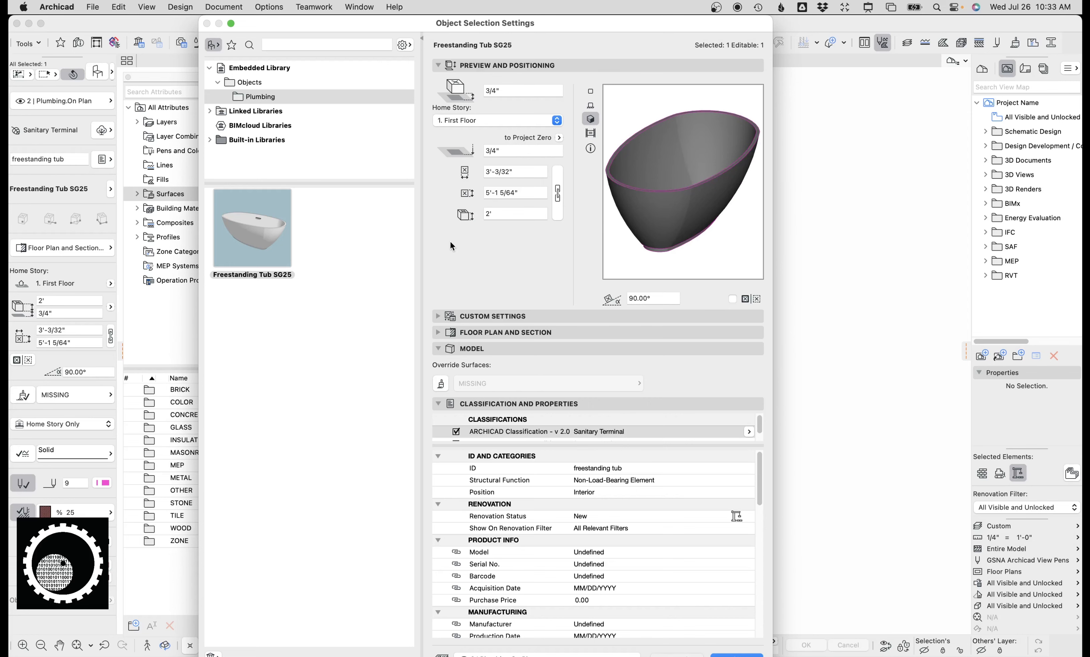
{"action": "key", "text": "Return"}
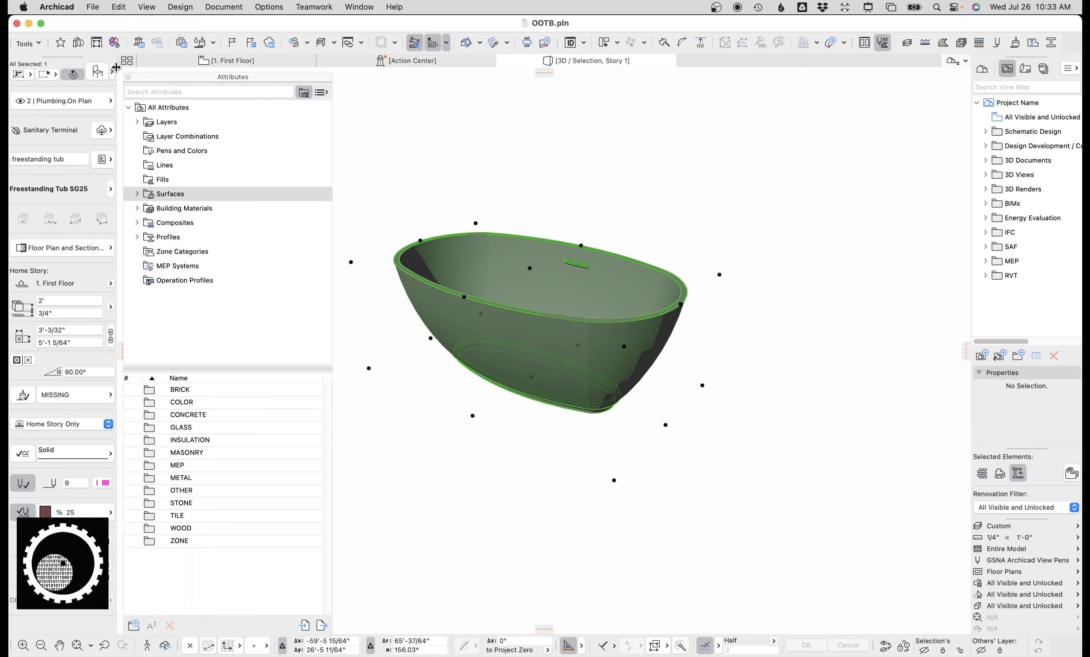
- Examine the tub from a higher angle in 3D and check its appearance on the First Floor plan
{"action": "key", "text": "Escape"}
{"action": "key", "text": "o"}
{"action": "left_click_drag", "start_coordinate": [574, 321], "coordinate": [579, 354]}
{"action": "scroll", "coordinate": [596, 261], "scroll_direction": "up", "scroll_amount": 1}
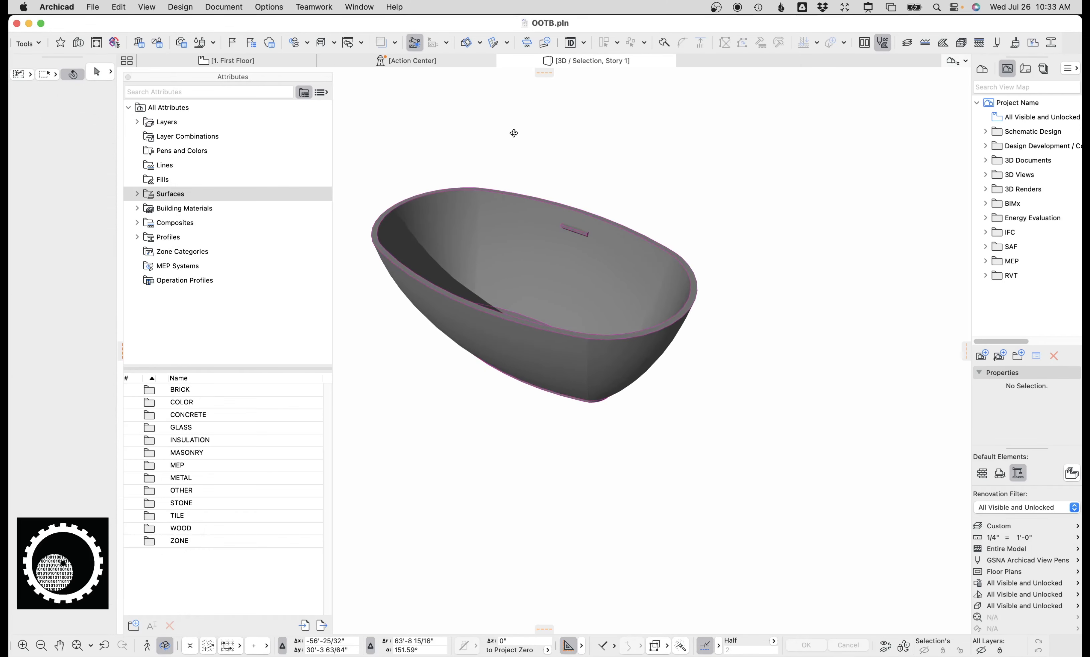
{"action": "left_click", "coordinate": [277, 60]}
{"action": "left_click", "coordinate": [539, 201]}
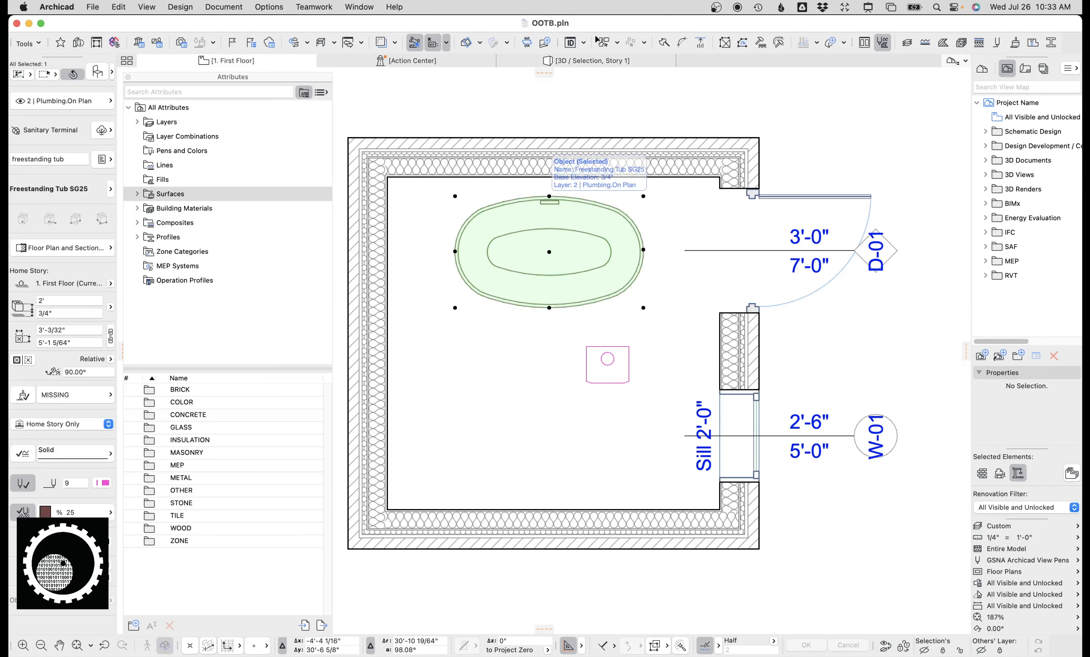
{"action": "key", "text": "Escape"}
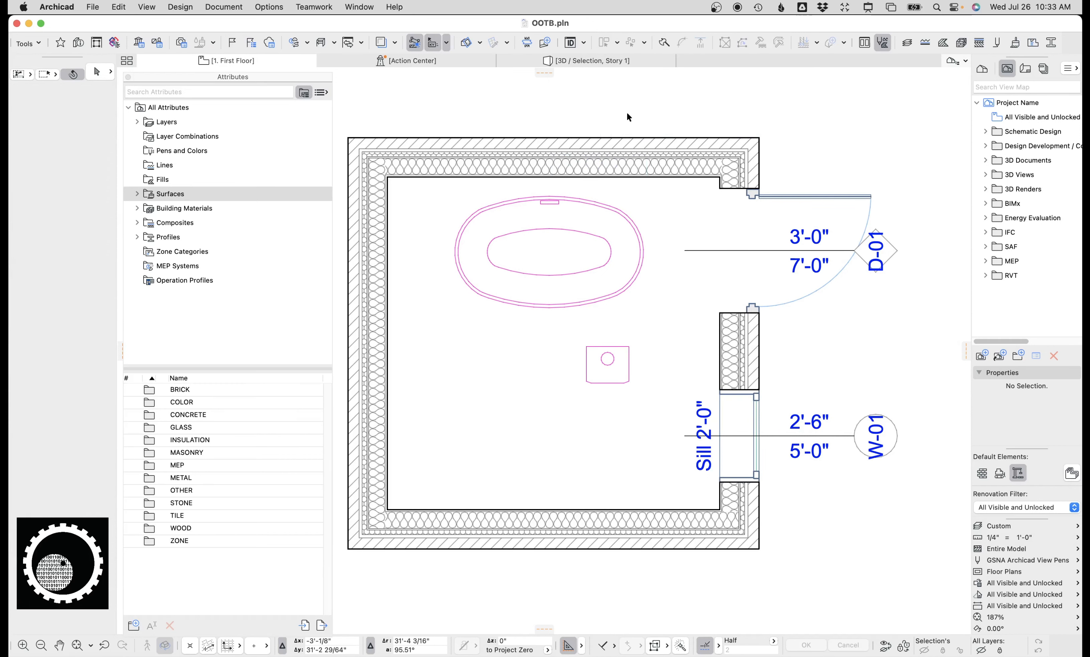
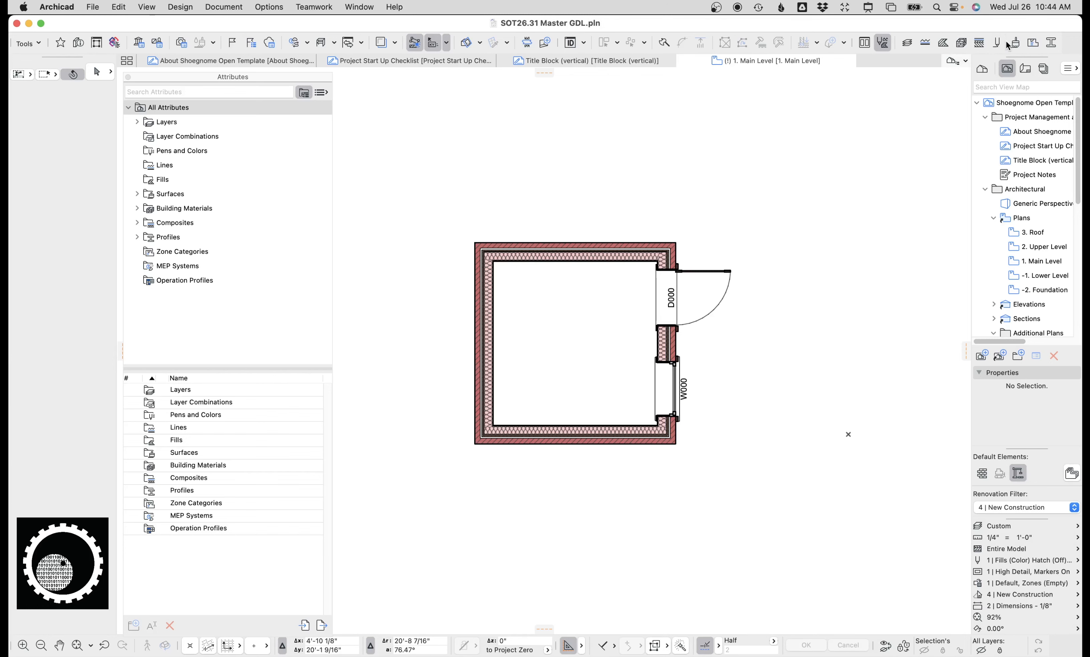
- Review the full surface list below the 99 trash surfaces divider in the Surfaces settings, checking the FF_Leather_Orange texture along the way
{"action": "left_click", "coordinate": [1016, 45]}
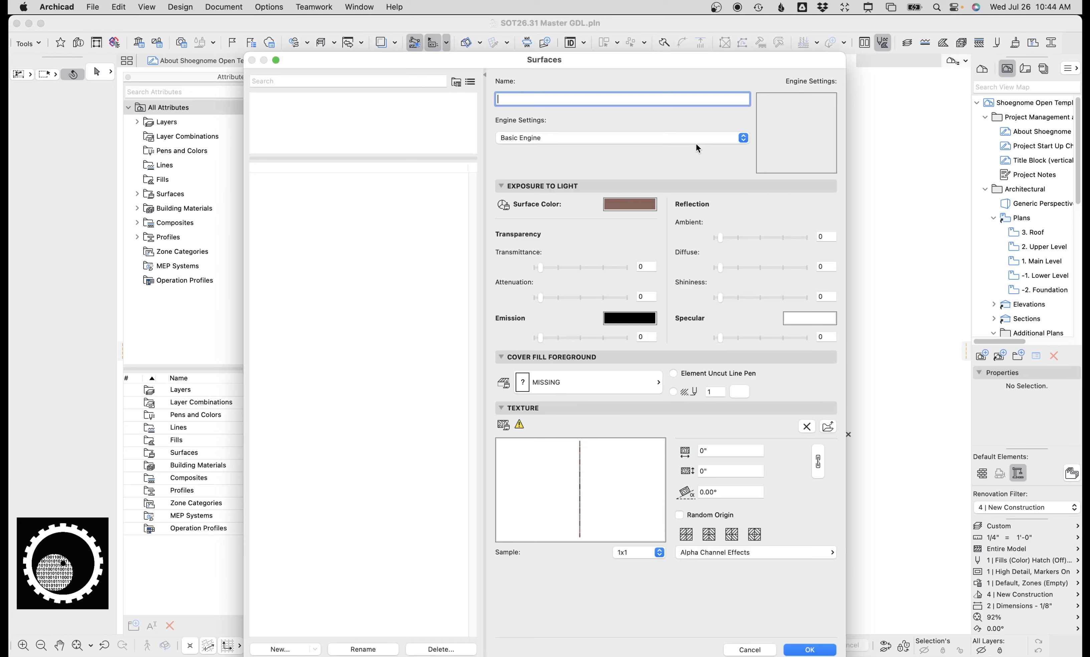
{"action": "left_click", "coordinate": [323, 101]}
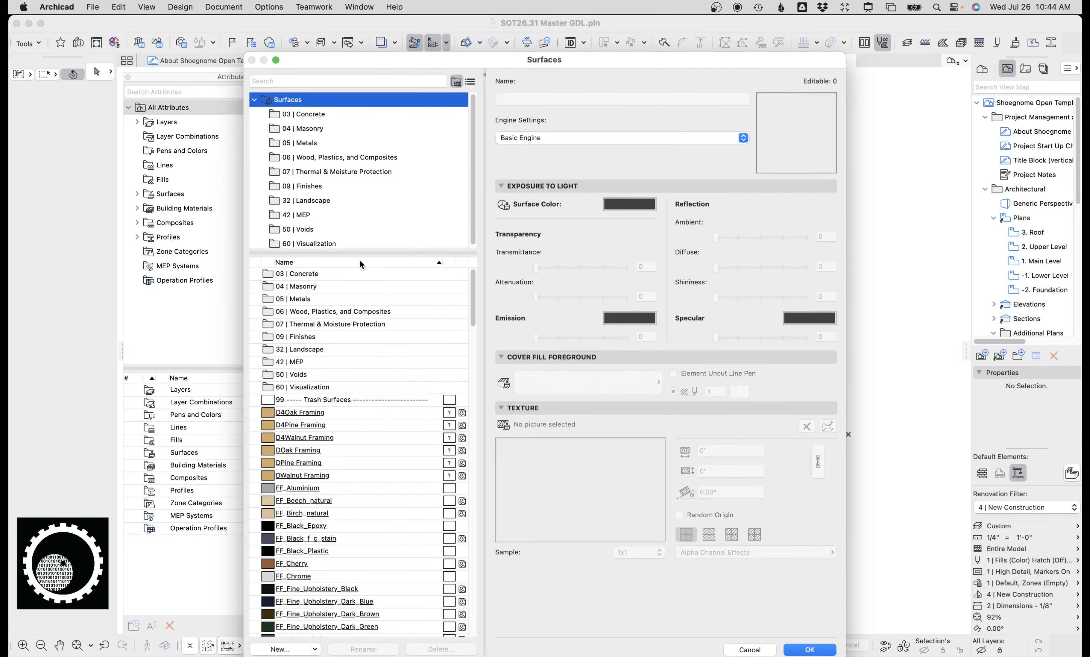
{"action": "scroll", "coordinate": [378, 392], "scroll_direction": "down", "scroll_amount": 15}
{"action": "left_click", "coordinate": [328, 349]}
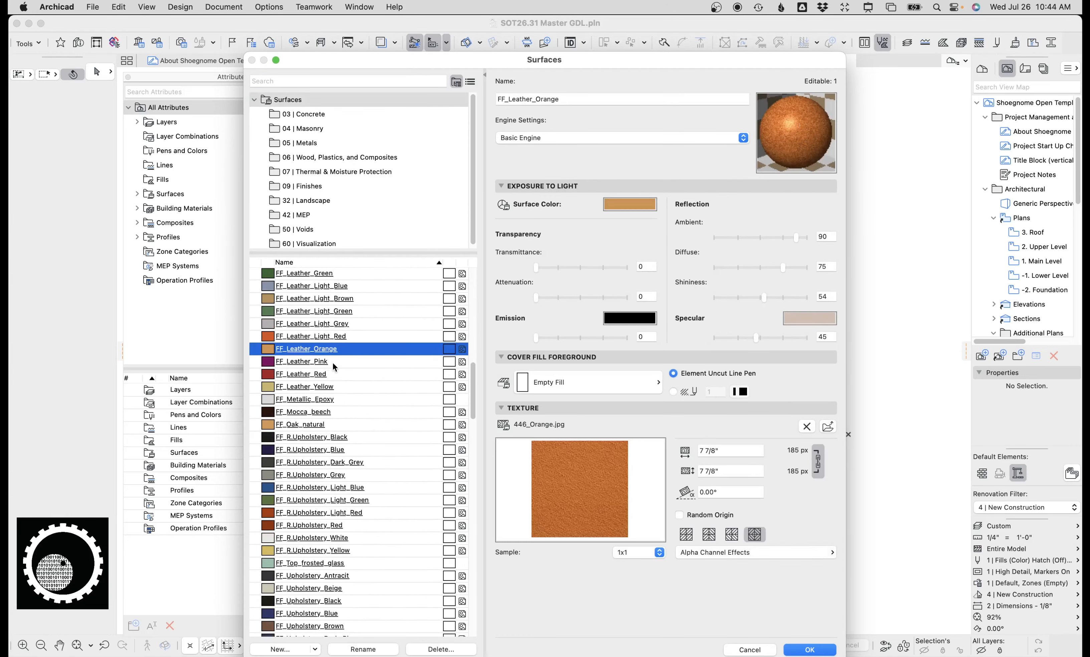
{"action": "scroll", "coordinate": [310, 327], "scroll_direction": "up", "scroll_amount": 8}
{"action": "scroll", "coordinate": [309, 329], "scroll_direction": "up", "scroll_amount": 10}
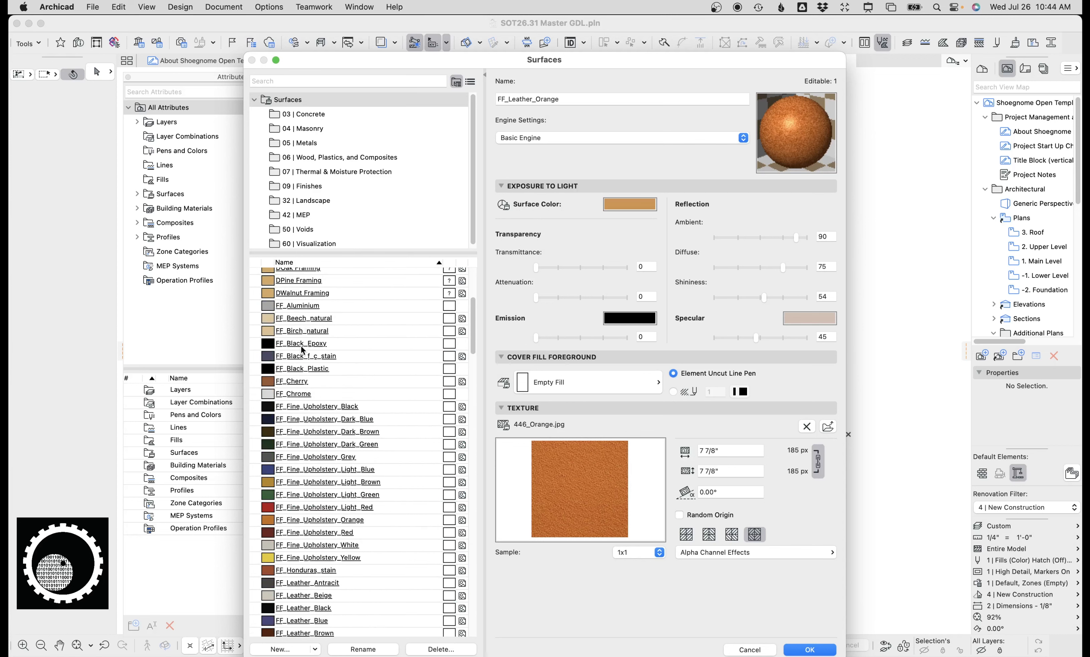
{"action": "scroll", "coordinate": [306, 350], "scroll_direction": "up", "scroll_amount": 10}
{"action": "scroll", "coordinate": [302, 418], "scroll_direction": "down", "scroll_amount": 20}
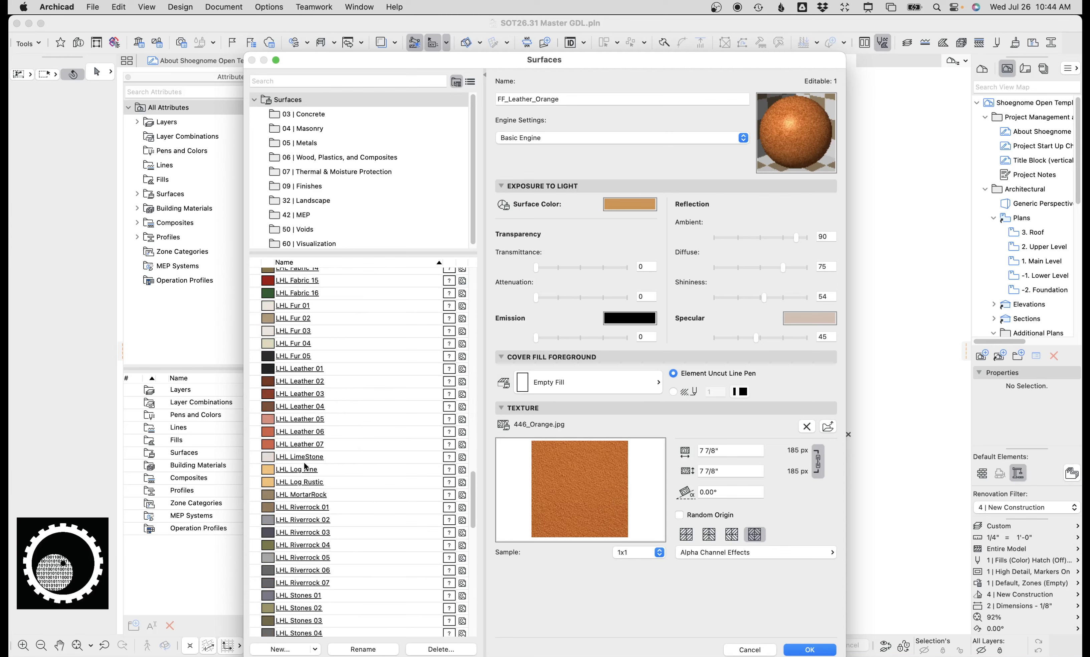
{"action": "scroll", "coordinate": [323, 460], "scroll_direction": "down", "scroll_amount": 20}
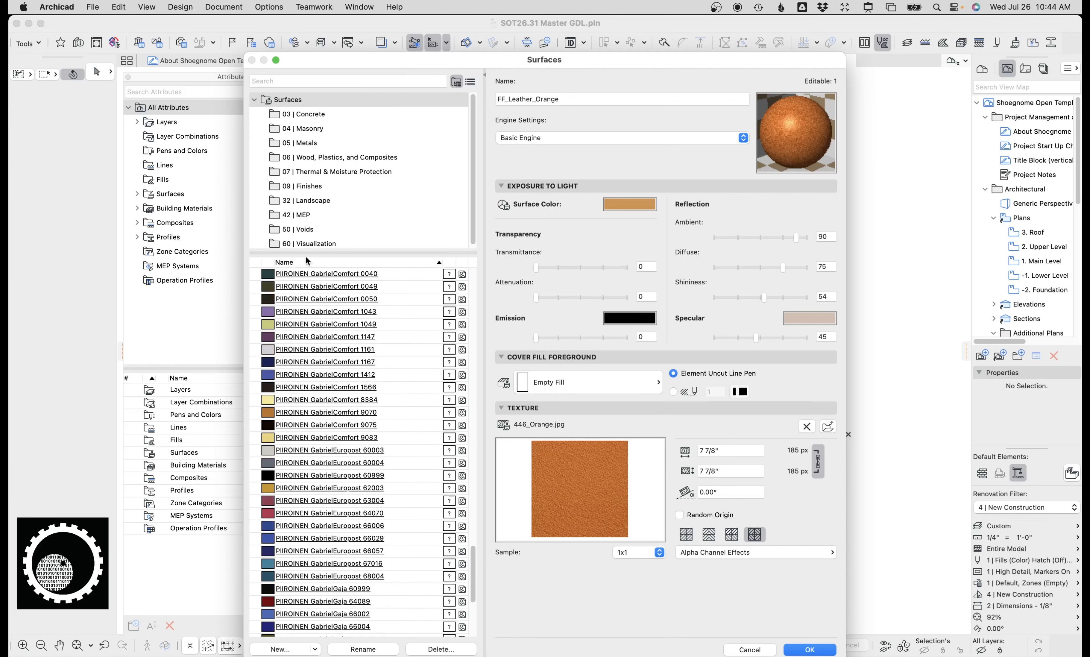
{"action": "scroll", "coordinate": [310, 349], "scroll_direction": "down", "scroll_amount": 5}
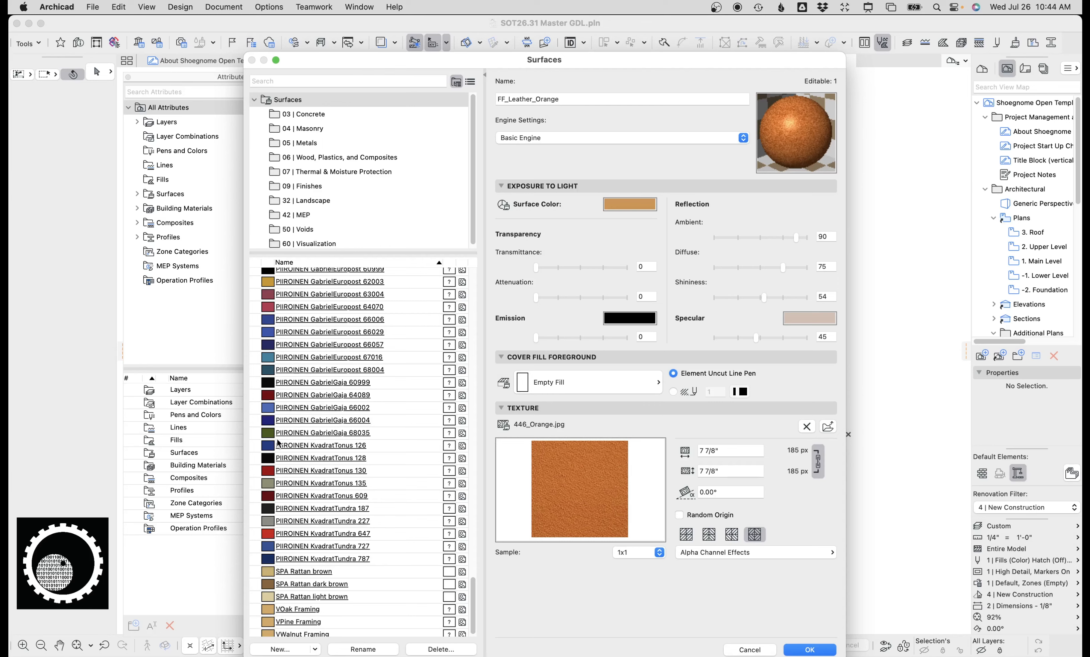
- Examine the texture and cover fill foreground of the PIIROINEN KvadratTonus 130 surface
{"action": "scroll", "coordinate": [309, 359], "scroll_direction": "up", "scroll_amount": 10}
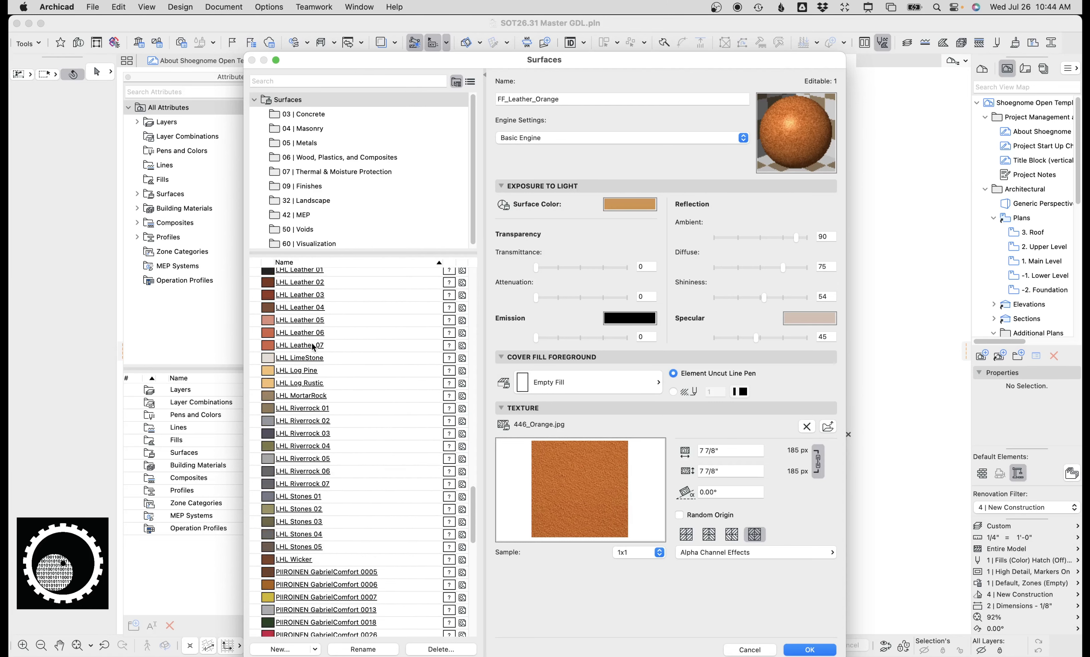
{"action": "scroll", "coordinate": [310, 360], "scroll_direction": "down", "scroll_amount": 10}
{"action": "left_click", "coordinate": [331, 502]}
{"action": "left_click", "coordinate": [332, 542]}
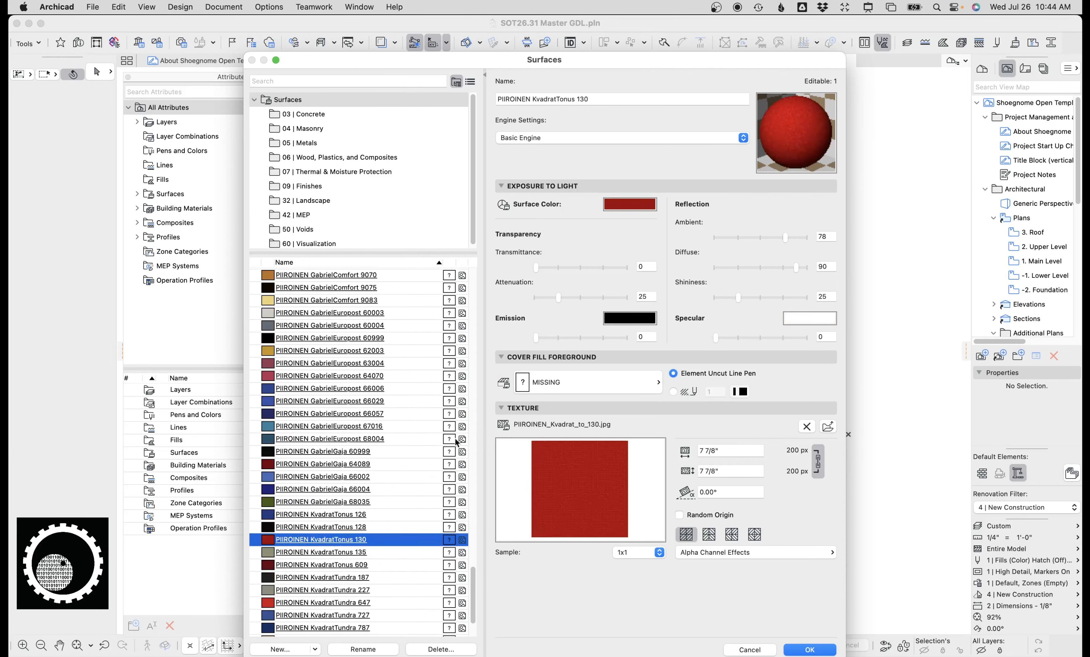
{"action": "left_click", "coordinate": [563, 382]}
{"action": "left_click", "coordinate": [448, 417]}
{"action": "scroll", "coordinate": [370, 518], "scroll_direction": "down", "scroll_amount": 4}
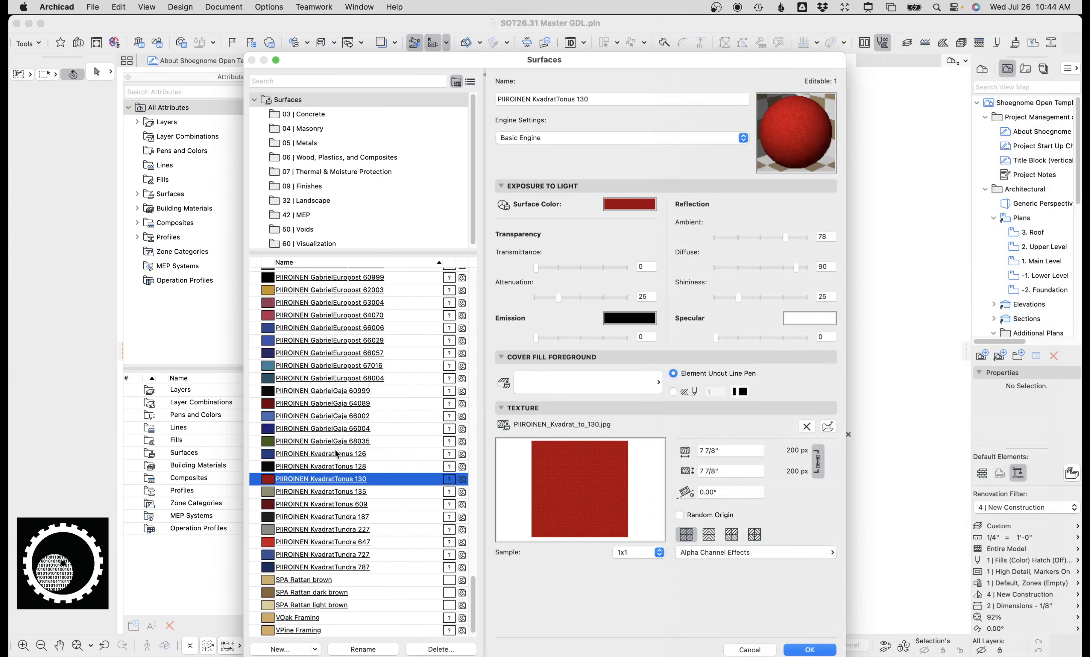
- Check the PIIROINEN GabrielGaja 64089 and GabrielEuropost 63004 surface settings, skim the LHL surfaces and close the Surfaces settings
{"action": "left_click", "coordinate": [340, 405]}
{"action": "scroll", "coordinate": [357, 453], "scroll_direction": "down", "scroll_amount": 1}
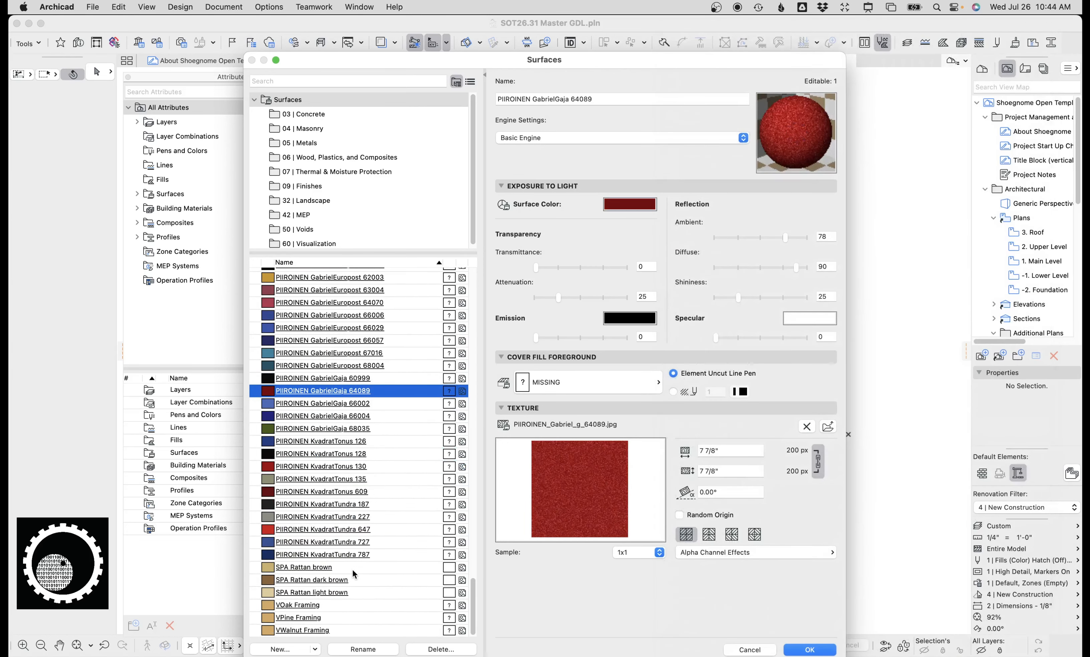
{"action": "left_click", "coordinate": [325, 291]}
{"action": "scroll", "coordinate": [340, 395], "scroll_direction": "up", "scroll_amount": 10}
{"action": "scroll", "coordinate": [343, 394], "scroll_direction": "up", "scroll_amount": 3}
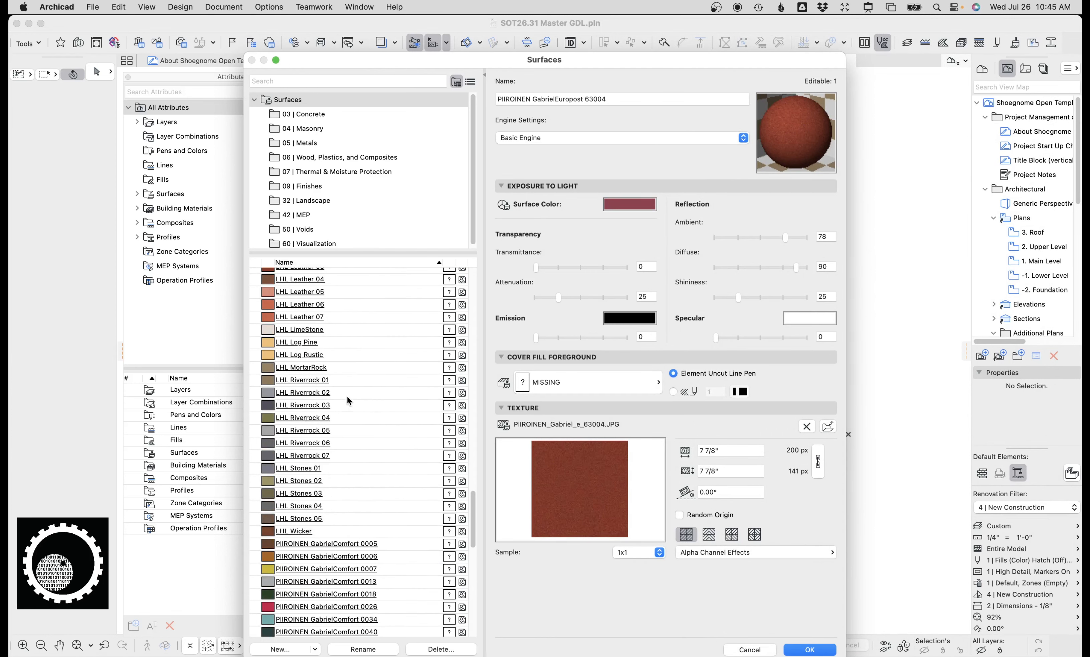
{"action": "scroll", "coordinate": [353, 418], "scroll_direction": "up", "scroll_amount": 5}
{"action": "key", "text": "Return"}
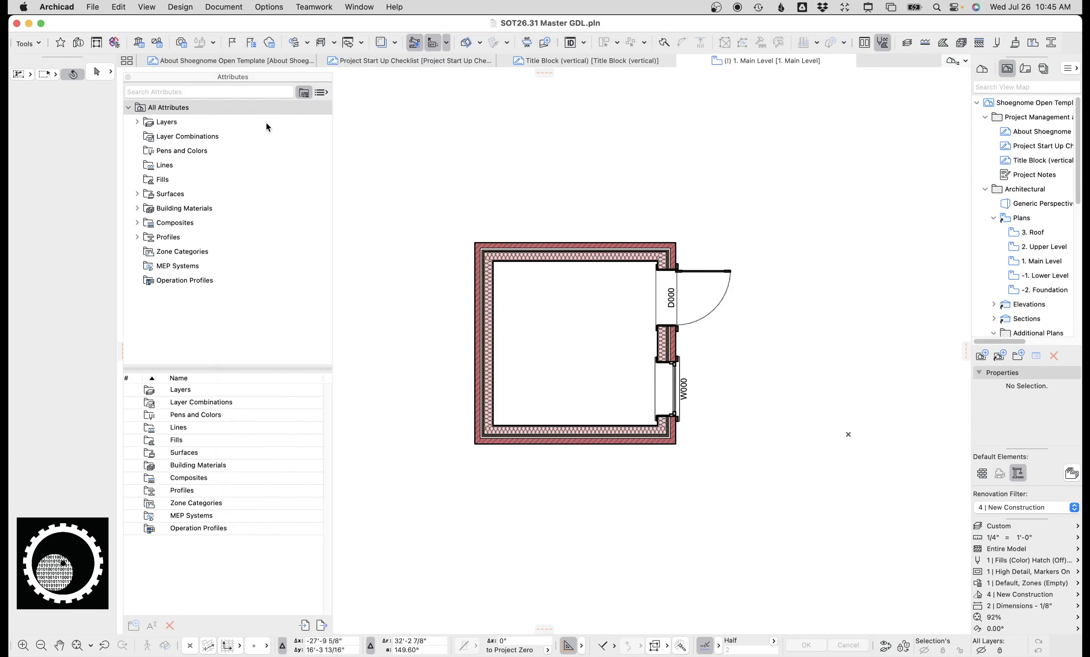
- Open the project's embedded library in the Library Manager and check the MASTER_GDLCasework Dataset file in the Firm Name Redacted folder
{"action": "left_click", "coordinate": [118, 42]}
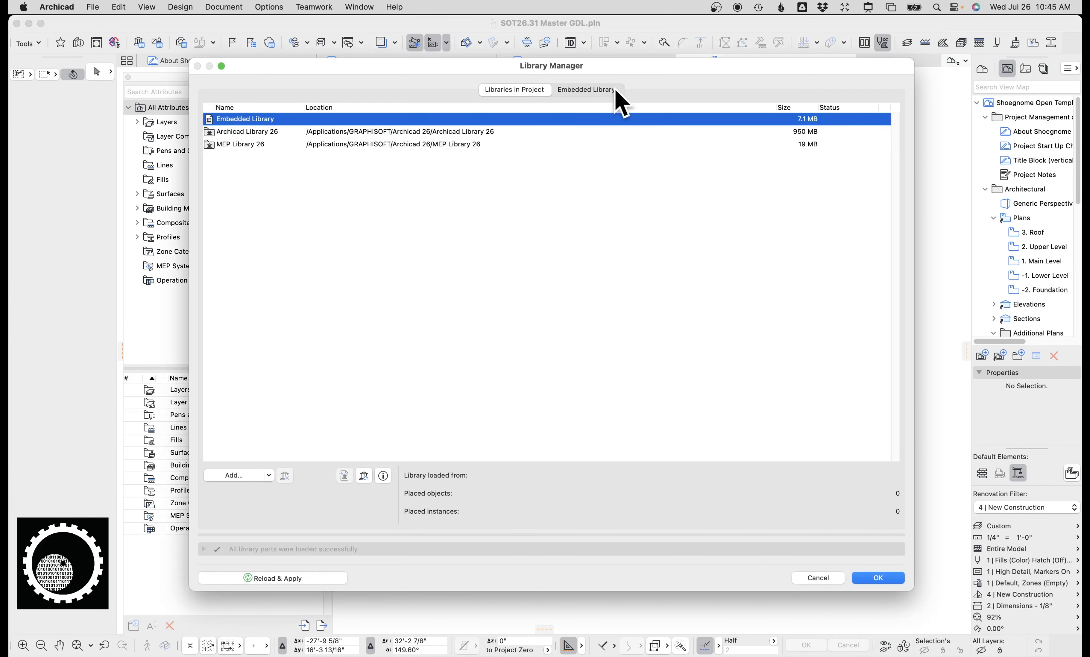
{"action": "left_click", "coordinate": [587, 89]}
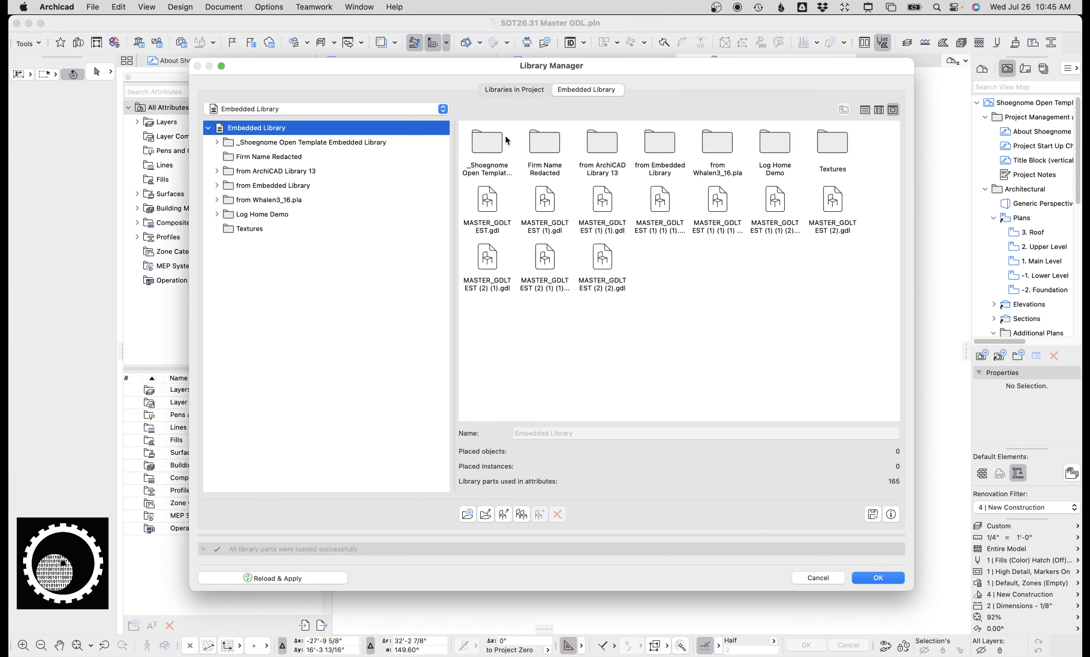
{"action": "left_click", "coordinate": [289, 146]}
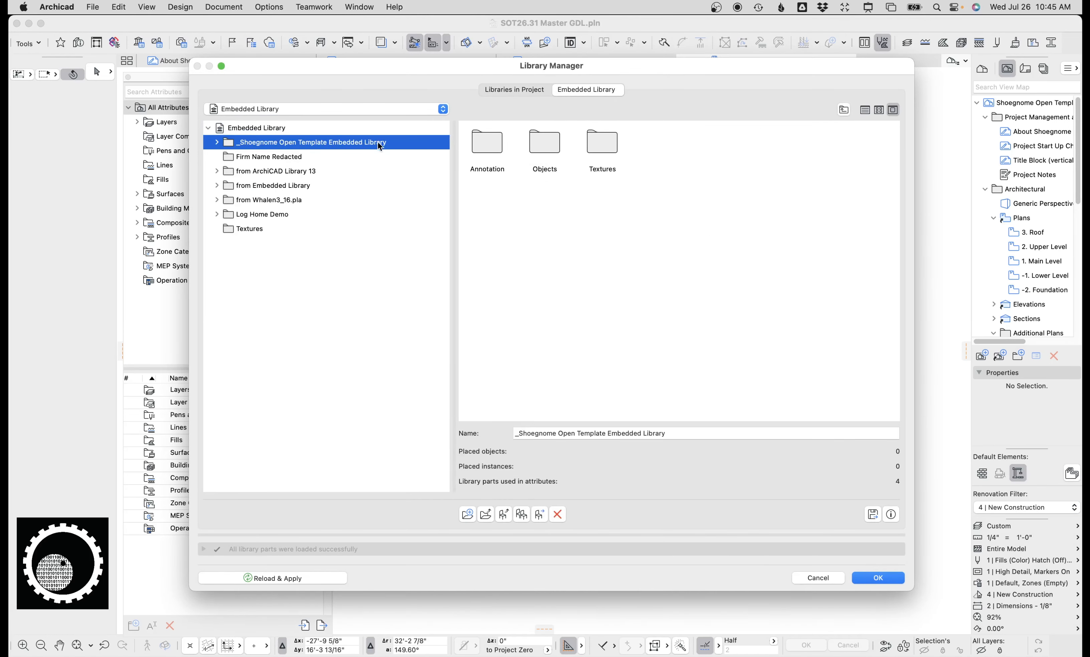
{"action": "left_click", "coordinate": [268, 158]}
{"action": "left_click", "coordinate": [478, 169]}
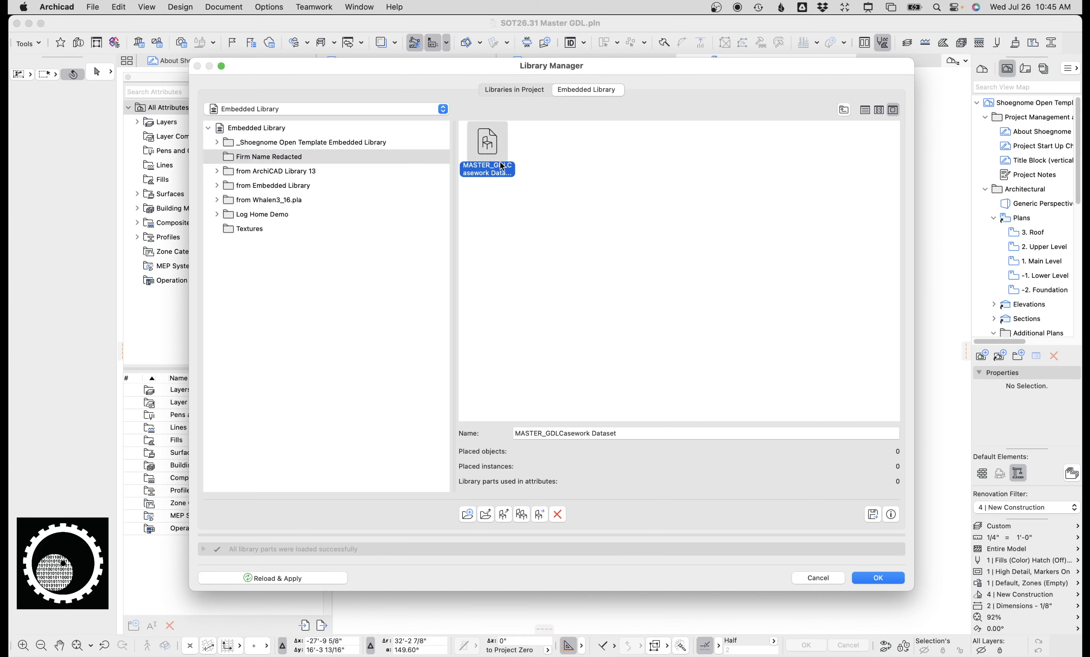
- Inspect the master GDL files in the textures, zone stamps and property objects subfolder of the from ArchiCAD Library 13 folder
{"action": "left_click", "coordinate": [257, 173]}
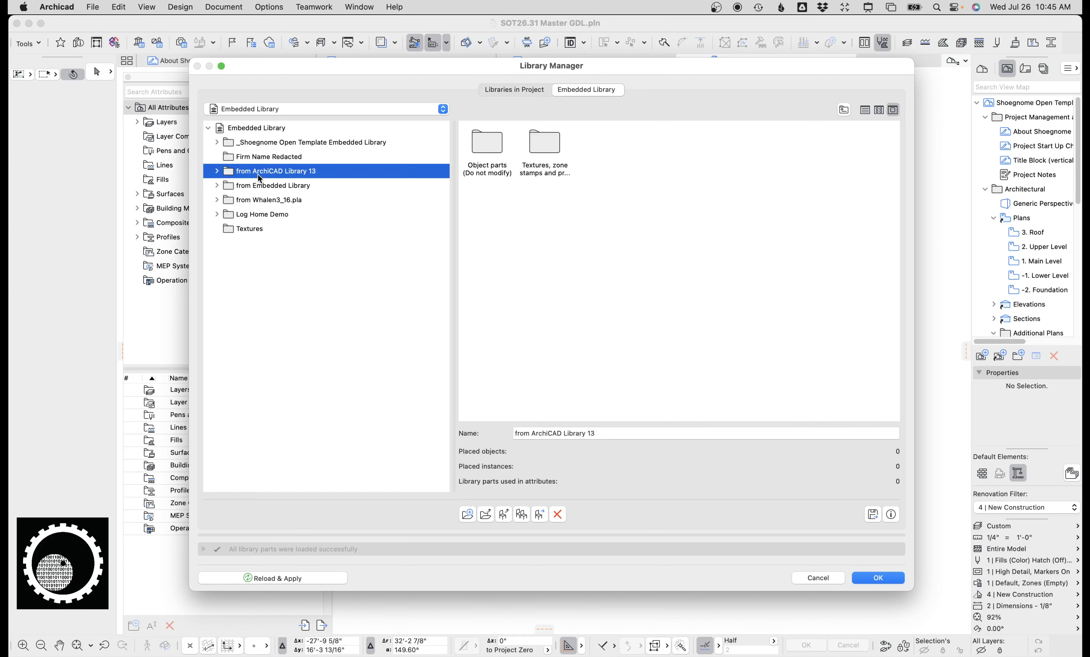
{"action": "double_click", "coordinate": [545, 149]}
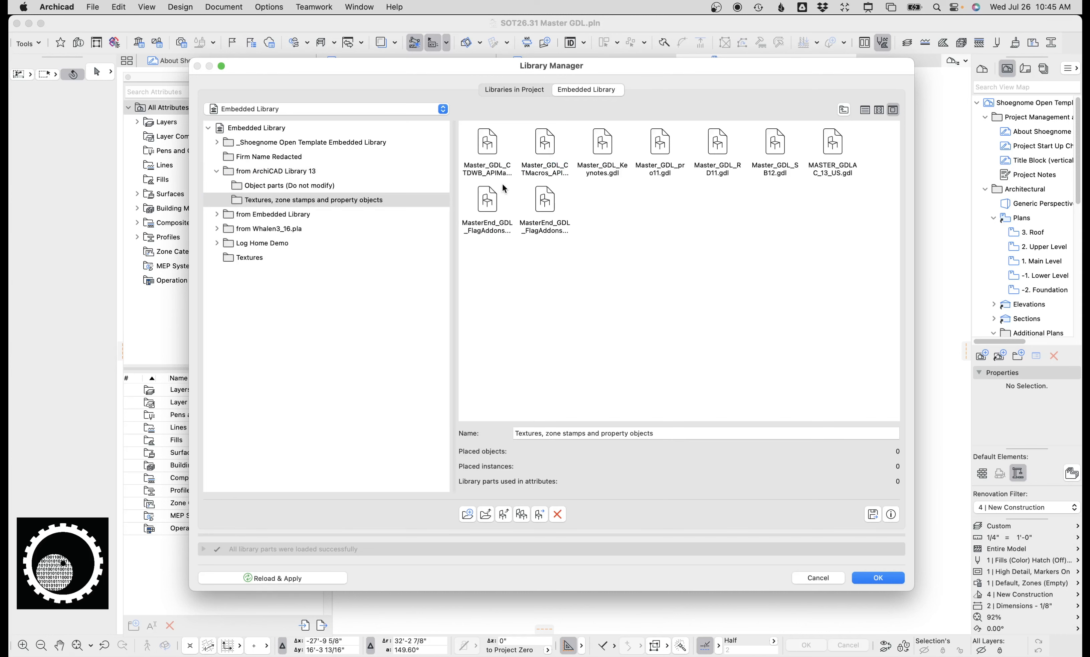
{"action": "left_click", "coordinate": [545, 201]}
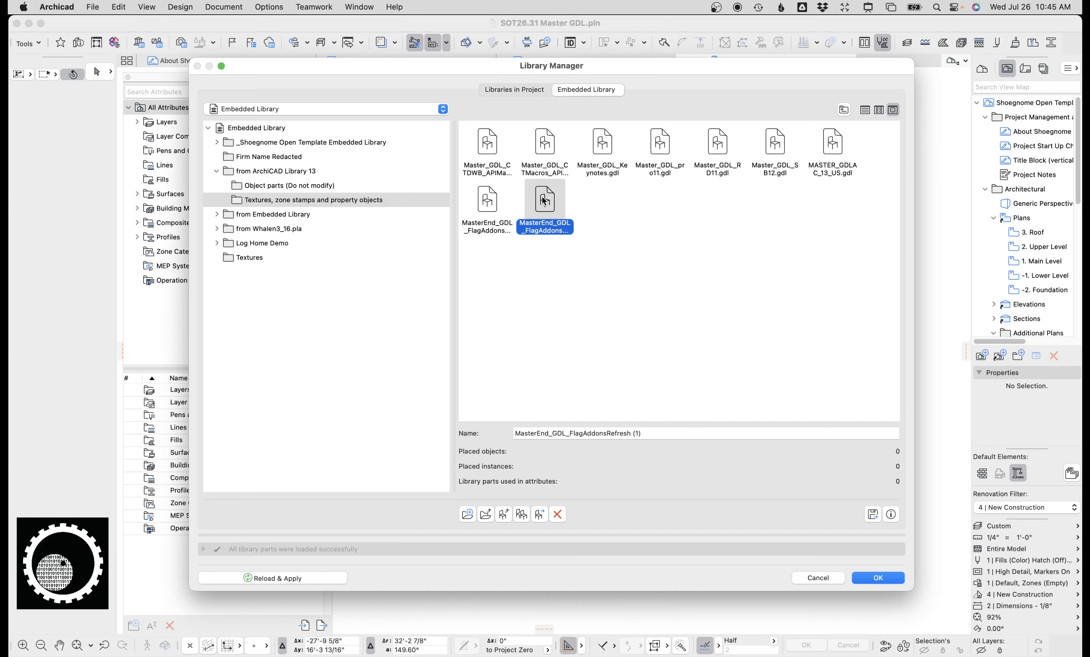
{"action": "left_click", "coordinate": [544, 155]}
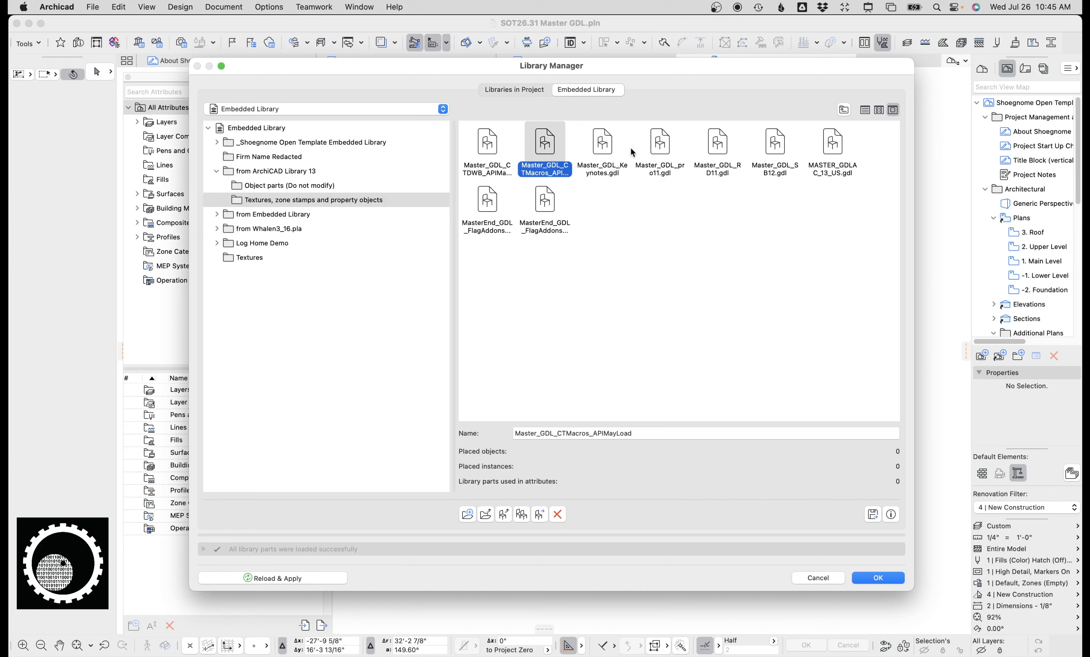
- View the texture subfolders of the from Embedded Library folder and the folder imported from a PLA archive
{"action": "left_click", "coordinate": [295, 214]}
{"action": "double_click", "coordinate": [489, 148]}
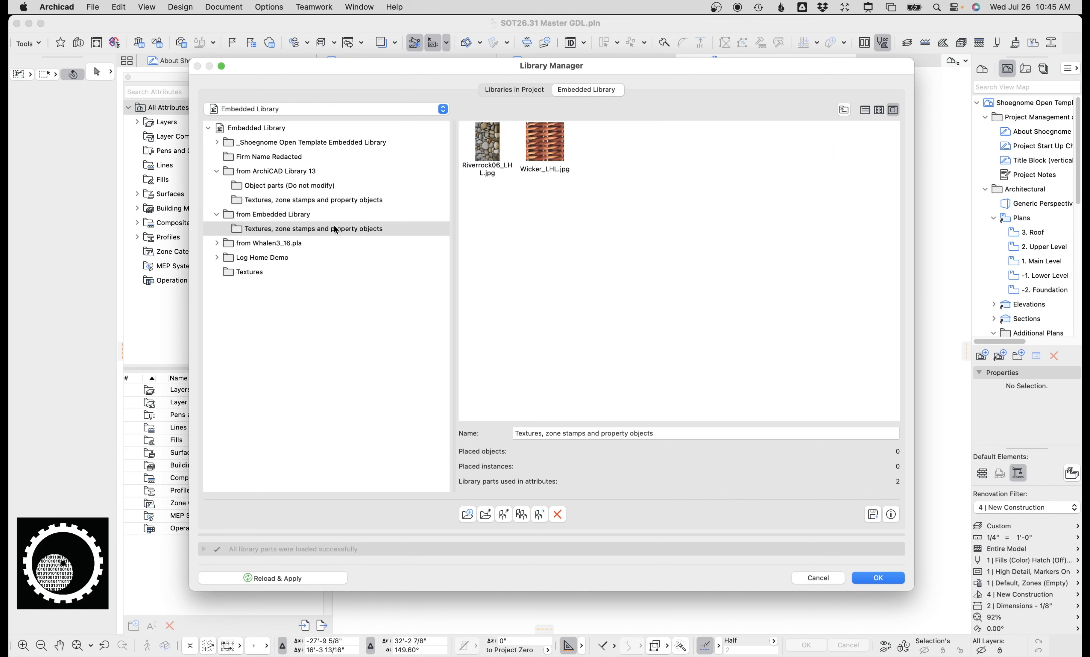
{"action": "left_click", "coordinate": [294, 245]}
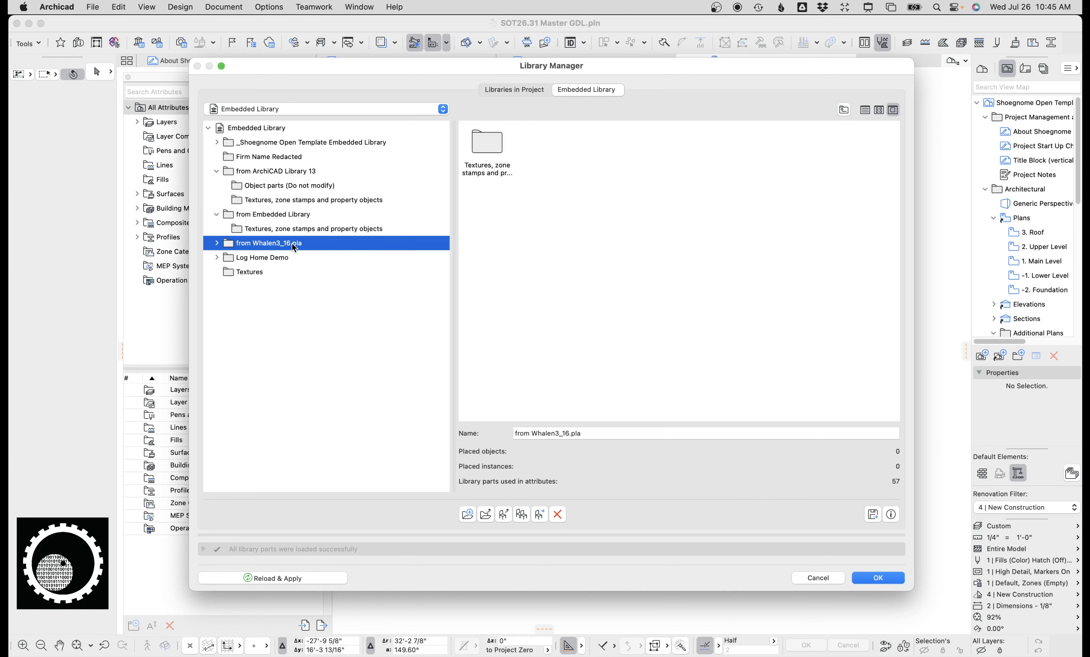
{"action": "left_click", "coordinate": [215, 244]}
{"action": "left_click", "coordinate": [283, 259]}
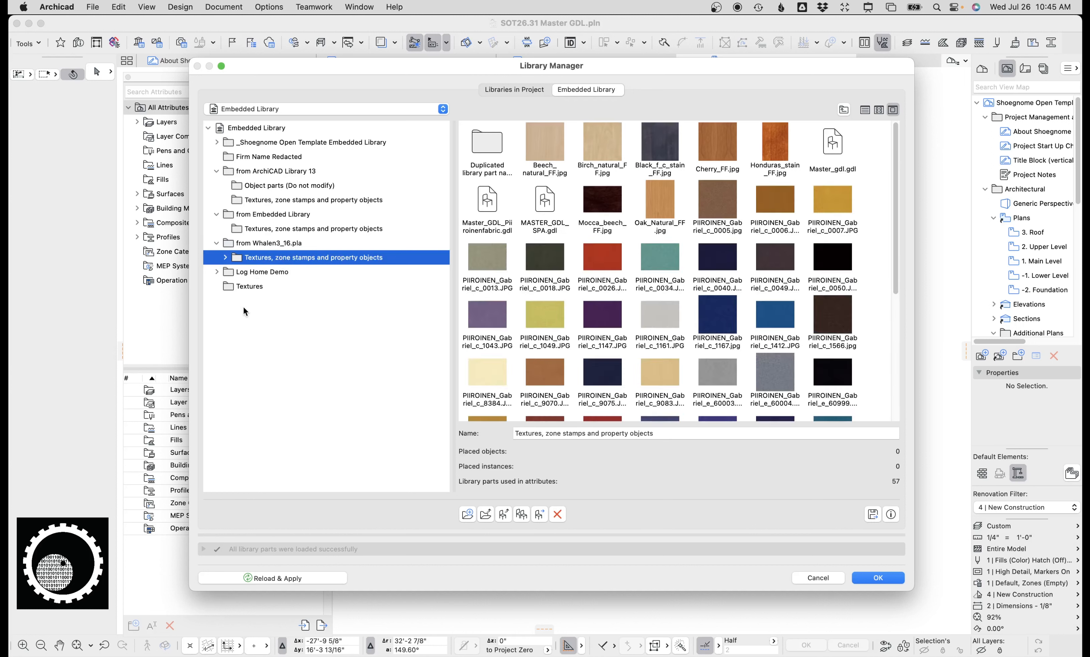
- Examine the Log Home Demo folder's object parts and textures, and compare them with the images in the Textures folder
{"action": "left_click", "coordinate": [243, 274]}
{"action": "double_click", "coordinate": [245, 276]}
{"action": "left_click", "coordinate": [251, 286]}
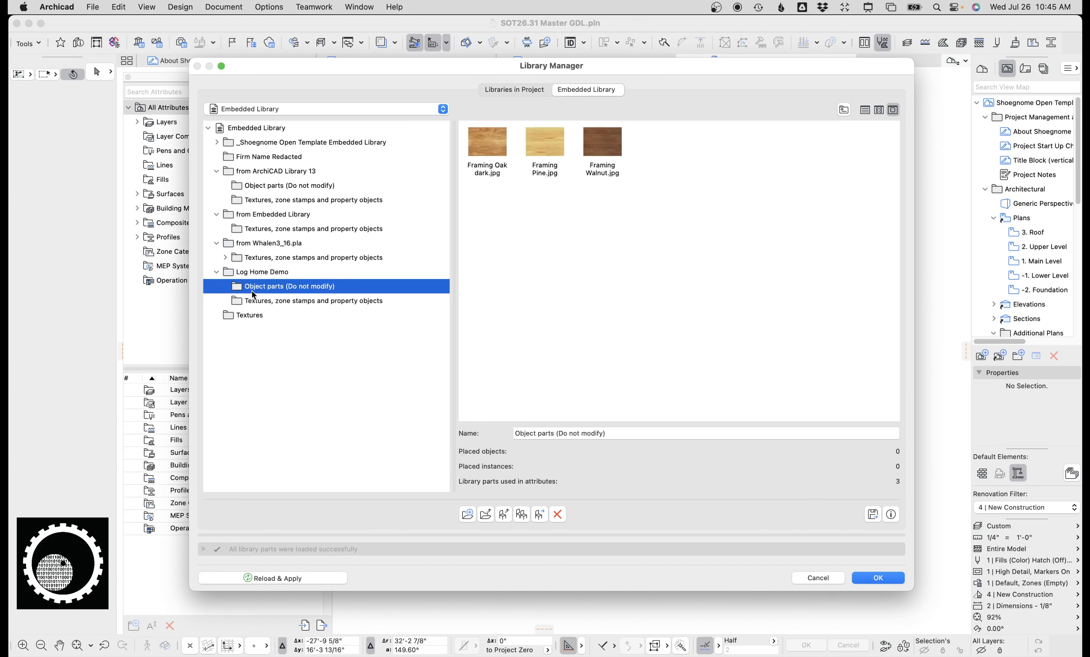
{"action": "left_click", "coordinate": [286, 302]}
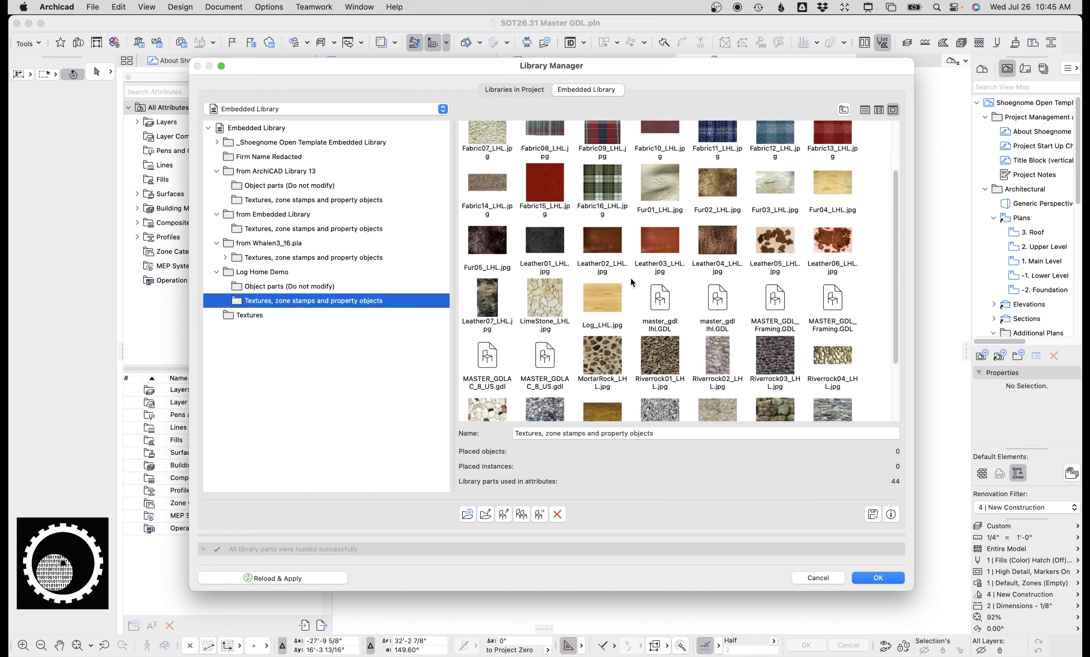
{"action": "scroll", "coordinate": [645, 282], "scroll_direction": "down", "scroll_amount": 4}
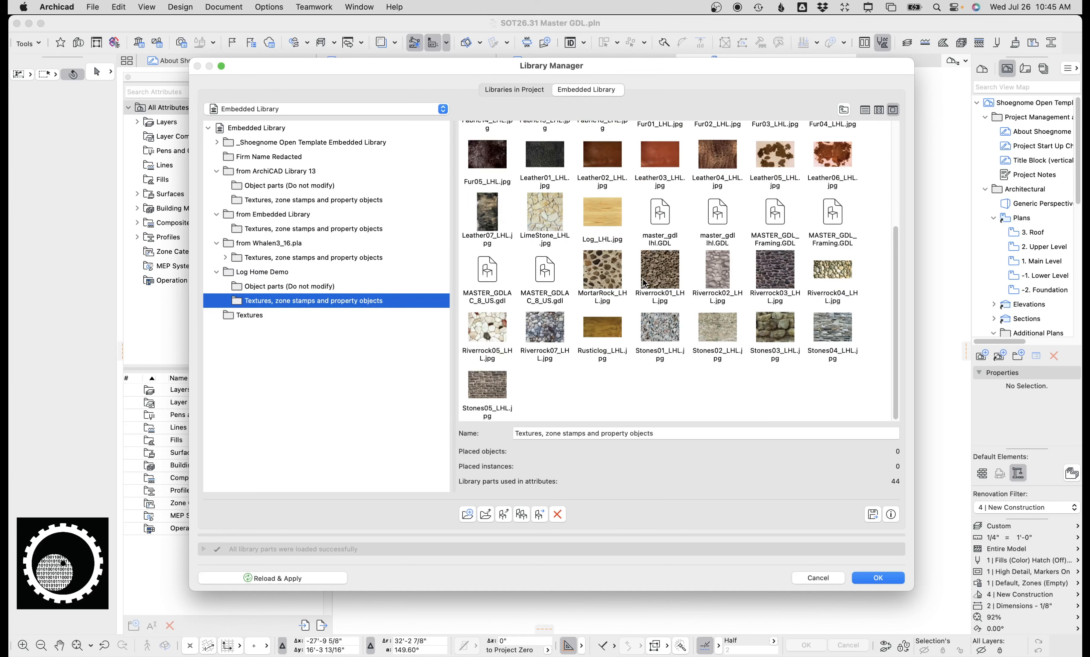
{"action": "left_click", "coordinate": [328, 313]}
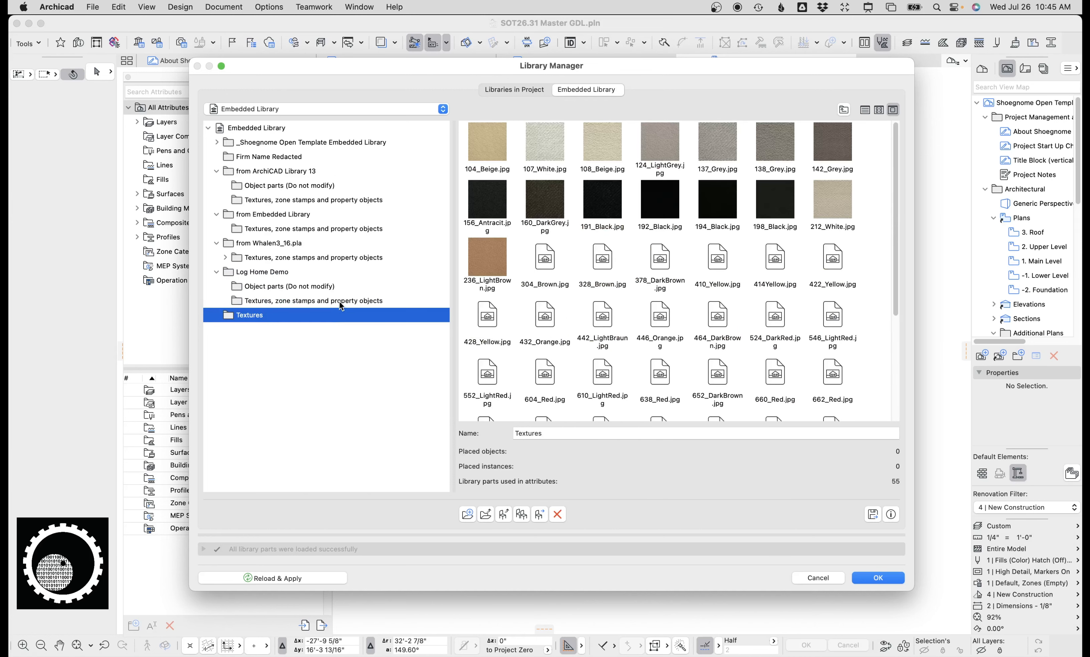
{"action": "scroll", "coordinate": [655, 279], "scroll_direction": "down", "scroll_amount": 7}
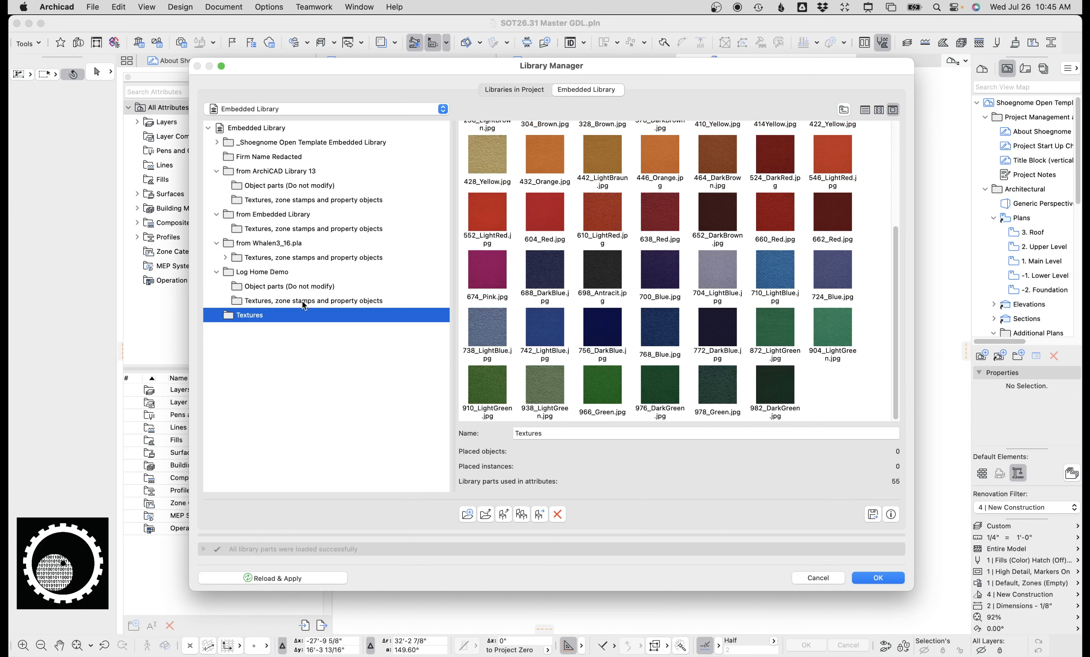
{"action": "left_click", "coordinate": [304, 301]}
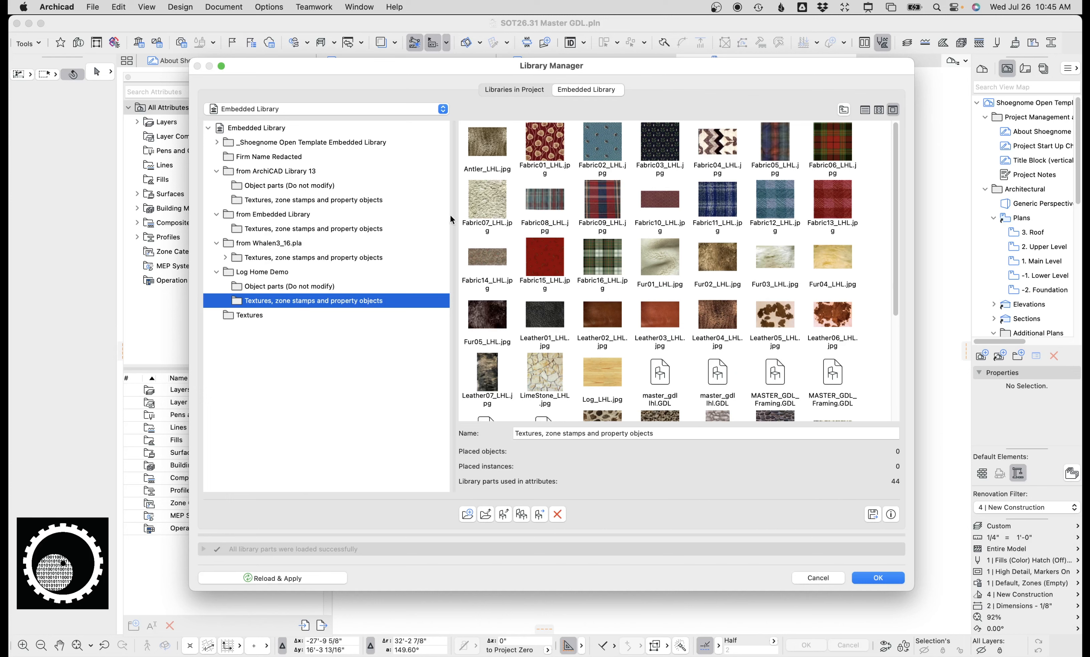
- Collapse the expanded embedded library folders, check the attribute usage of Fabric11_LHL.jpg and close the Library Manager without applying changes
{"action": "left_click", "coordinate": [217, 172]}
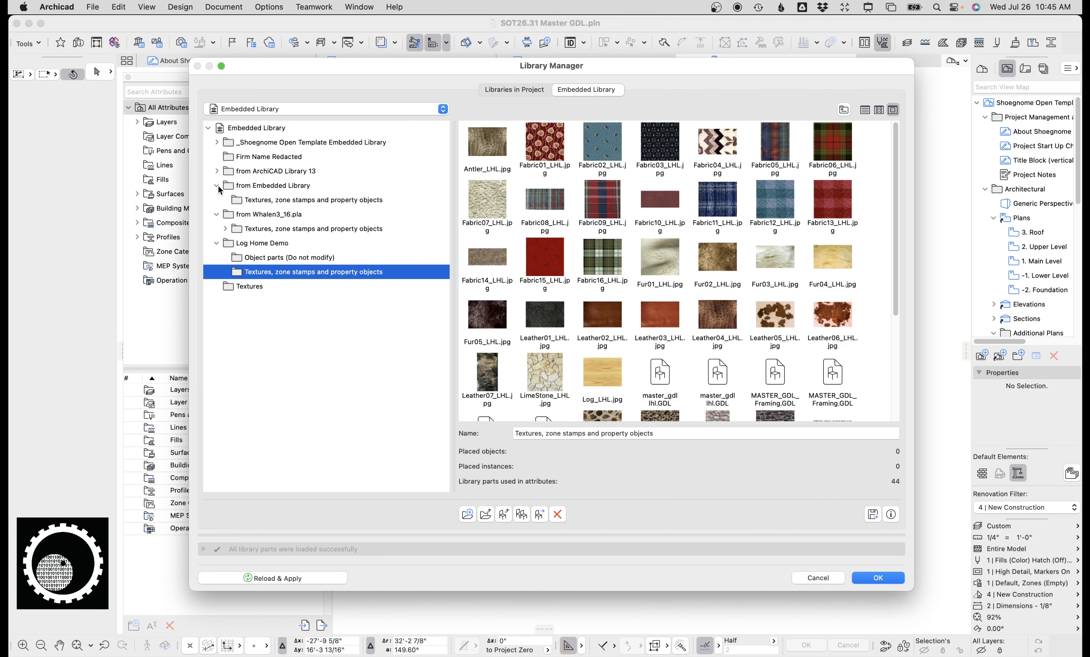
{"action": "left_click", "coordinate": [217, 185]}
{"action": "left_click", "coordinate": [217, 199]}
{"action": "left_click", "coordinate": [217, 214]}
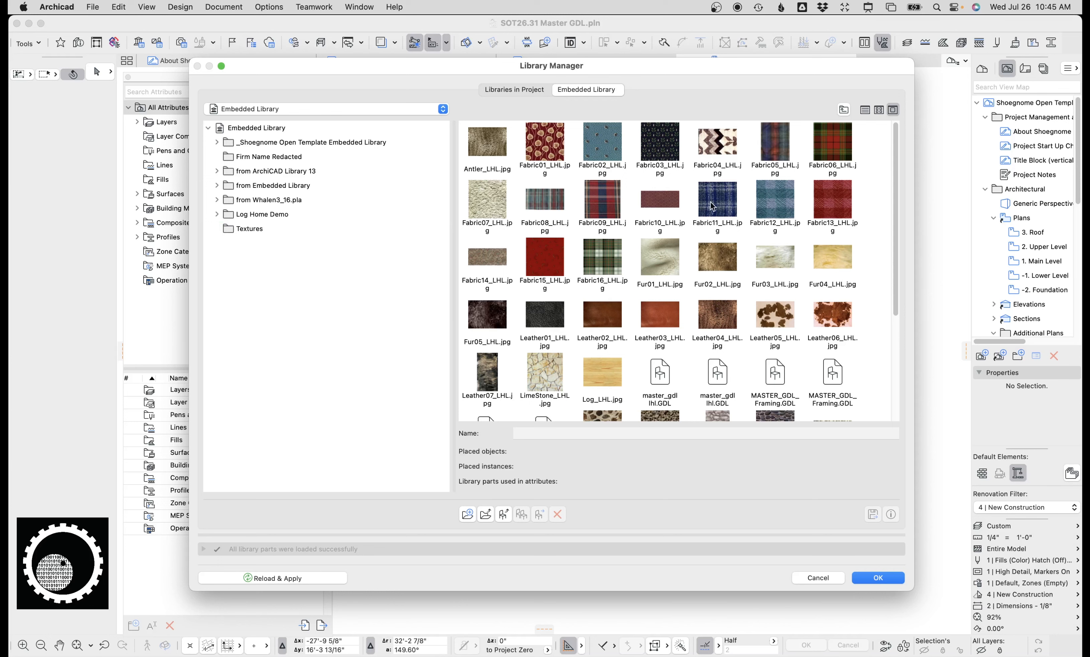
{"action": "left_click", "coordinate": [704, 228]}
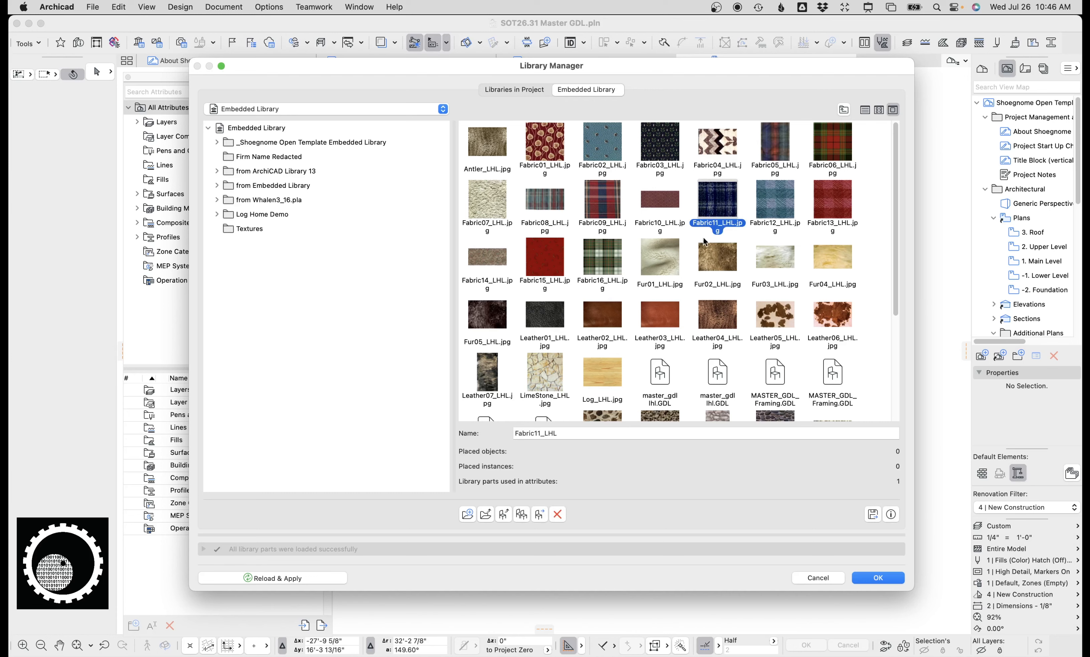
{"action": "scroll", "coordinate": [814, 198], "scroll_direction": "down", "scroll_amount": 1}
{"action": "key", "text": "Escape"}
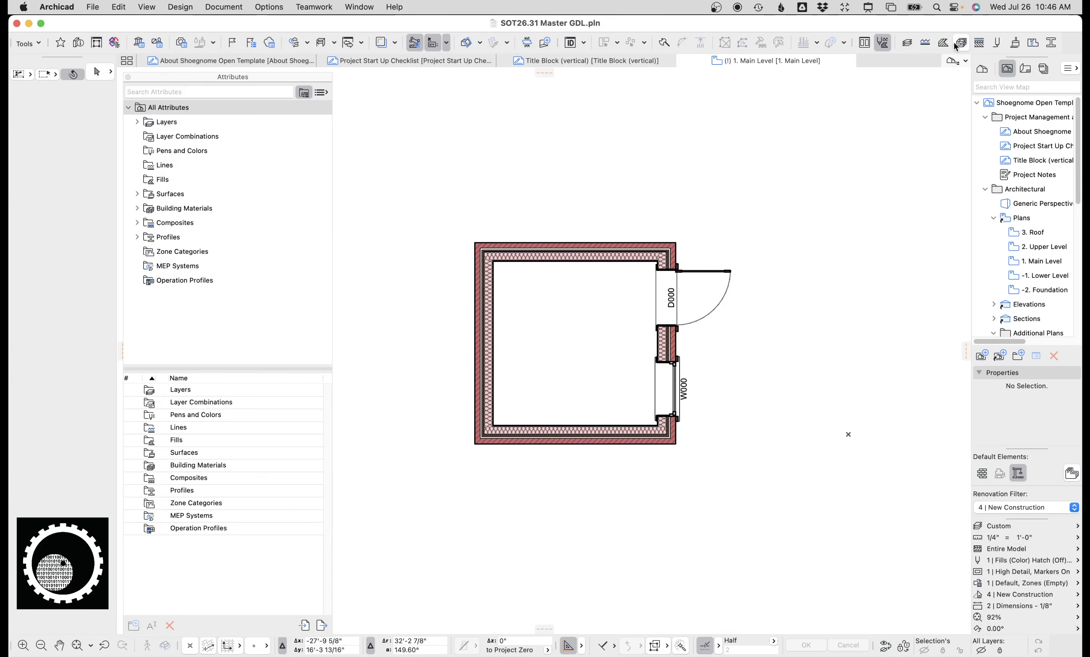
- Select all trash surfaces from D4Oak Framing through VWalnut Framing in the Surfaces settings, review them, and close without changes
{"action": "left_click", "coordinate": [960, 43]}
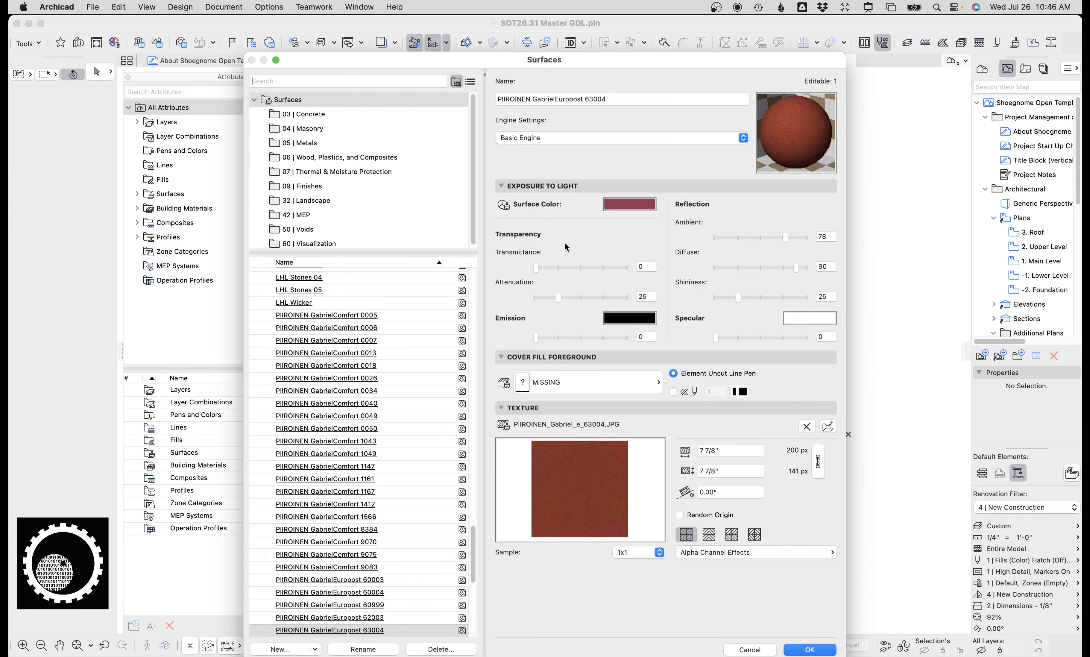
{"action": "left_click_drag", "start_coordinate": [473, 553], "coordinate": [462, 285]}
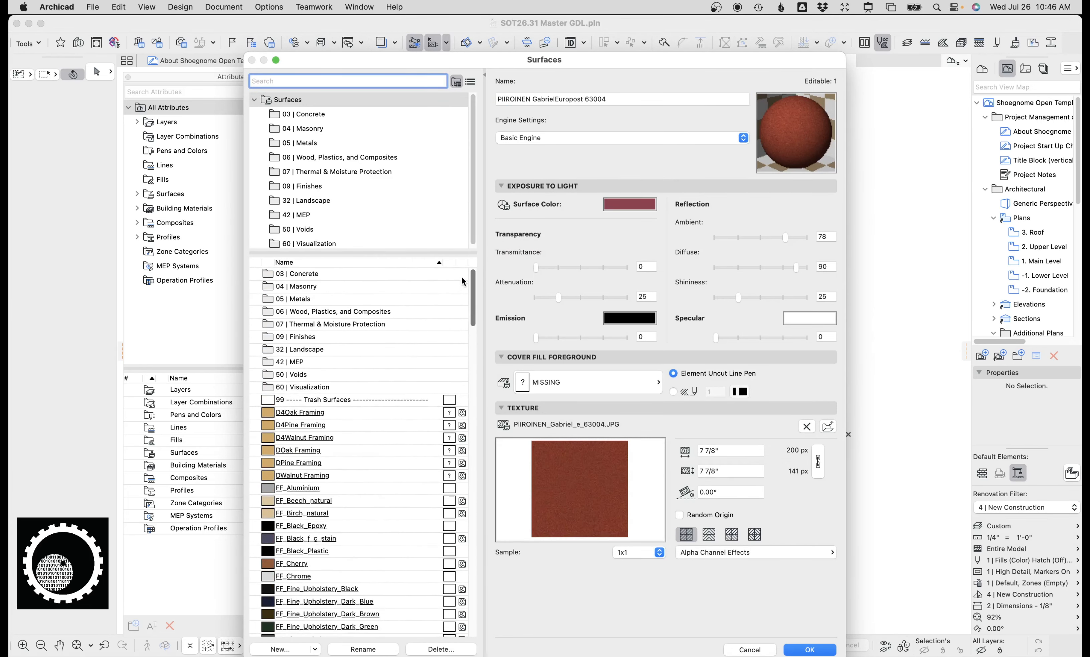
{"action": "left_click", "coordinate": [326, 413]}
{"action": "scroll", "coordinate": [378, 419], "scroll_direction": "down", "scroll_amount": 20}
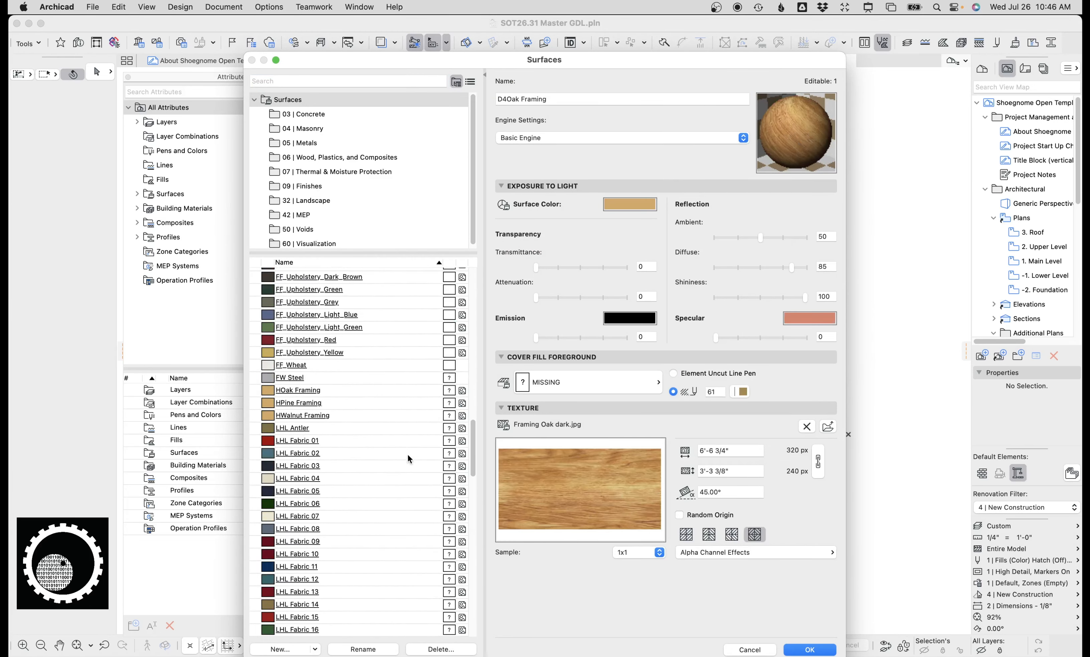
{"action": "left_click", "coordinate": [372, 625], "text": "shift"}
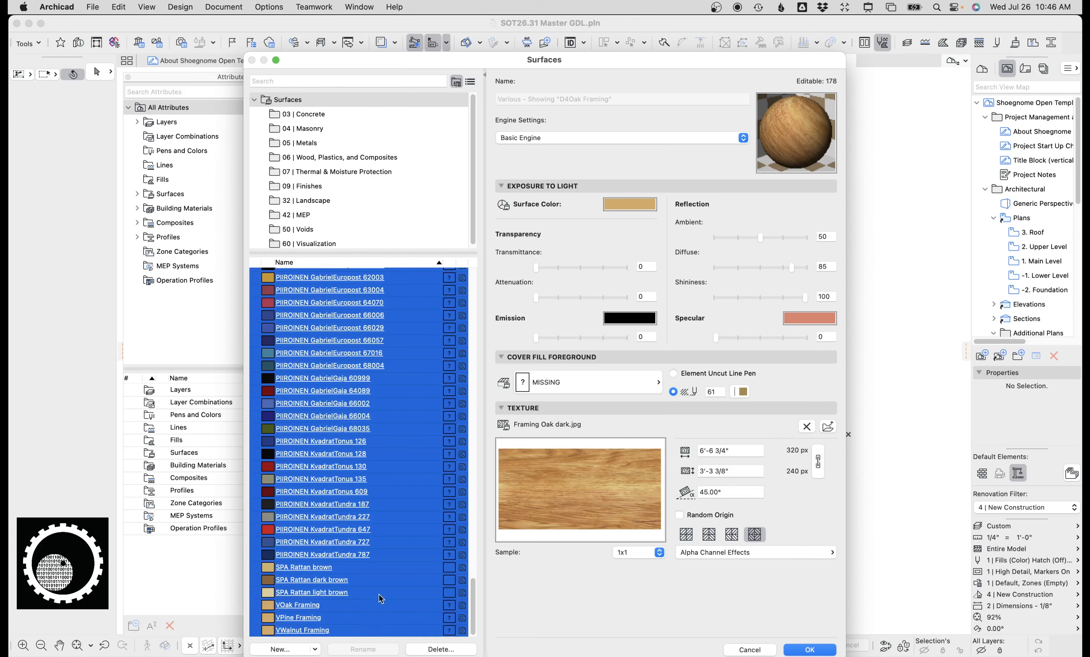
{"action": "scroll", "coordinate": [380, 455], "scroll_direction": "up", "scroll_amount": 15}
{"action": "scroll", "coordinate": [381, 449], "scroll_direction": "up", "scroll_amount": 15}
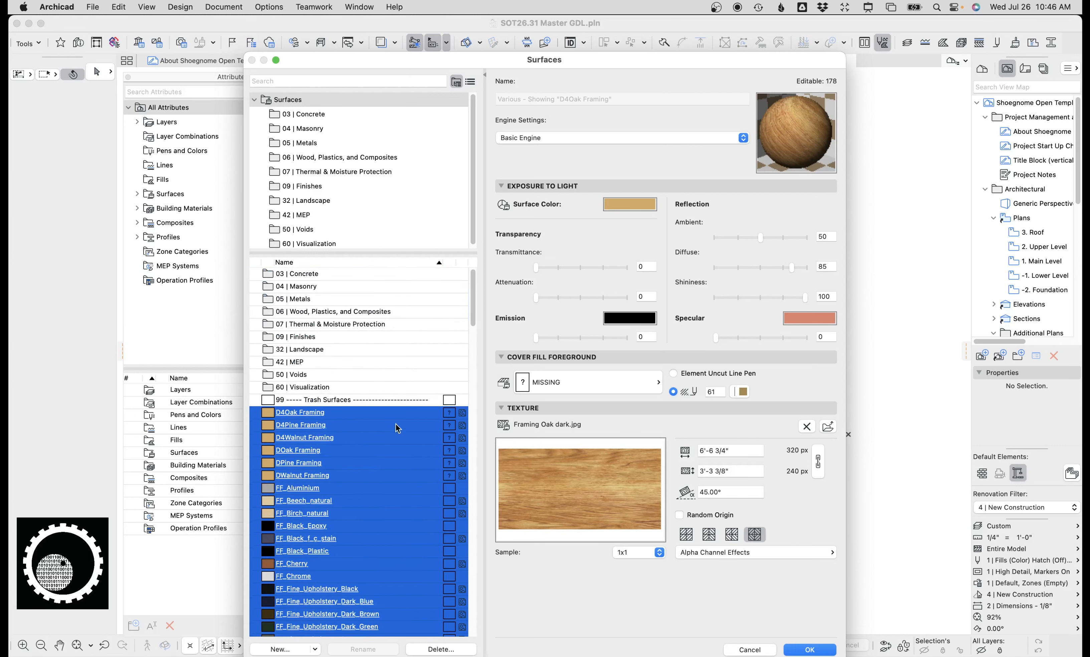
{"action": "key", "text": "Escape"}
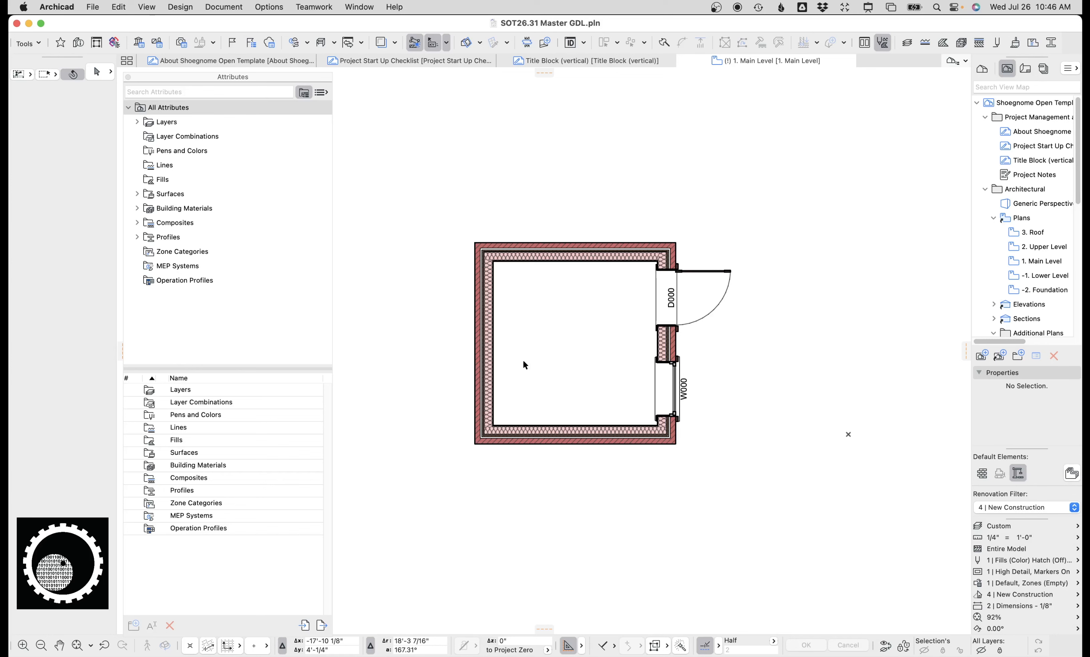
- Switch to OOTB.pln, inspect its embedded library without applying changes, and view the folders of its Surfaces attributes
{"action": "key", "text": "alt+h"}
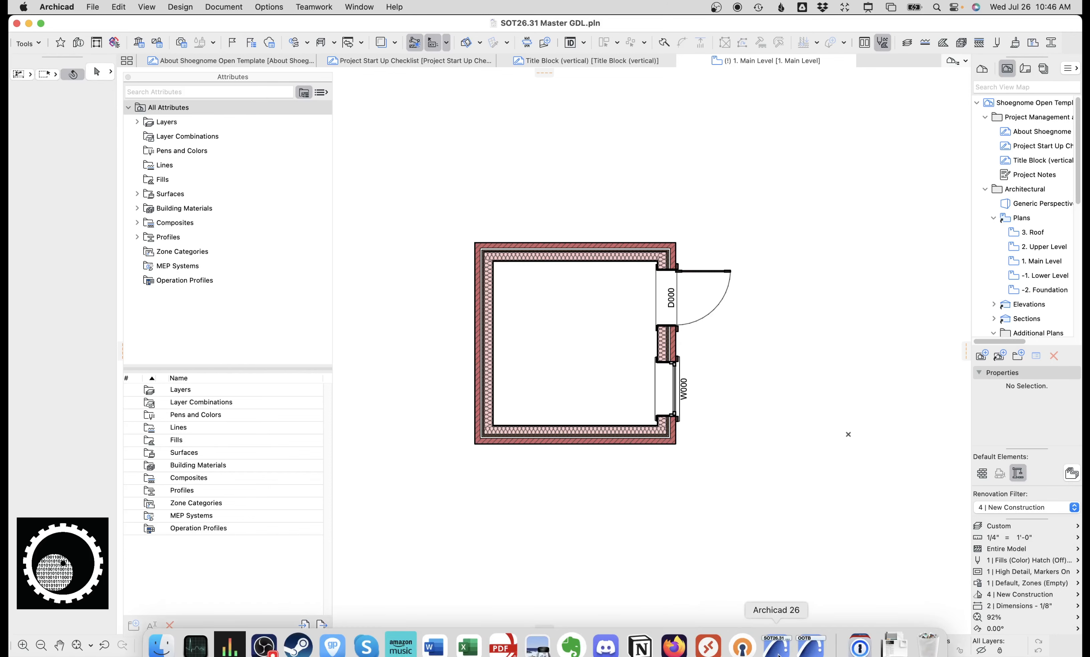
{"action": "left_click", "coordinate": [810, 648]}
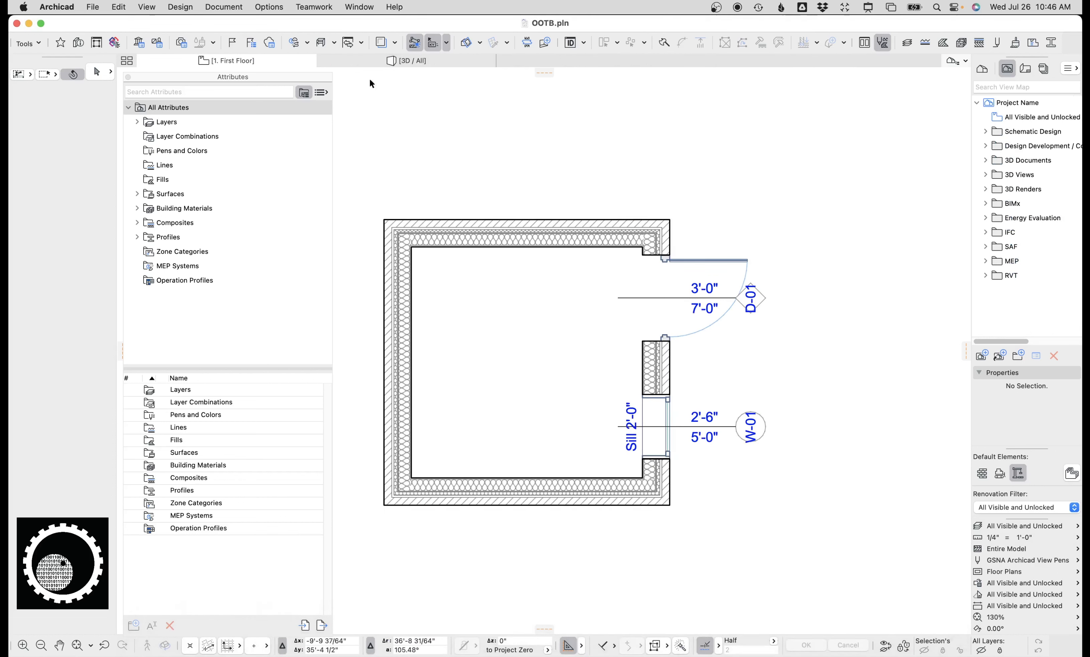
{"action": "left_click", "coordinate": [139, 43]}
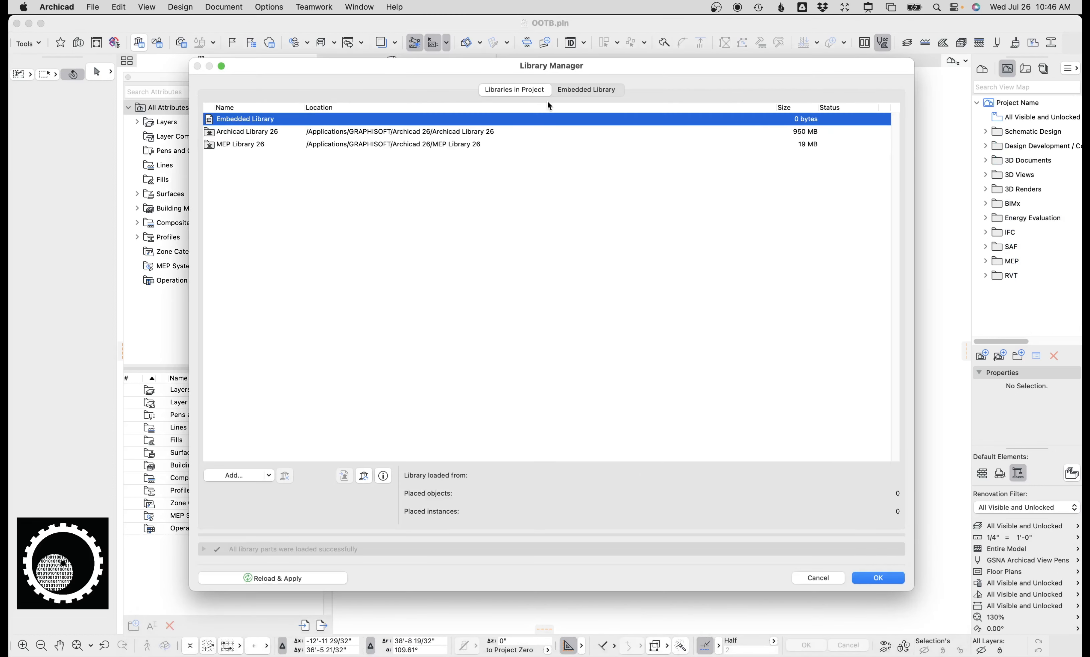
{"action": "left_click", "coordinate": [587, 91]}
{"action": "left_click", "coordinate": [300, 157]}
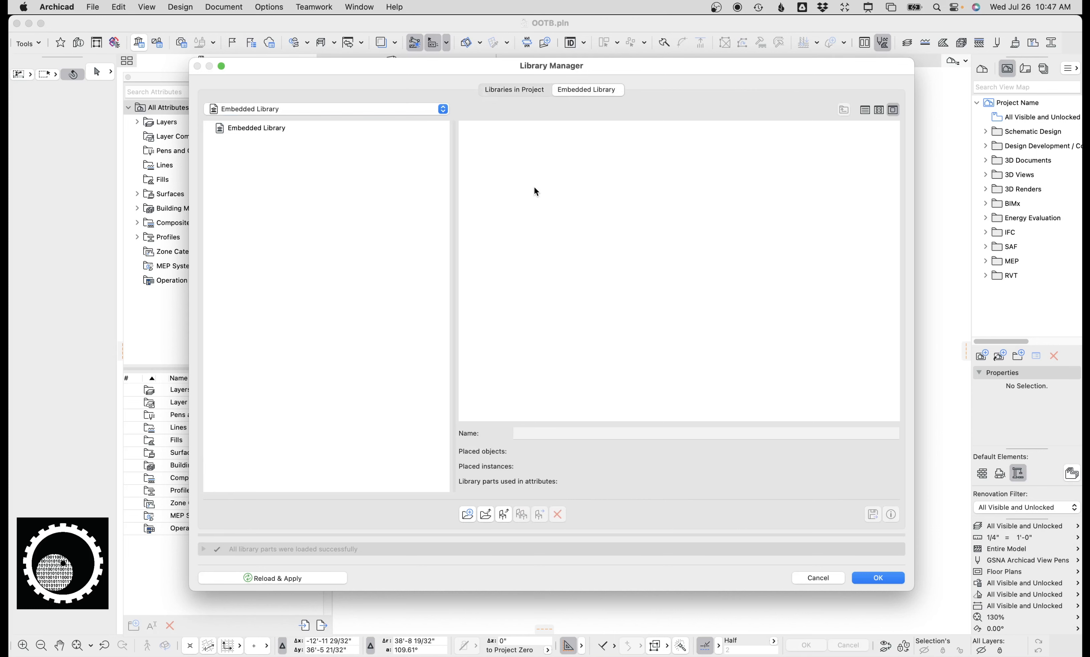
{"action": "key", "text": "Escape"}
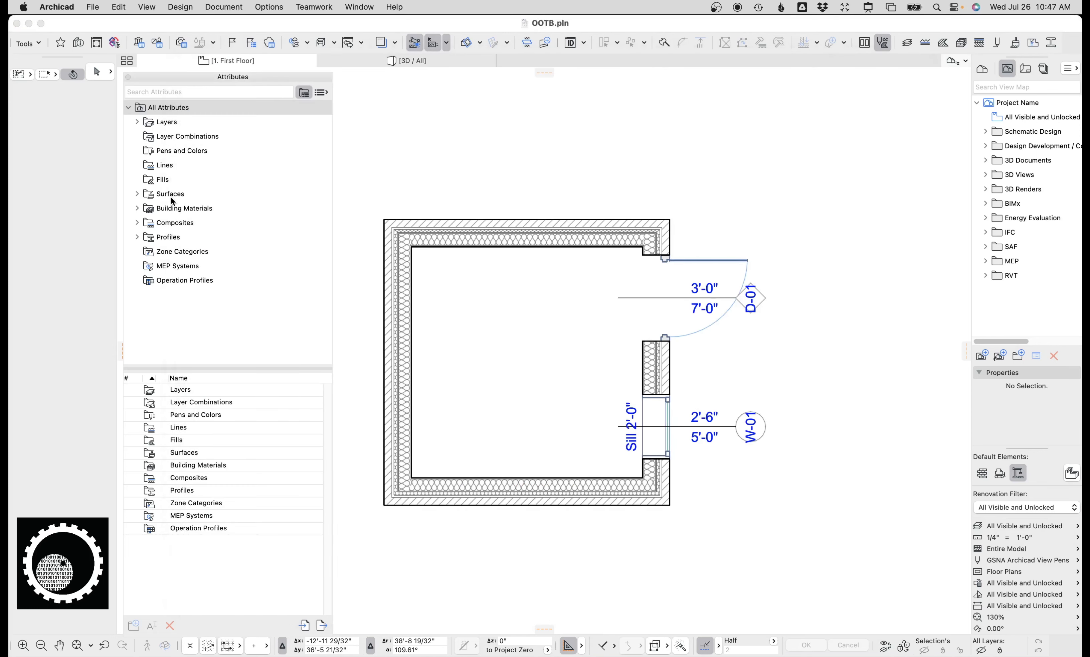
{"action": "left_click", "coordinate": [172, 196]}
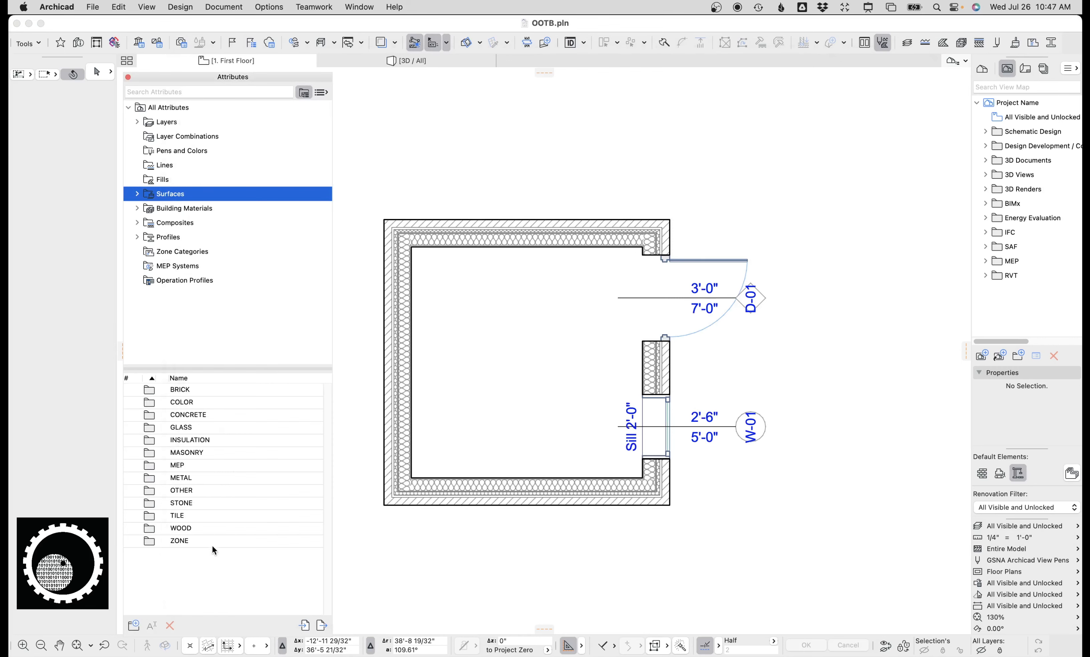
- Switch back to SOT26.31 Master GDL.pln and place a hotspot near the middle of the room on the Main Level plan
{"action": "mouse_move", "coordinate": [742, 652]}
{"action": "left_click", "coordinate": [777, 648]}
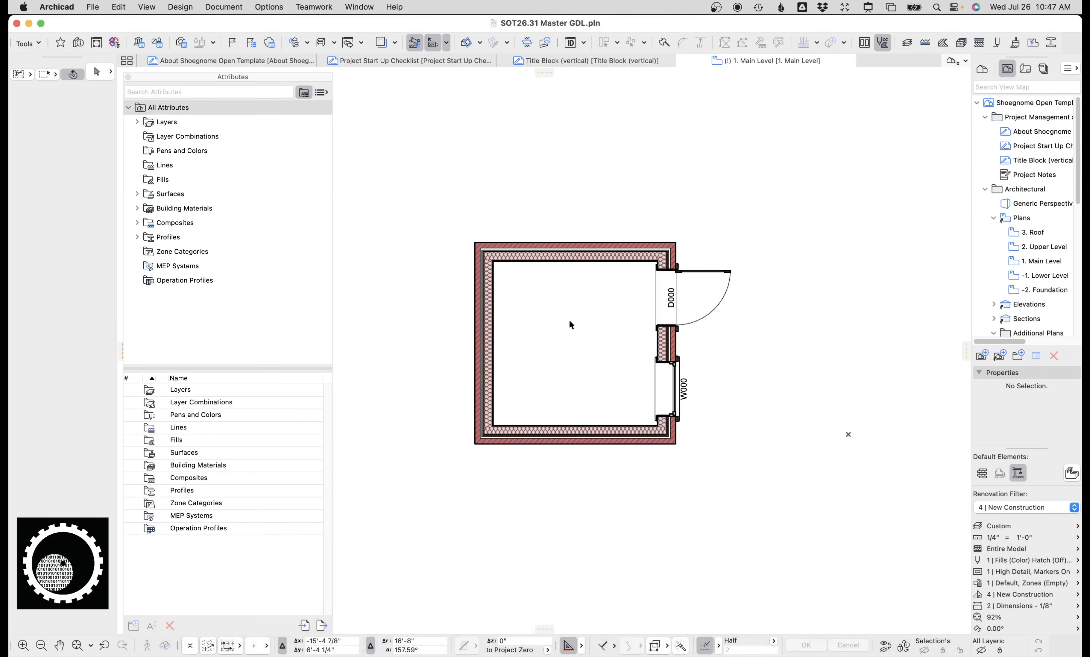
{"action": "left_click", "coordinate": [578, 337]}
{"action": "key", "text": "Escape"}
{"action": "scroll", "coordinate": [588, 374], "scroll_direction": "up", "scroll_amount": 3}
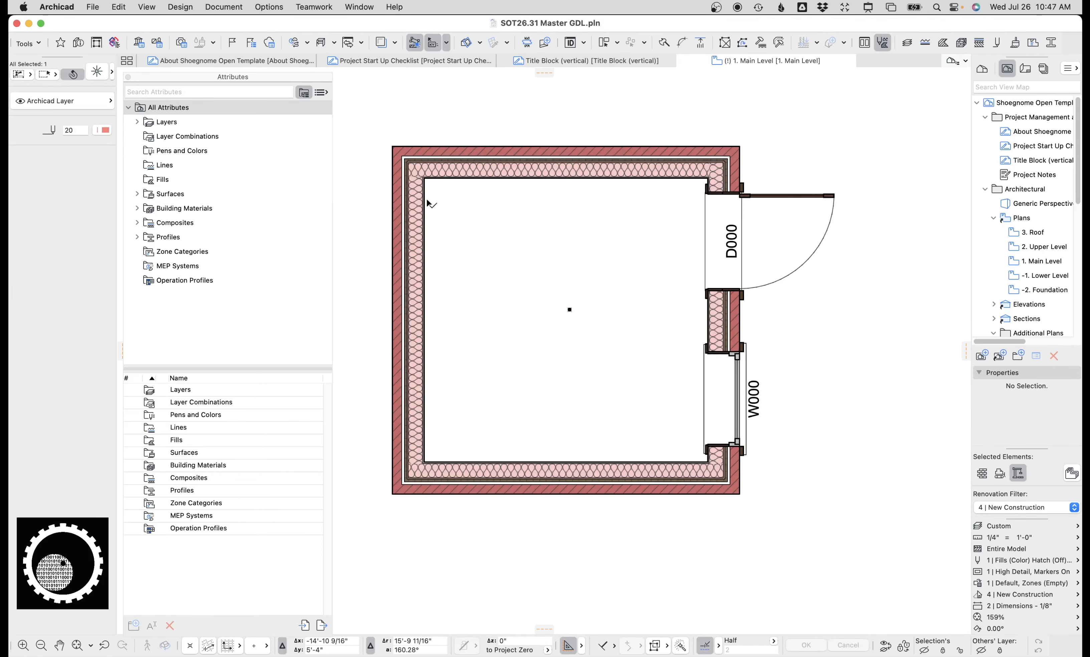
- Review the MASTER_GDLTEST files in the Master GDL file's embedded library and close the Library Manager without changes
{"action": "left_click", "coordinate": [139, 42]}
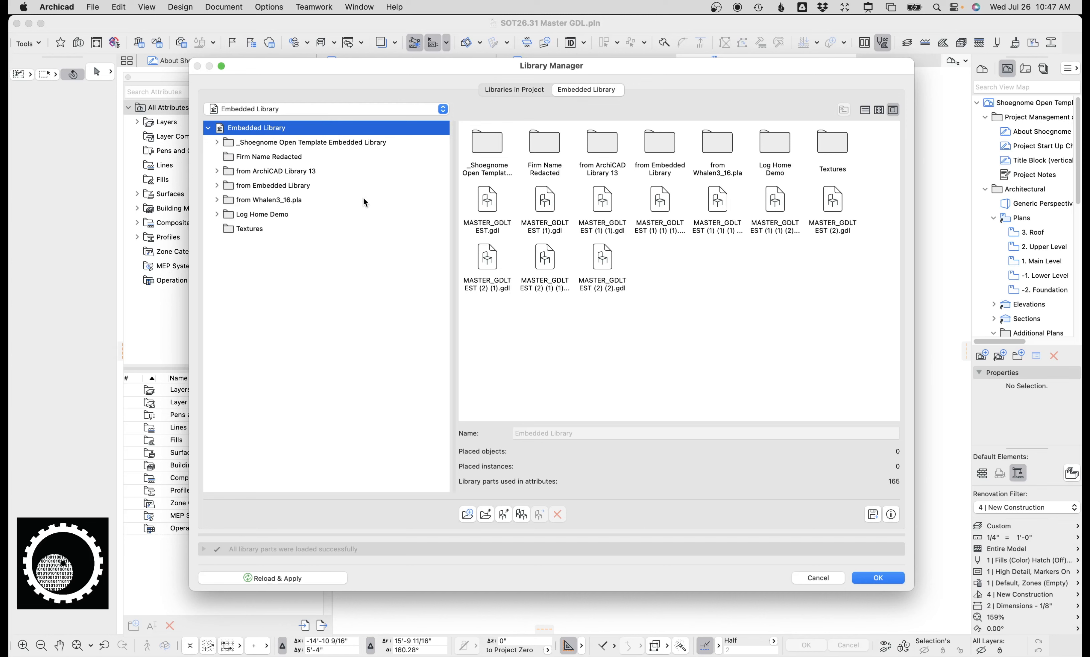
{"action": "left_click", "coordinate": [607, 238]}
{"action": "key", "text": "Right"}
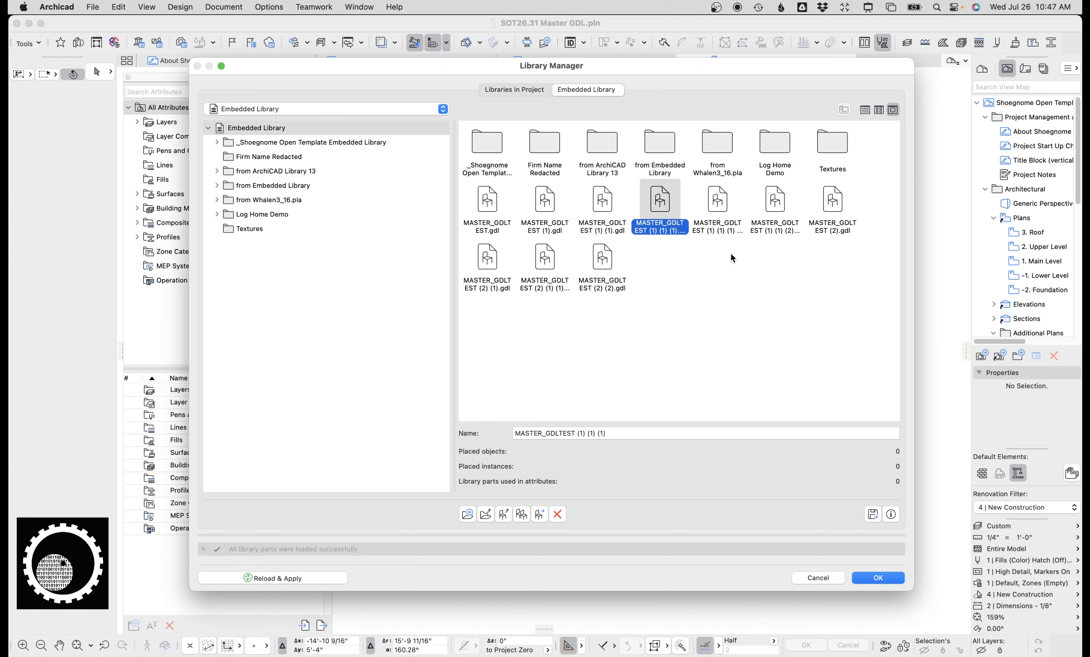
{"action": "left_click", "coordinate": [545, 261]}
{"action": "key", "text": "Escape"}
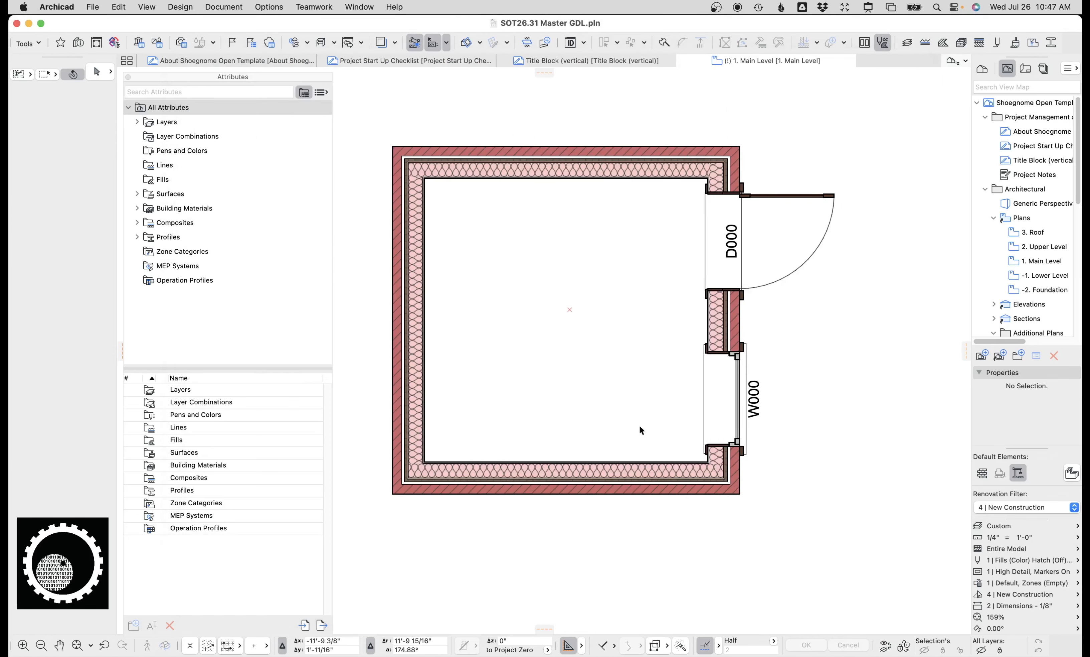
- Select the hotspot inside the room and check its pen and layer settings without changing them
{"action": "left_click", "coordinate": [570, 312]}
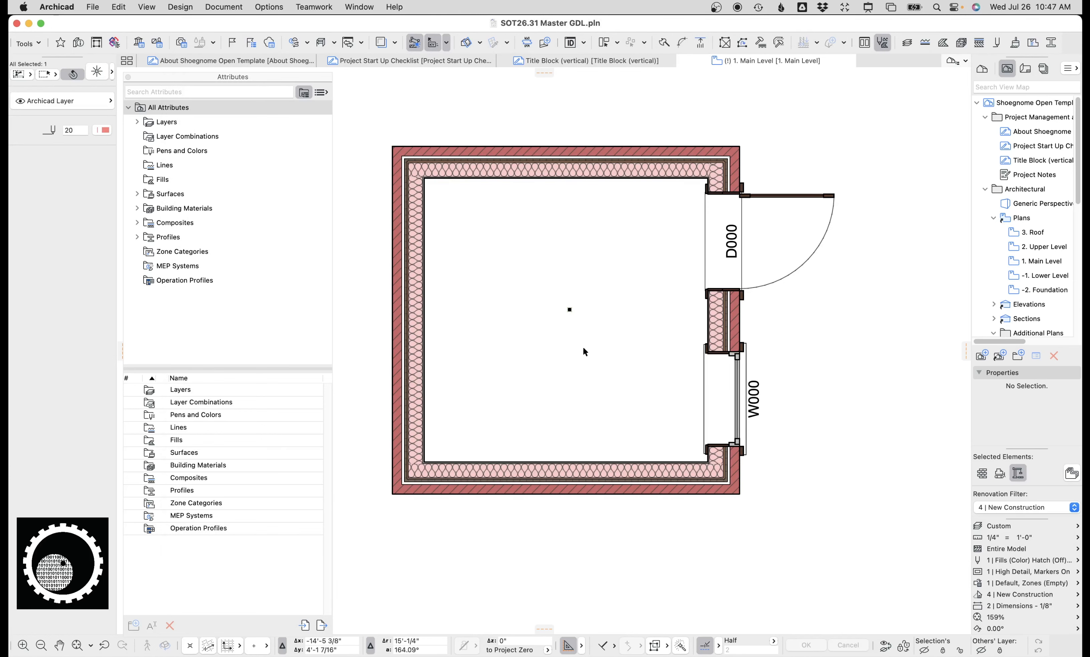
{"action": "scroll", "coordinate": [583, 347], "scroll_direction": "up", "scroll_amount": 2}
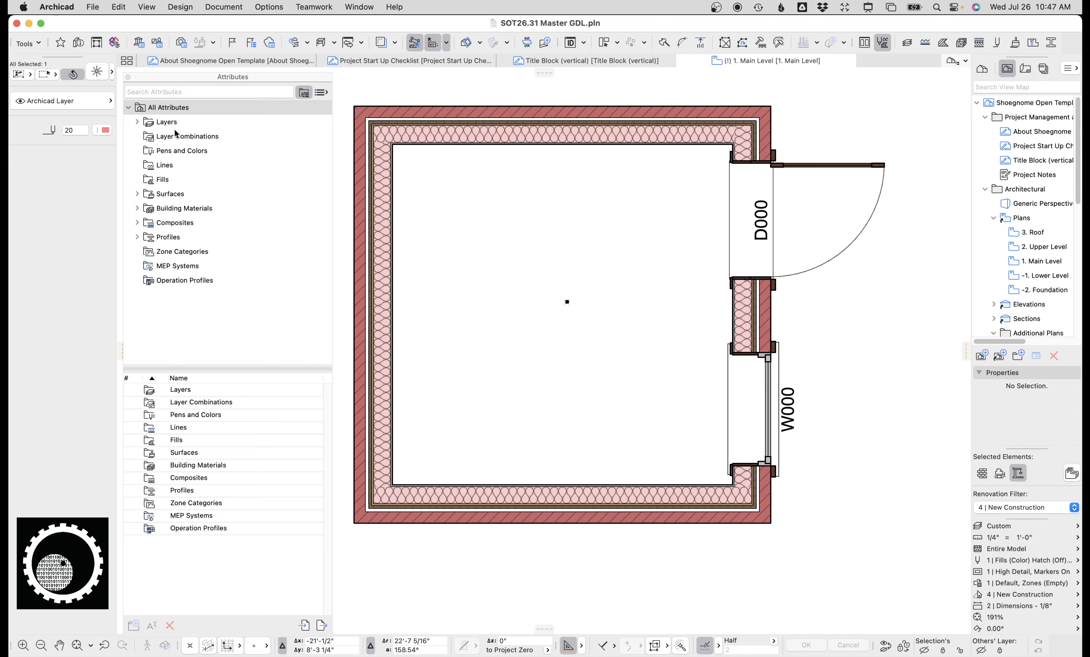
{"action": "left_click", "coordinate": [97, 71]}
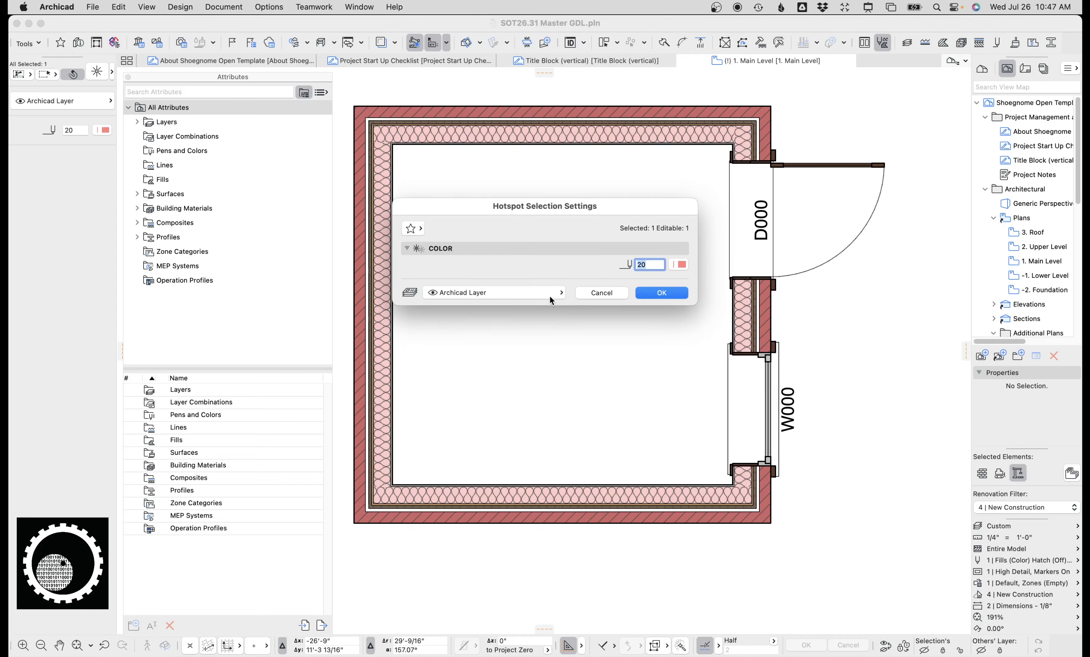
{"action": "key", "text": "Return"}
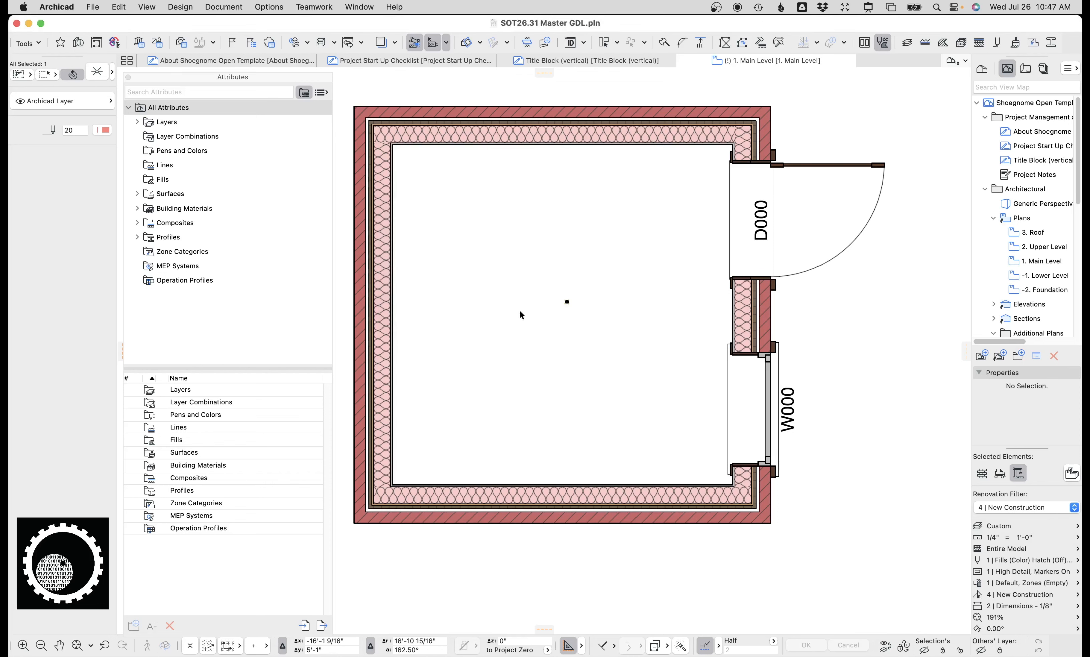
{"action": "key", "text": "Escape"}
{"action": "left_click", "coordinate": [567, 302]}
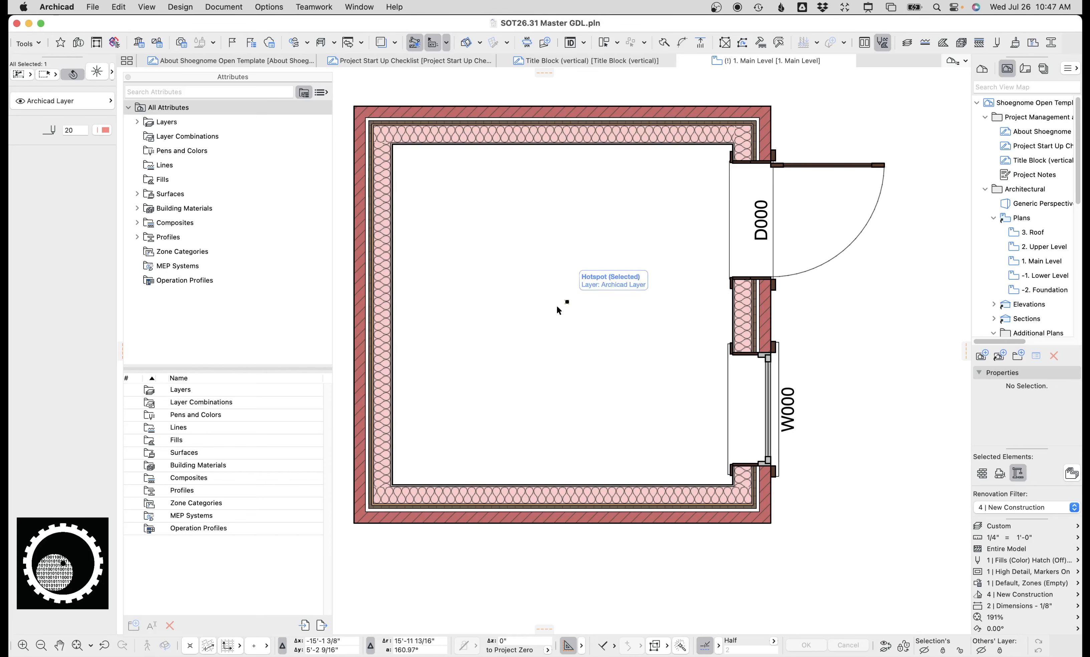
{"action": "key", "text": "Escape"}
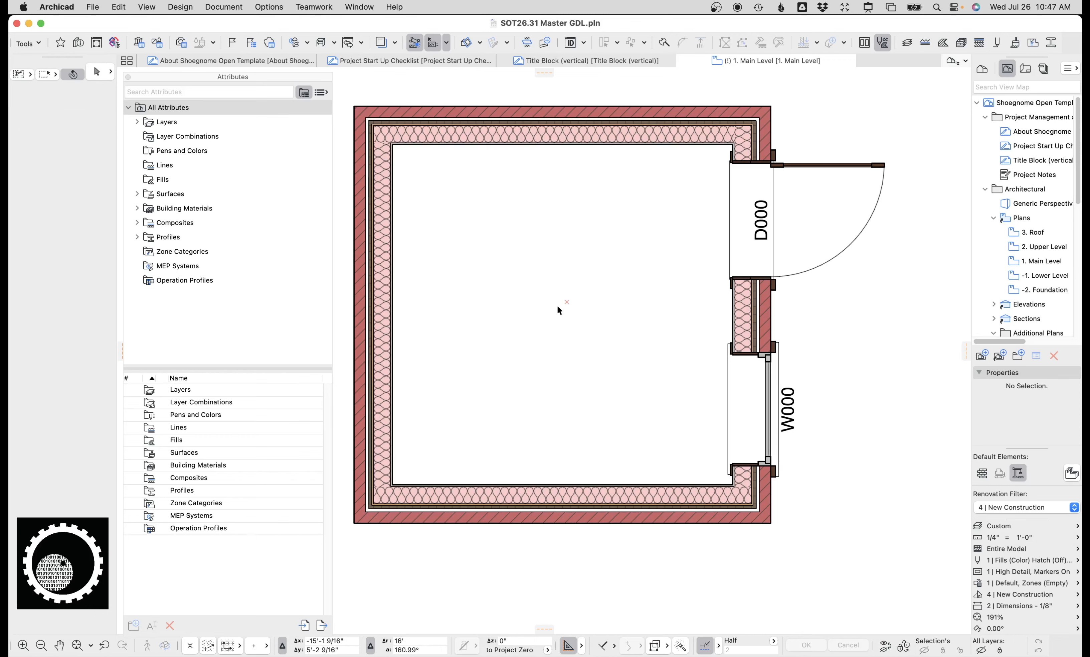
{"action": "left_click", "coordinate": [567, 302]}
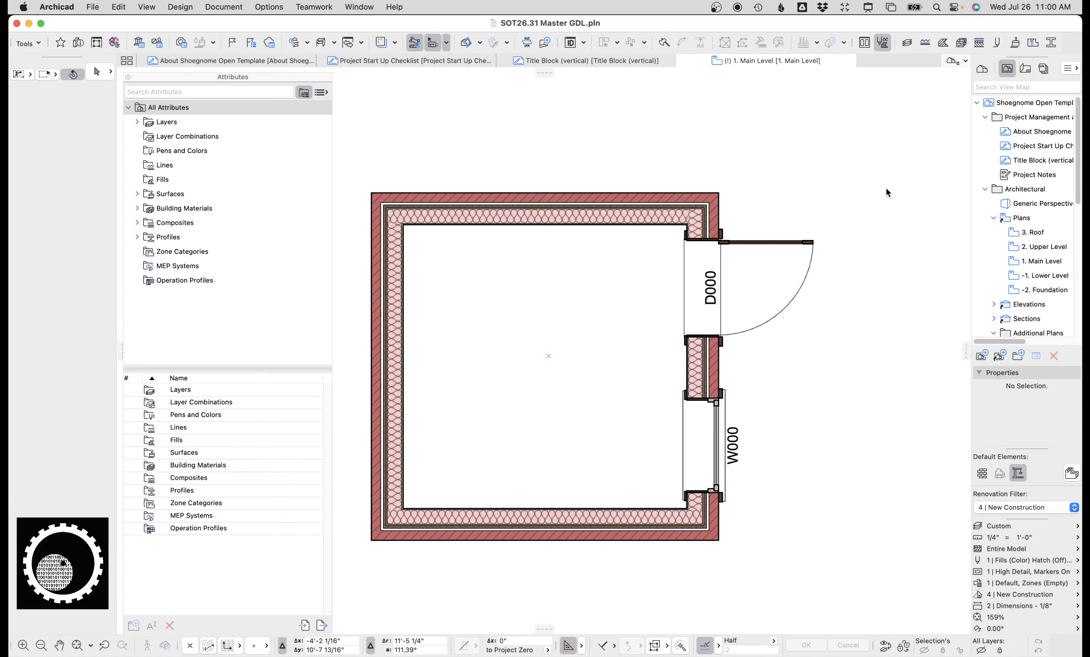
- Copy the hotspot from the Master GDL file and paste it into OOTB.pln at the center of the current view, keeping the current zoom
{"action": "left_click", "coordinate": [549, 356]}
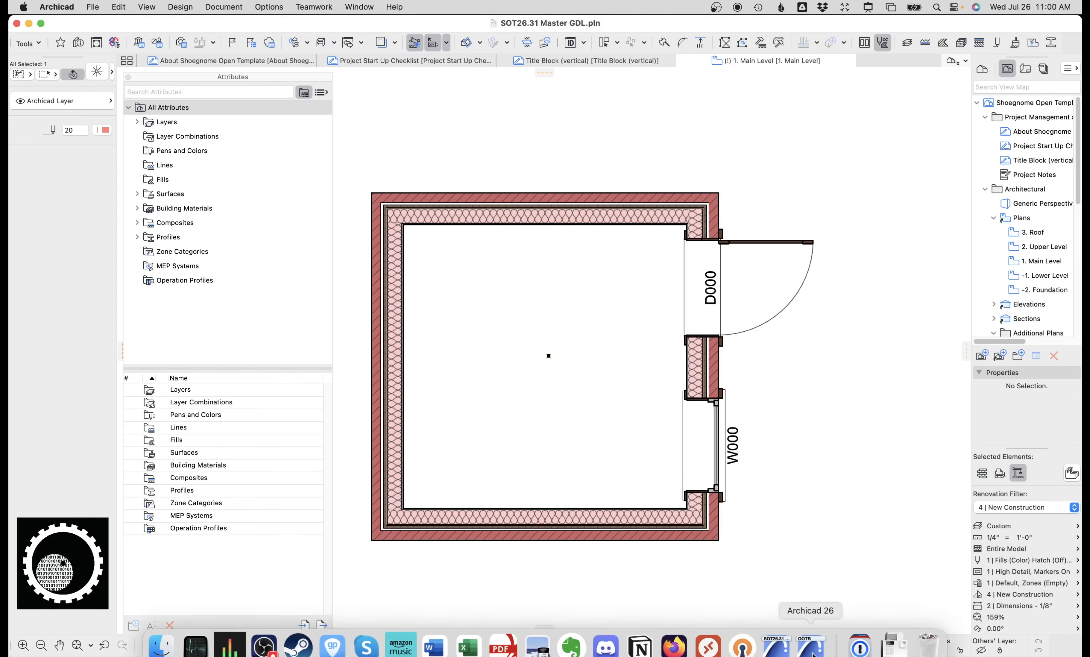
{"action": "left_click", "coordinate": [811, 646]}
{"action": "key", "text": "super+v"}
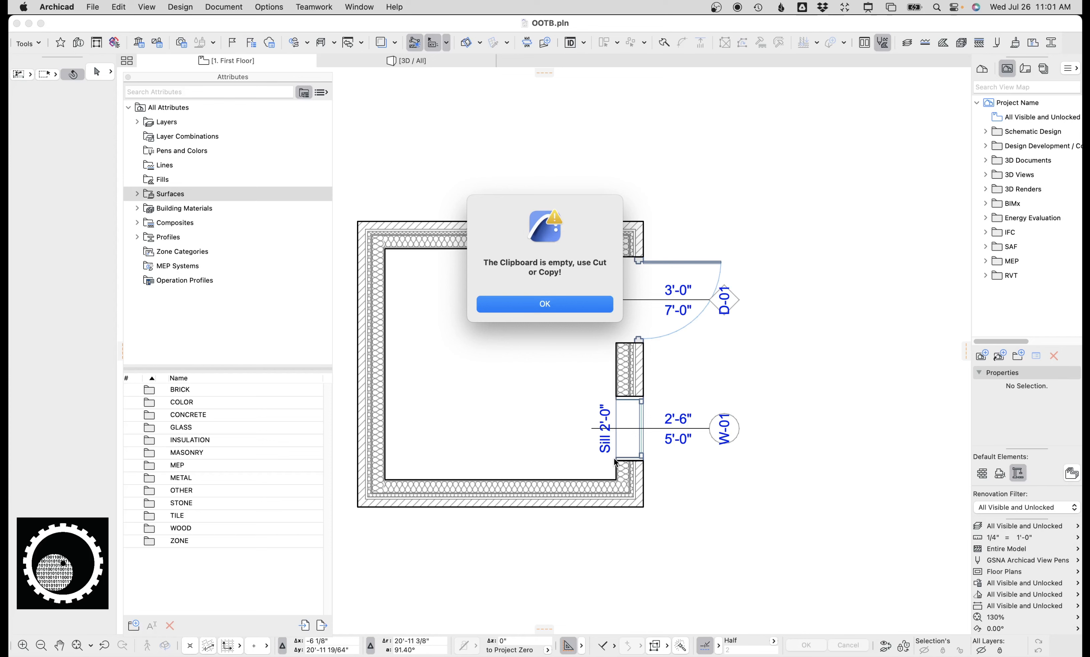
{"action": "left_click", "coordinate": [571, 299]}
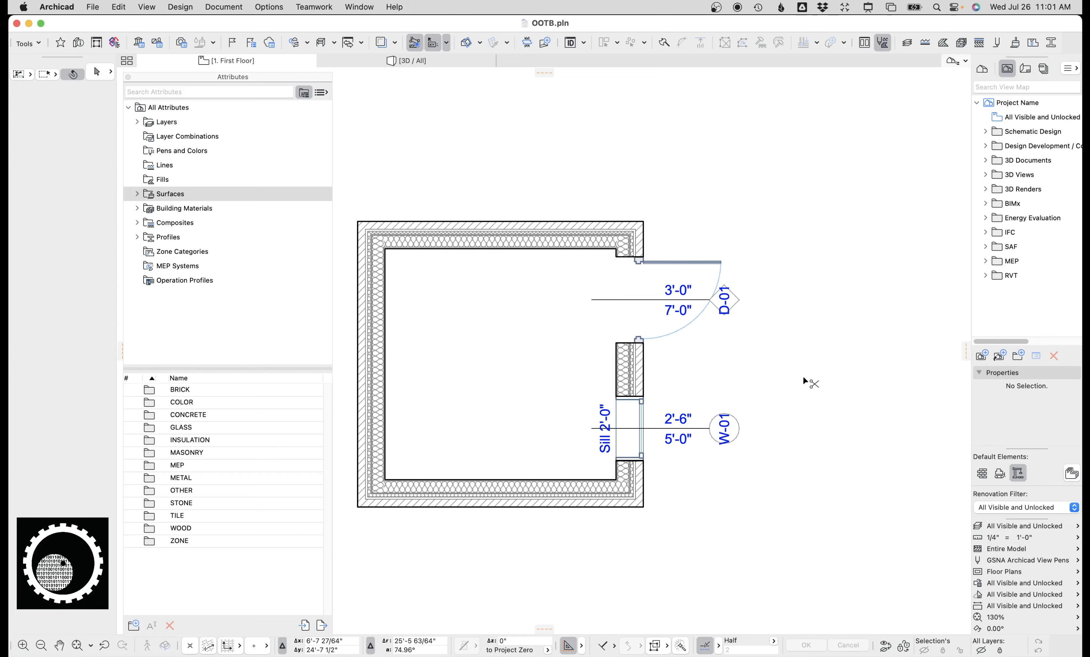
{"action": "key", "text": "super+v"}
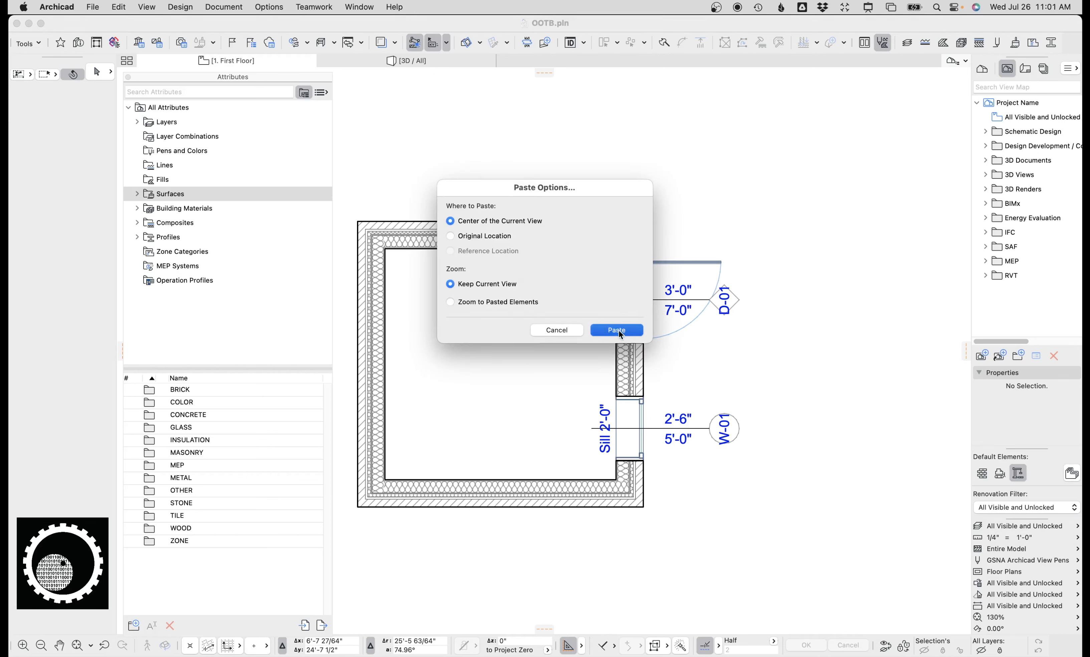
{"action": "left_click", "coordinate": [618, 330]}
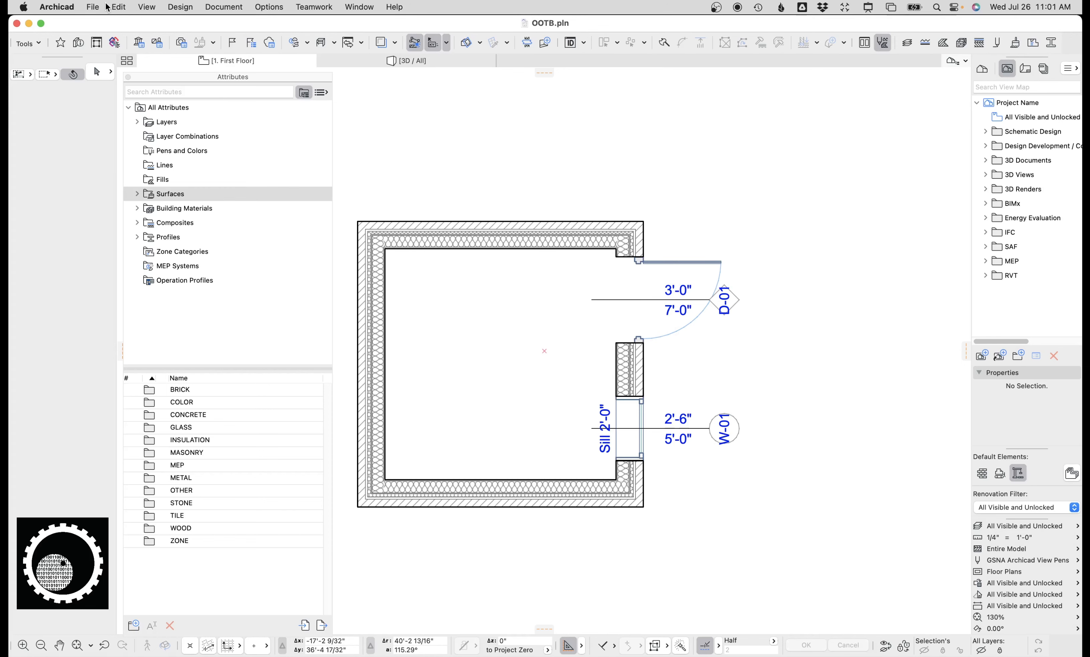
- Examine each folder in OOTB.pln's embedded library, including all the images in Textures, and close the Library Manager without changes
{"action": "left_click", "coordinate": [94, 7]}
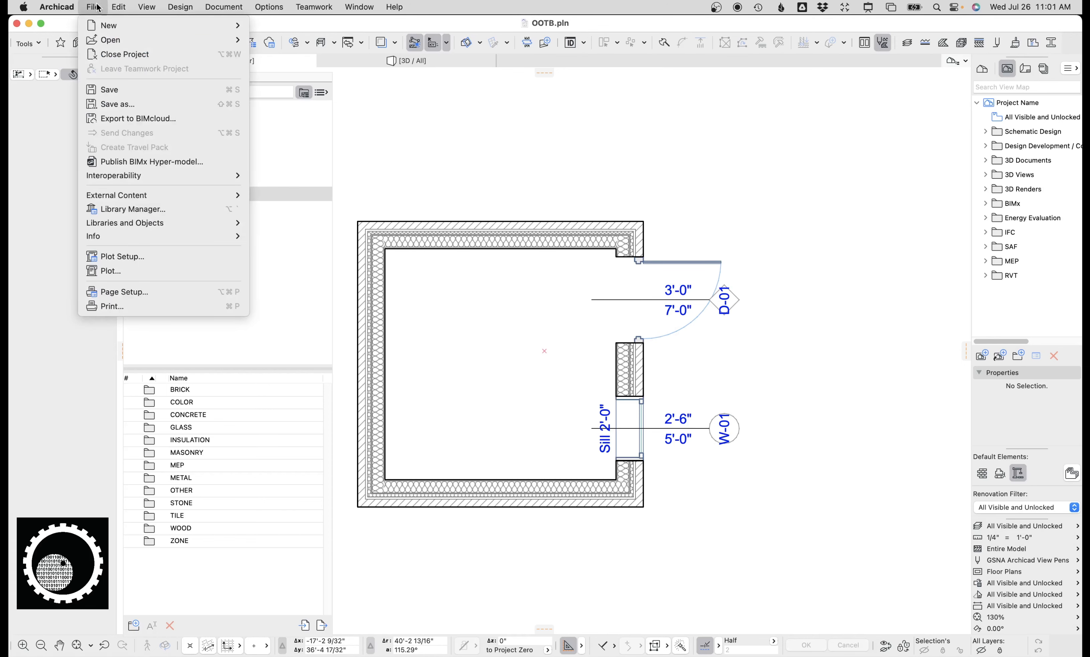
{"action": "left_click", "coordinate": [458, 171]}
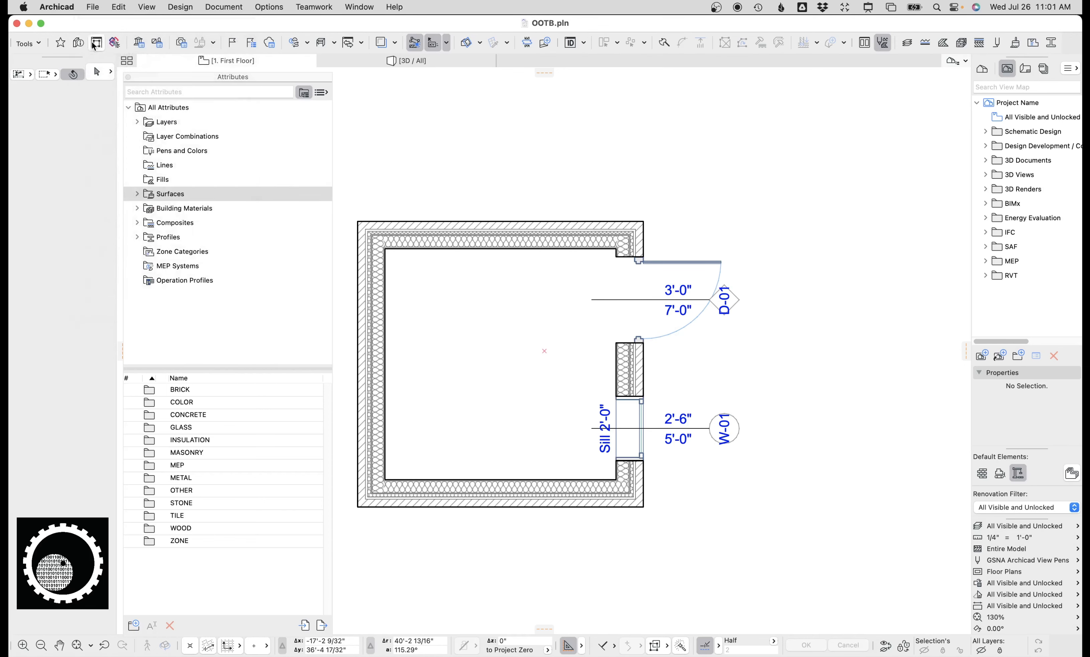
{"action": "left_click", "coordinate": [139, 44]}
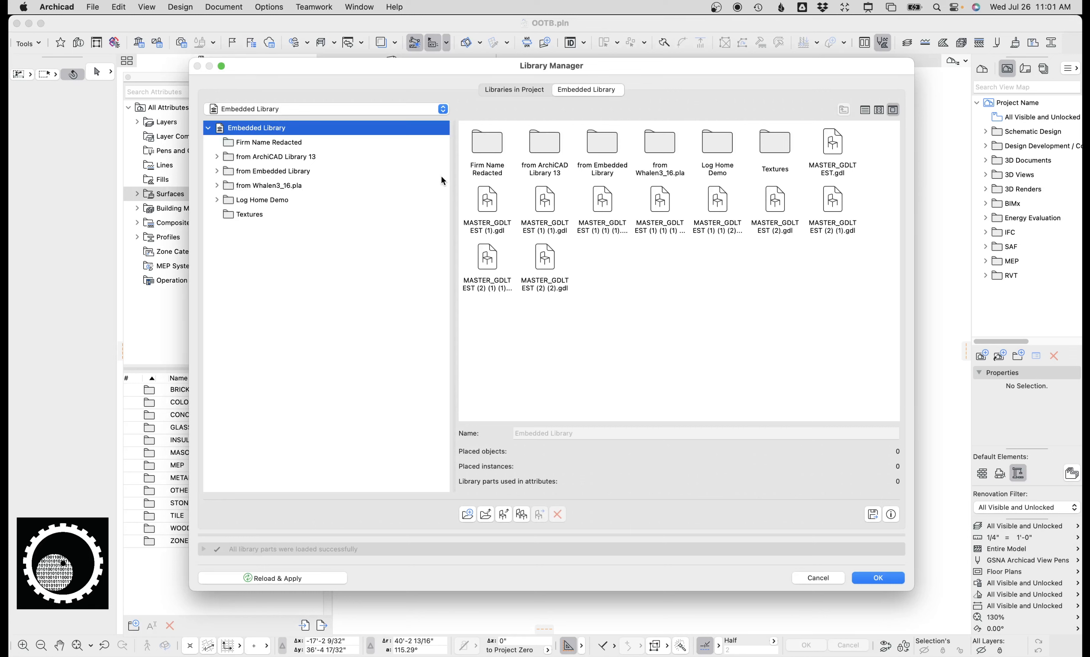
{"action": "left_click", "coordinate": [312, 146]}
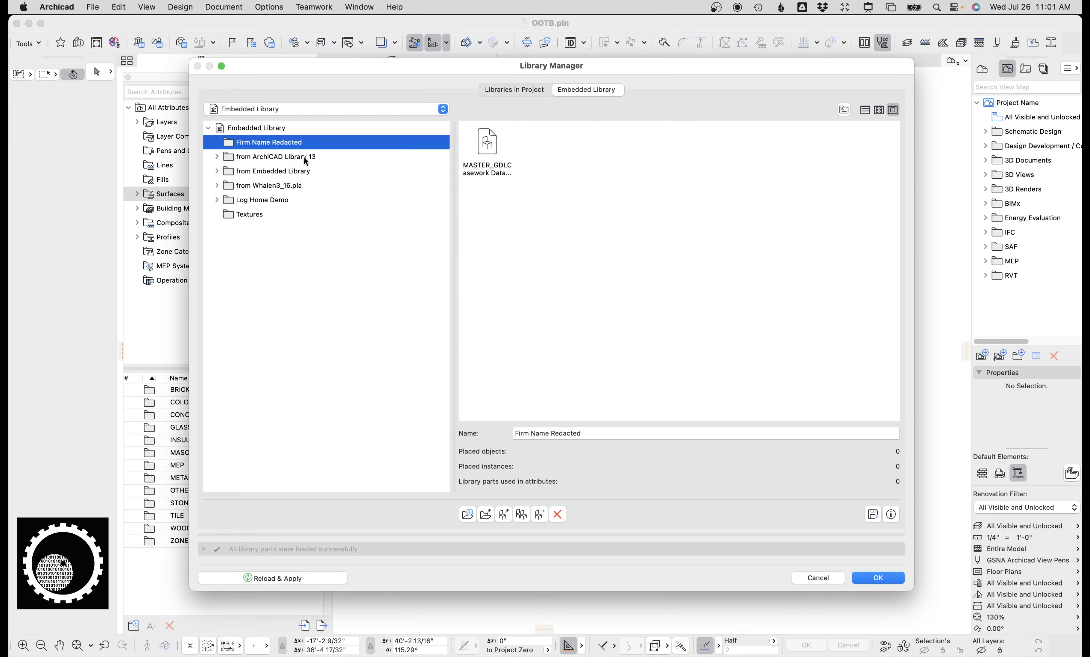
{"action": "left_click", "coordinate": [304, 160]}
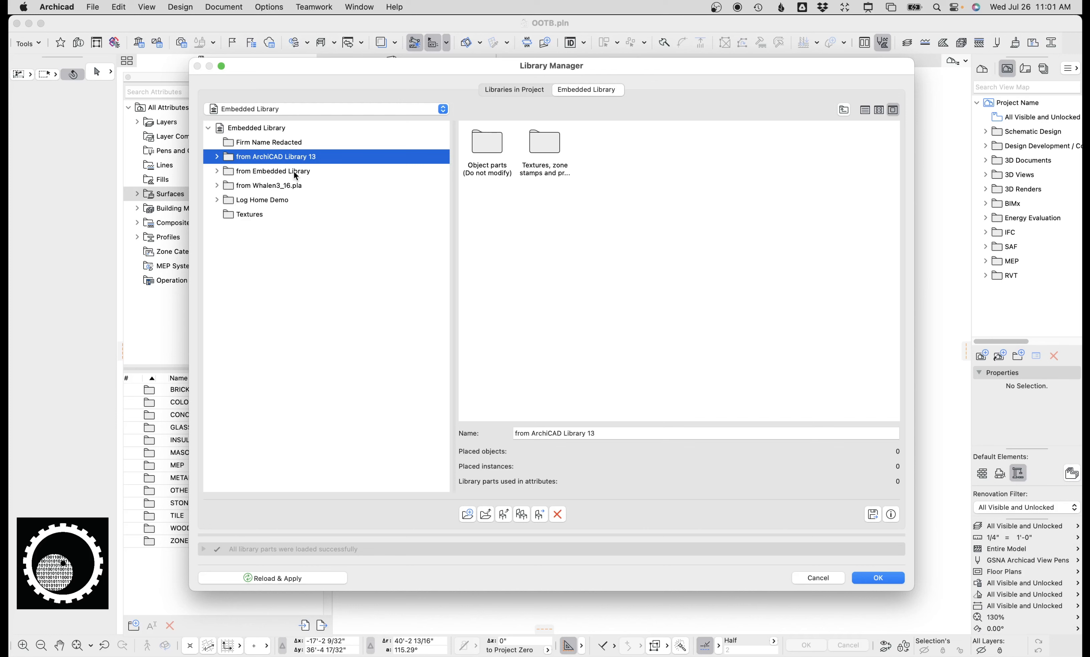
{"action": "left_click", "coordinate": [293, 171]}
{"action": "left_click", "coordinate": [290, 185]}
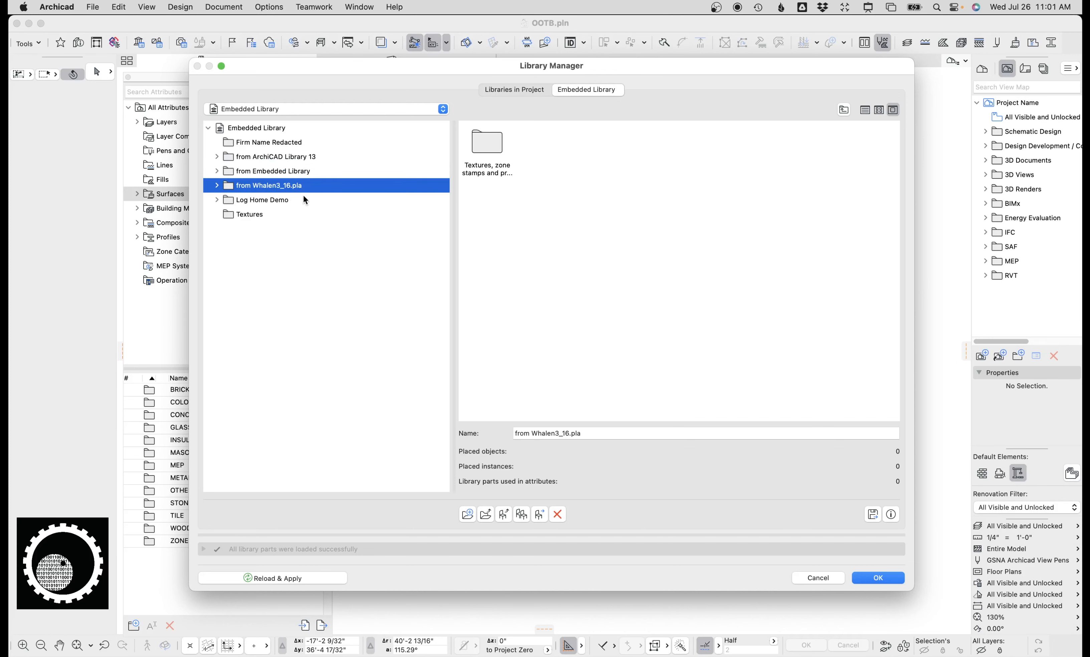
{"action": "left_click", "coordinate": [285, 203]}
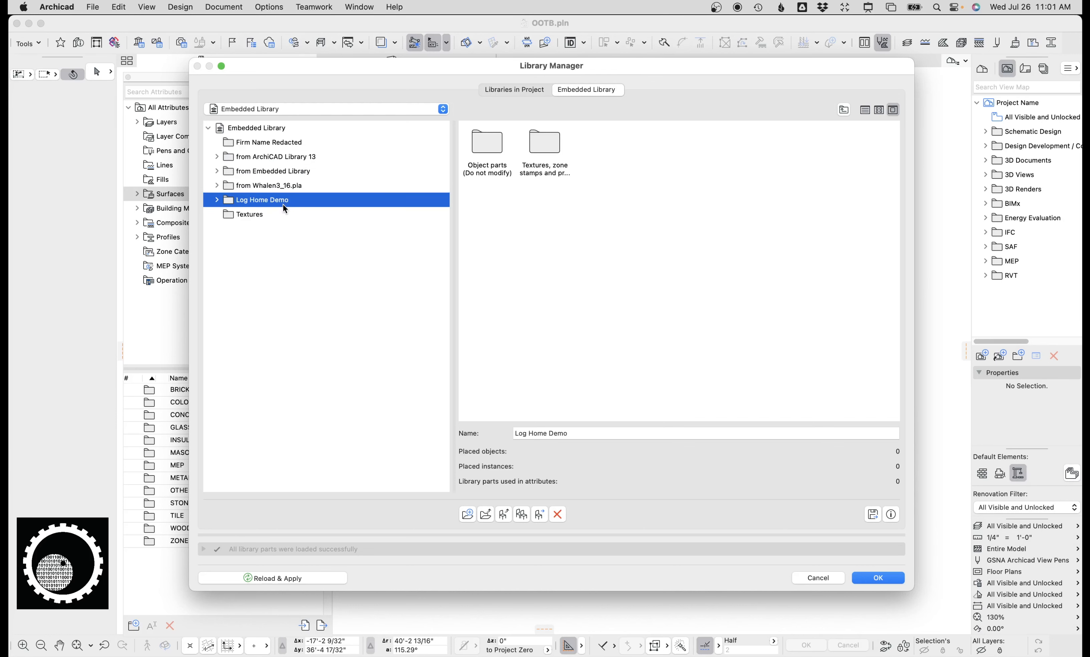
{"action": "left_click", "coordinate": [264, 214]}
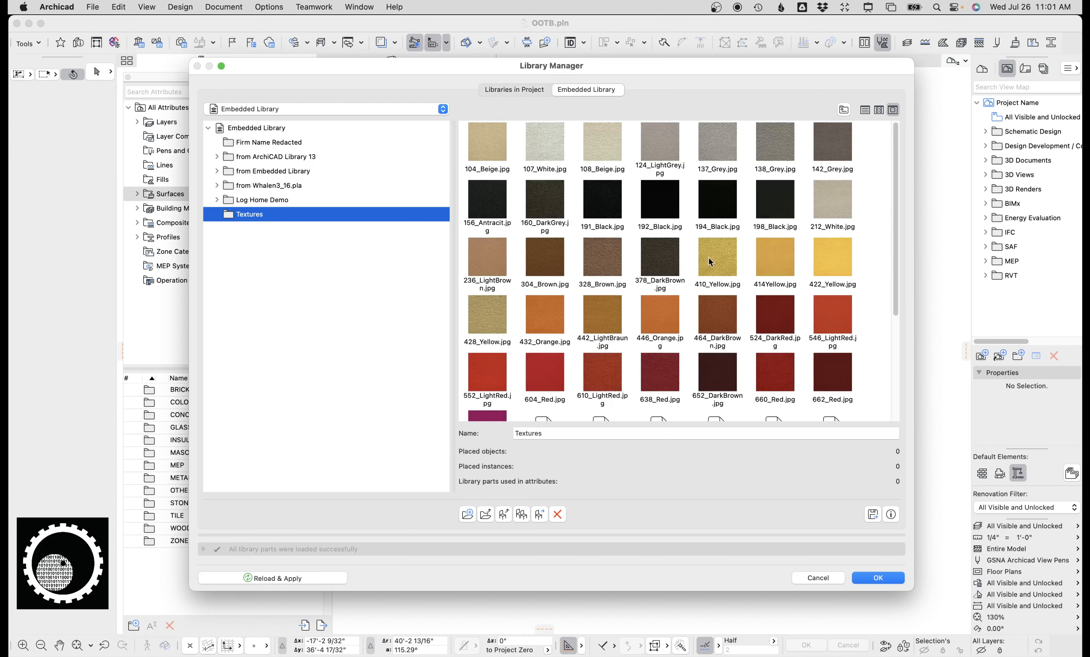
{"action": "left_click_drag", "start_coordinate": [901, 303], "coordinate": [898, 446]}
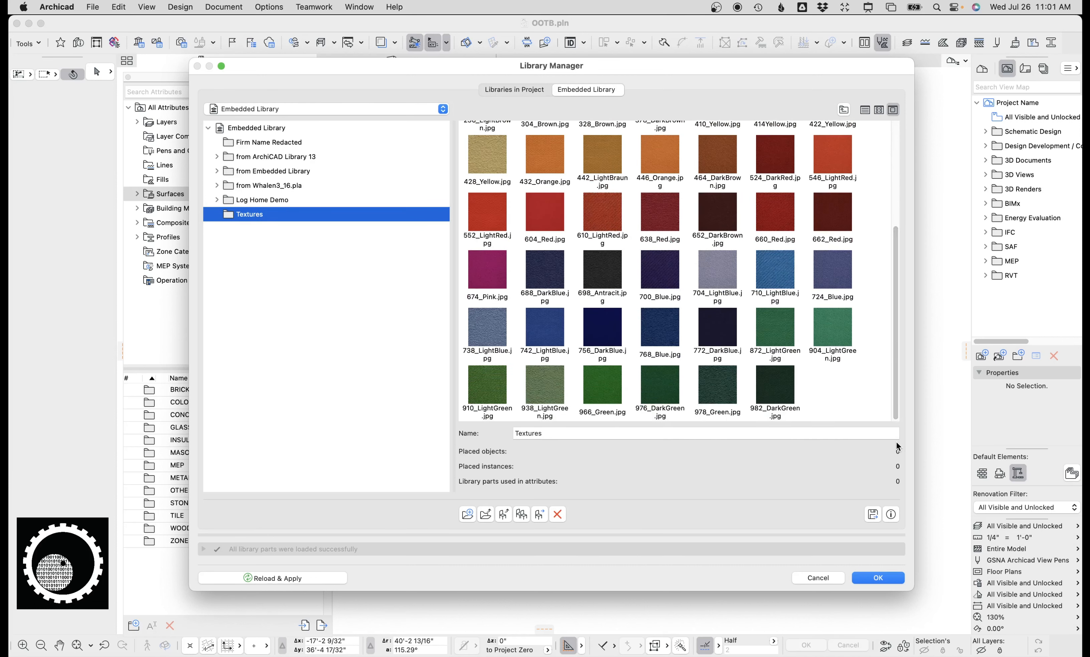
{"action": "key", "text": "Escape"}
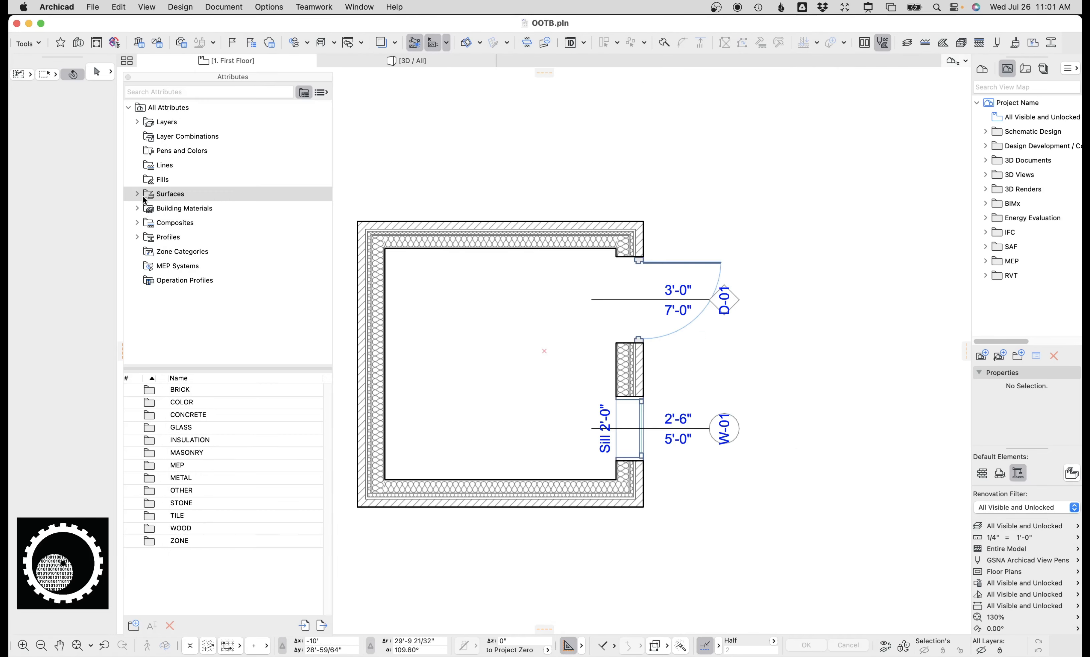
- Reload and apply the libraries of OOTB.pln in the Library Manager and accept the result
{"action": "left_click", "coordinate": [137, 193]}
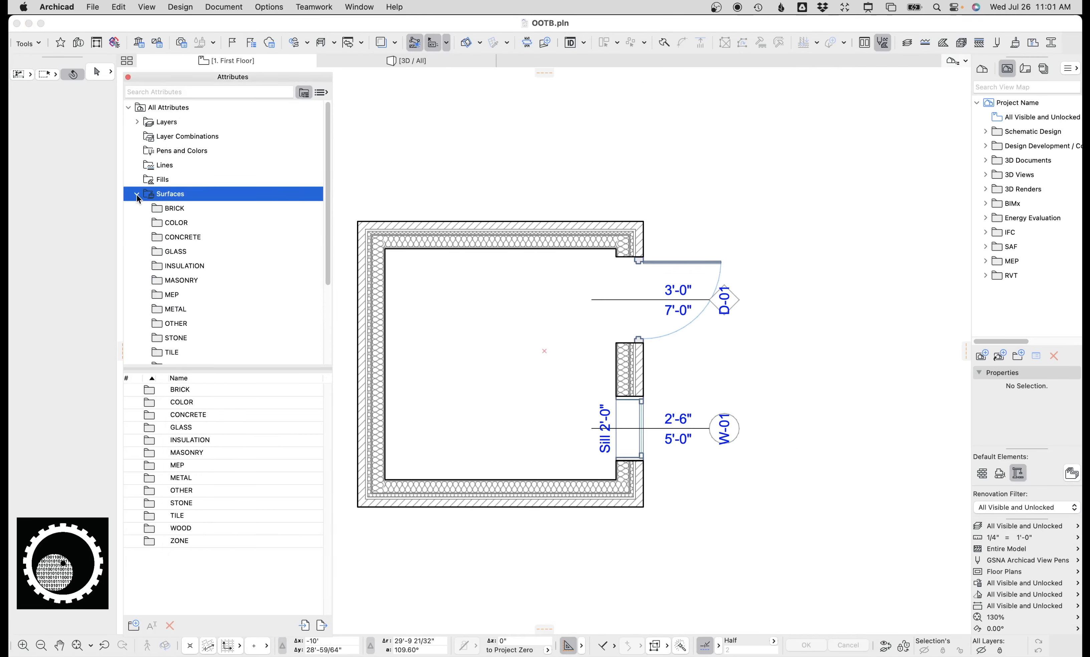
{"action": "left_click", "coordinate": [138, 193]}
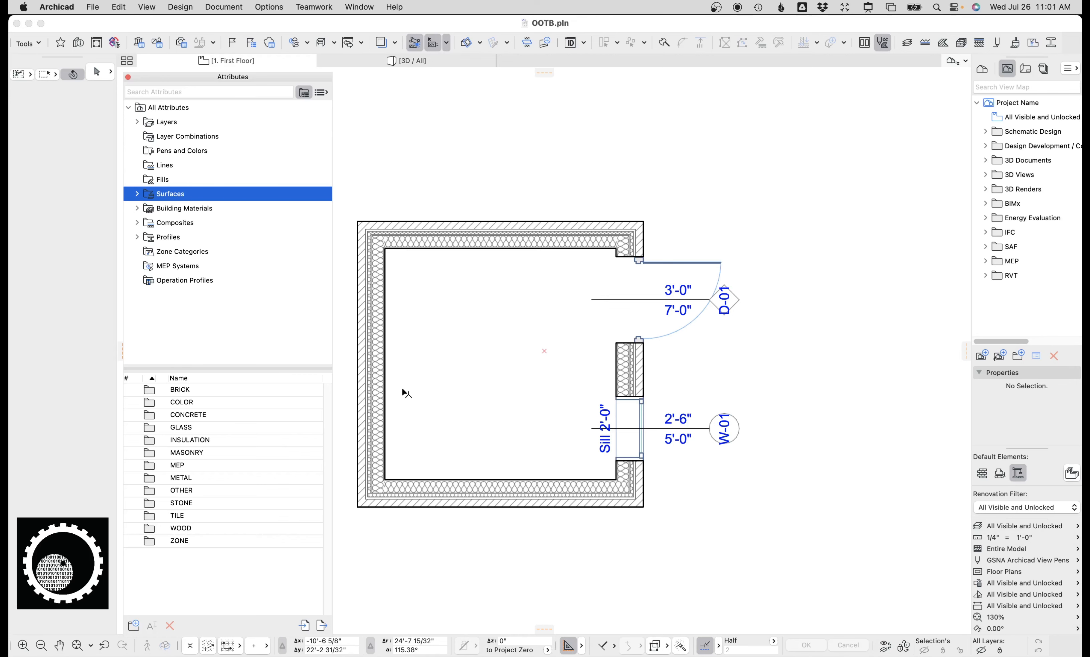
{"action": "left_click", "coordinate": [141, 46]}
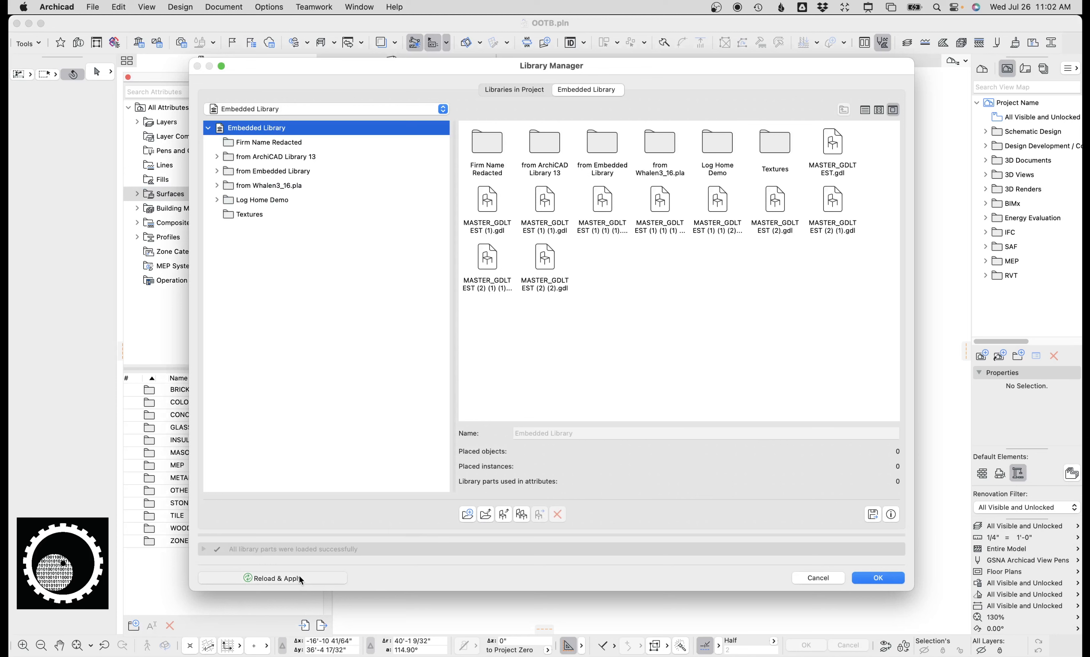
{"action": "left_click", "coordinate": [322, 574]}
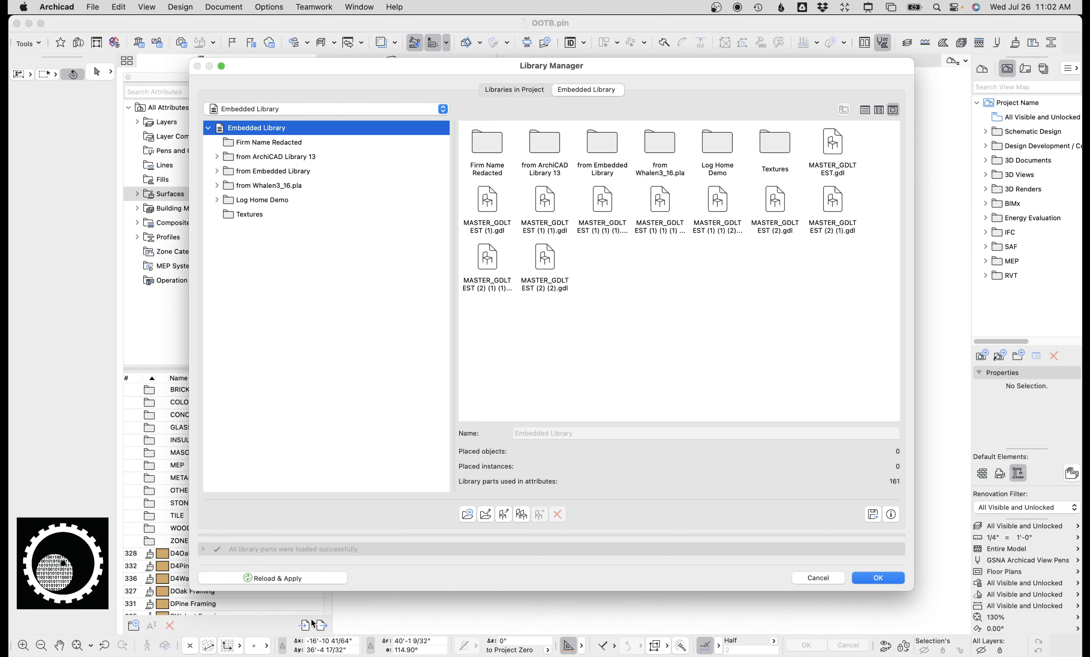
{"action": "left_click", "coordinate": [878, 582]}
- Review the loose surfaces outside the folders and inspect the textures of several, including PIIROINEN GabrielComfort 0040 and KvadratTundra 227, without changing them
{"action": "scroll", "coordinate": [319, 531], "scroll_direction": "down", "scroll_amount": 15}
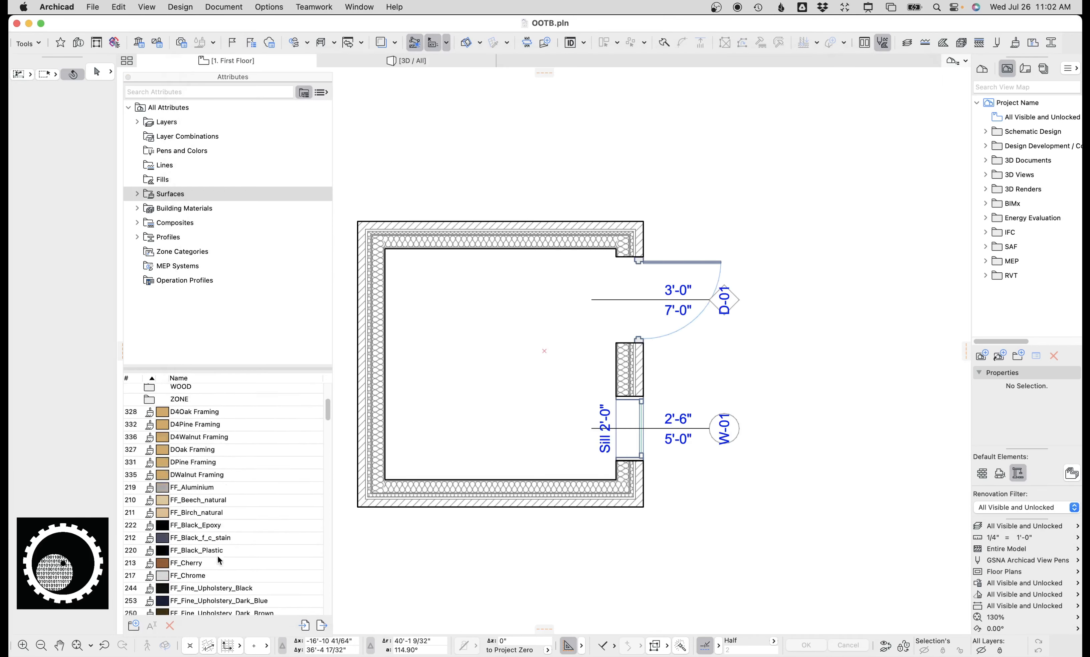
{"action": "scroll", "coordinate": [318, 511], "scroll_direction": "down", "scroll_amount": 15}
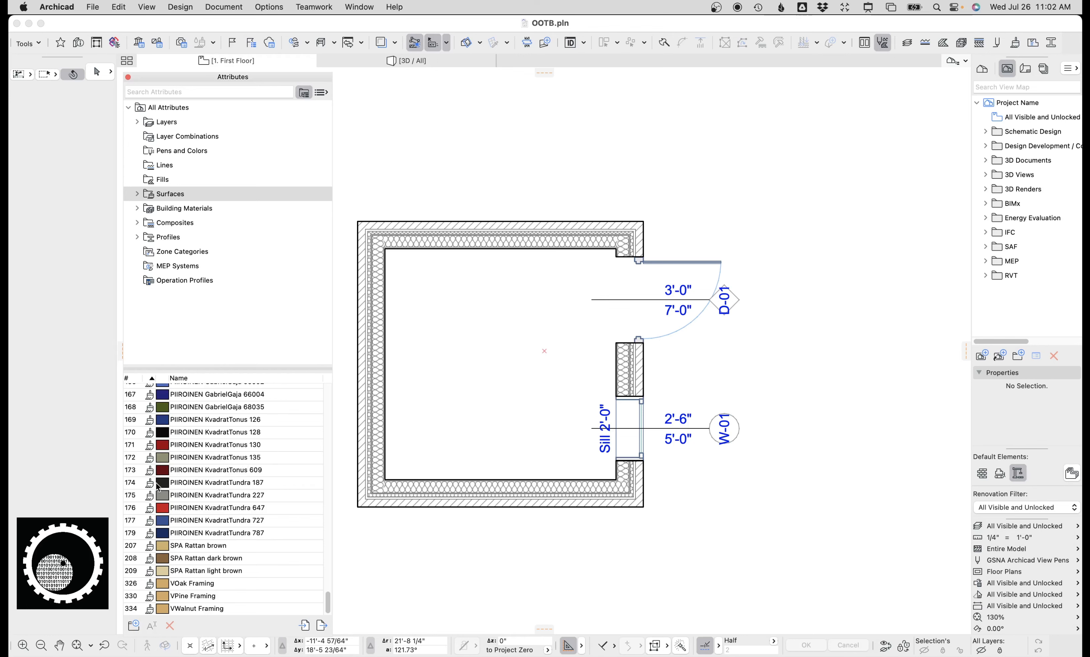
{"action": "left_click", "coordinate": [1016, 42]}
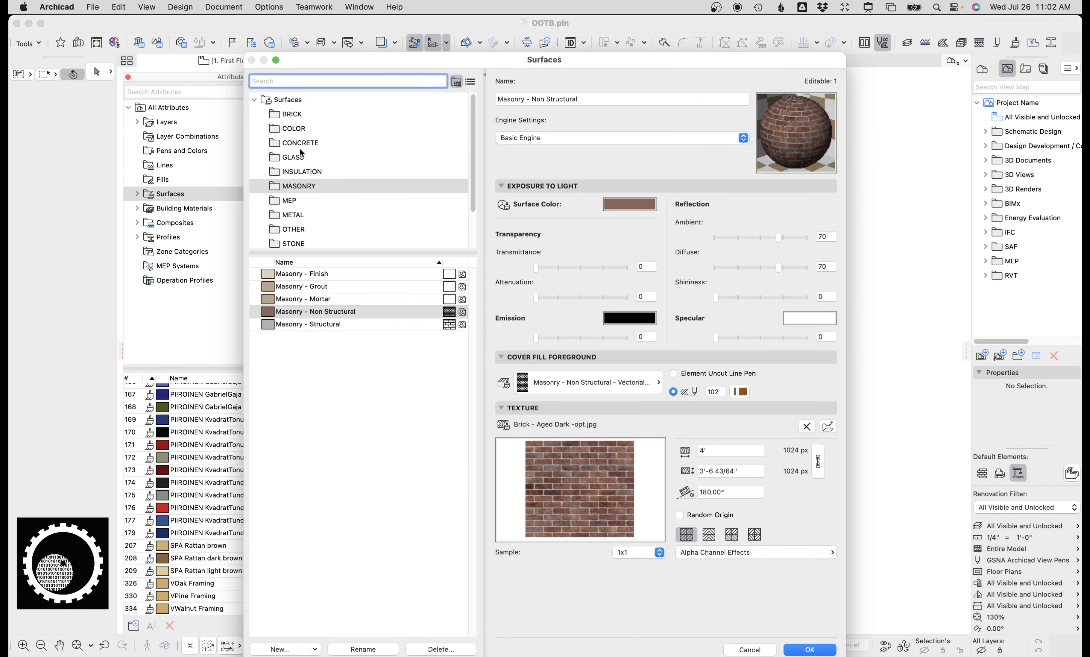
{"action": "left_click", "coordinate": [290, 104]}
{"action": "scroll", "coordinate": [350, 393], "scroll_direction": "down", "scroll_amount": 15}
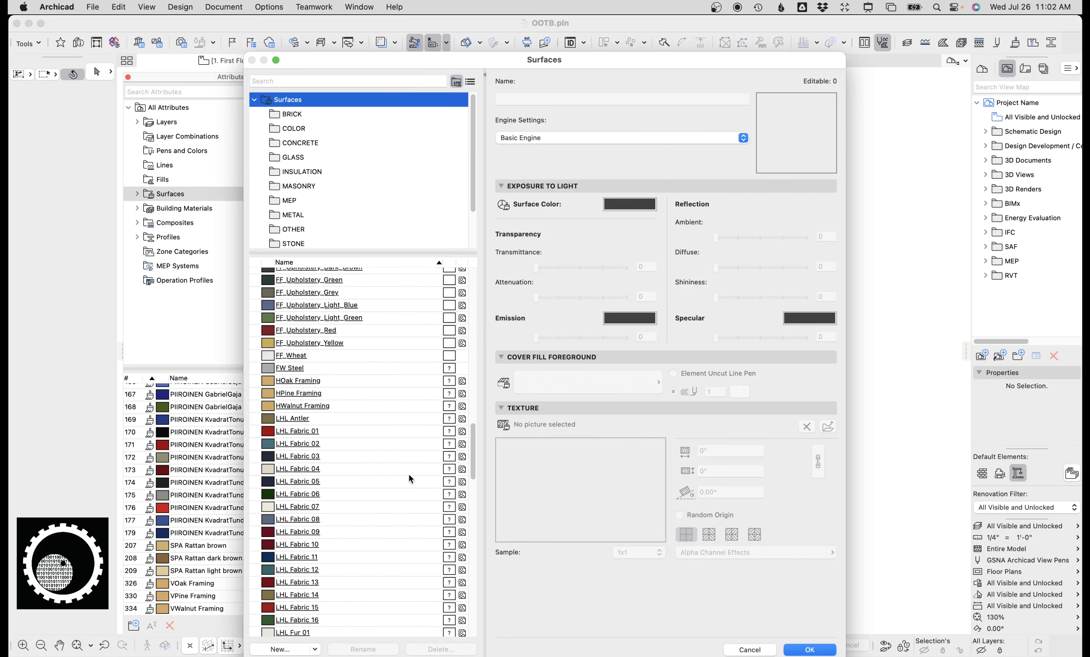
{"action": "left_click", "coordinate": [378, 436]}
{"action": "left_click", "coordinate": [374, 514]}
{"action": "left_click", "coordinate": [375, 550]}
{"action": "left_click", "coordinate": [379, 575]}
{"action": "scroll", "coordinate": [380, 581], "scroll_direction": "down", "scroll_amount": 8}
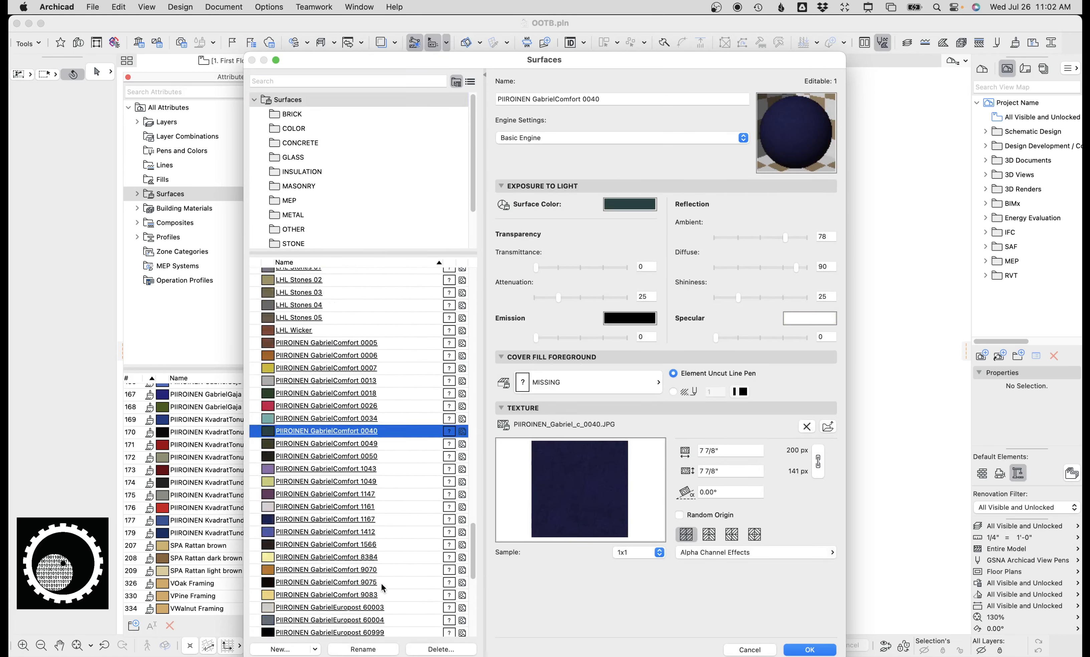
{"action": "left_click", "coordinate": [376, 567]}
{"action": "scroll", "coordinate": [377, 557], "scroll_direction": "down", "scroll_amount": 4}
{"action": "left_click", "coordinate": [374, 517]}
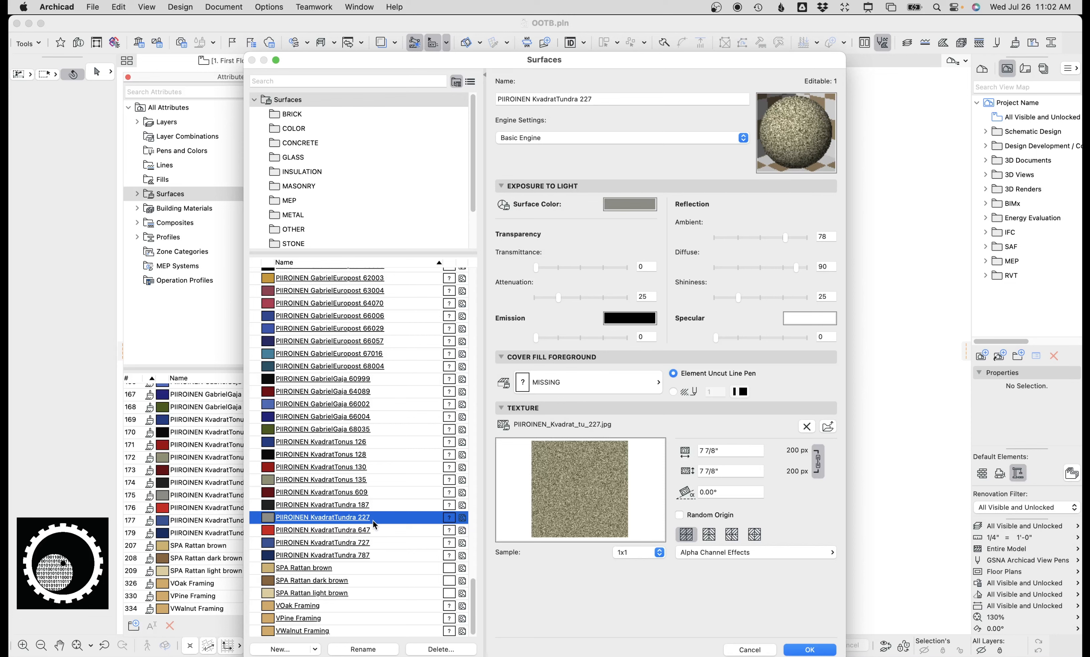
{"action": "key", "text": "Escape"}
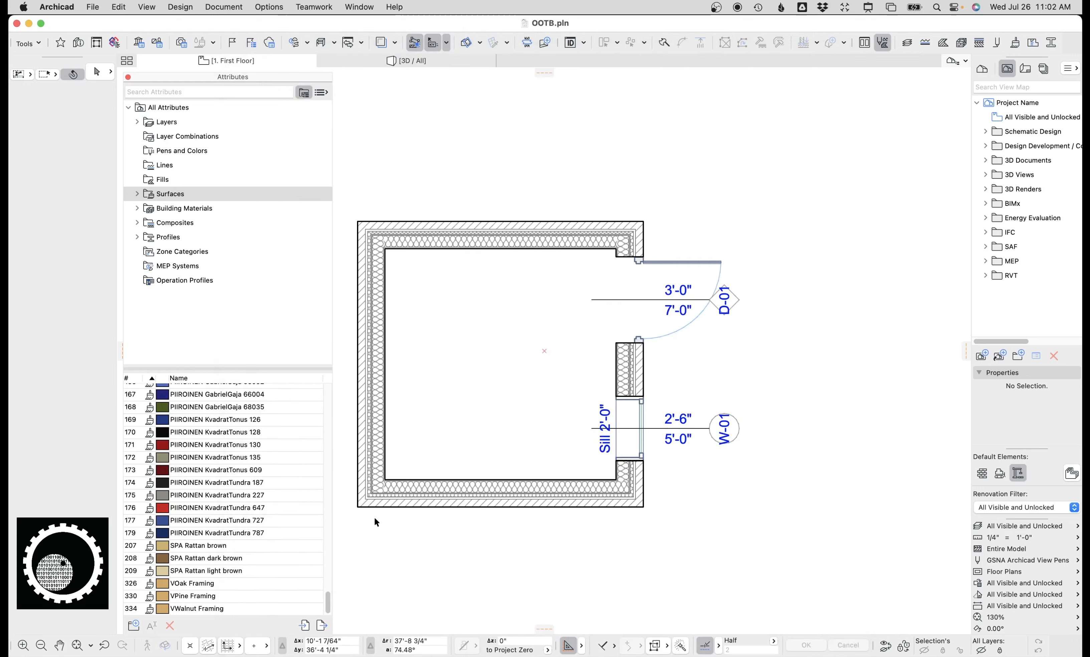
- Delete the Textures and Log Home Demo folders from the embedded library
{"action": "left_click", "coordinate": [140, 42]}
{"action": "left_click", "coordinate": [284, 143]}
{"action": "left_click", "coordinate": [258, 217]}
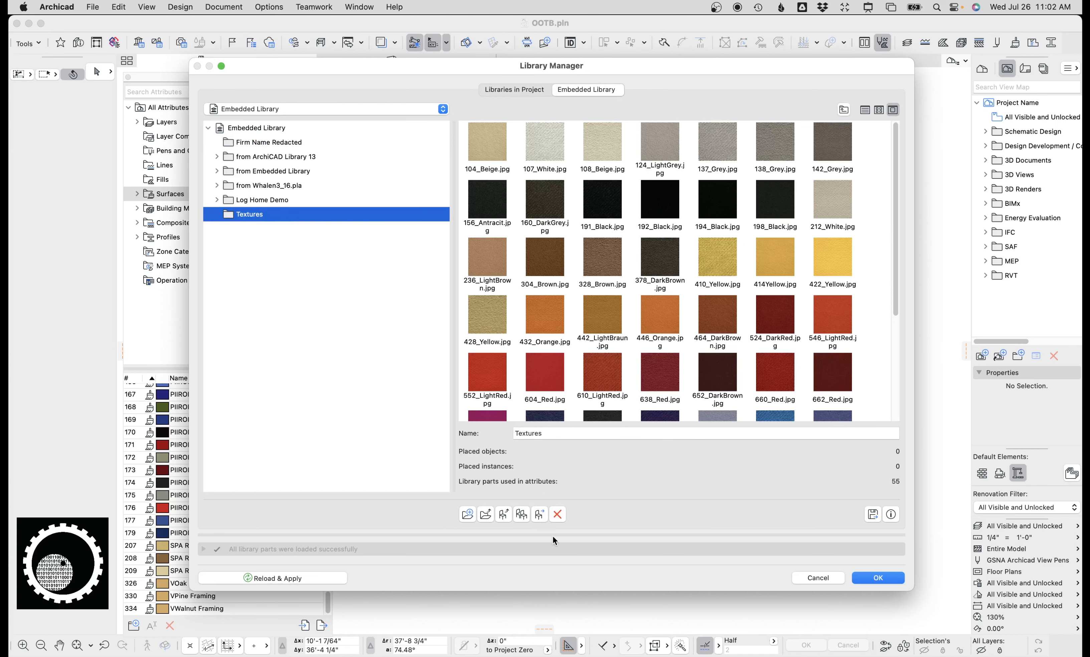
{"action": "left_click", "coordinate": [557, 513]}
{"action": "left_click", "coordinate": [600, 338]}
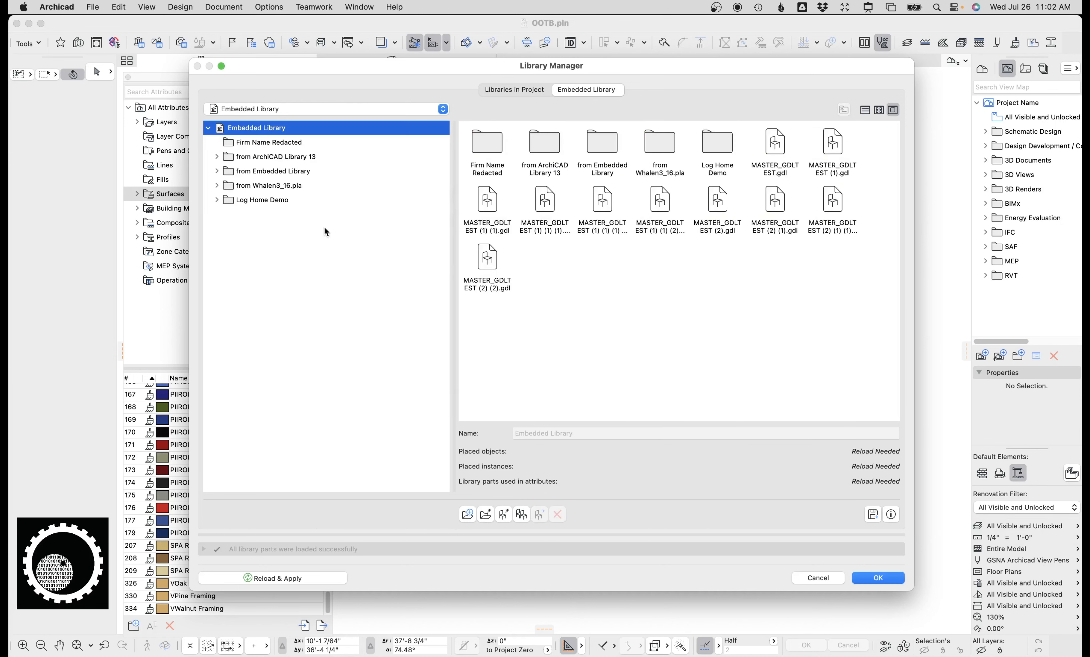
{"action": "left_click", "coordinate": [299, 202]}
{"action": "left_click", "coordinate": [556, 515]}
{"action": "left_click", "coordinate": [584, 341]}
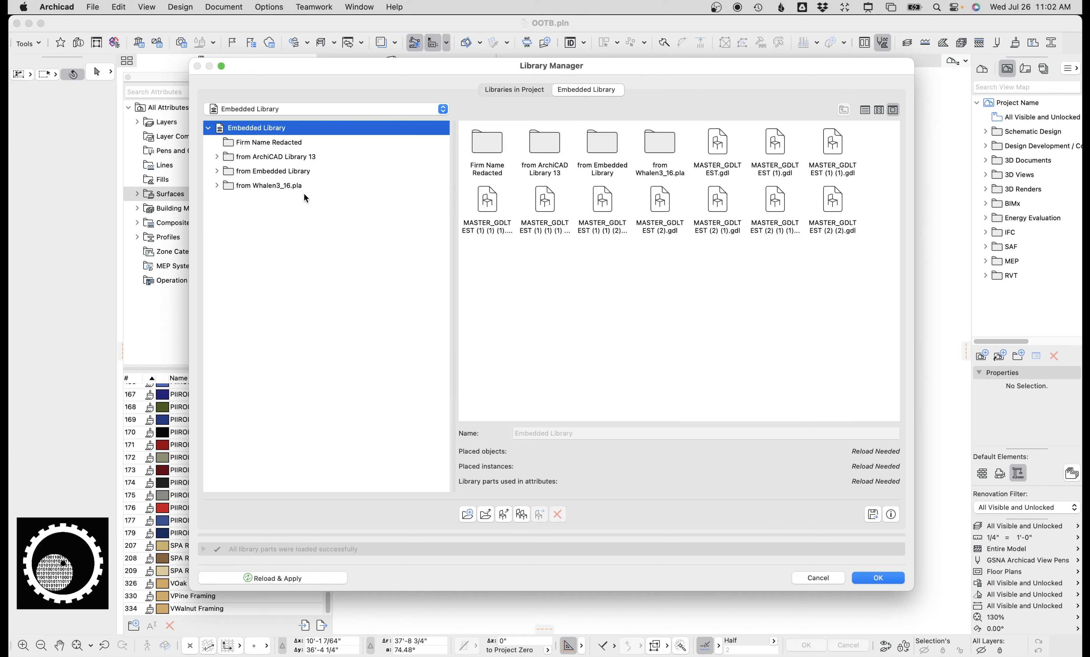
- Delete the folder that came from a .pla archive and the "from Embedded Library" folder from the embedded library
{"action": "left_click", "coordinate": [306, 185]}
{"action": "left_click", "coordinate": [558, 514]}
{"action": "left_click", "coordinate": [578, 341]}
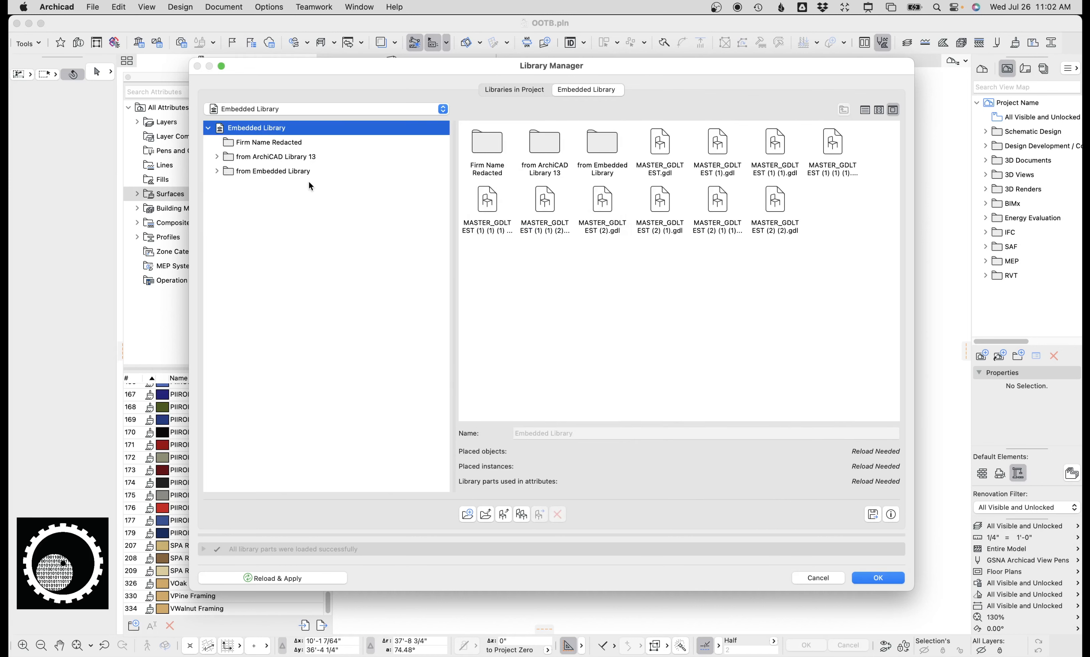
{"action": "left_click", "coordinate": [274, 170]}
{"action": "left_click", "coordinate": [558, 515]}
{"action": "key", "text": "Return"}
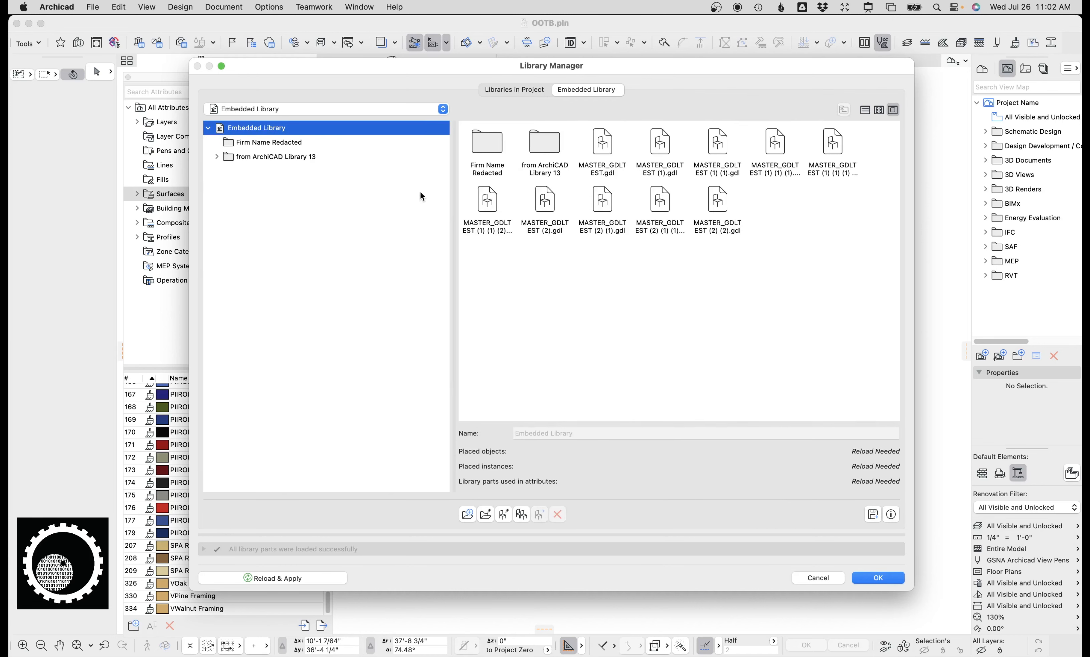
- Delete the "from ArchiCAD Library 13" and "Firm Name Redacted" folders from the embedded library
{"action": "left_click", "coordinate": [327, 157]}
{"action": "left_click", "coordinate": [558, 514]}
{"action": "key", "text": "Return"}
{"action": "left_click", "coordinate": [301, 142]}
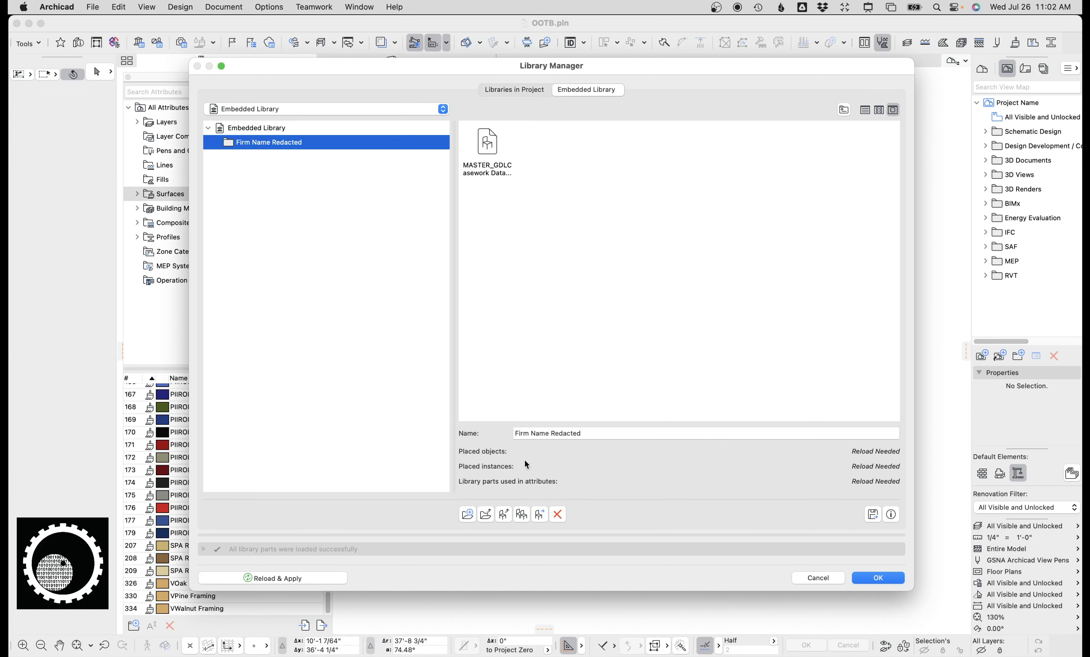
{"action": "left_click", "coordinate": [557, 514]}
{"action": "key", "text": "Return"}
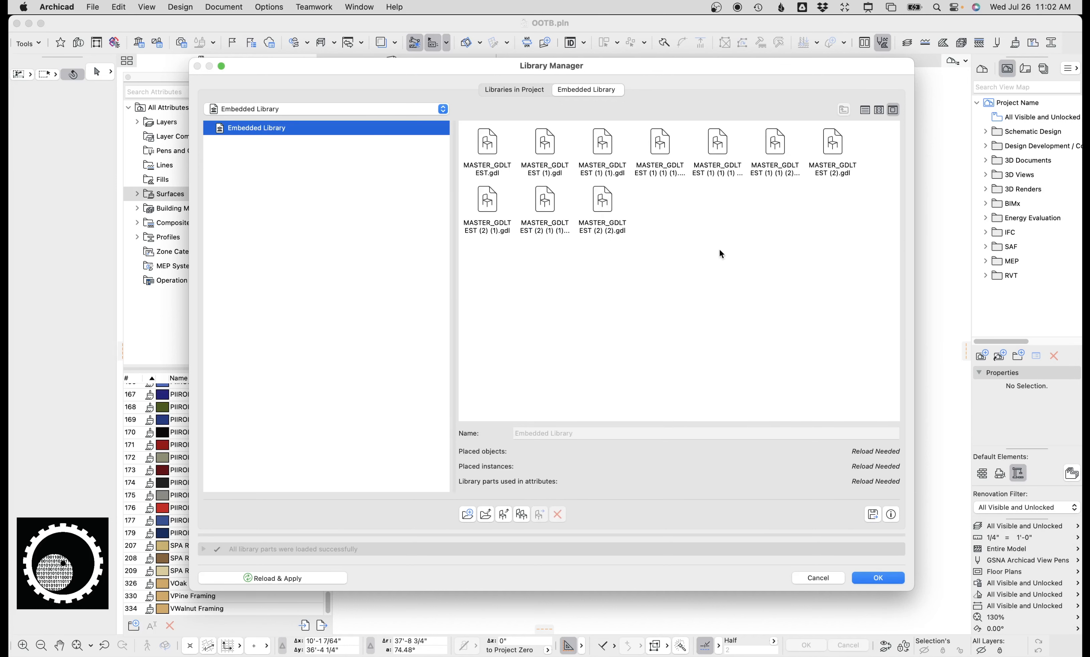
- Delete all MASTER_GDLTEST files from the embedded library, reload and apply the libraries, and accept the changes
{"action": "left_click_drag", "start_coordinate": [842, 235], "coordinate": [527, 208]}
{"action": "left_click", "coordinate": [557, 514]}
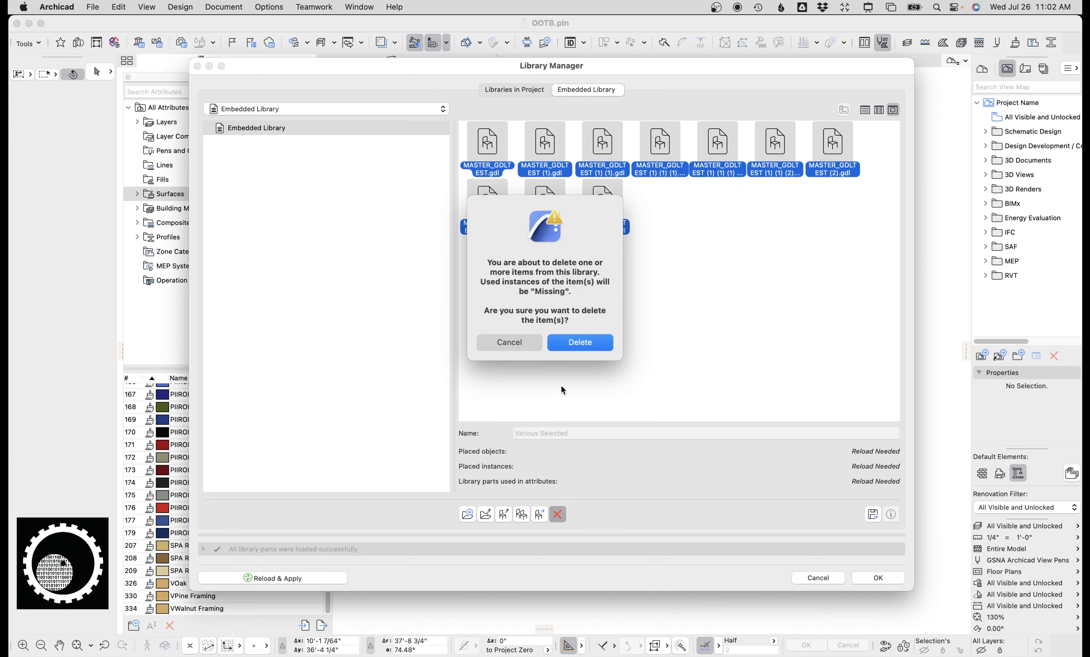
{"action": "left_click", "coordinate": [576, 340]}
{"action": "left_click", "coordinate": [285, 583]}
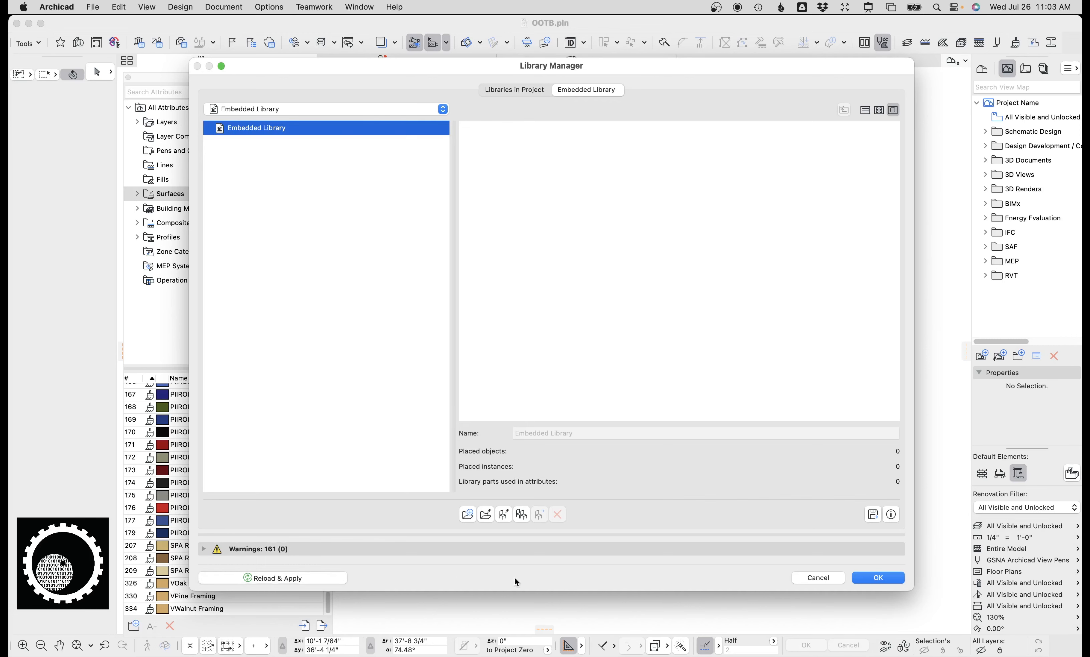
{"action": "left_click", "coordinate": [875, 578]}
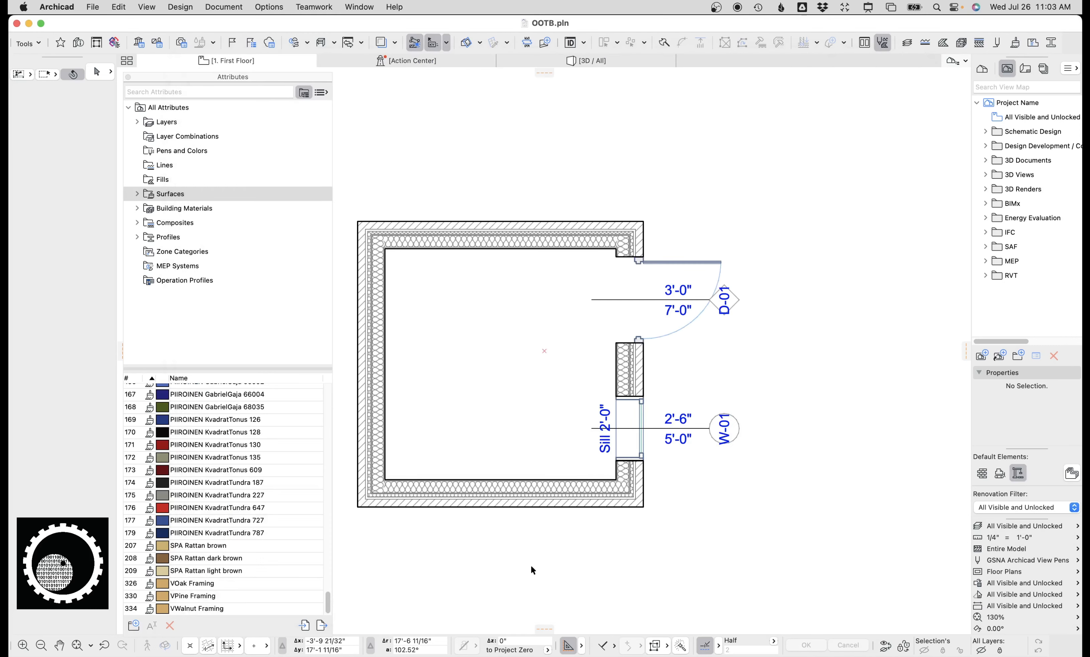
- Delete all loose surfaces outside the folders, from D4Oak Framing through VWalnut Framing, without replacing them
{"action": "scroll", "coordinate": [204, 479], "scroll_direction": "up", "scroll_amount": 15}
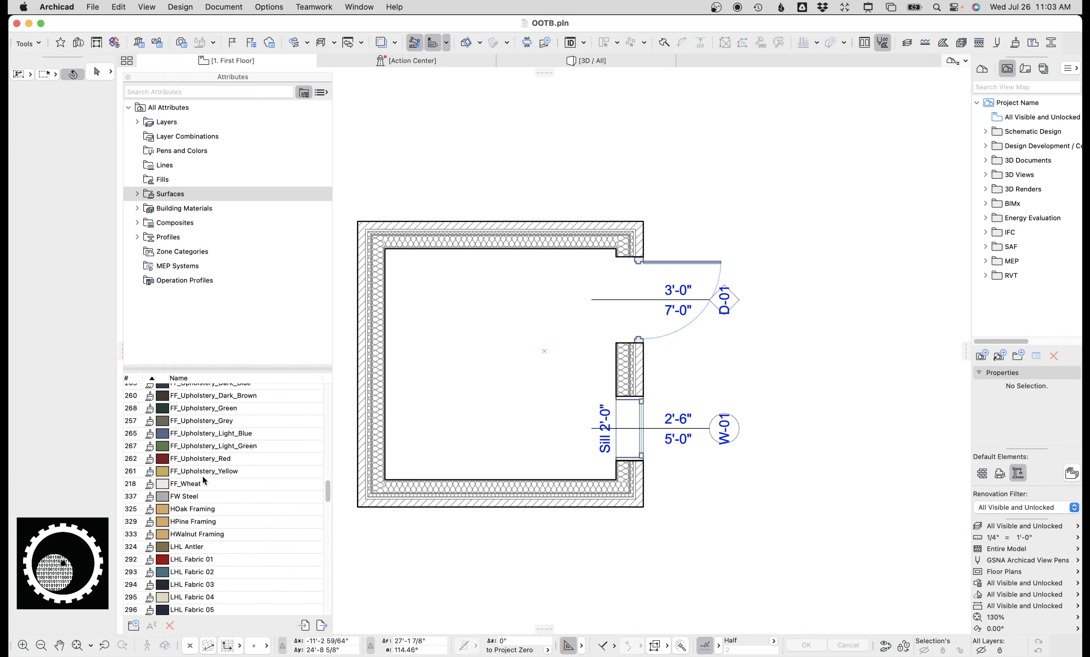
{"action": "scroll", "coordinate": [203, 477], "scroll_direction": "up", "scroll_amount": 10}
{"action": "left_click", "coordinate": [240, 556]}
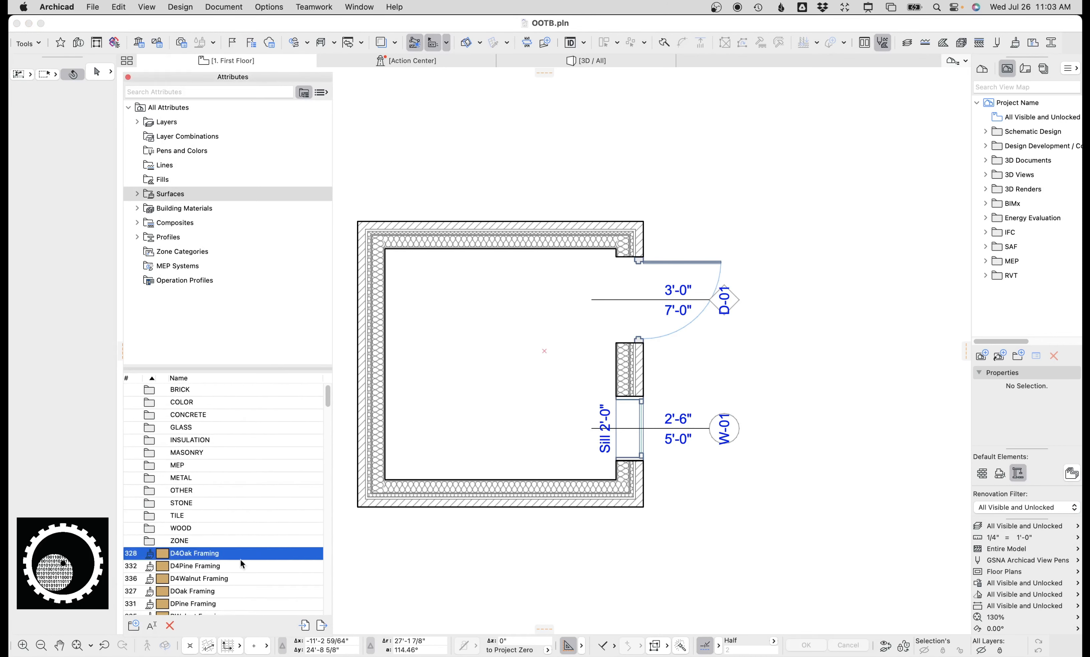
{"action": "scroll", "coordinate": [245, 547], "scroll_direction": "down", "scroll_amount": 15}
{"action": "scroll", "coordinate": [246, 553], "scroll_direction": "down", "scroll_amount": 10}
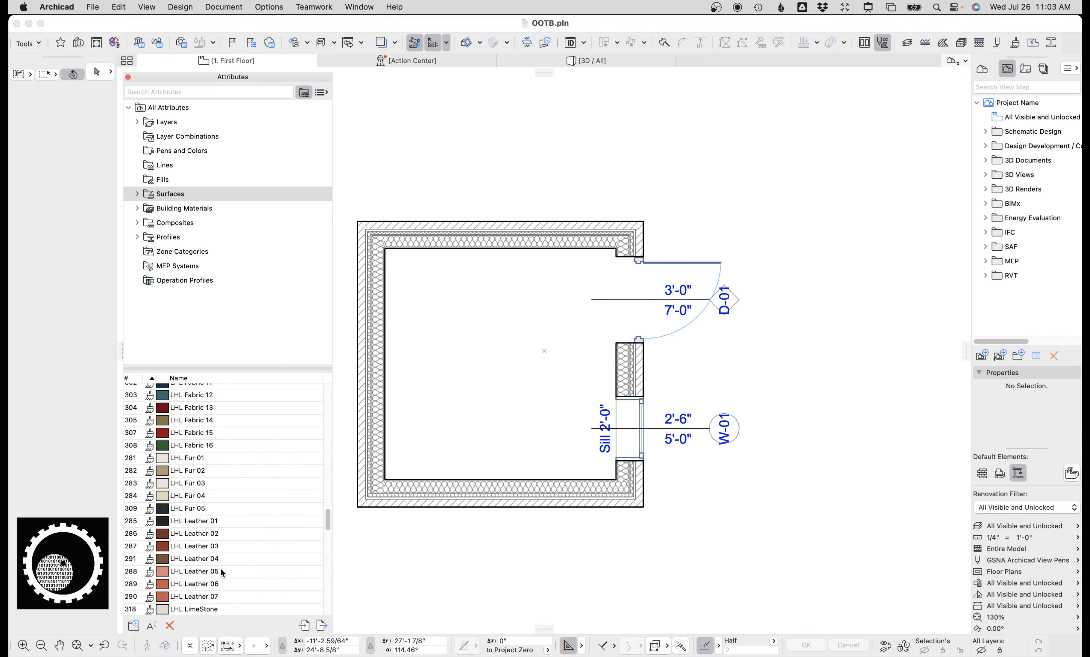
{"action": "scroll", "coordinate": [225, 576], "scroll_direction": "down", "scroll_amount": 10}
{"action": "left_click", "coordinate": [231, 608], "text": "shift"}
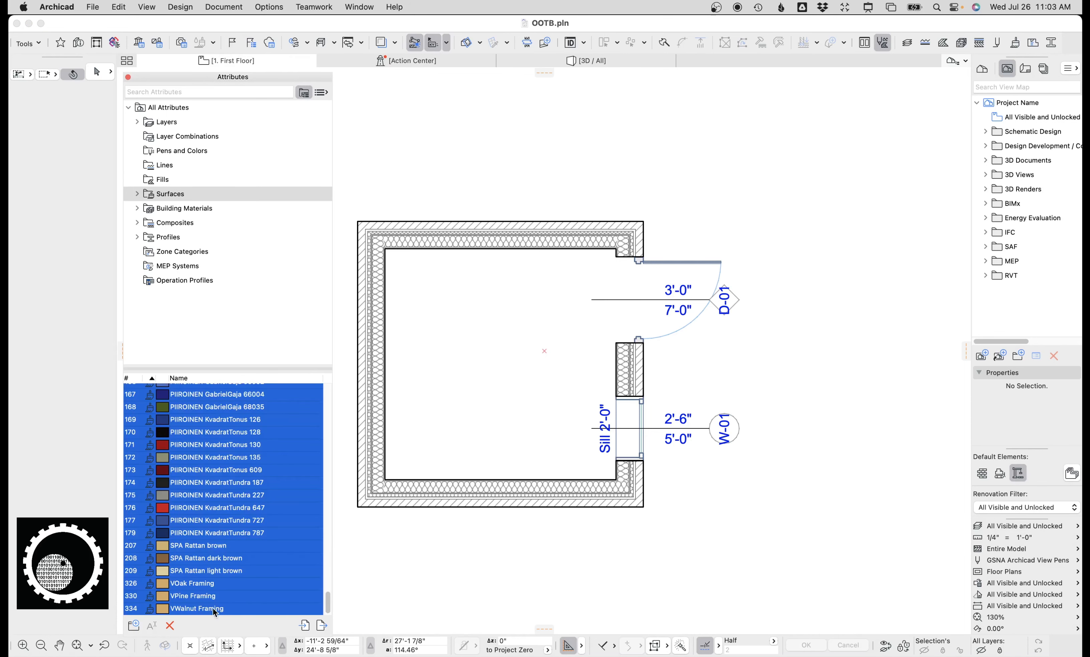
{"action": "left_click", "coordinate": [170, 626]}
{"action": "left_click", "coordinate": [626, 319]}
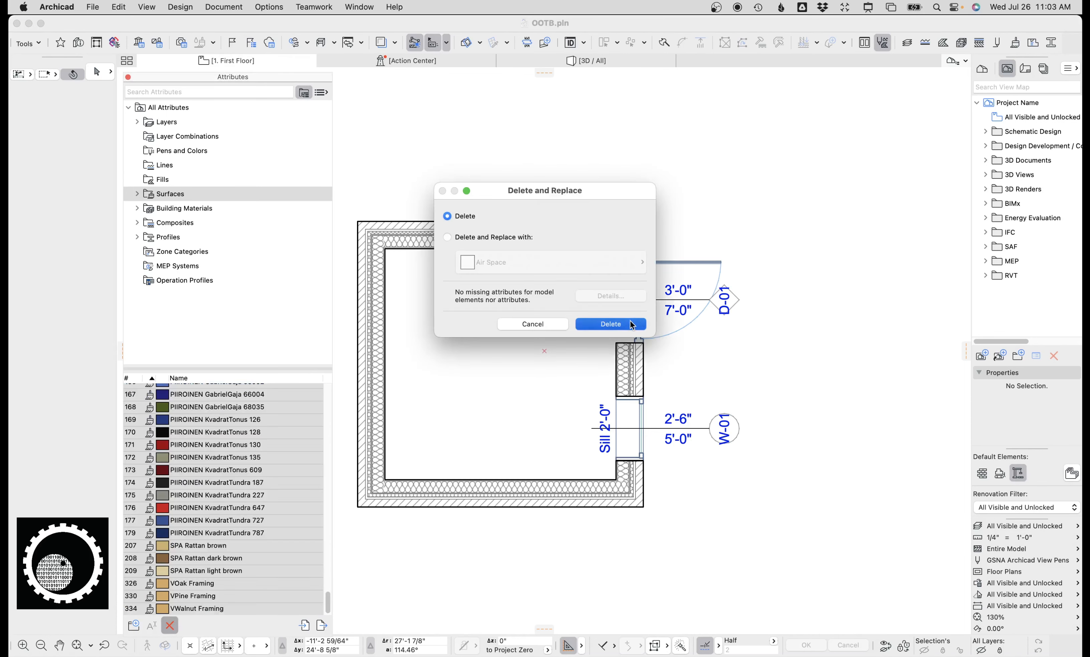
- Review the building materials, composites, profiles, zone categories, MEP systems and operation profiles for leftover imported attributes
{"action": "left_click", "coordinate": [175, 208]}
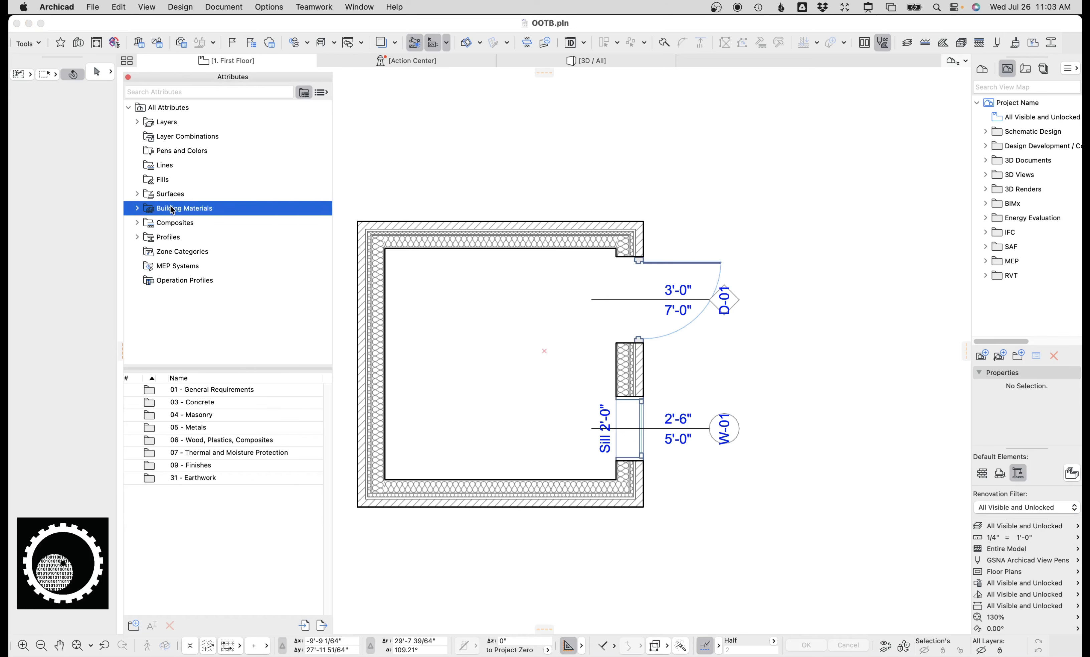
{"action": "left_click", "coordinate": [175, 223]}
{"action": "left_click", "coordinate": [172, 237]}
{"action": "left_click", "coordinate": [183, 253]}
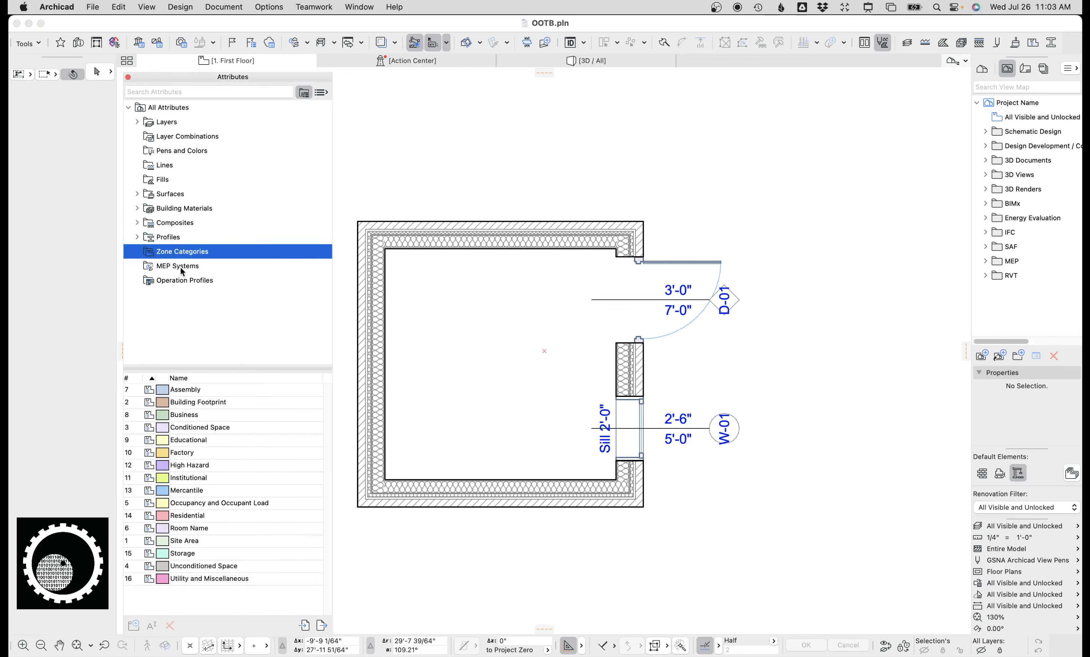
{"action": "left_click", "coordinate": [179, 266]}
{"action": "left_click", "coordinate": [181, 282]}
- Examine the full fills and lines lists, plus the pens and colors, layer combinations and layers, for leftover imported attributes
{"action": "left_click", "coordinate": [165, 182]}
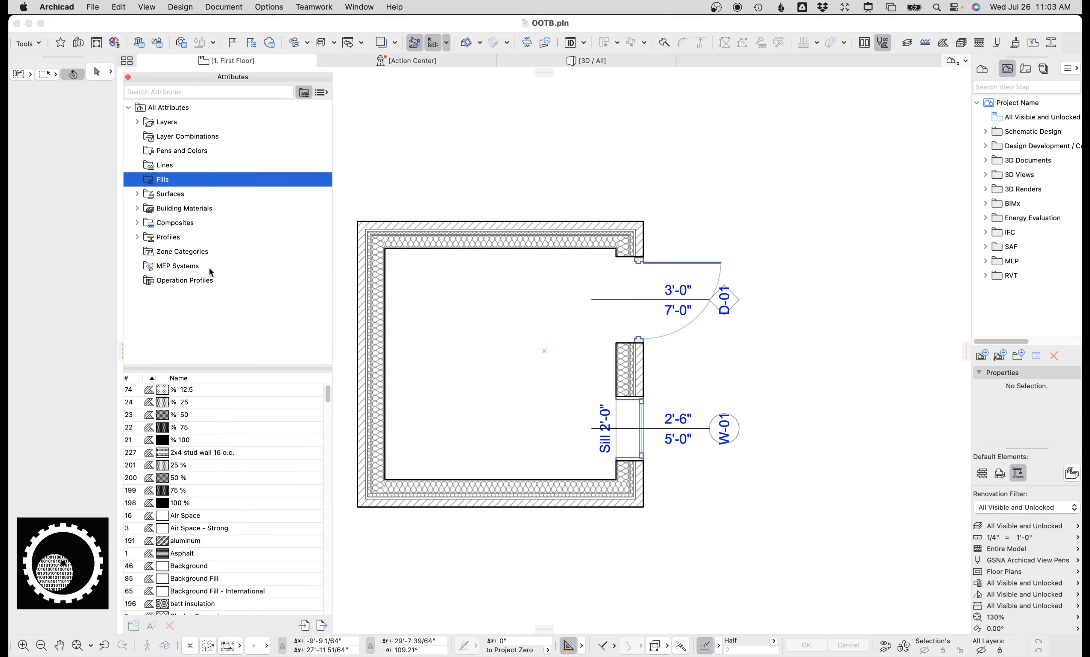
{"action": "scroll", "coordinate": [329, 418], "scroll_direction": "down", "scroll_amount": 10}
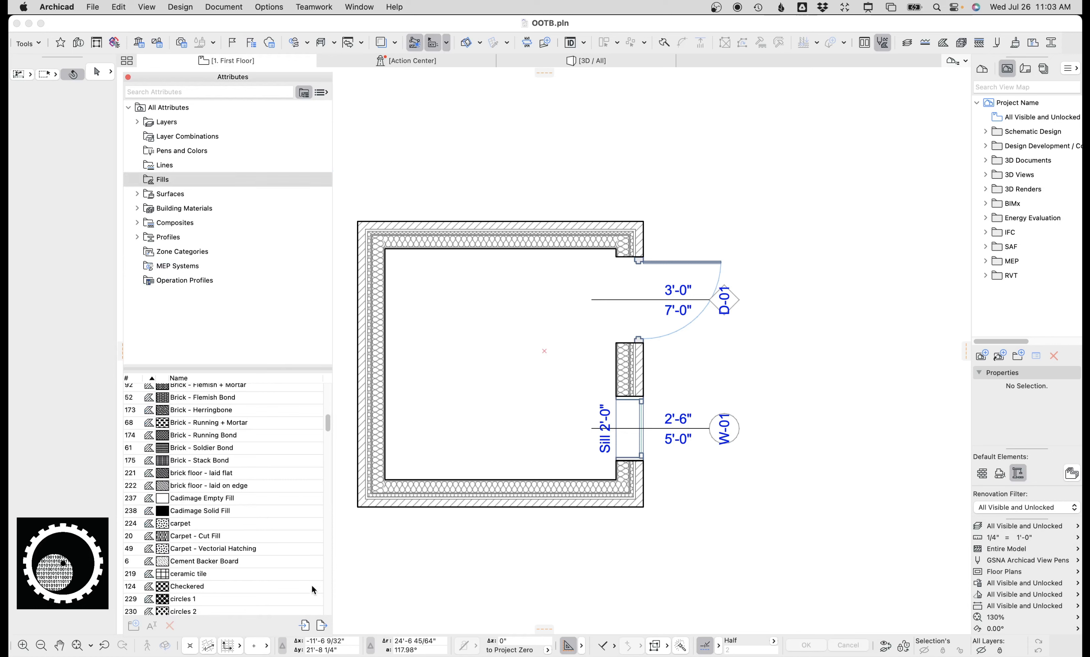
{"action": "scroll", "coordinate": [312, 587], "scroll_direction": "down", "scroll_amount": 15}
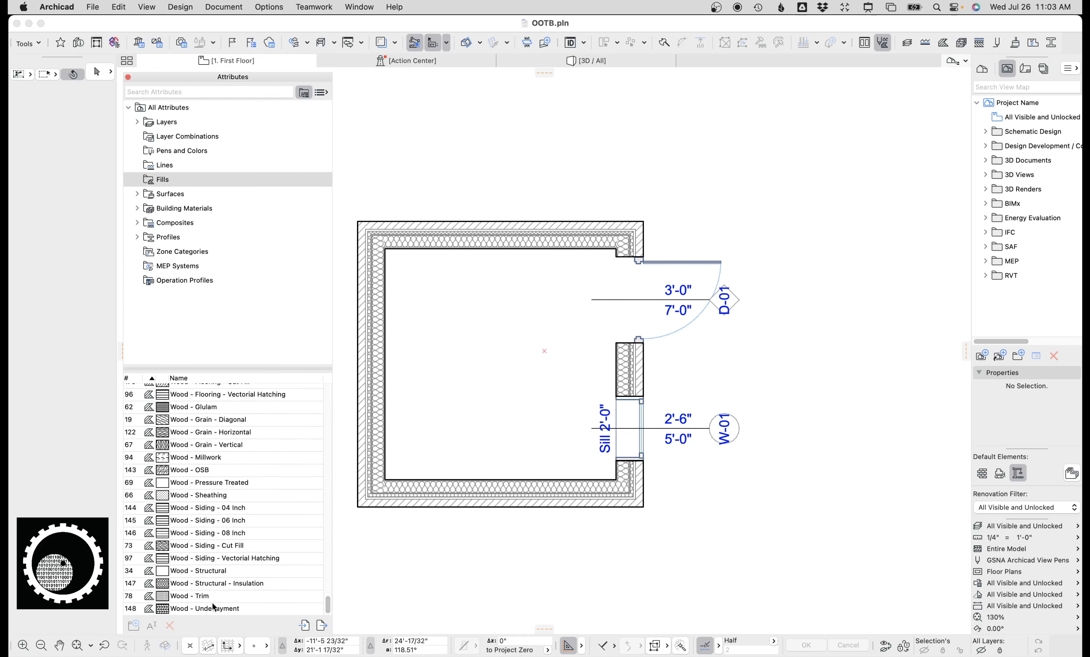
{"action": "left_click", "coordinate": [184, 163]}
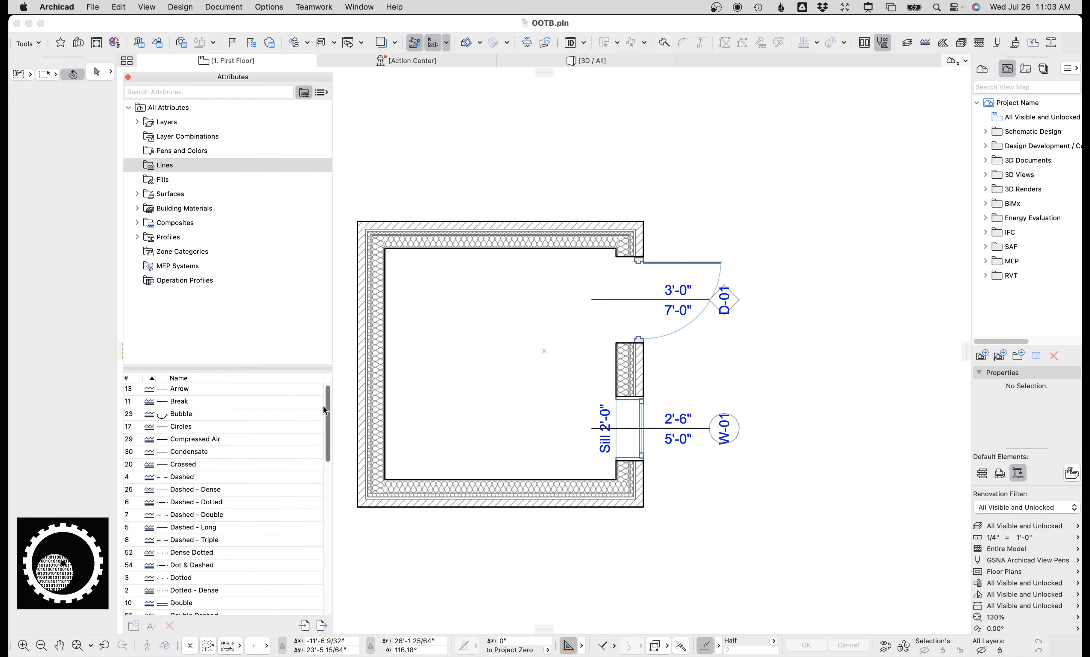
{"action": "left_click_drag", "start_coordinate": [328, 405], "coordinate": [329, 576]}
{"action": "left_click", "coordinate": [188, 150]}
{"action": "left_click", "coordinate": [186, 137]}
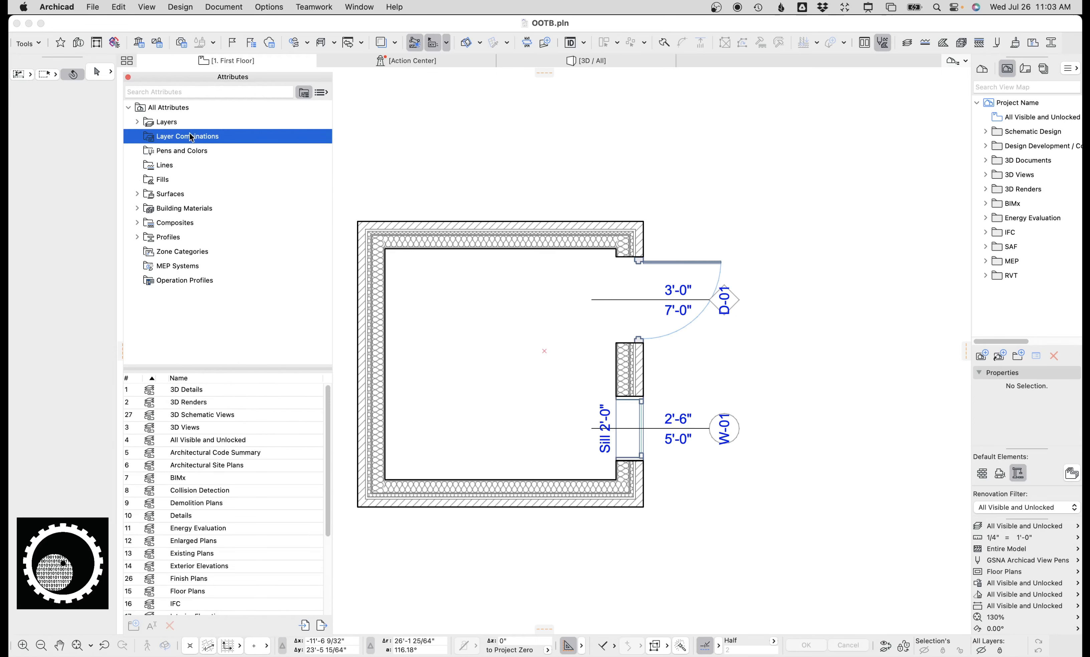
{"action": "left_click", "coordinate": [184, 120]}
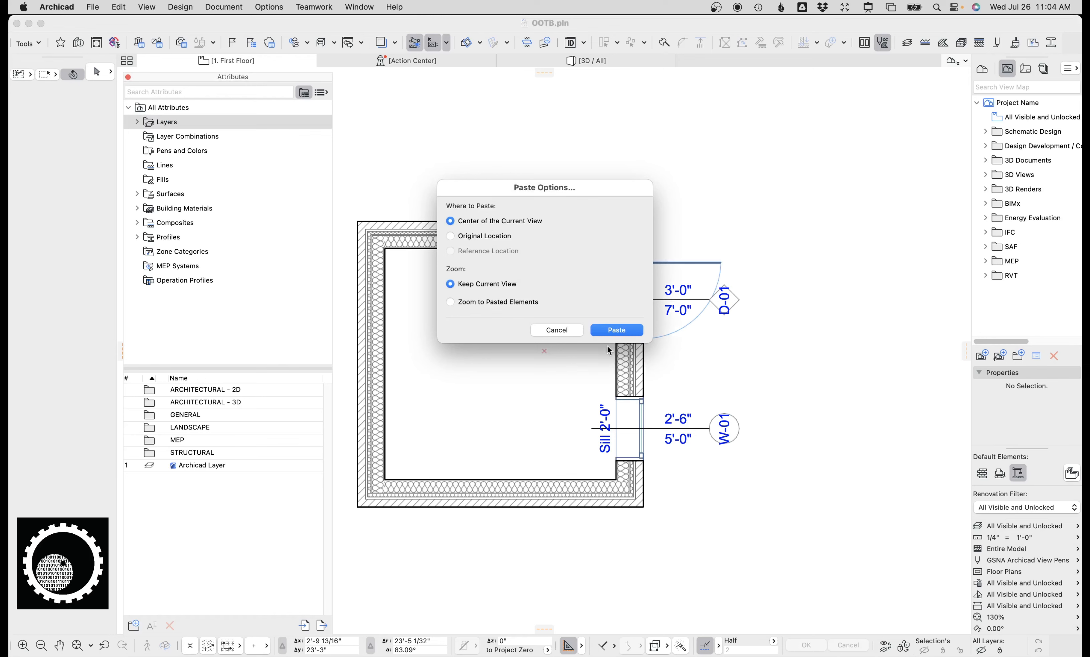
- Paste the copied hotspot at the center of the current view, keeping the current zoom, and inspect the embedded library's contents
{"action": "left_click", "coordinate": [607, 328]}
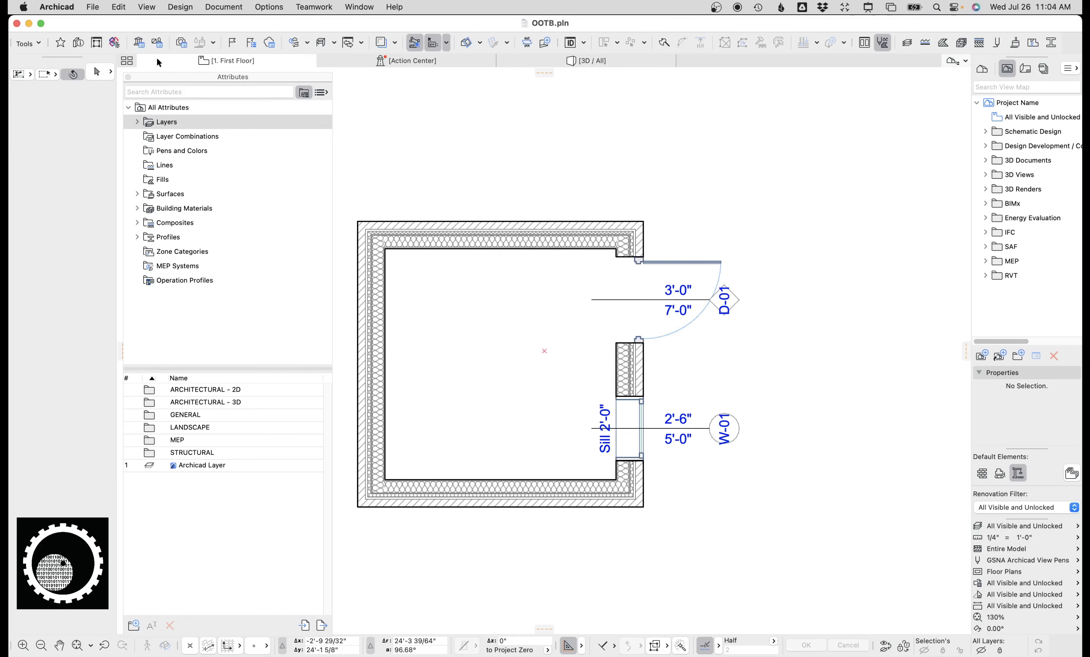
{"action": "left_click", "coordinate": [140, 43]}
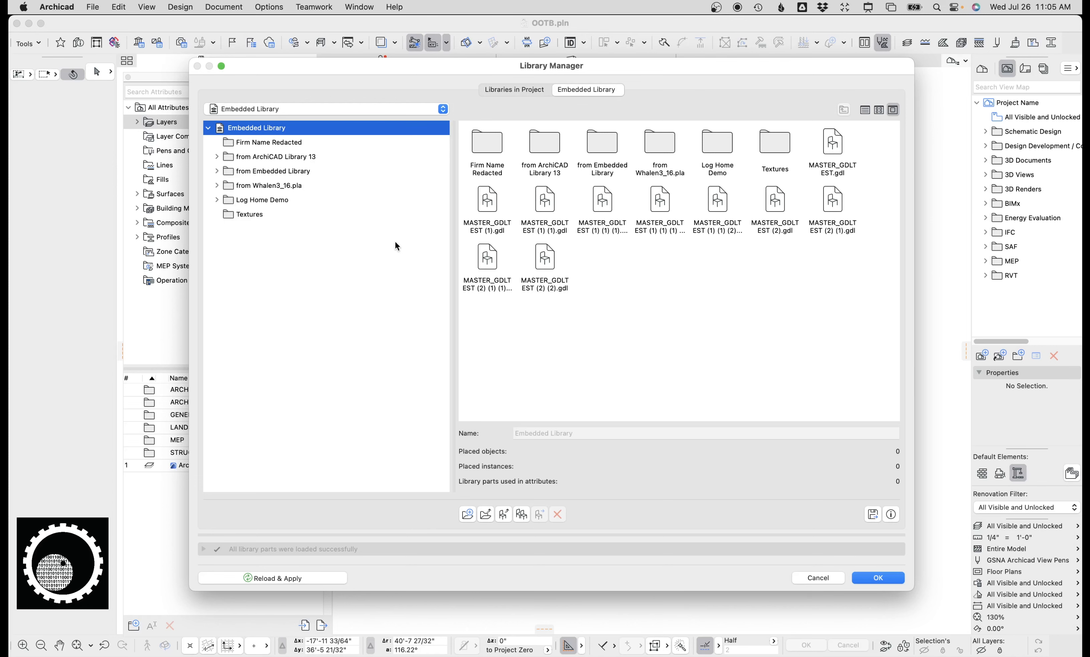
{"action": "key", "text": "Escape"}
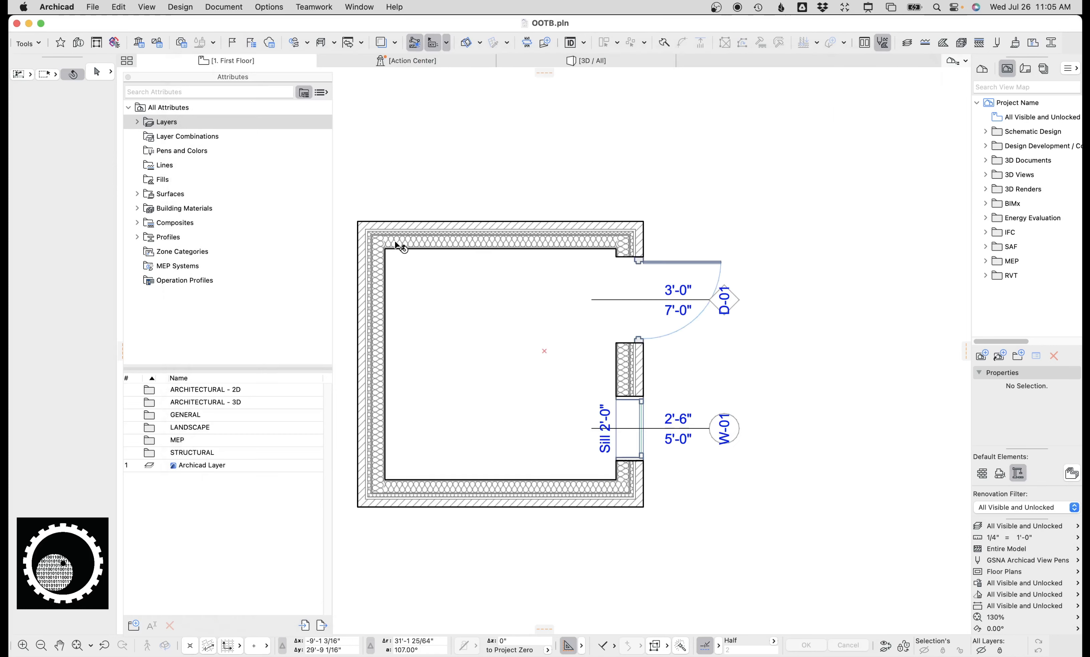